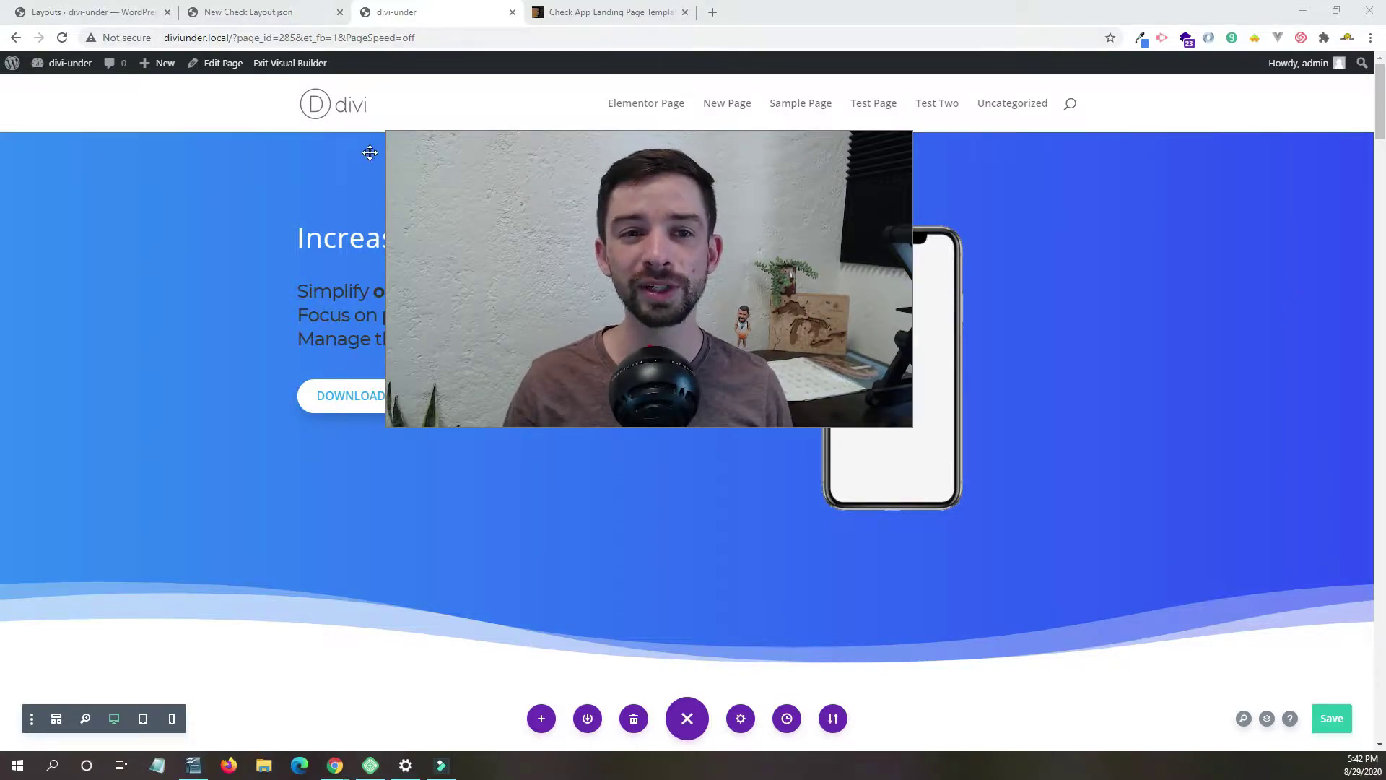
drag(385, 131, 1176, 610)
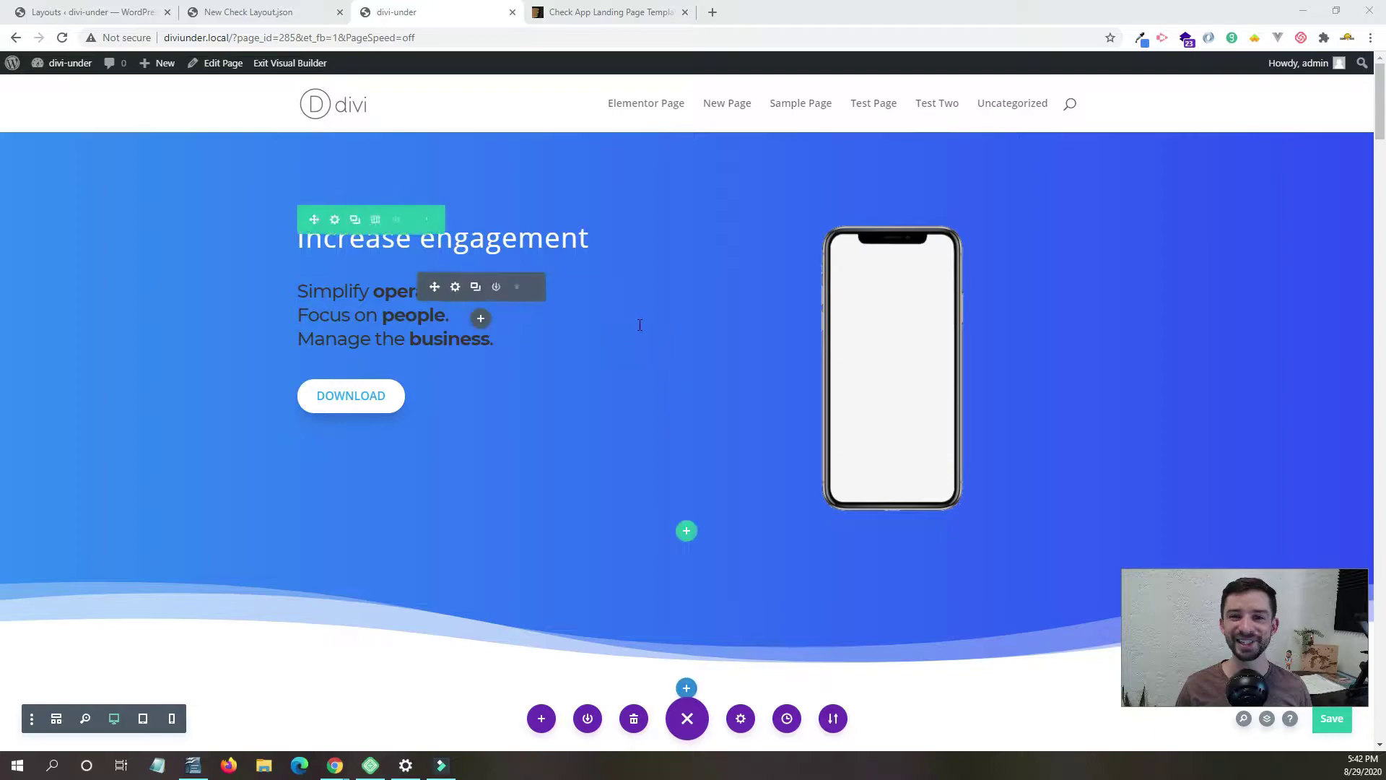
click(555, 124)
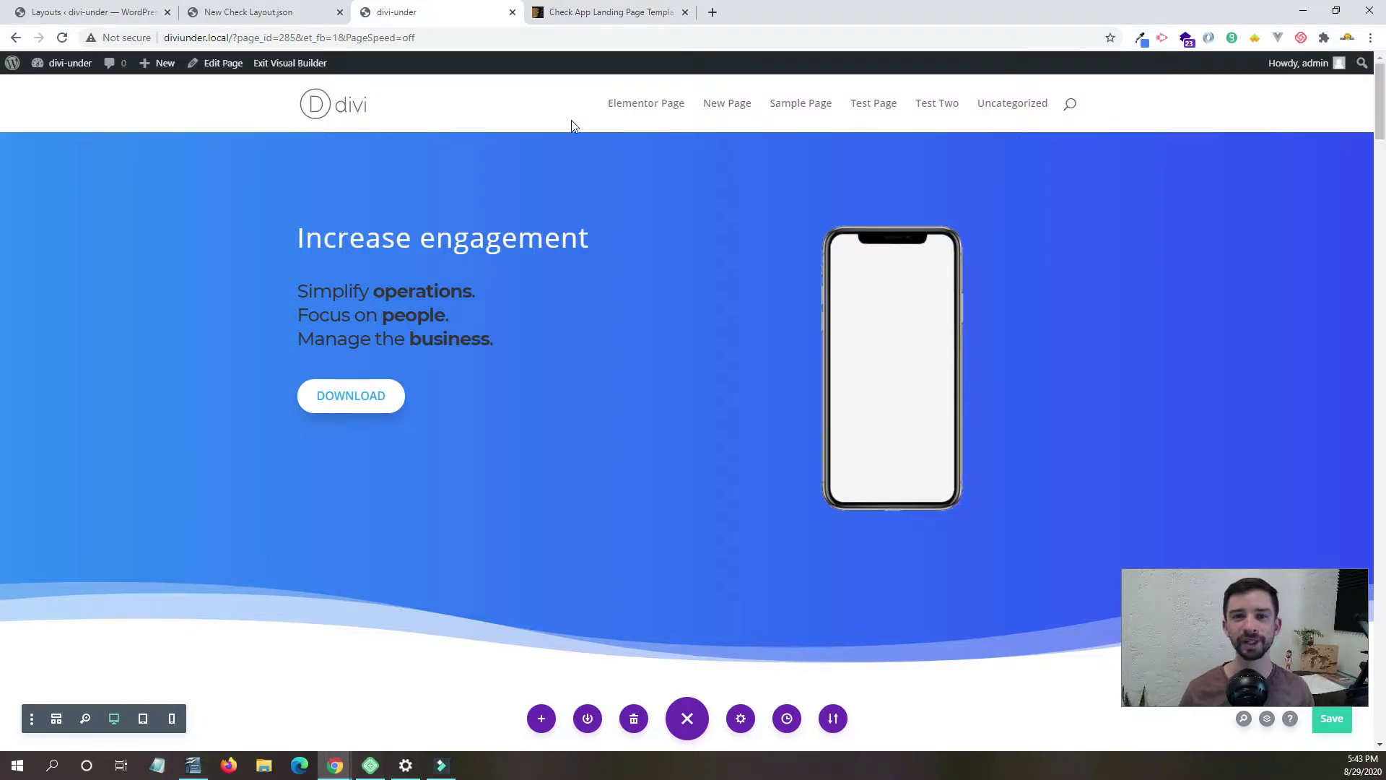
Look over the four demo layouts of the Check App Landing Page Template, and return to the Divi page modelled on it.
click(588, 15)
scroll(610, 202, down, 5)
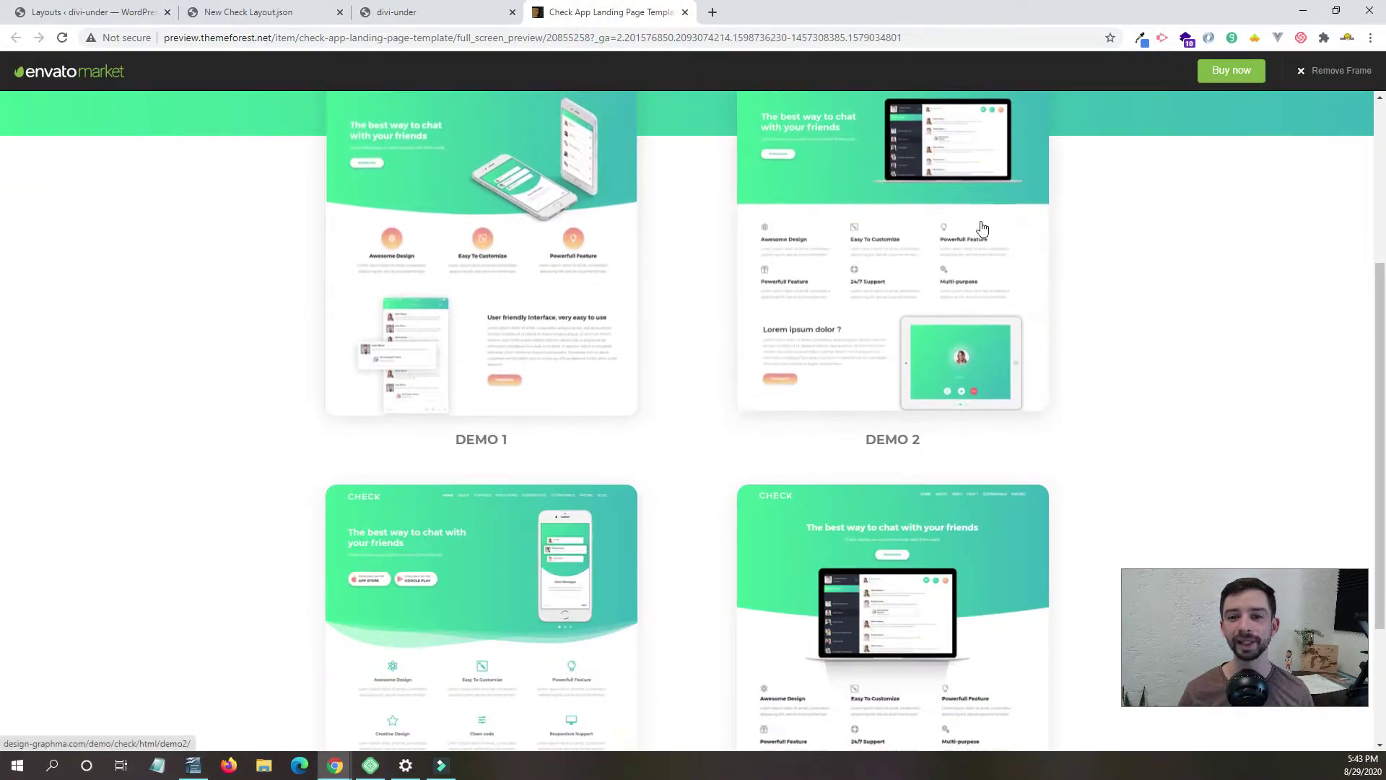
scroll(317, 399, down, 1)
scroll(317, 399, down, 2)
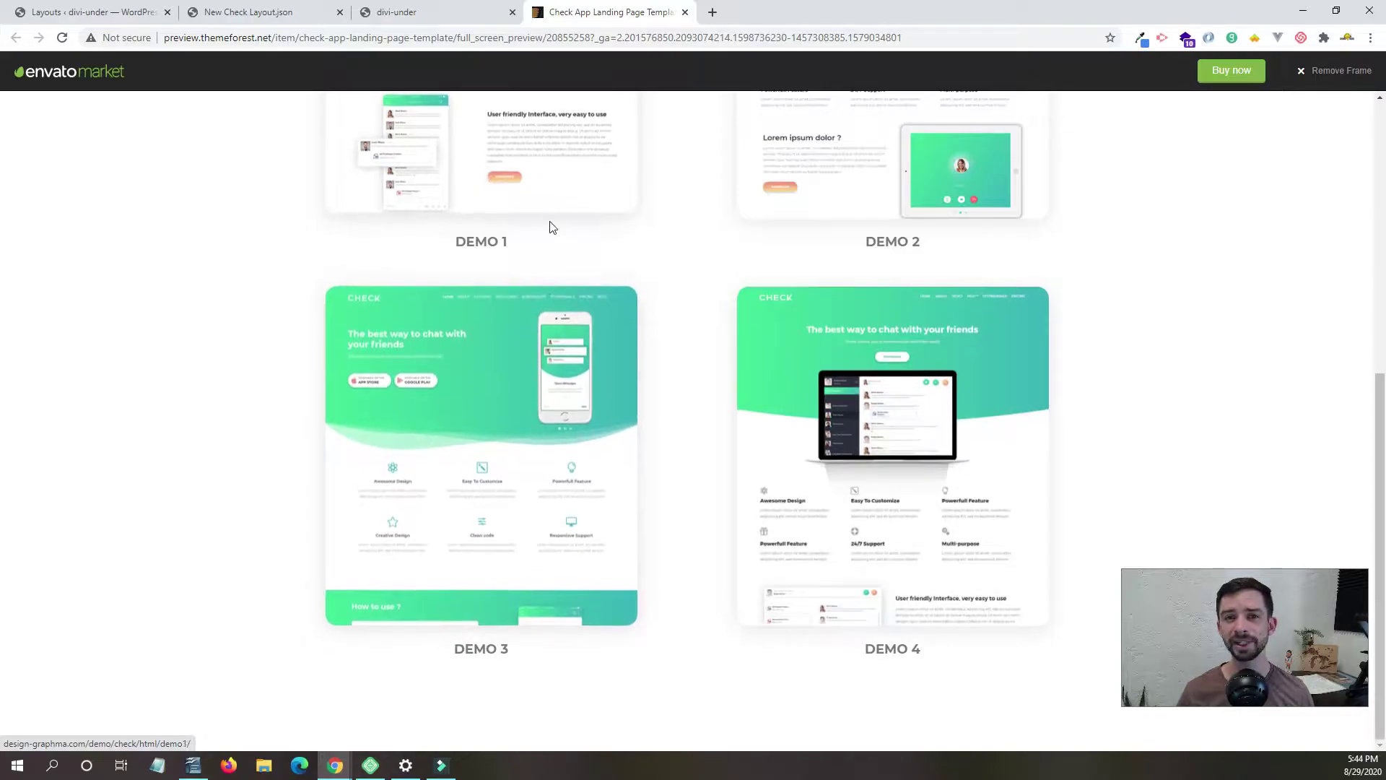
scroll(551, 226, up, 3)
click(480, 19)
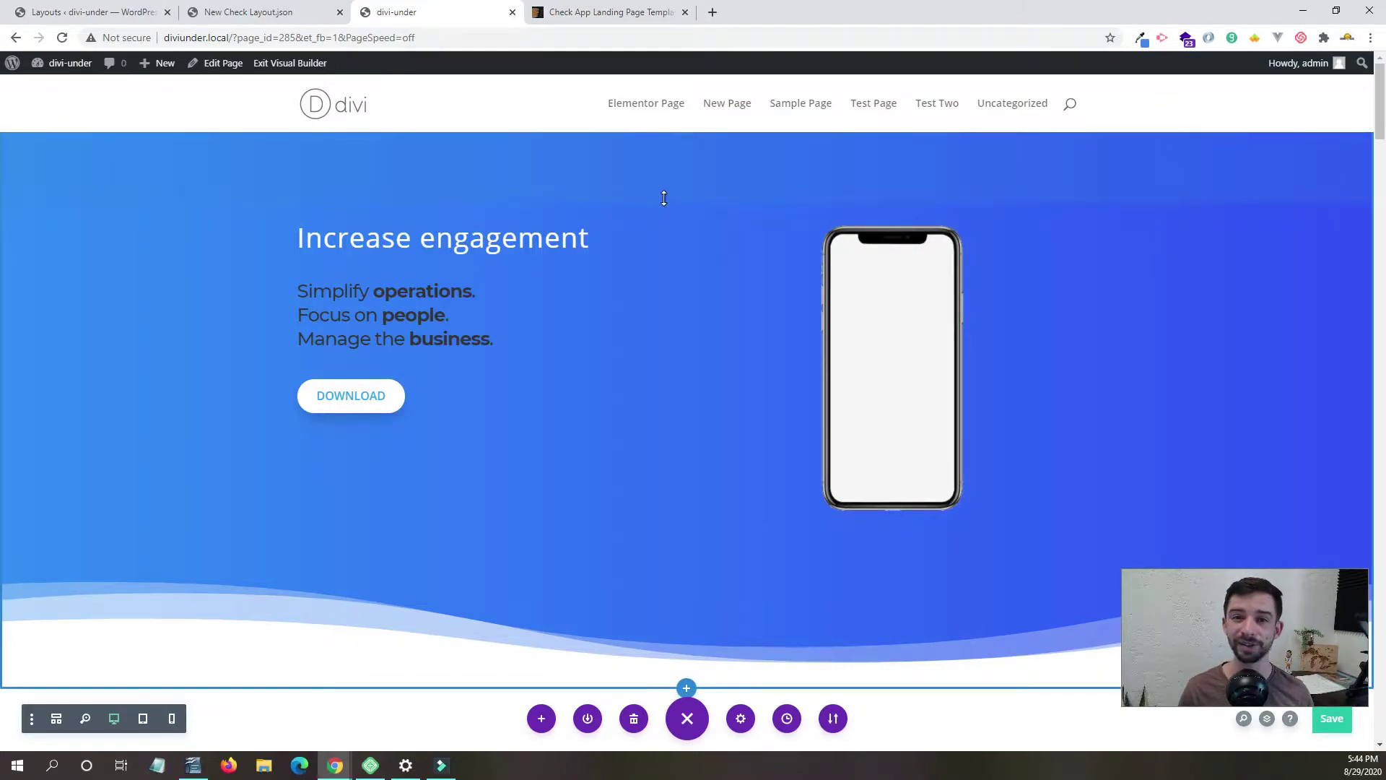
scroll(661, 191, down, 2)
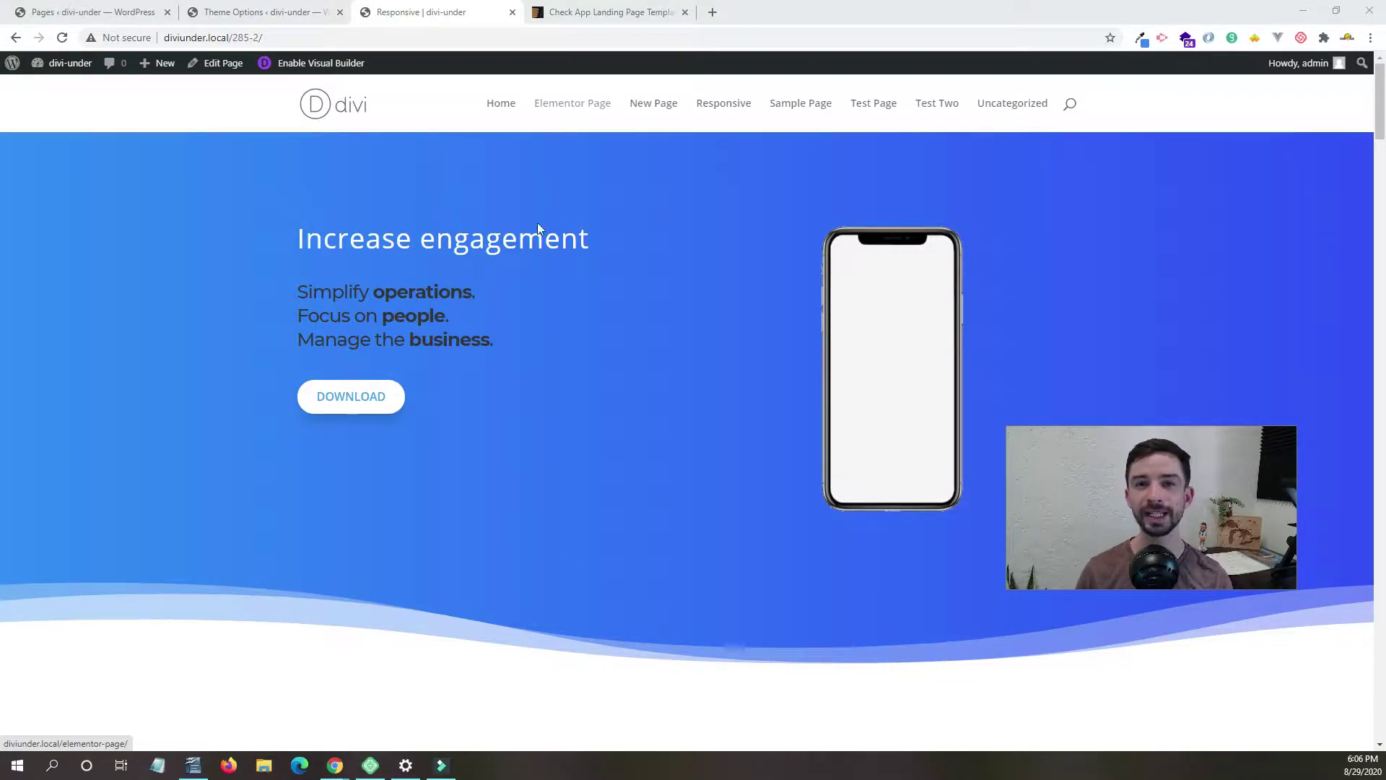
Enable Static CSS File Generation in the Divi Theme Options' advanced Builder settings and switch it back to disabled.
click(306, 10)
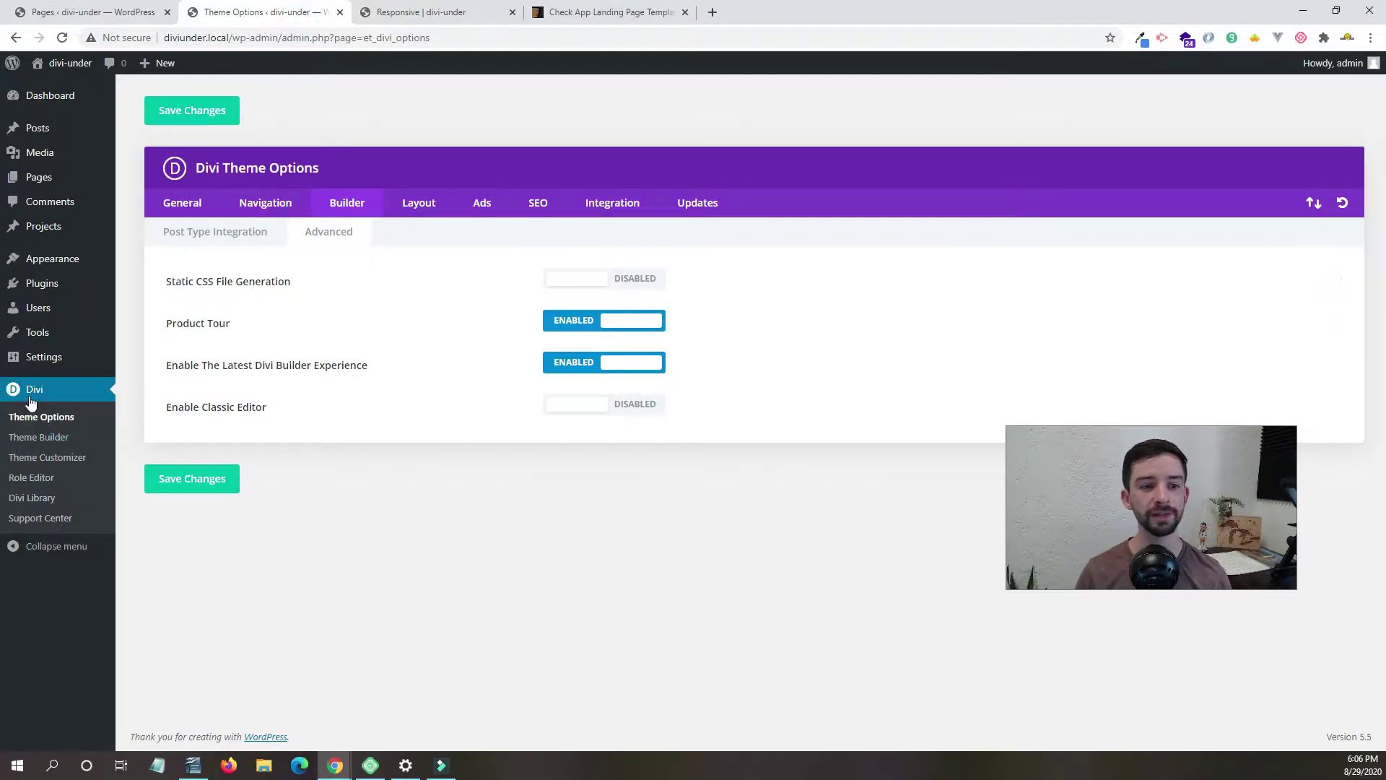
click(182, 203)
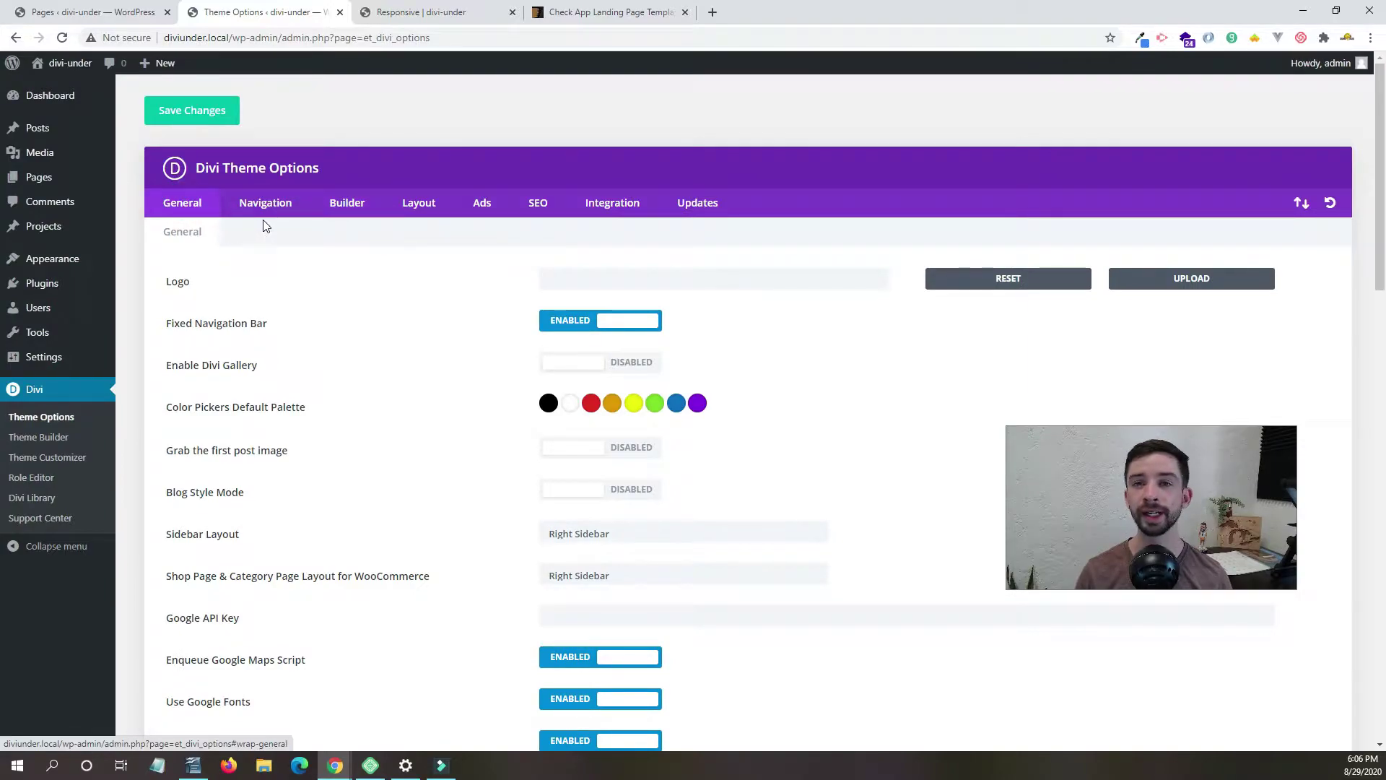
click(346, 205)
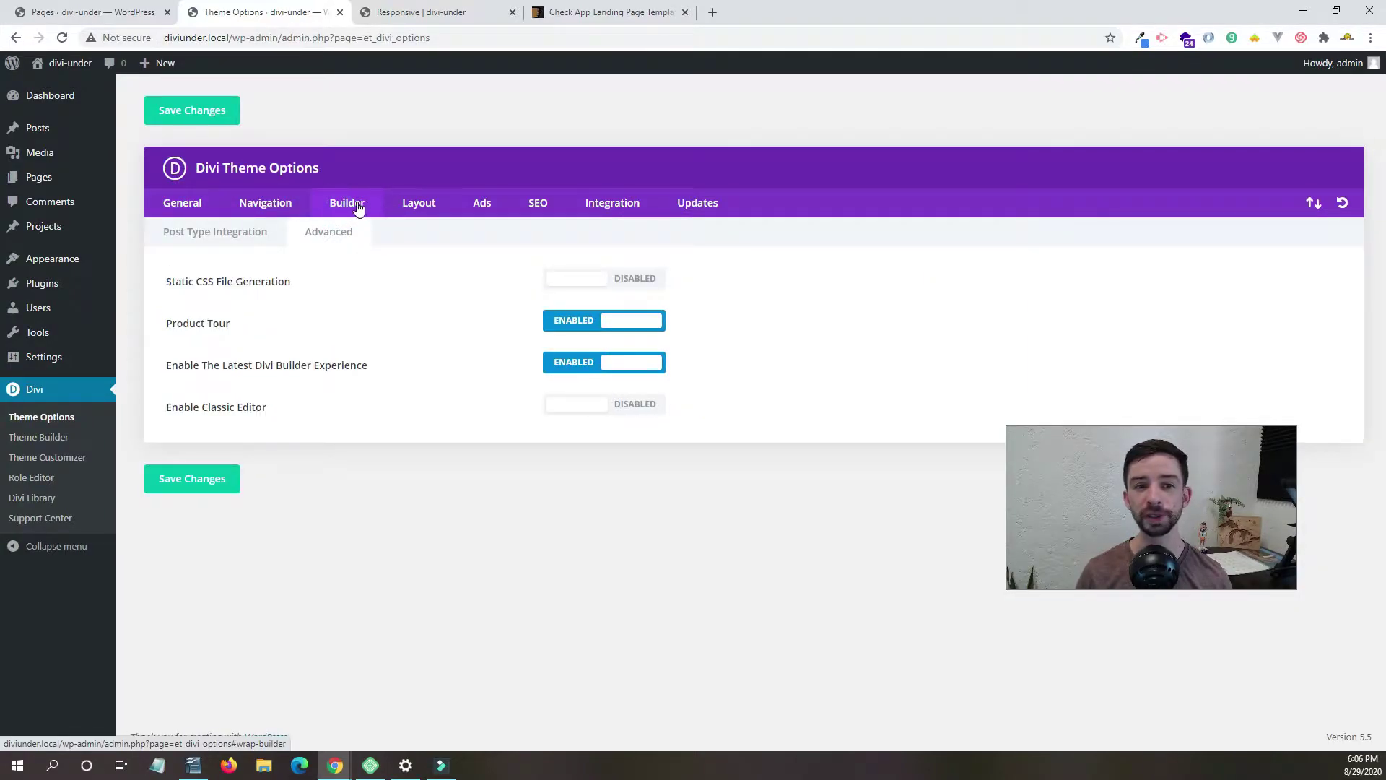
click(251, 241)
click(319, 237)
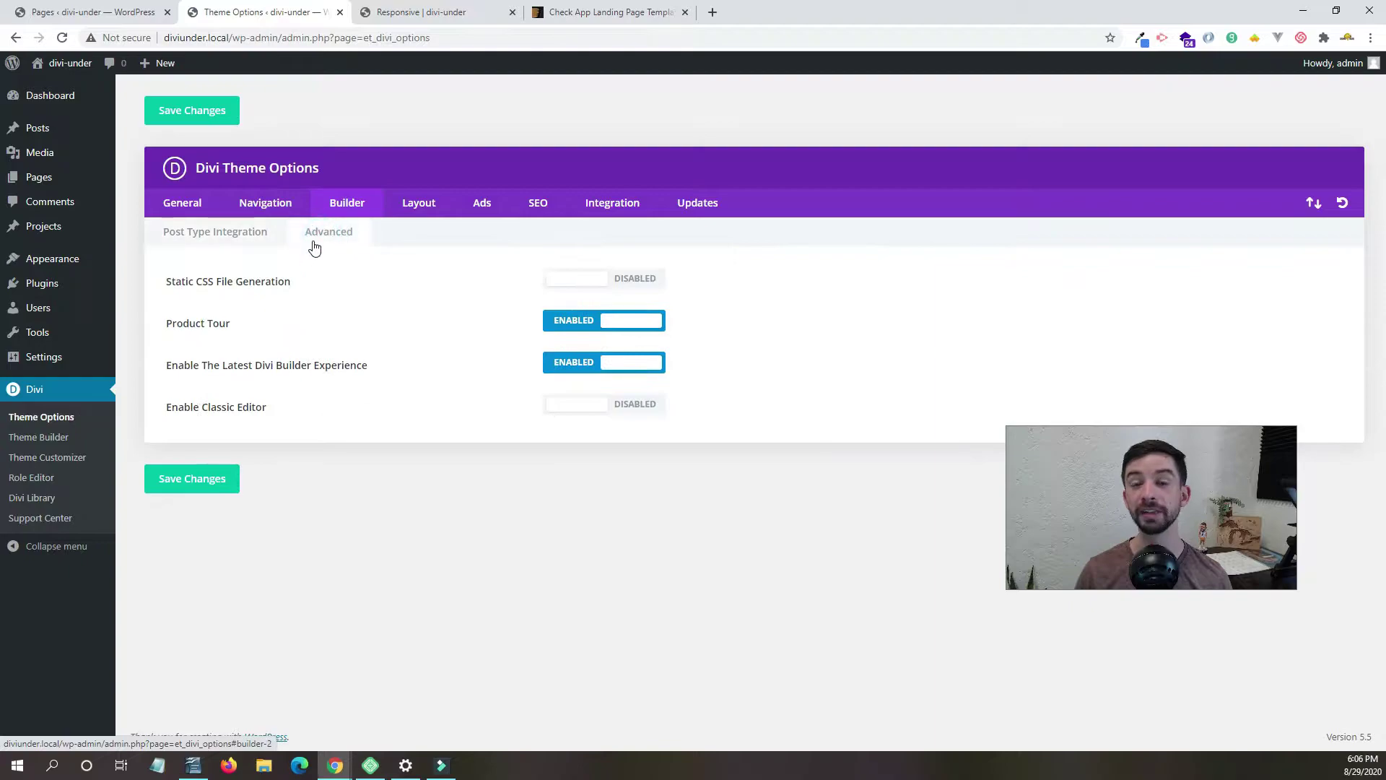
drag(222, 284, 311, 288)
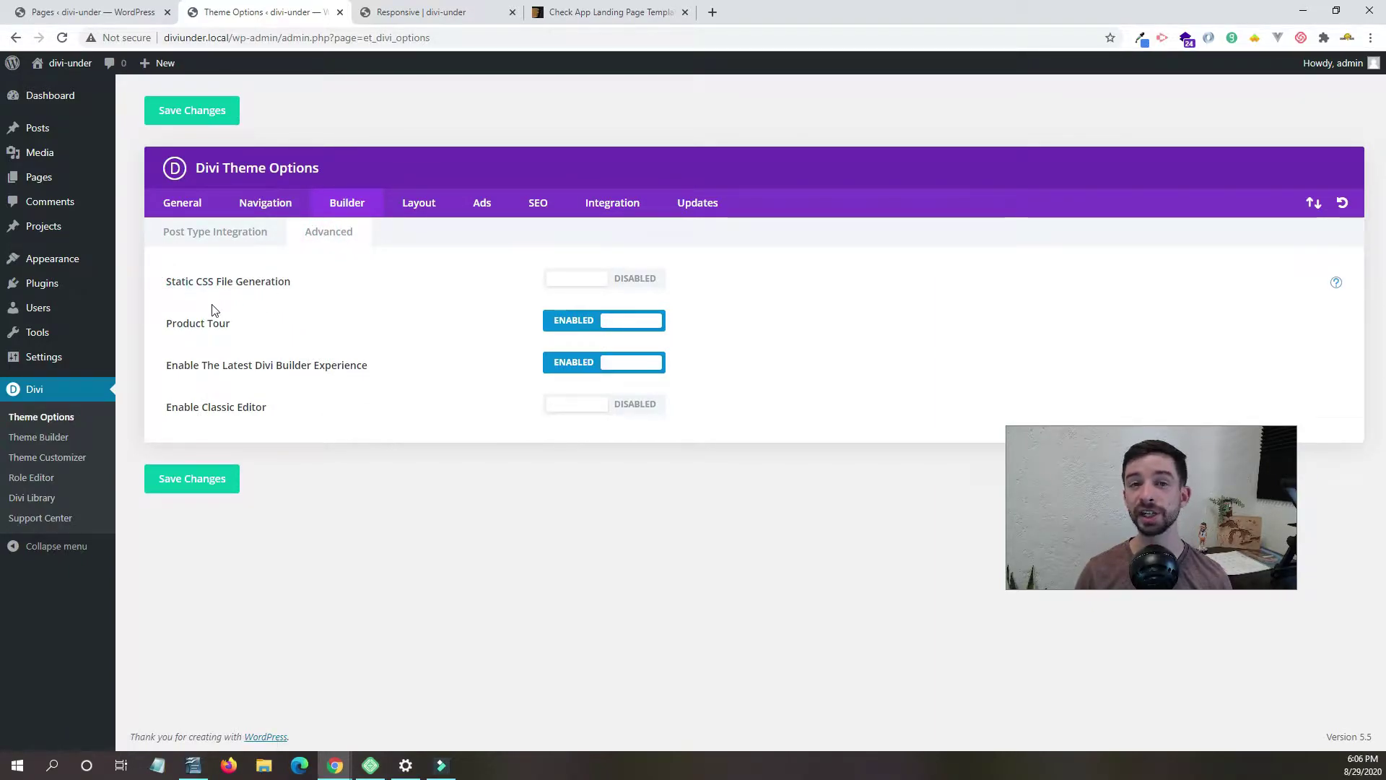
click(568, 281)
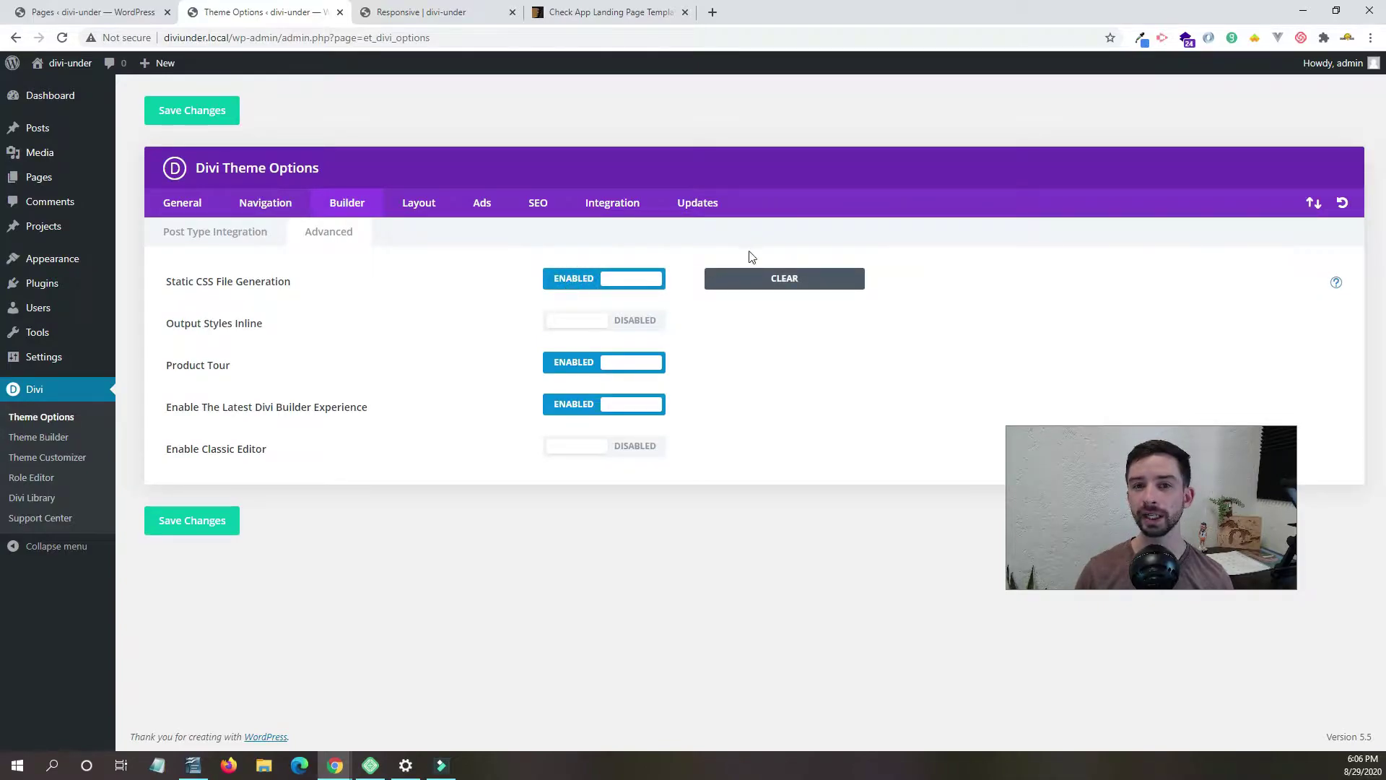
click(627, 287)
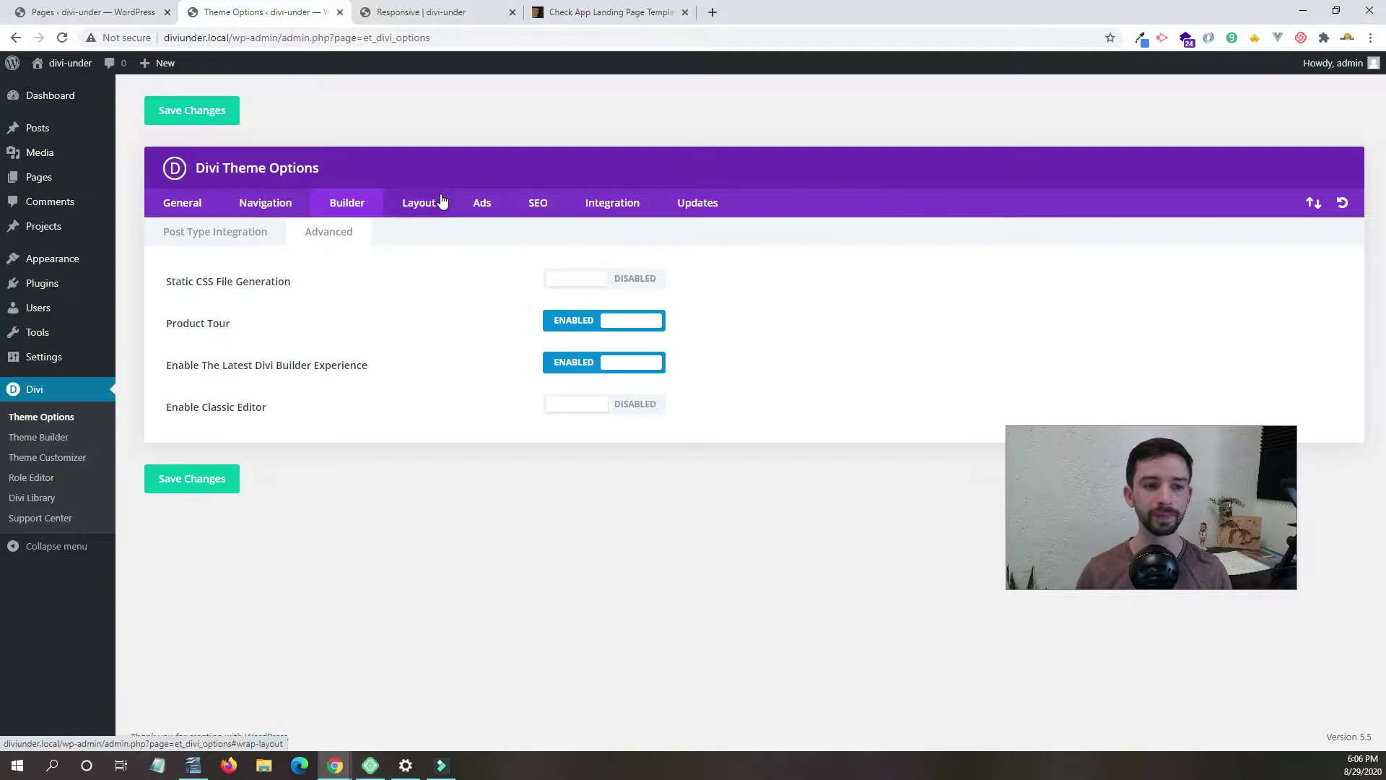
Review the desktop layout of the published Responsive page from the hero section down to the testimonials.
click(427, 13)
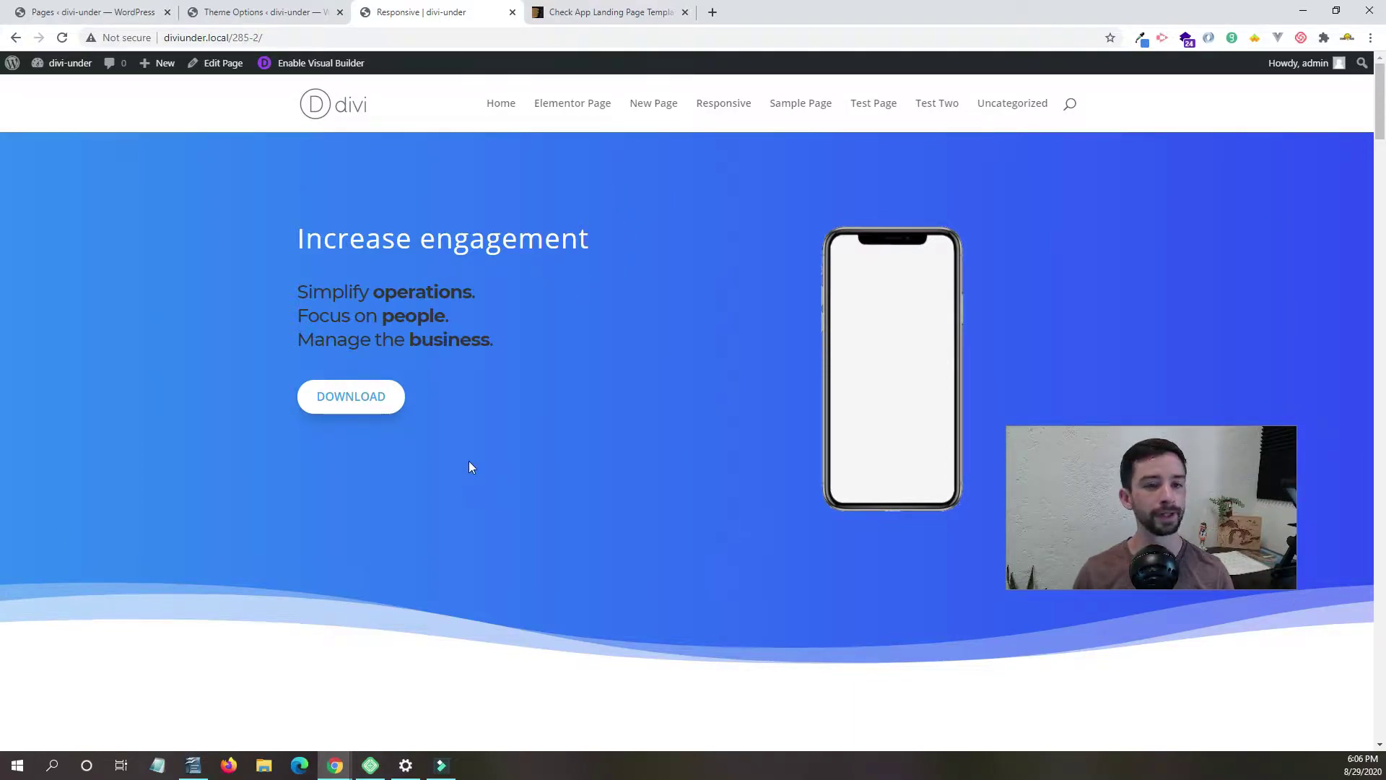
scroll(624, 273, down, 2)
scroll(624, 273, up, 2)
scroll(625, 275, down, 5)
scroll(626, 276, down, 15)
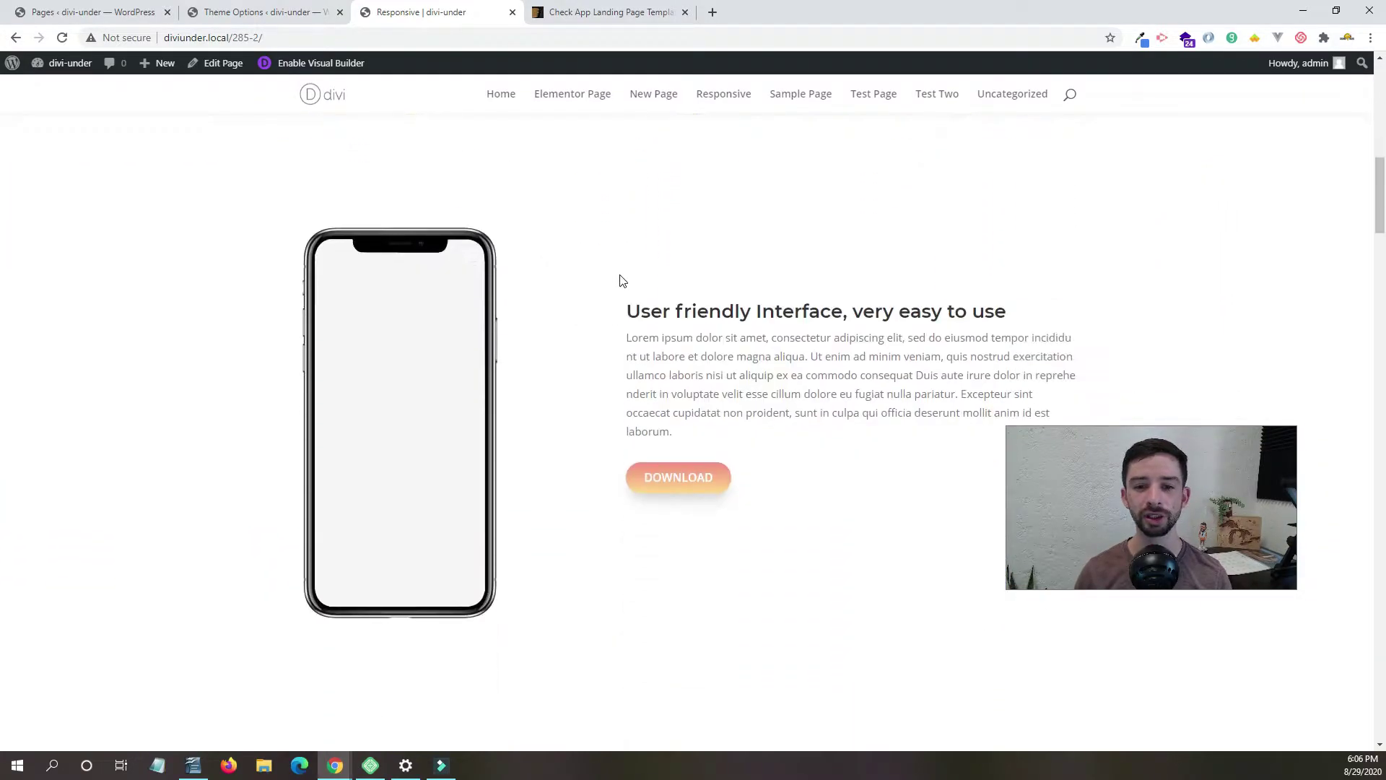
scroll(610, 325, down, 10)
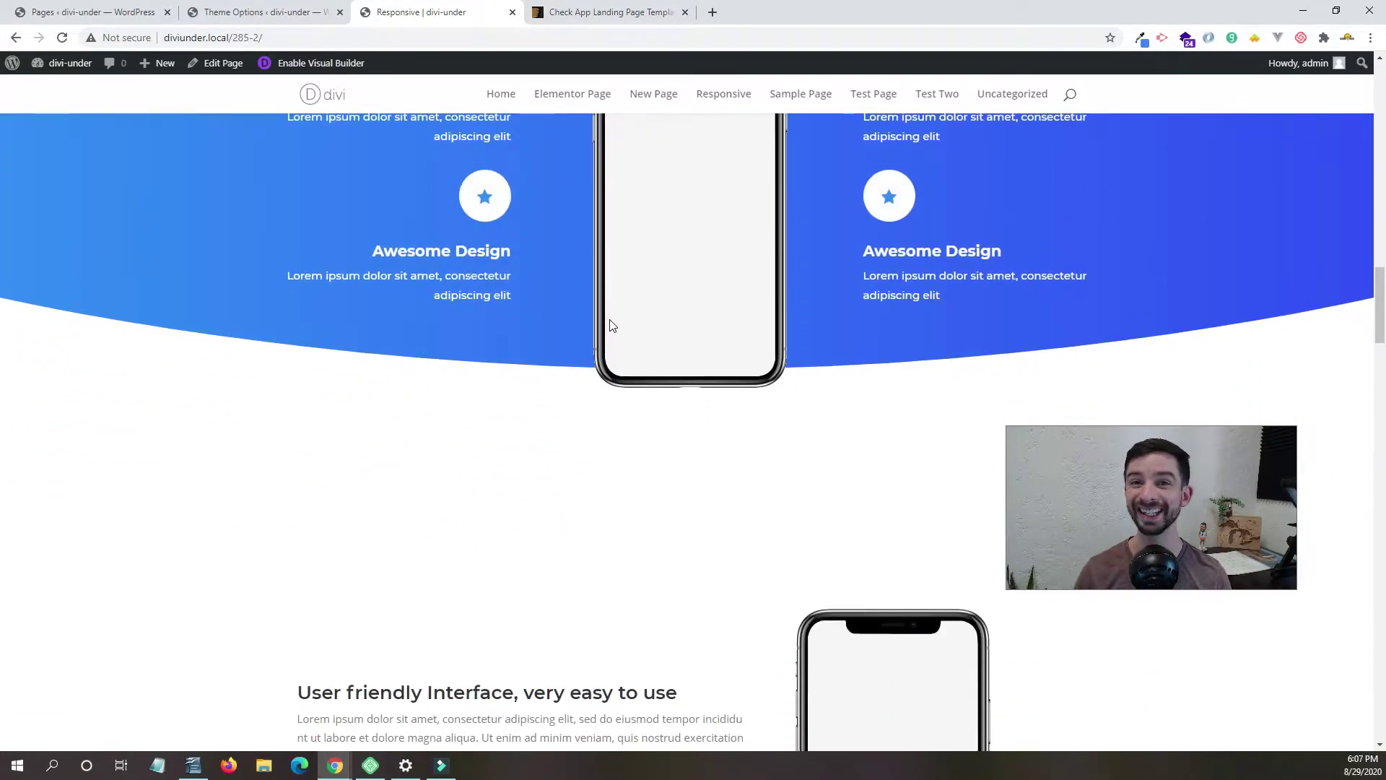
scroll(610, 324, down, 15)
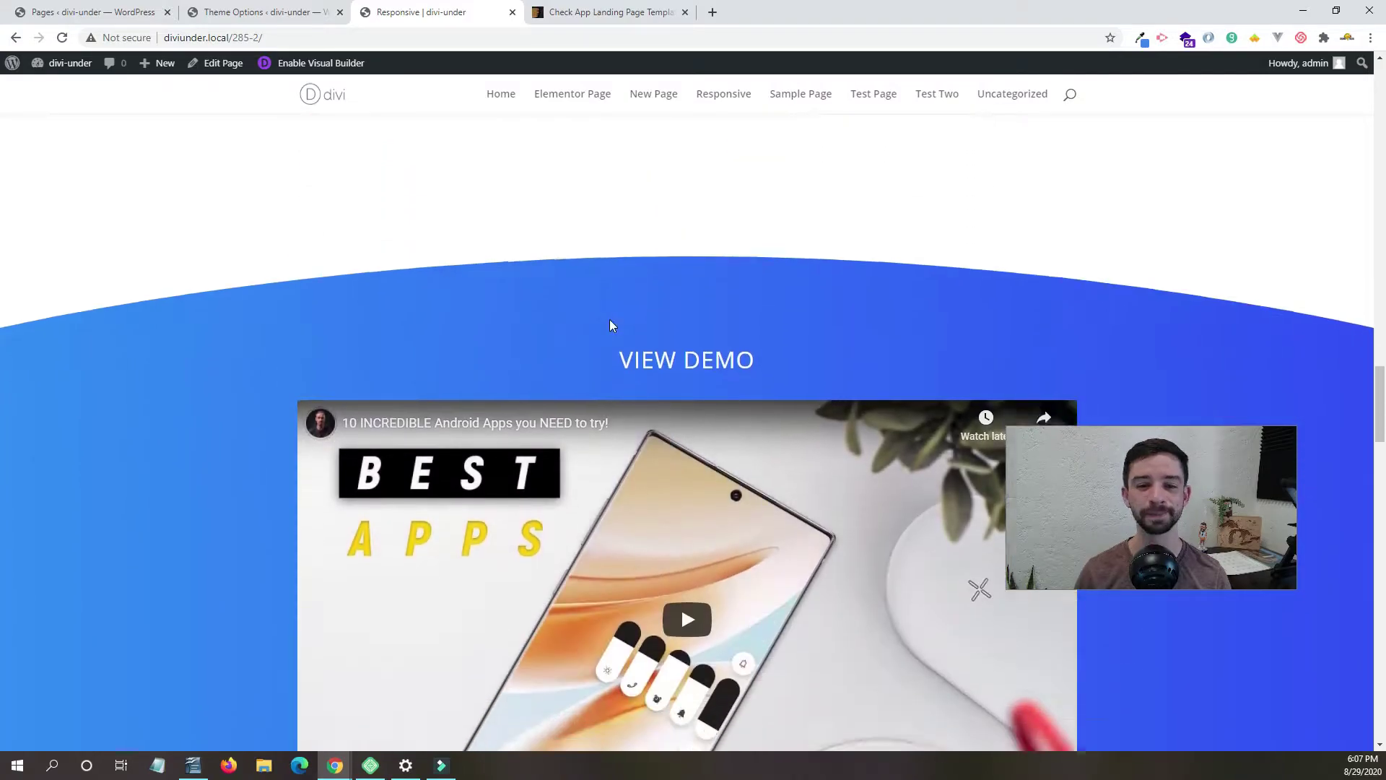
scroll(612, 325, down, 2)
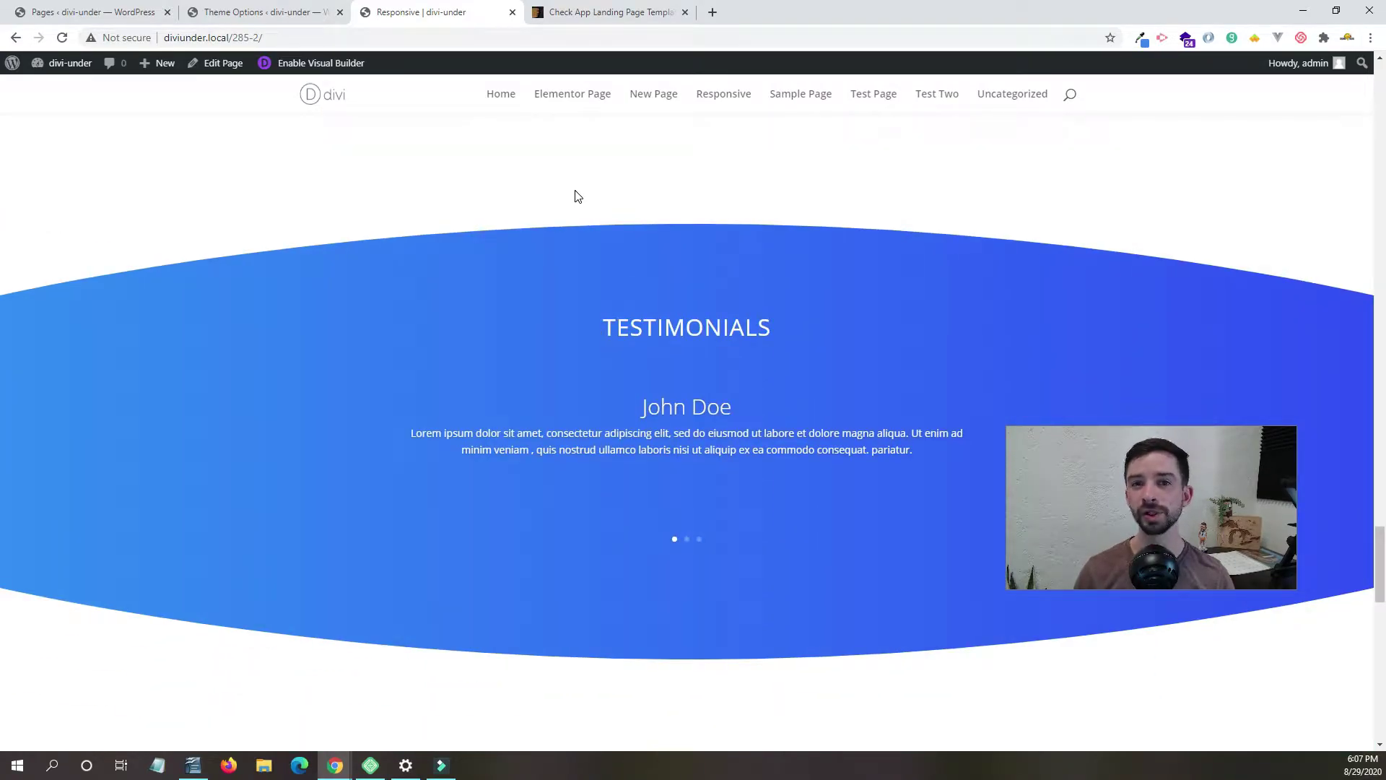
Open the browser's developer tools on the Responsive page and turn on mobile device emulation.
right_click(543, 168)
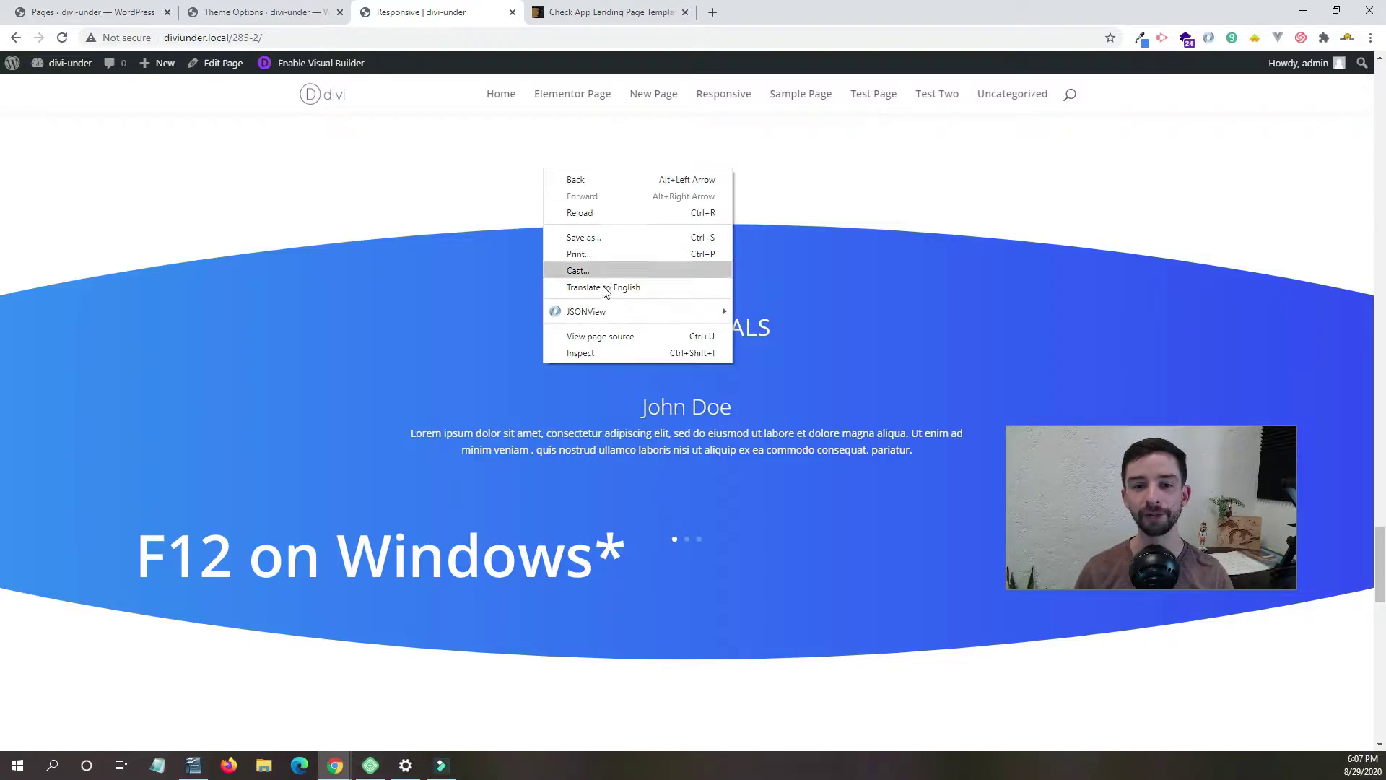
click(614, 354)
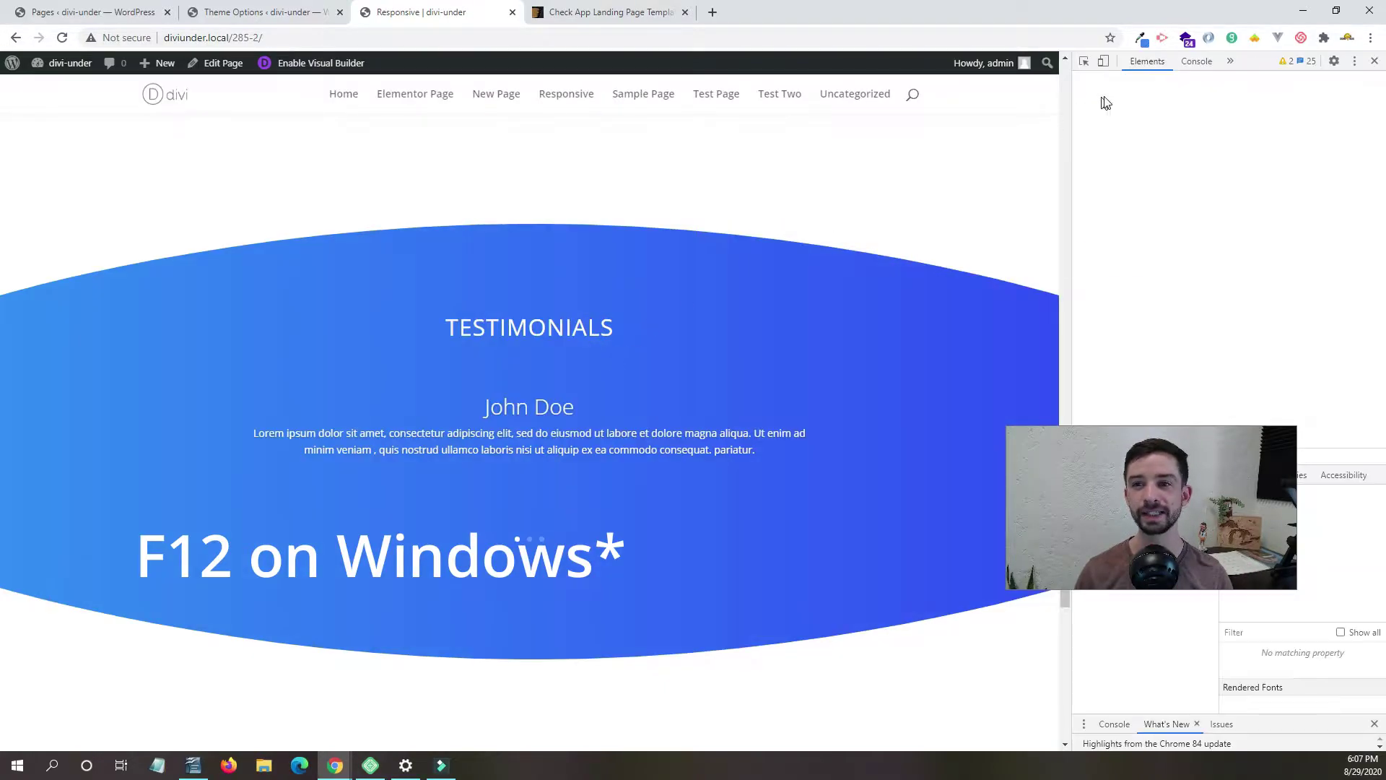
scroll(774, 267, up, 10)
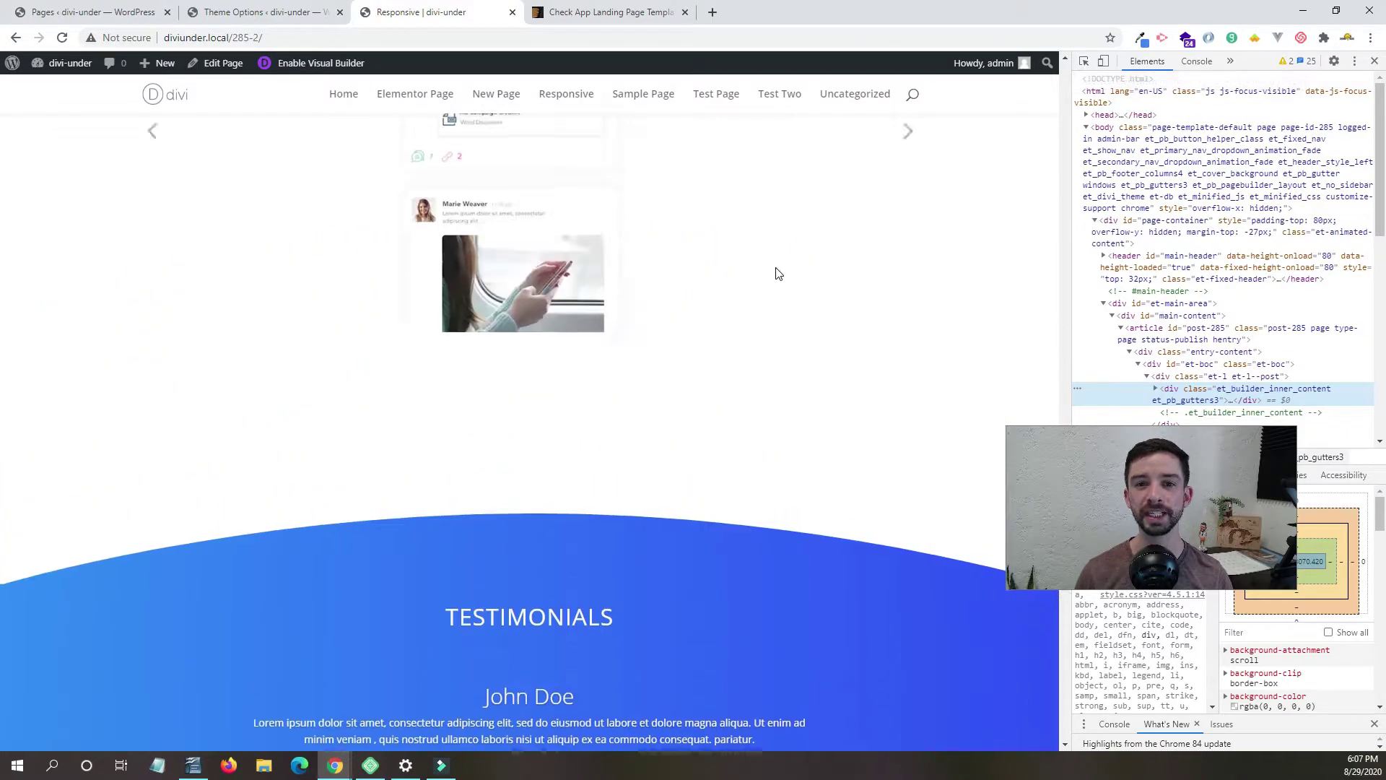
click(1103, 61)
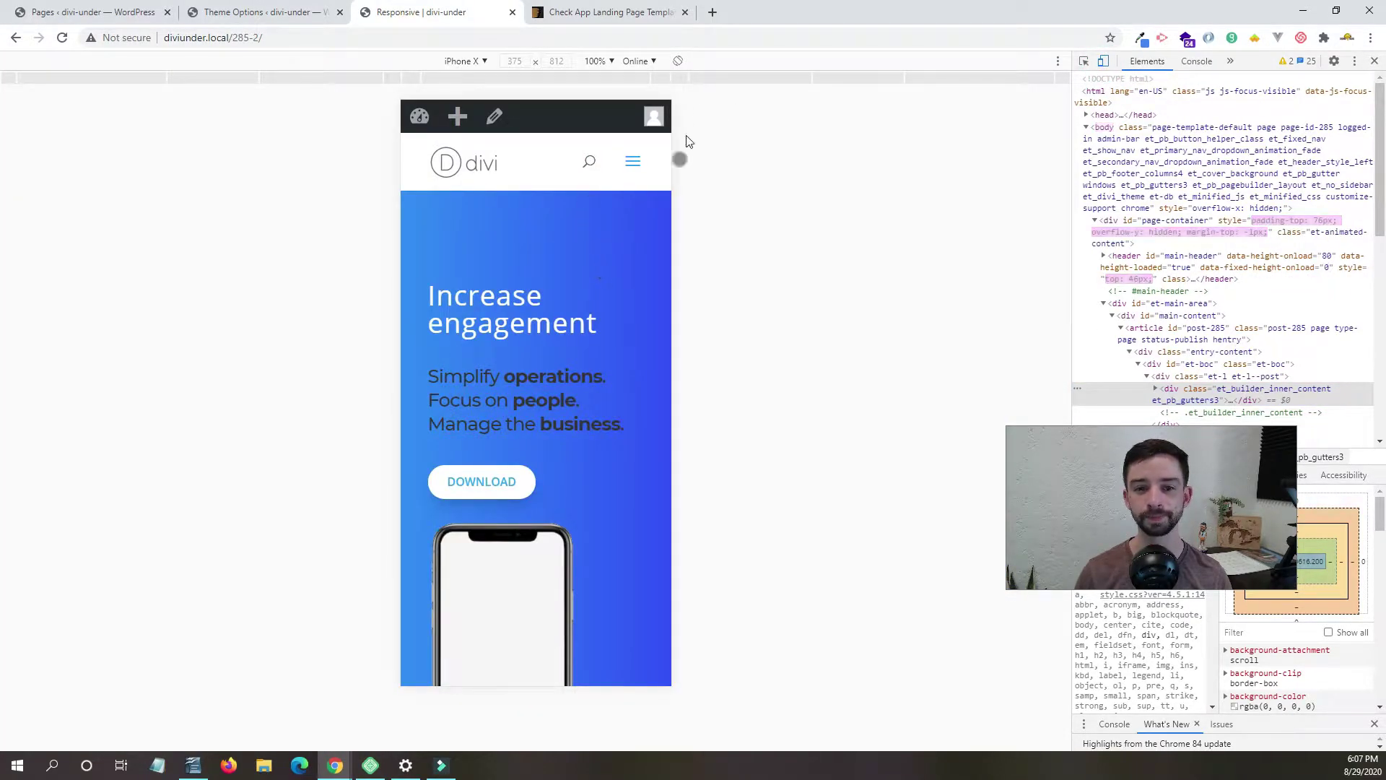
Examine the page's mobile layout from the hero section down to the second User friendly Interface block.
scroll(607, 274, down, 3)
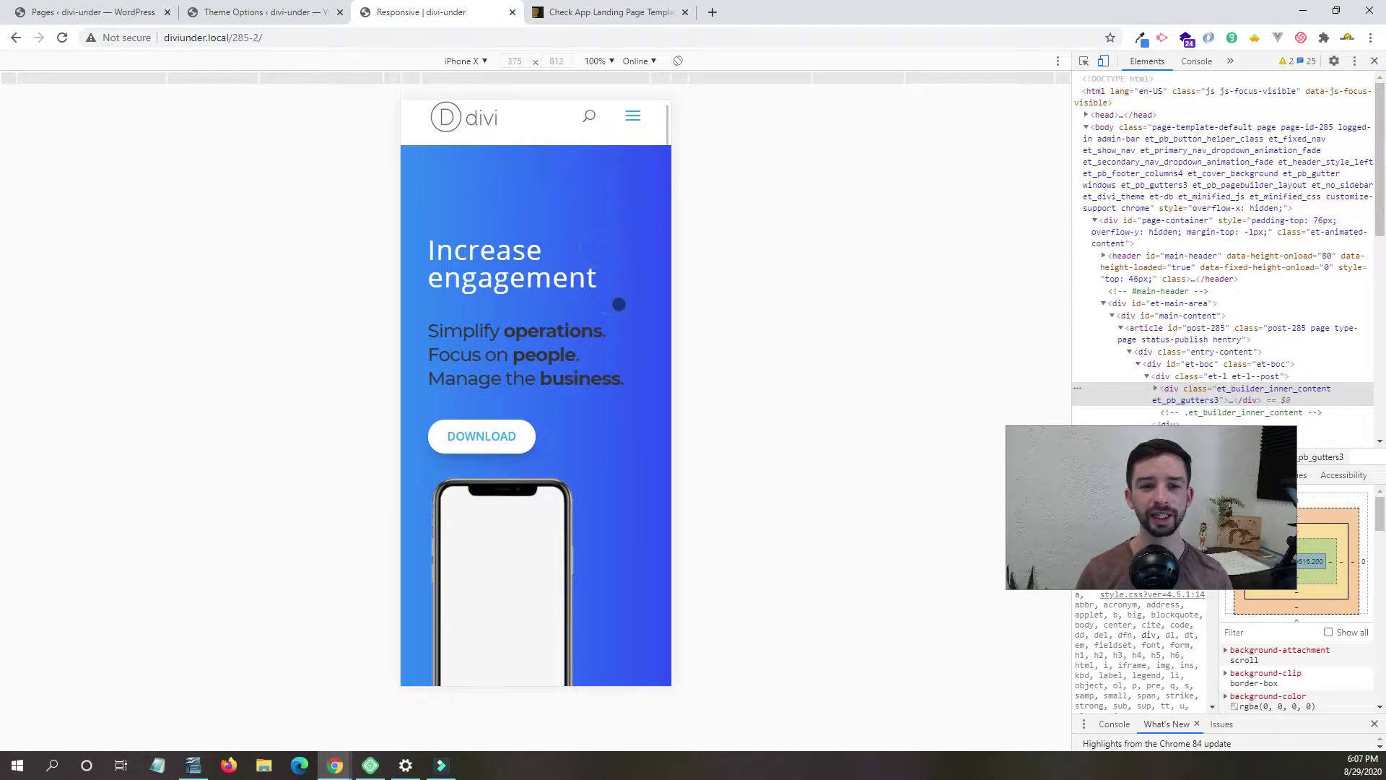
scroll(642, 357, down, 10)
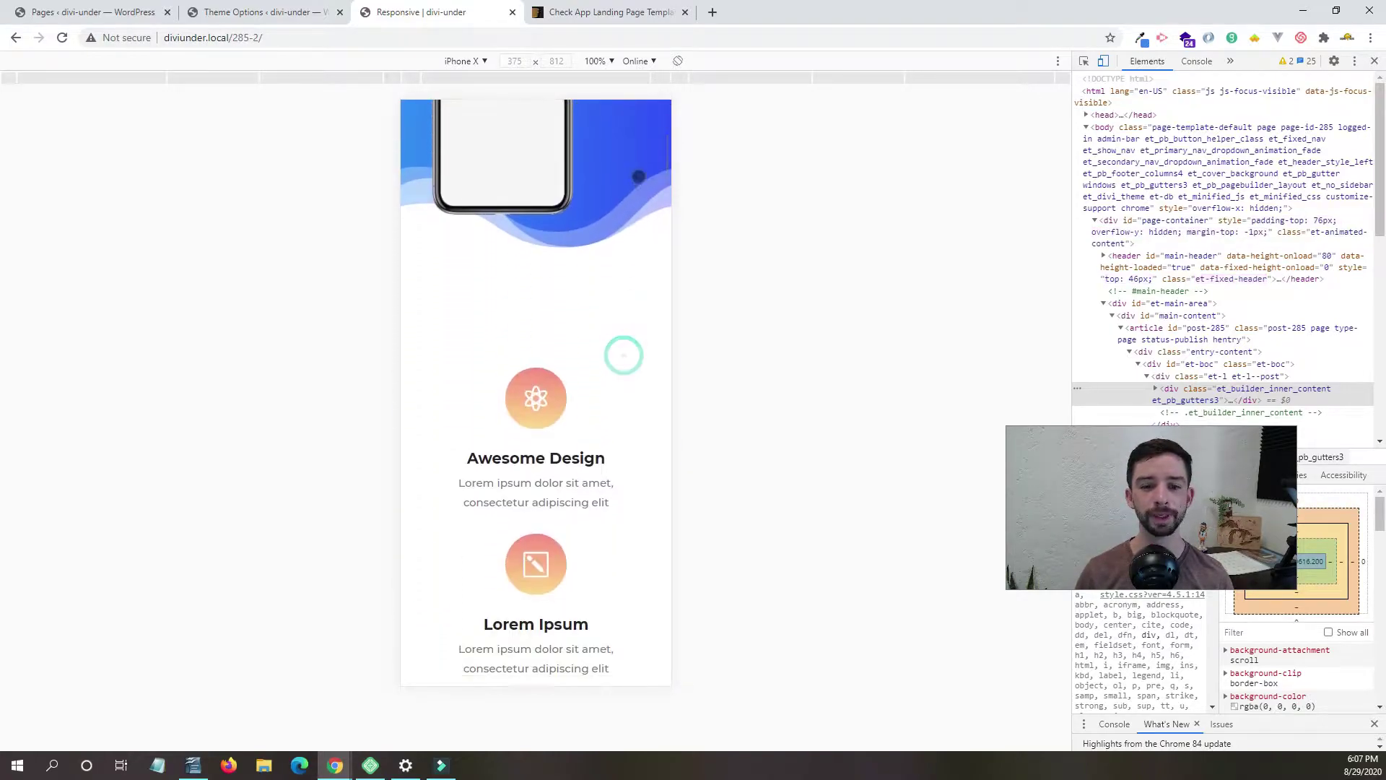
scroll(641, 289, down, 6)
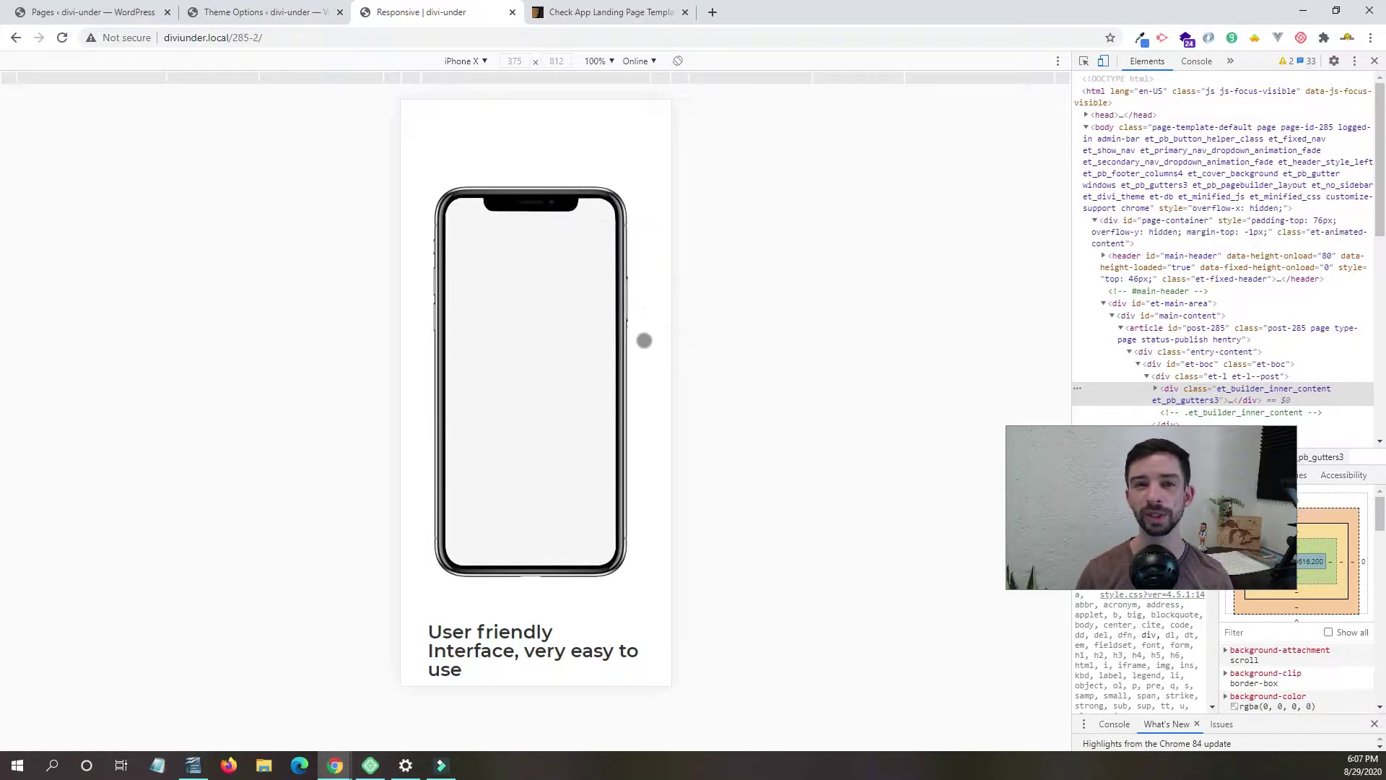
scroll(645, 331, down, 3)
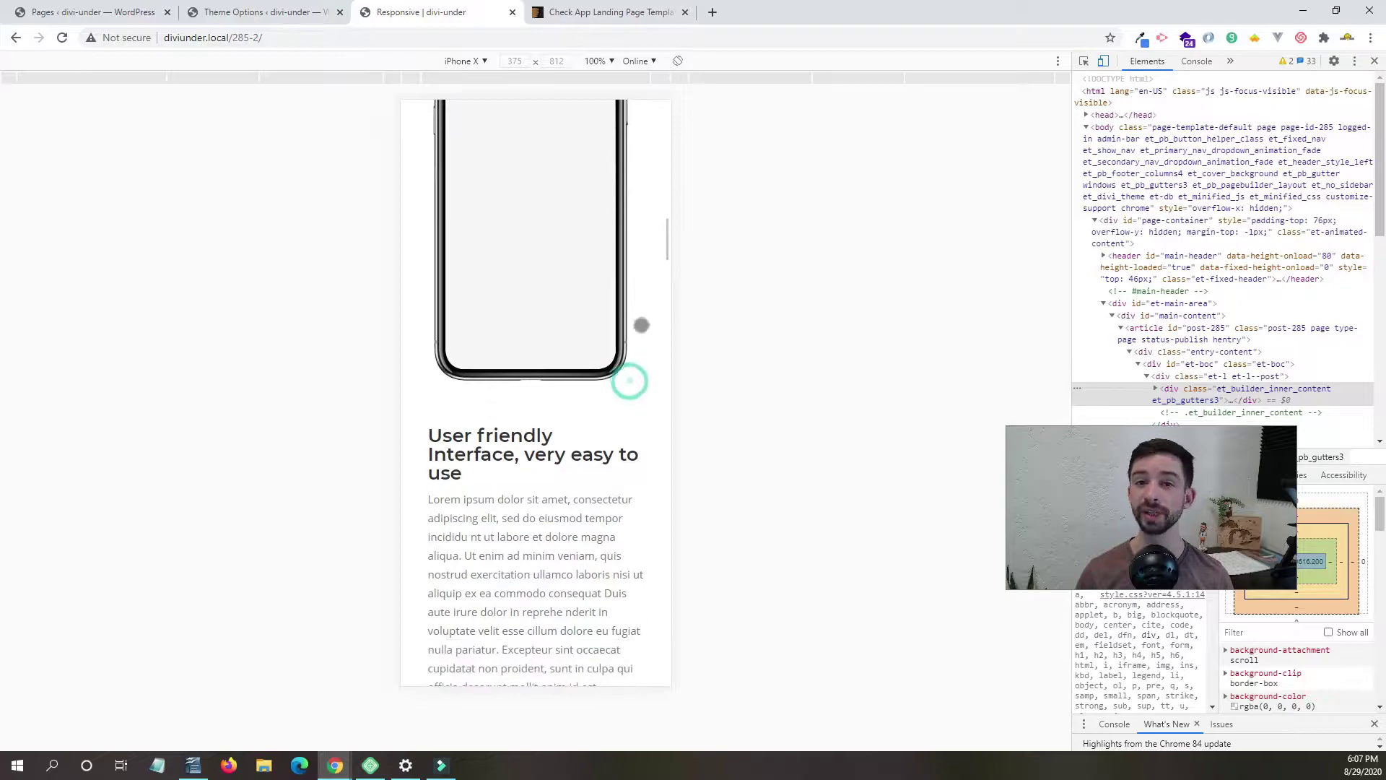
scroll(615, 462, down, 2)
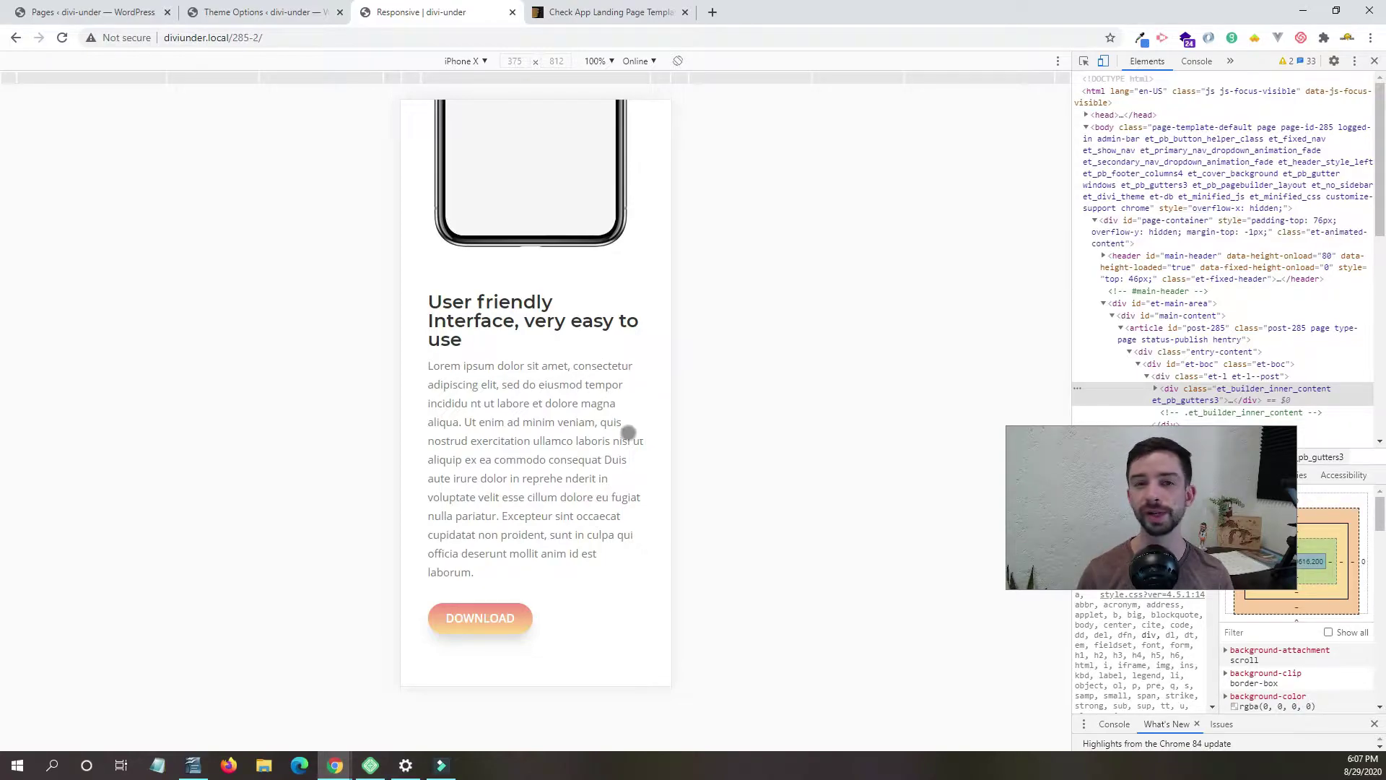
scroll(625, 434, down, 5)
scroll(631, 278, down, 10)
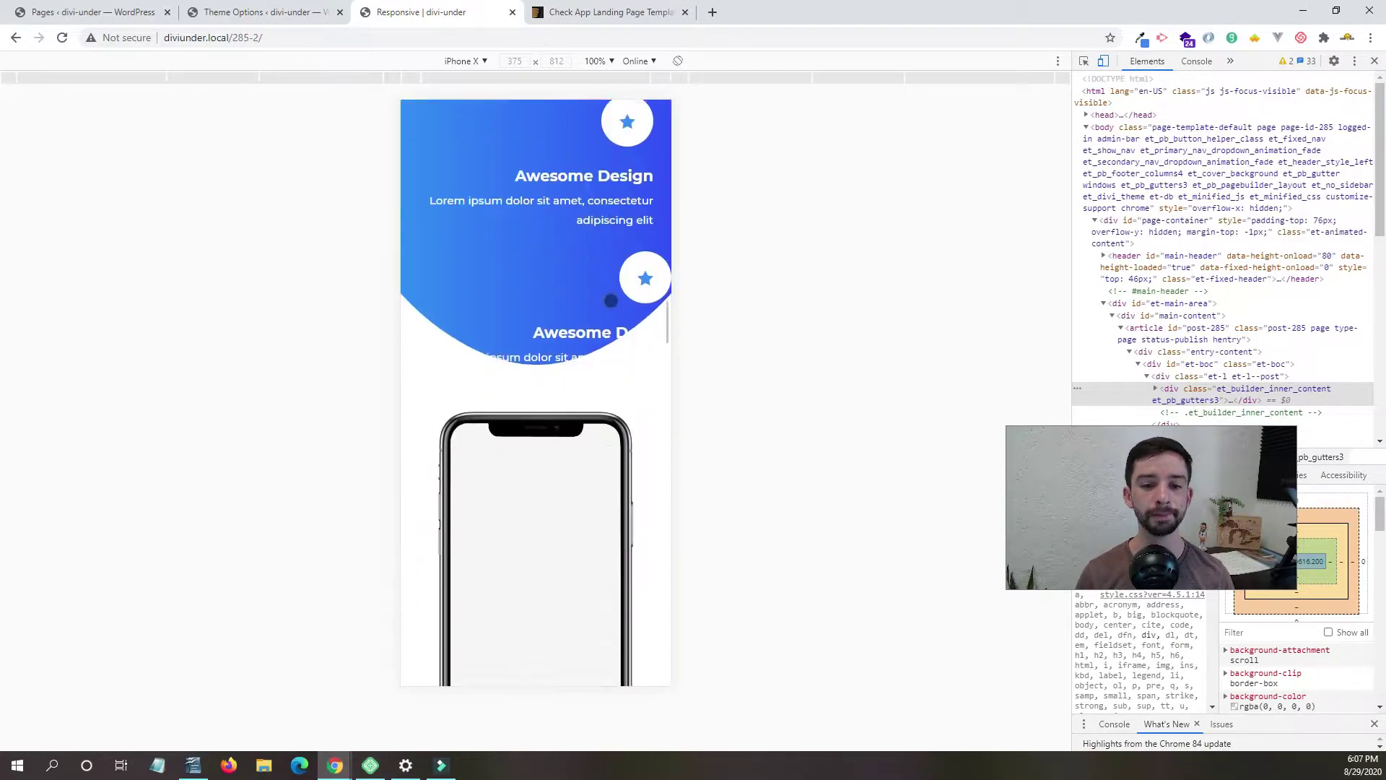
scroll(604, 357, down, 4)
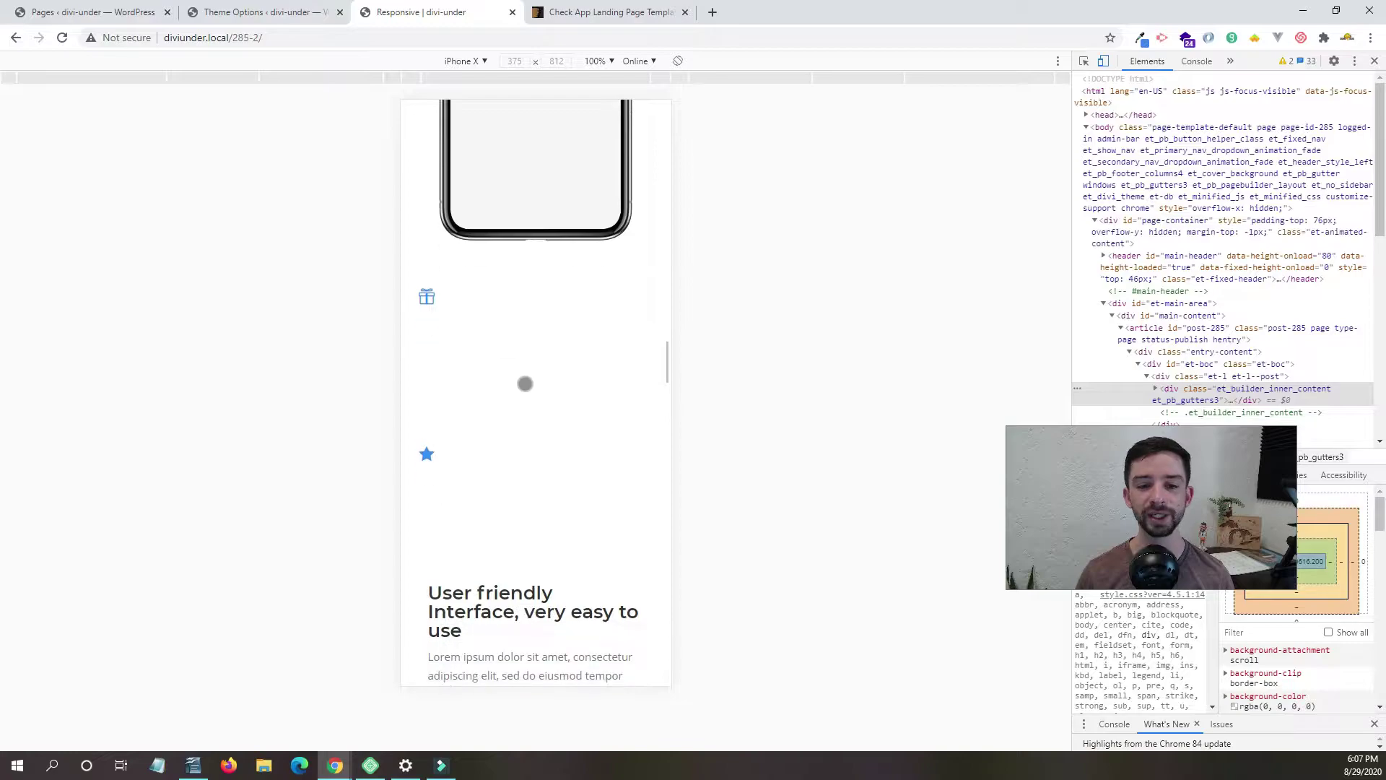
Inspect the mobile Features section, checking the alignment of its blurbs and how its content fits the blue background.
scroll(607, 504, up, 8)
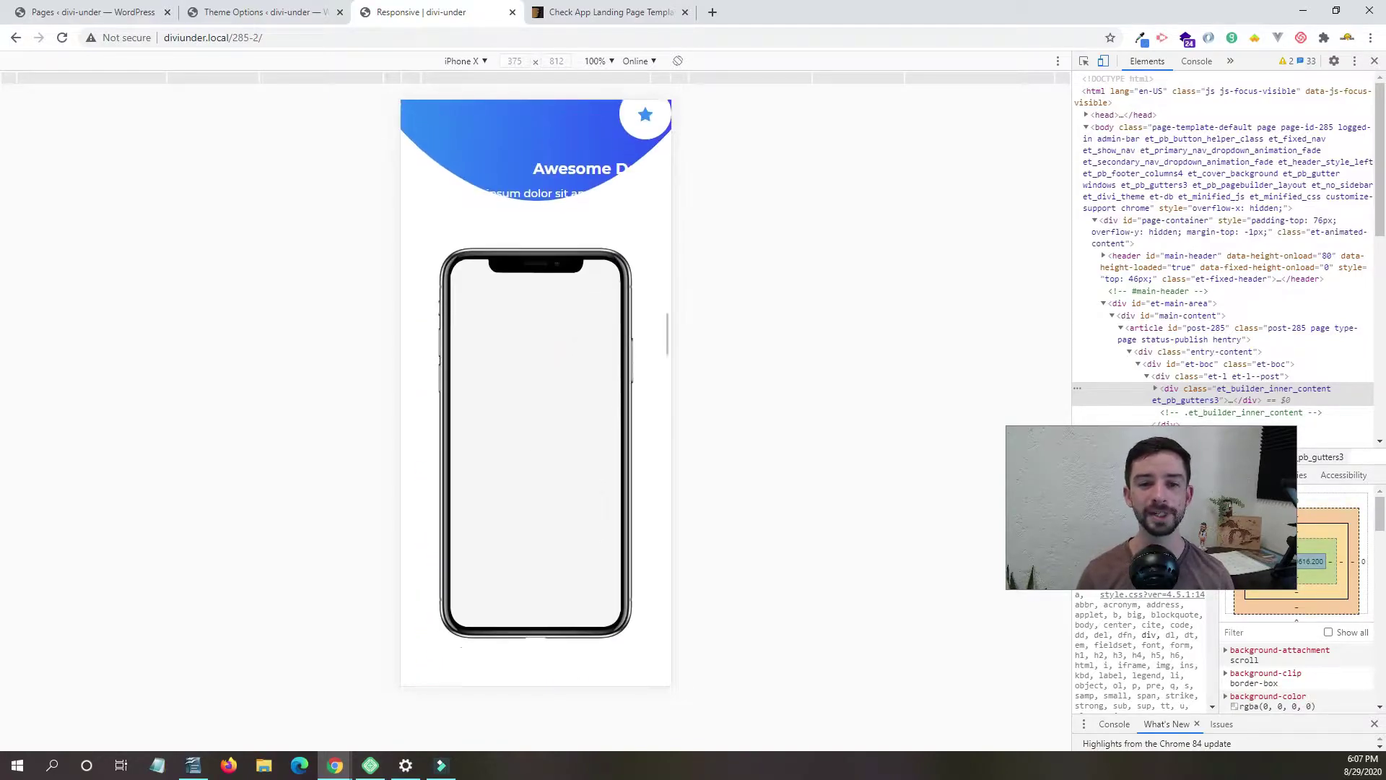
scroll(646, 511, up, 6)
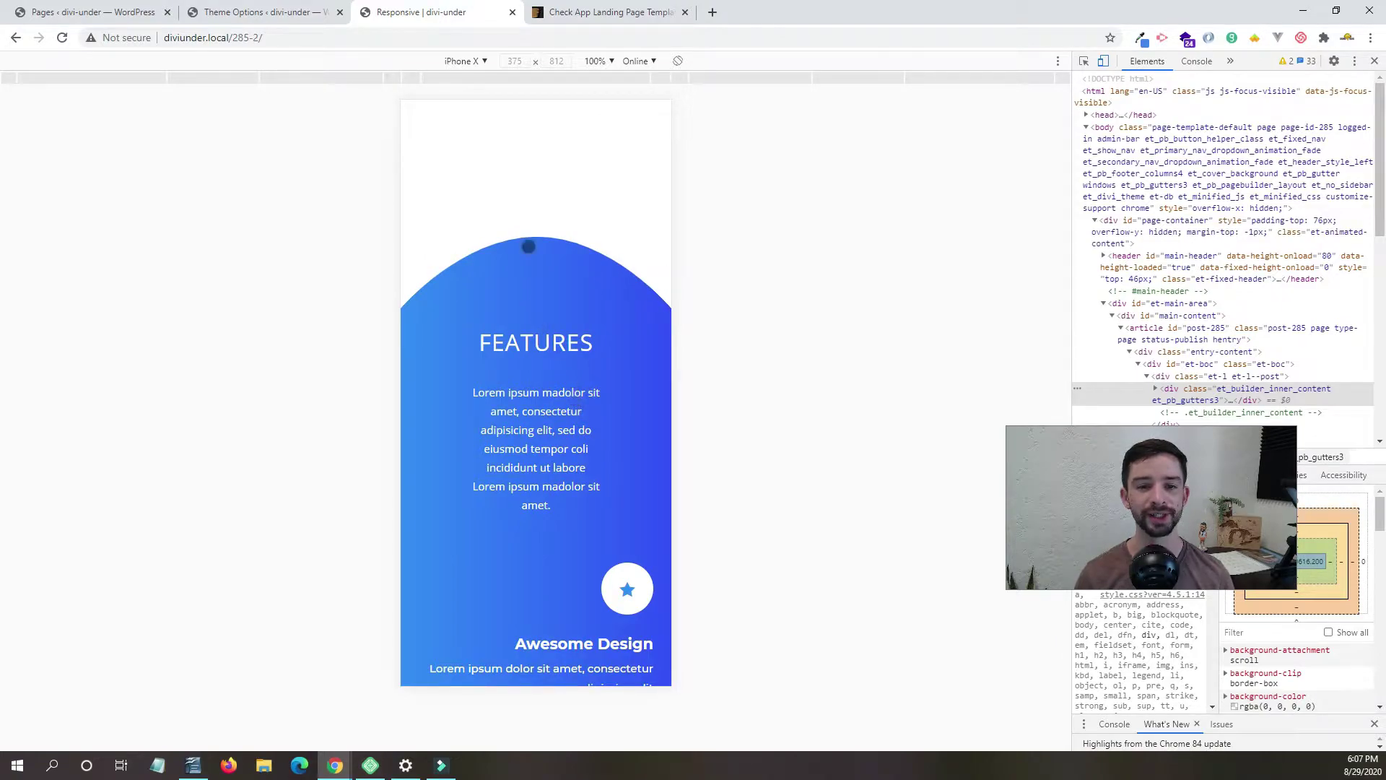
scroll(532, 408, down, 2)
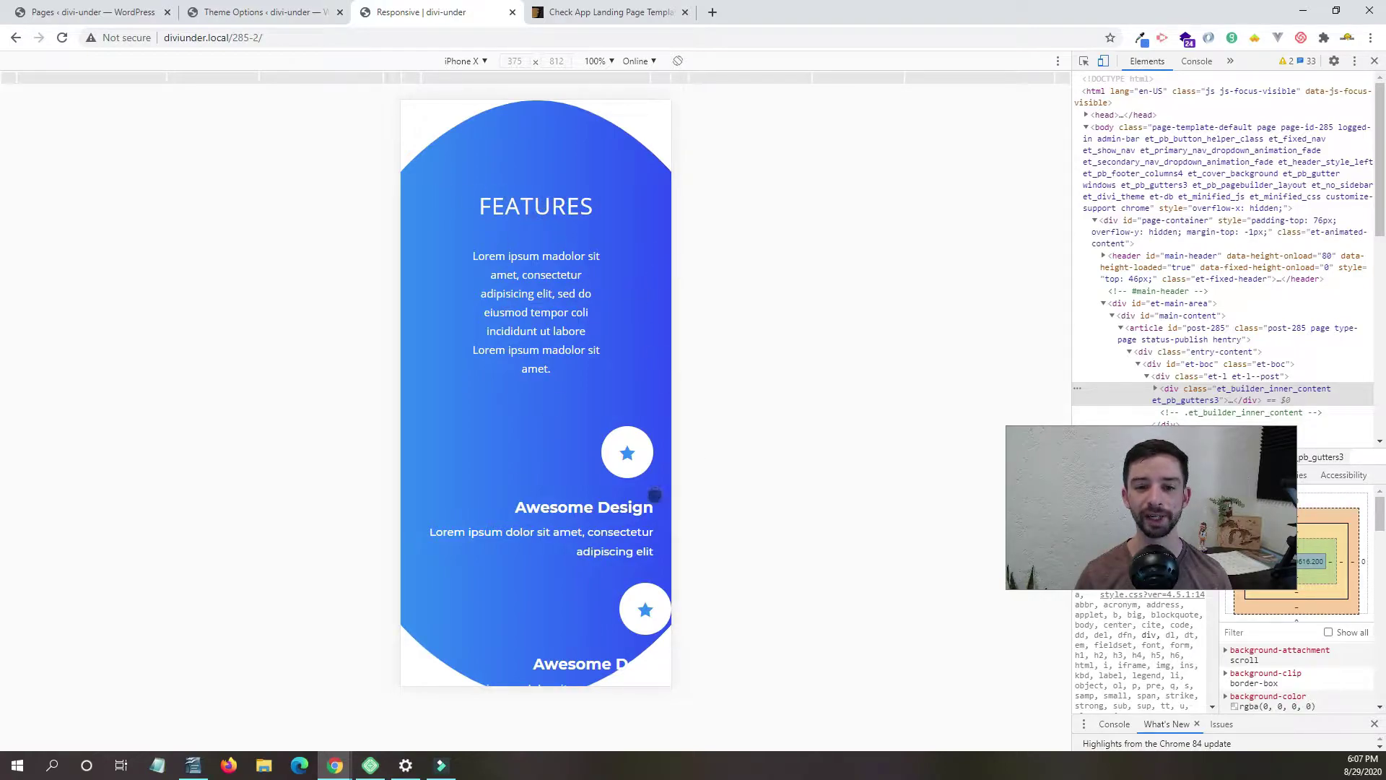
scroll(635, 425, down, 4)
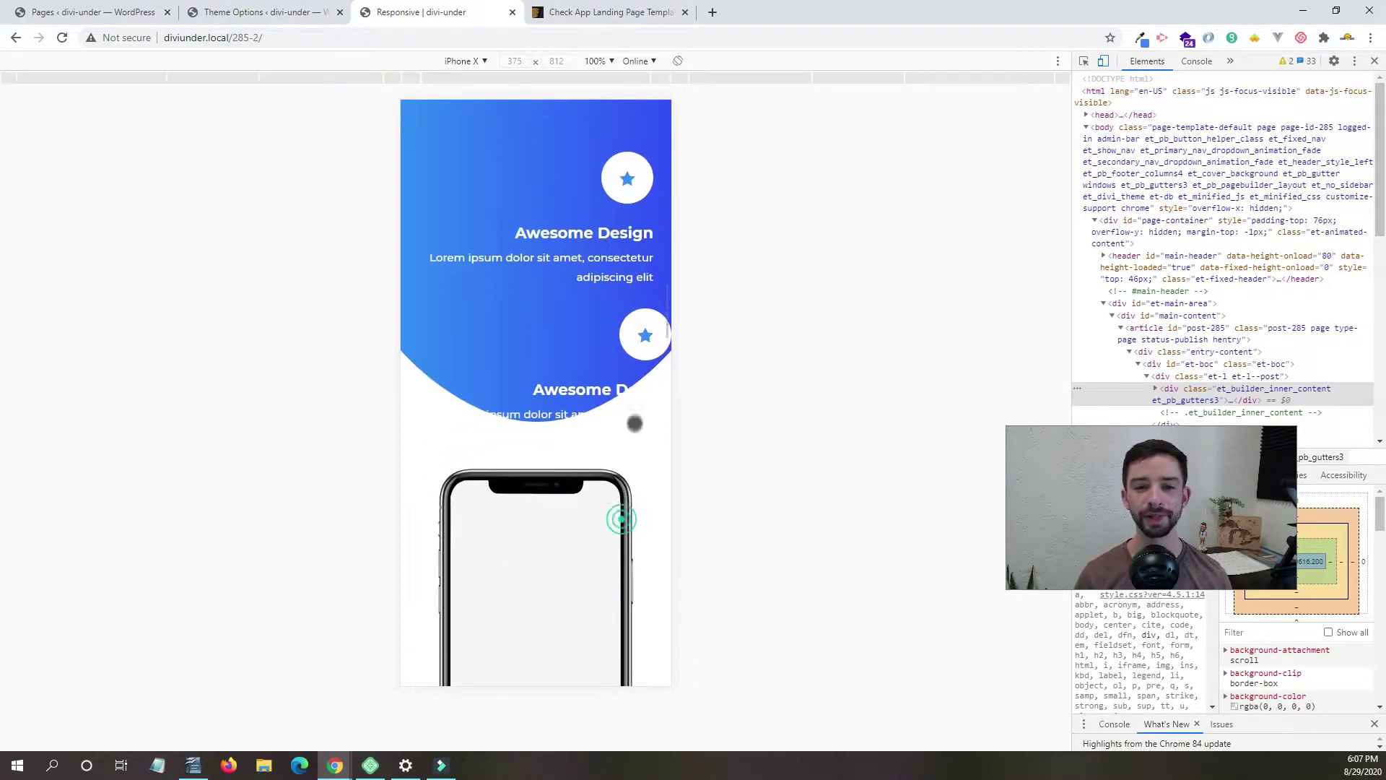
scroll(628, 444, up, 5)
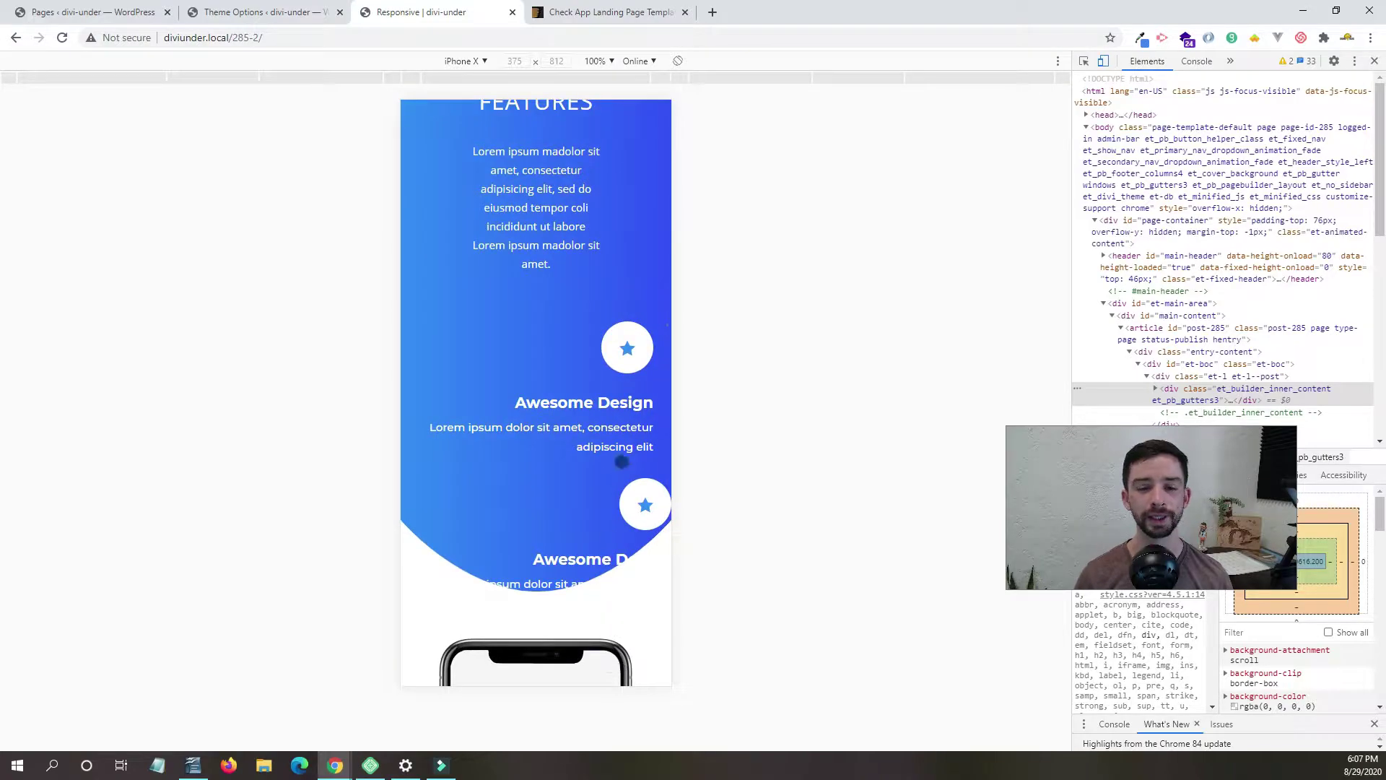
scroll(614, 433, down, 5)
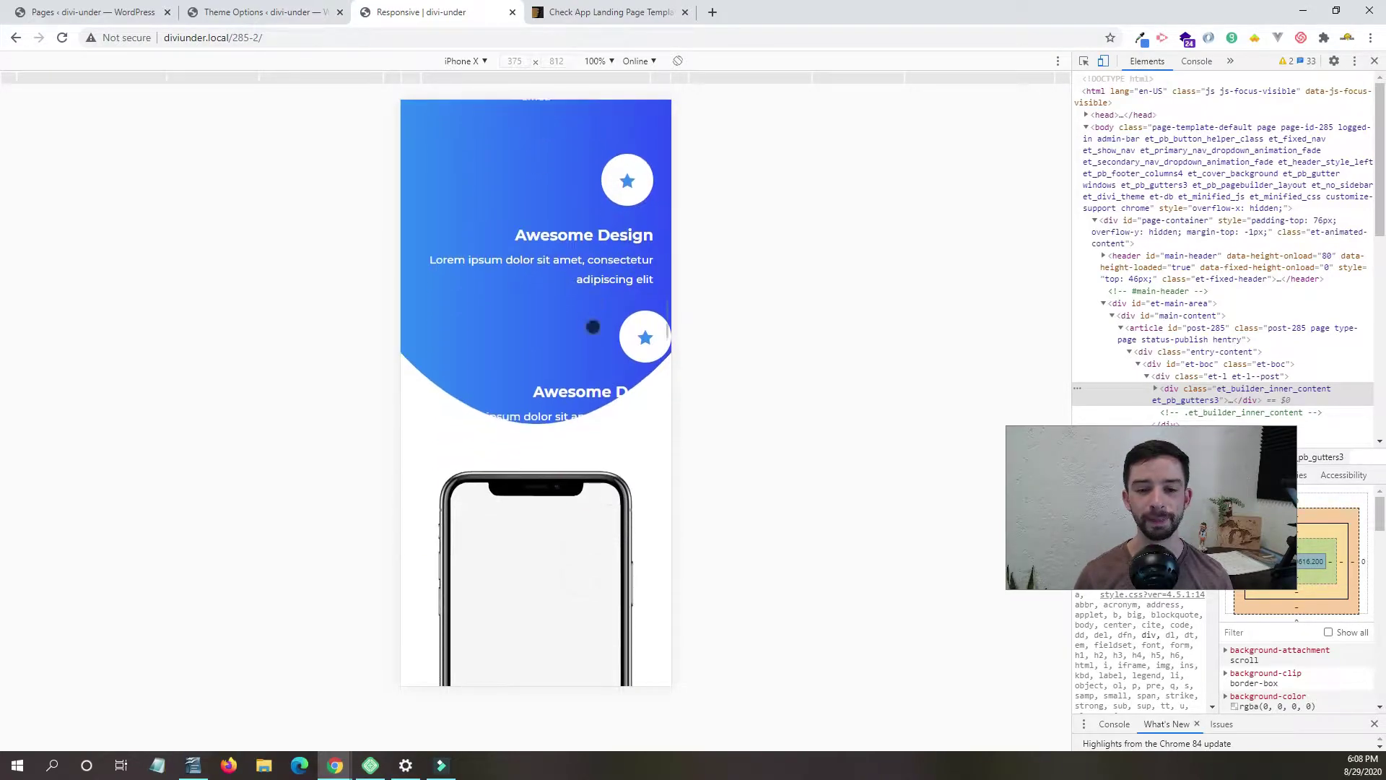
Check how the phone image and the blurbs beneath it display in the mobile Features section.
drag(602, 616, 609, 287)
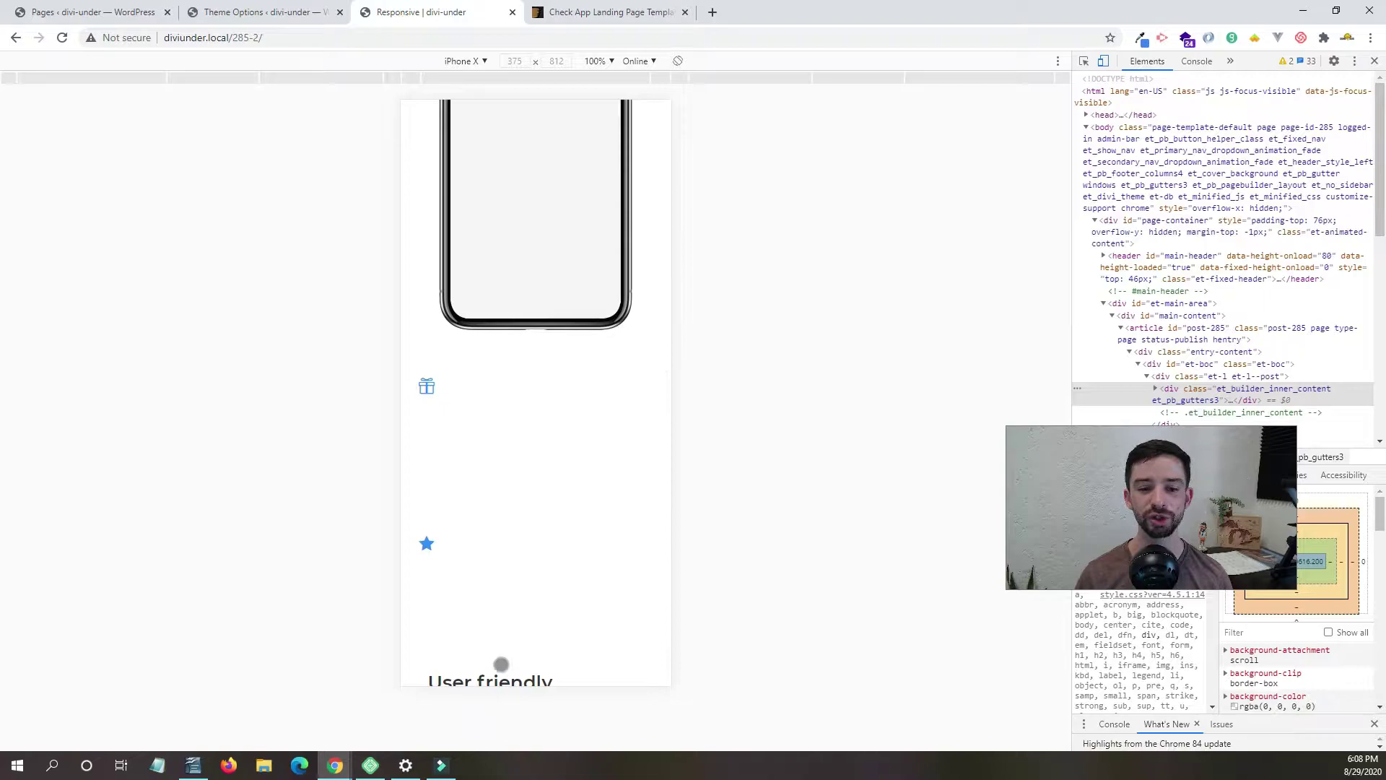
drag(496, 641, 514, 520)
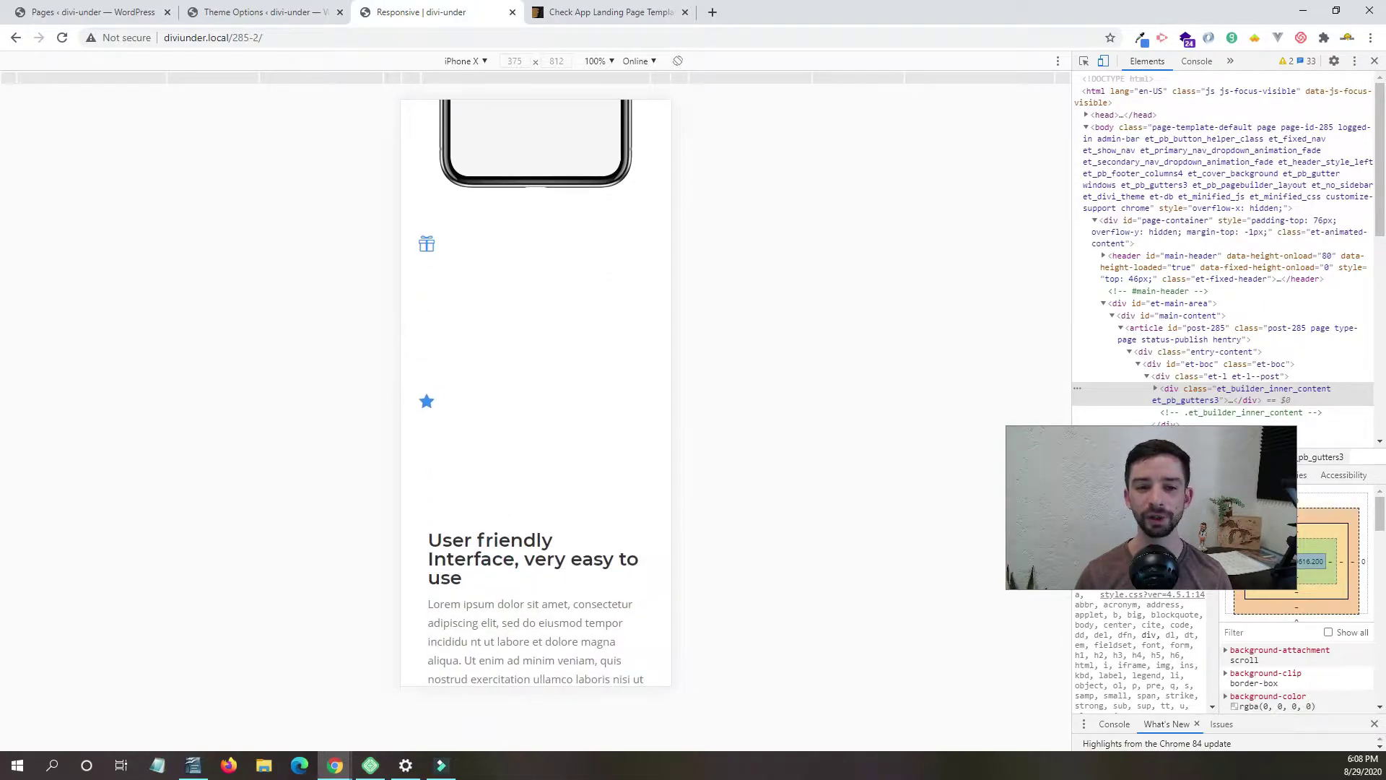
scroll(579, 381, up, 8)
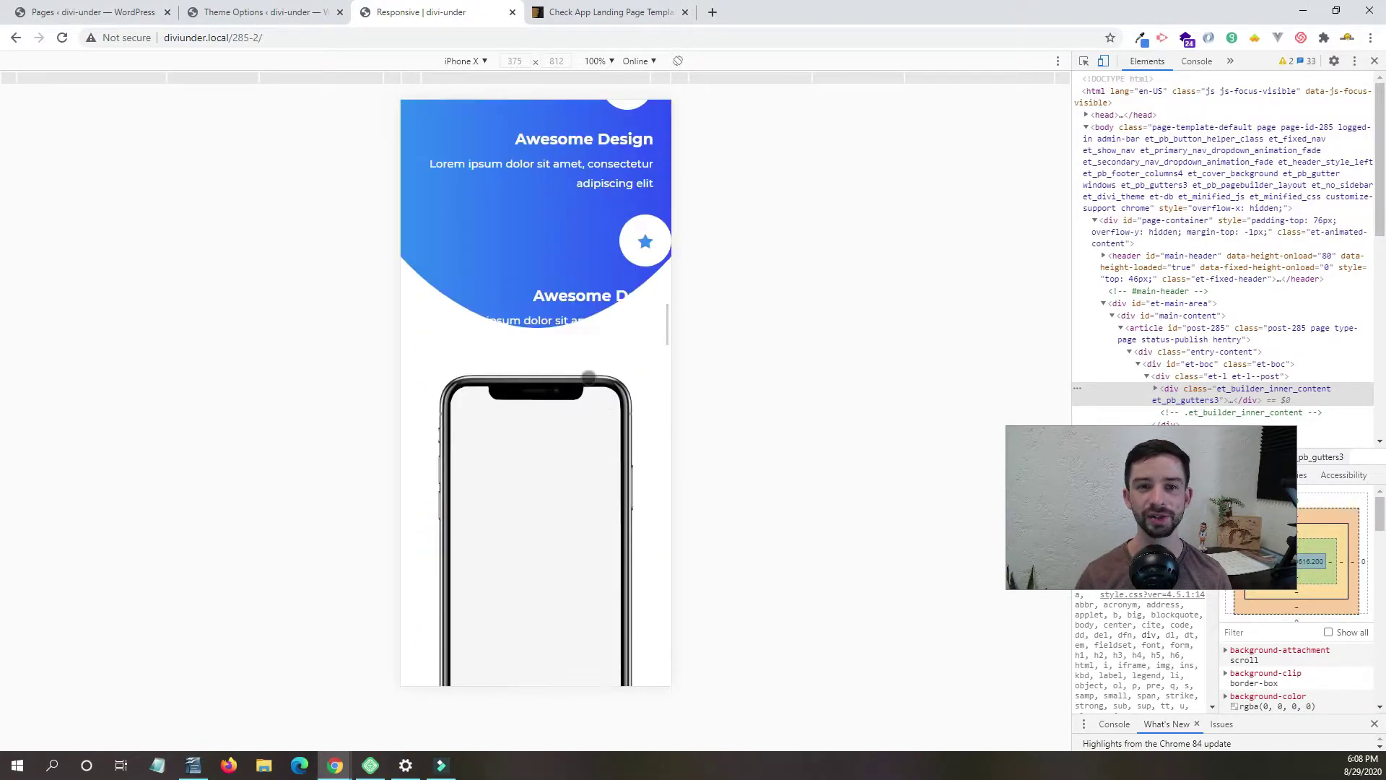
Close the developer tools and open the Responsive page in the Divi Visual Builder.
click(1103, 61)
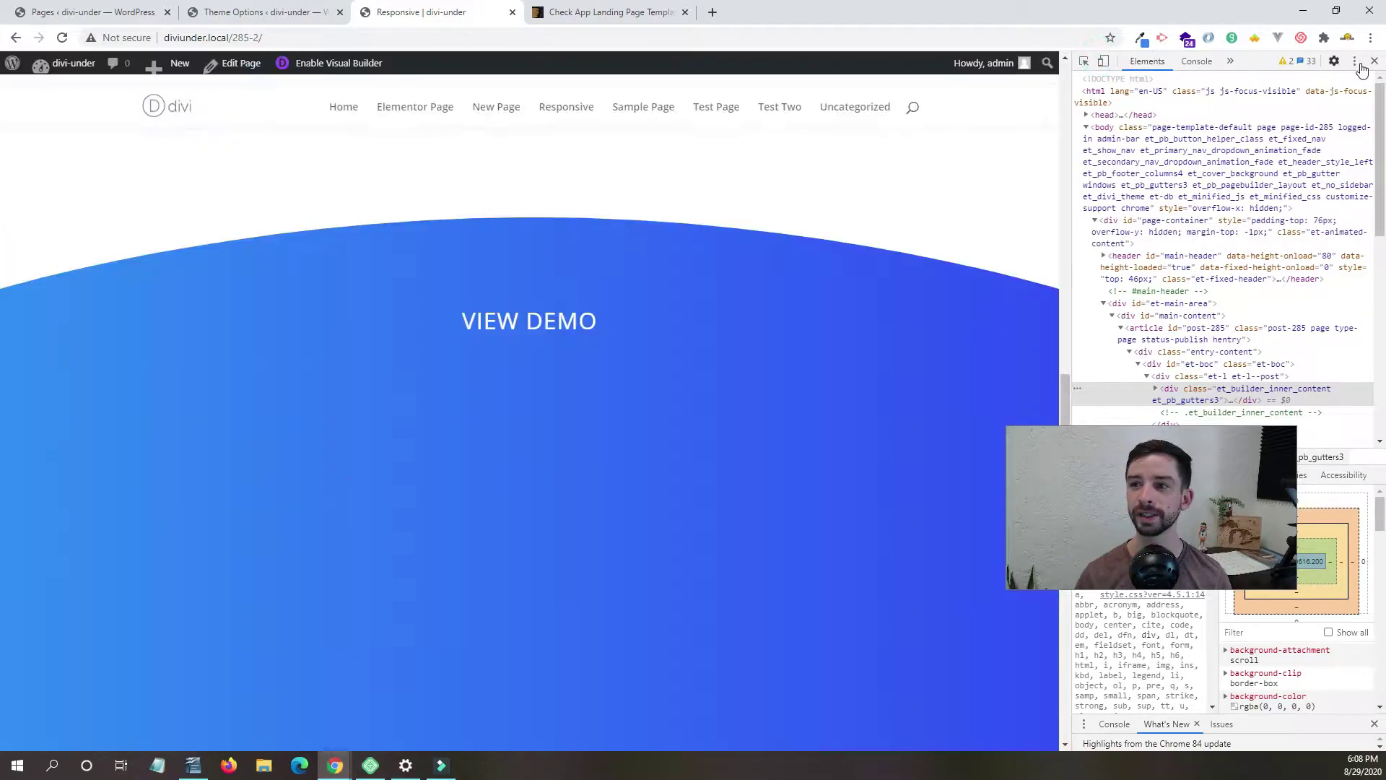
key(F12)
key(F5)
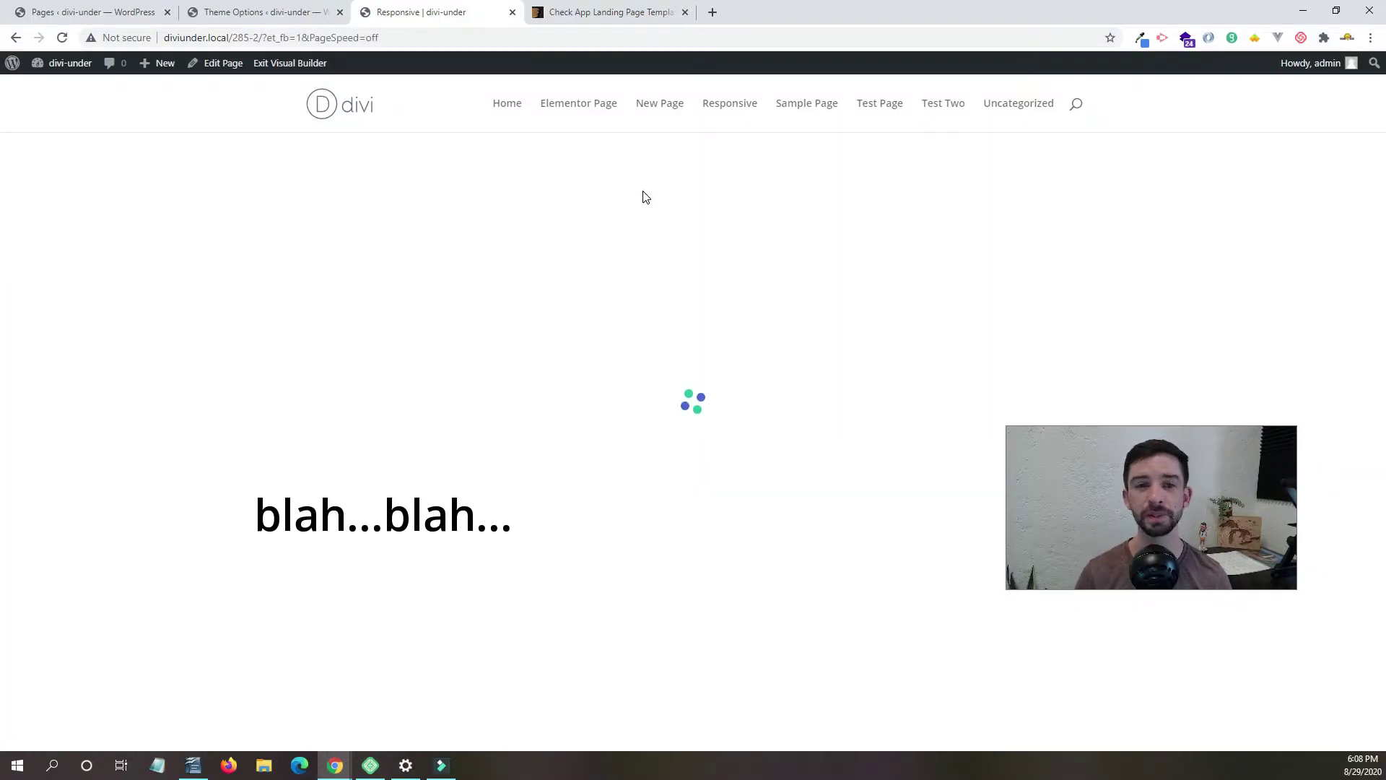
Switch the builder to phone view and look through the Features section's paragraph, blurbs and phone image.
scroll(845, 412, down, 10)
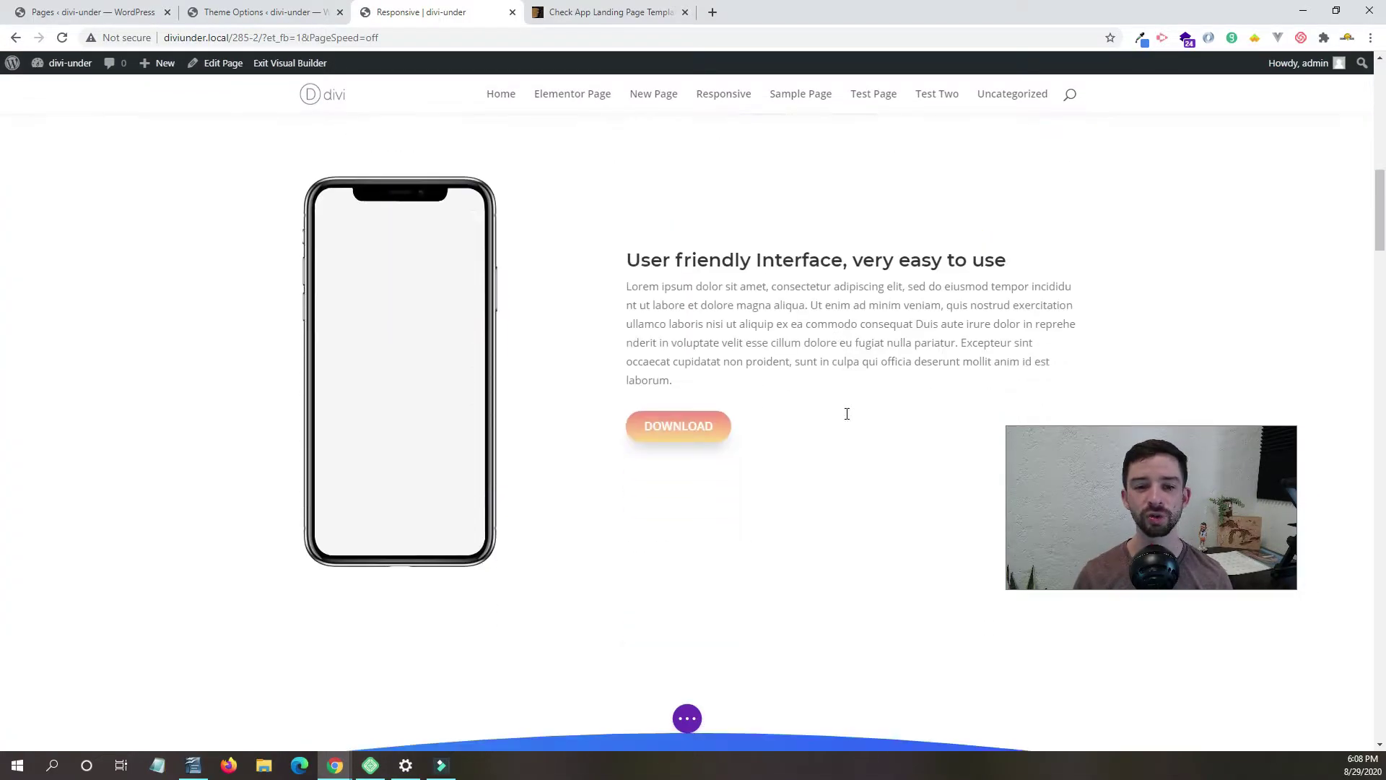
scroll(847, 414, up, 10)
scroll(848, 415, down, 3)
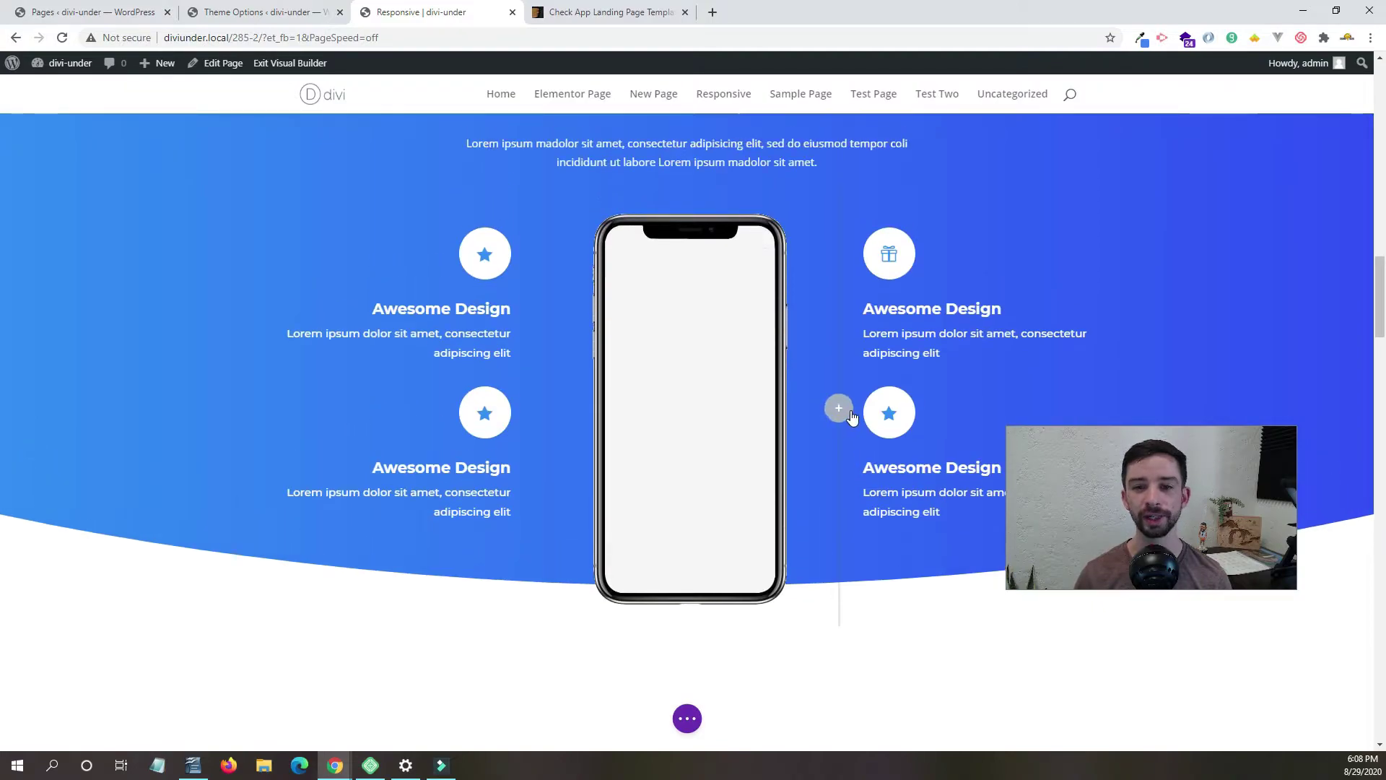
scroll(851, 416, up, 1)
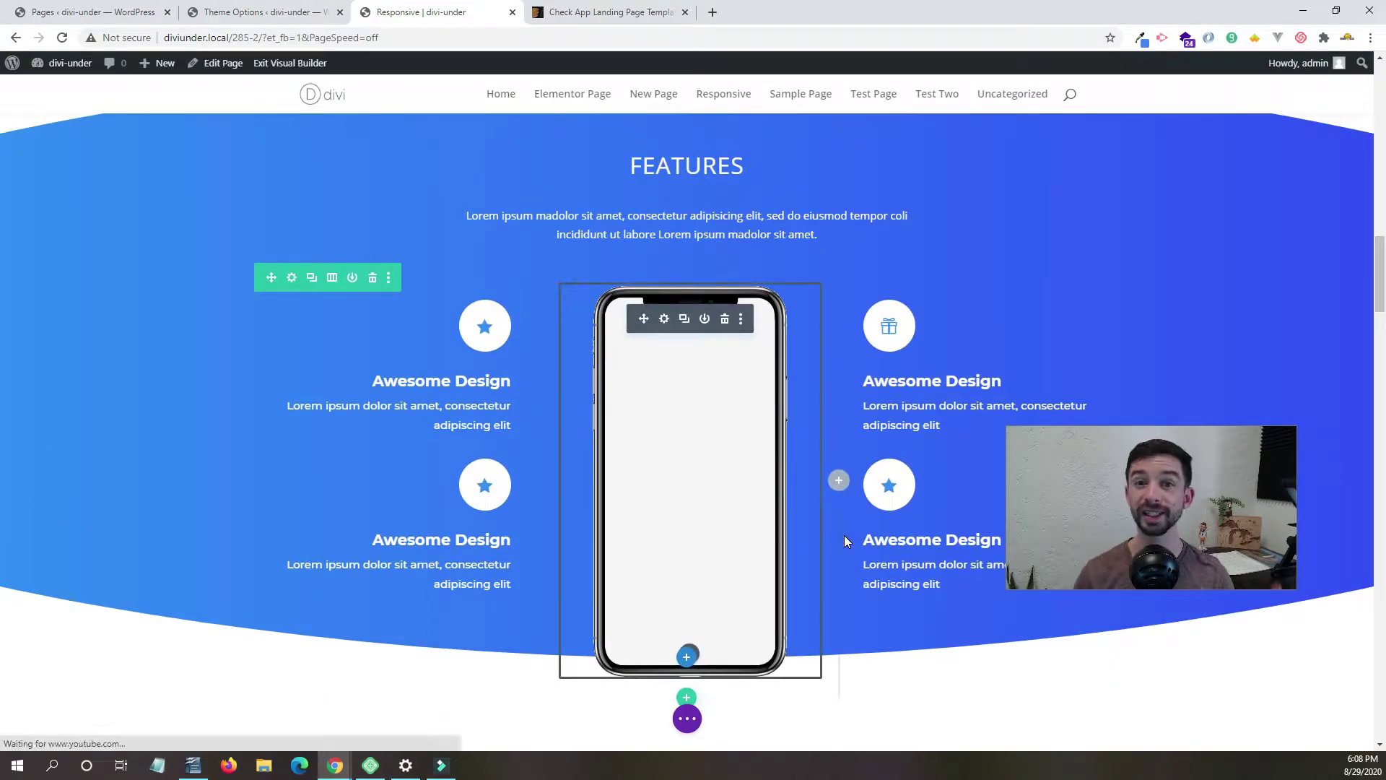
click(686, 720)
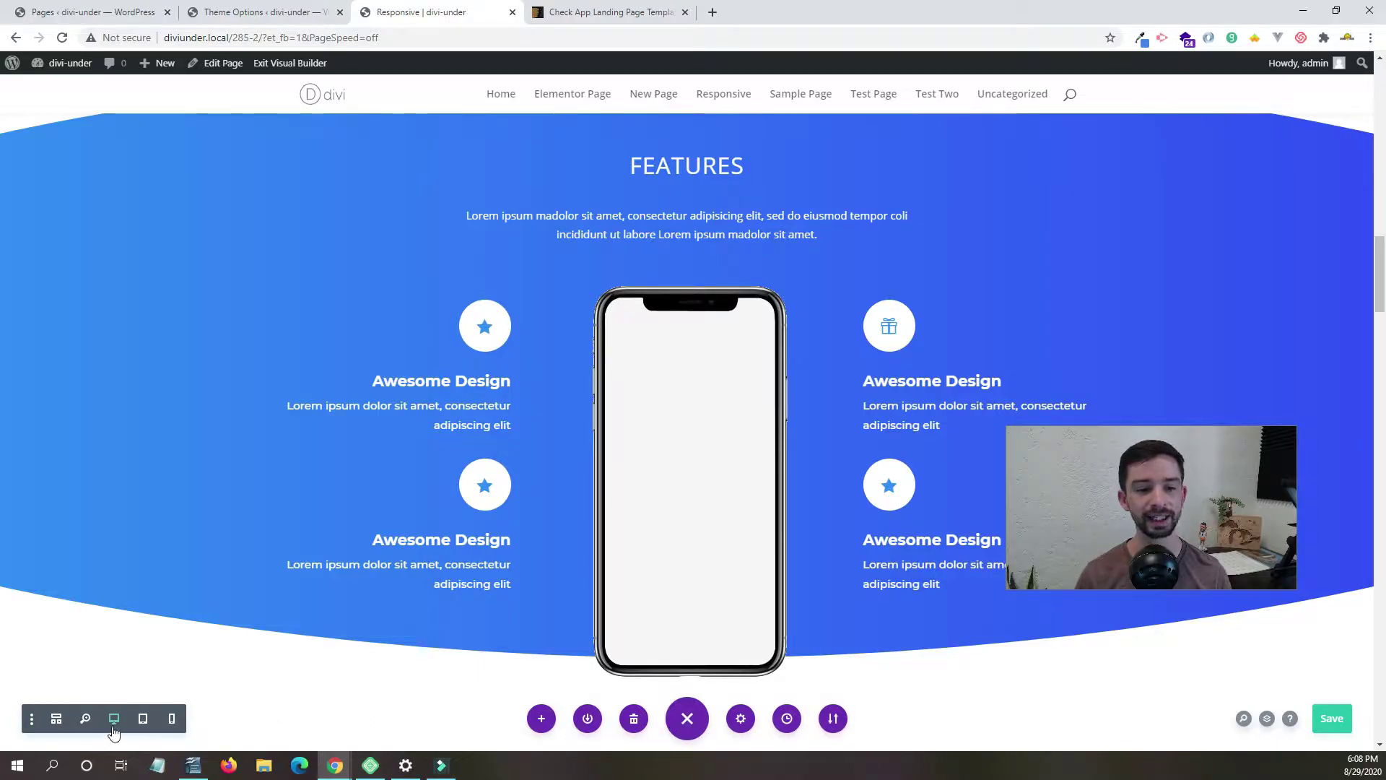
click(171, 725)
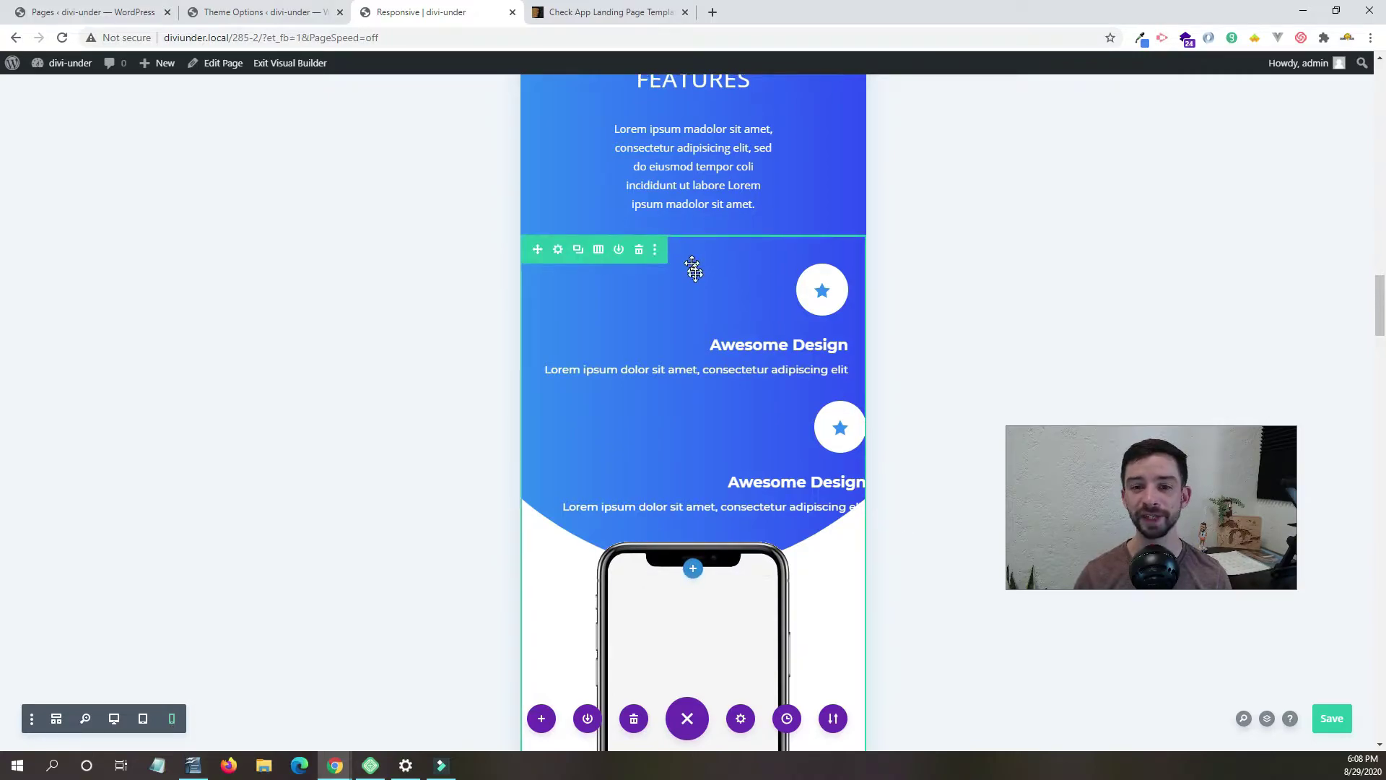
scroll(719, 369, down, 10)
scroll(719, 370, up, 10)
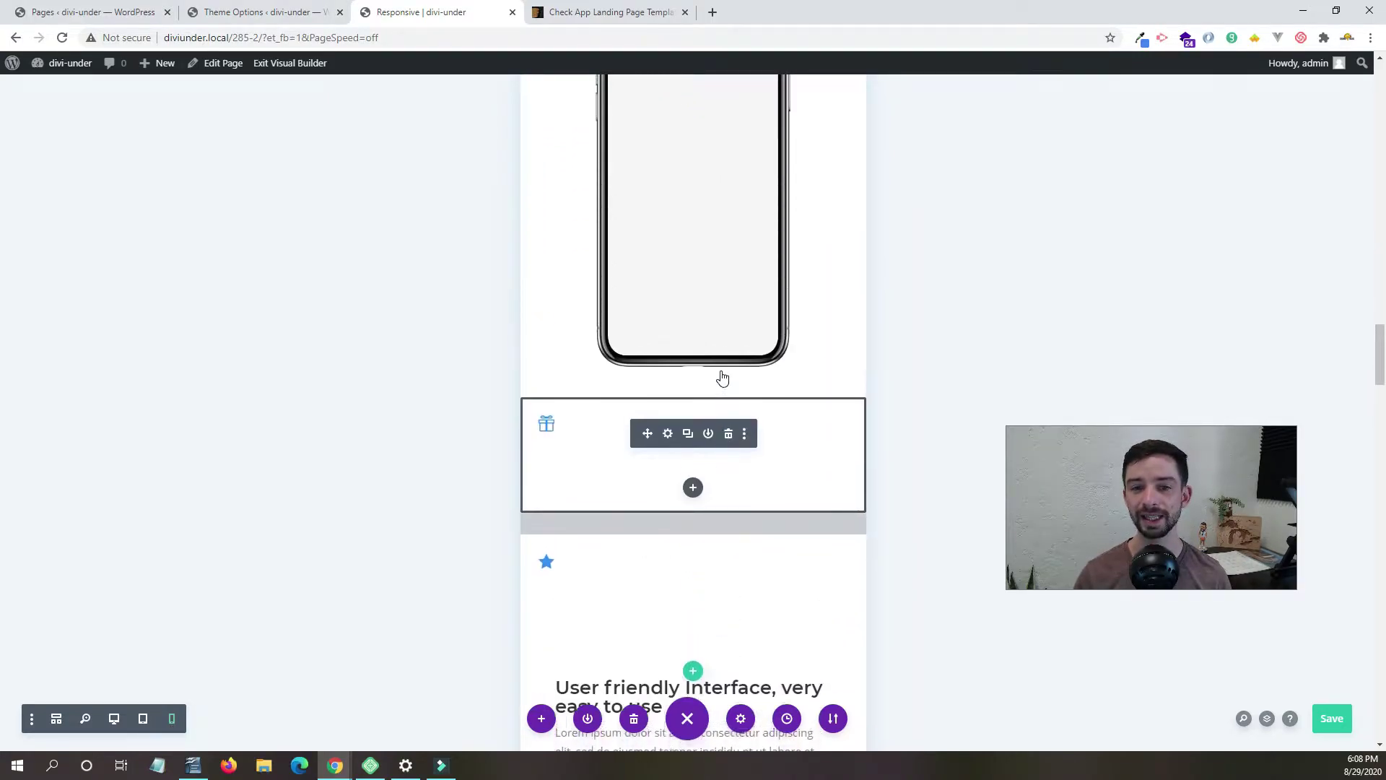
scroll(722, 377, up, 3)
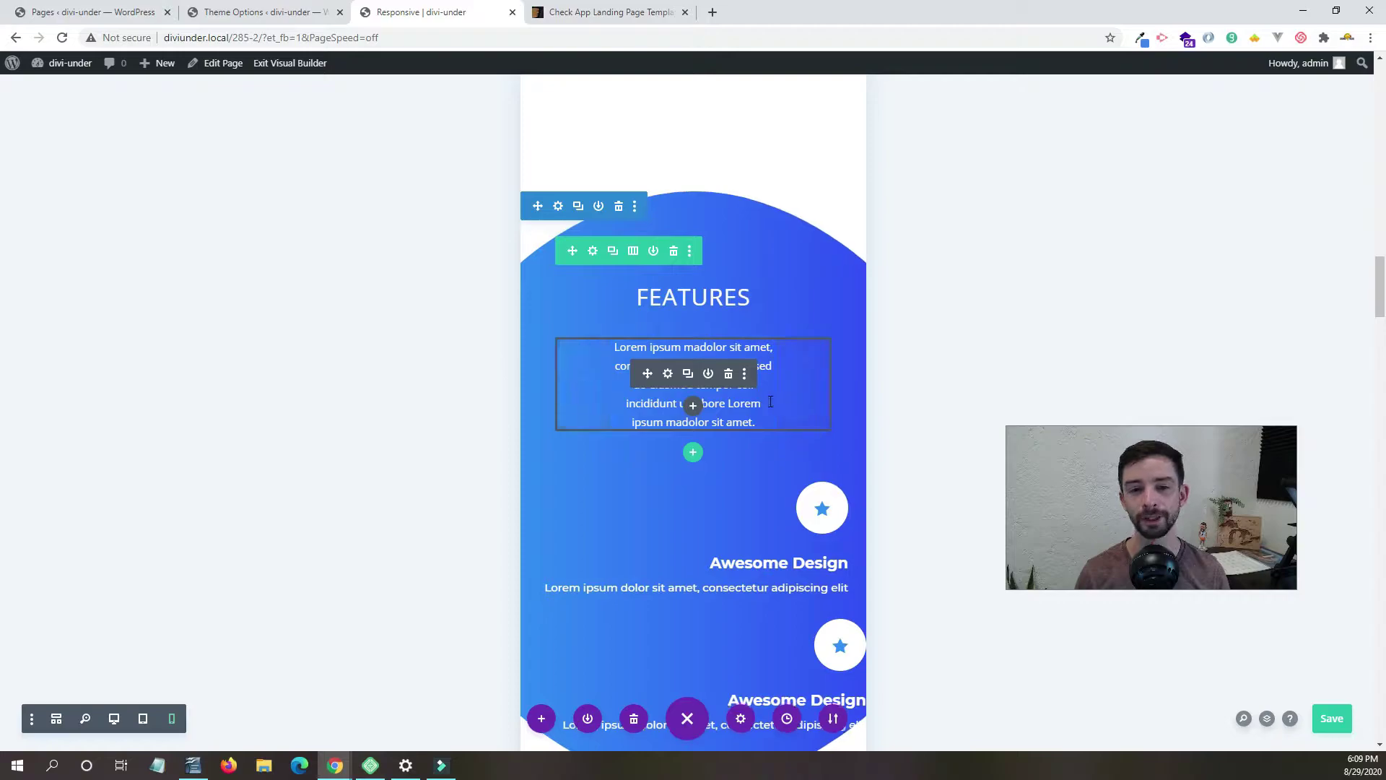
scroll(722, 405, down, 1)
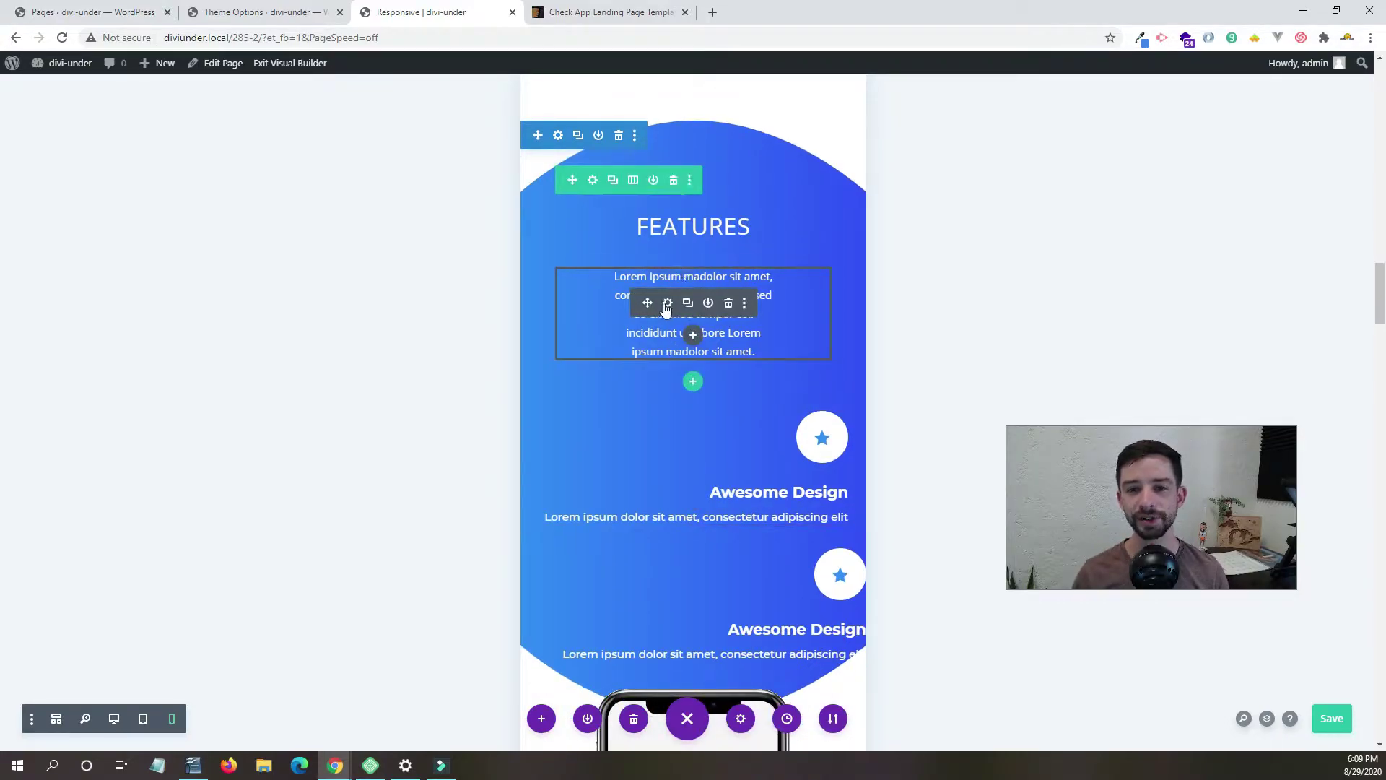
Return to desktop view and open the spacing options of the paragraph under the Features heading.
click(120, 722)
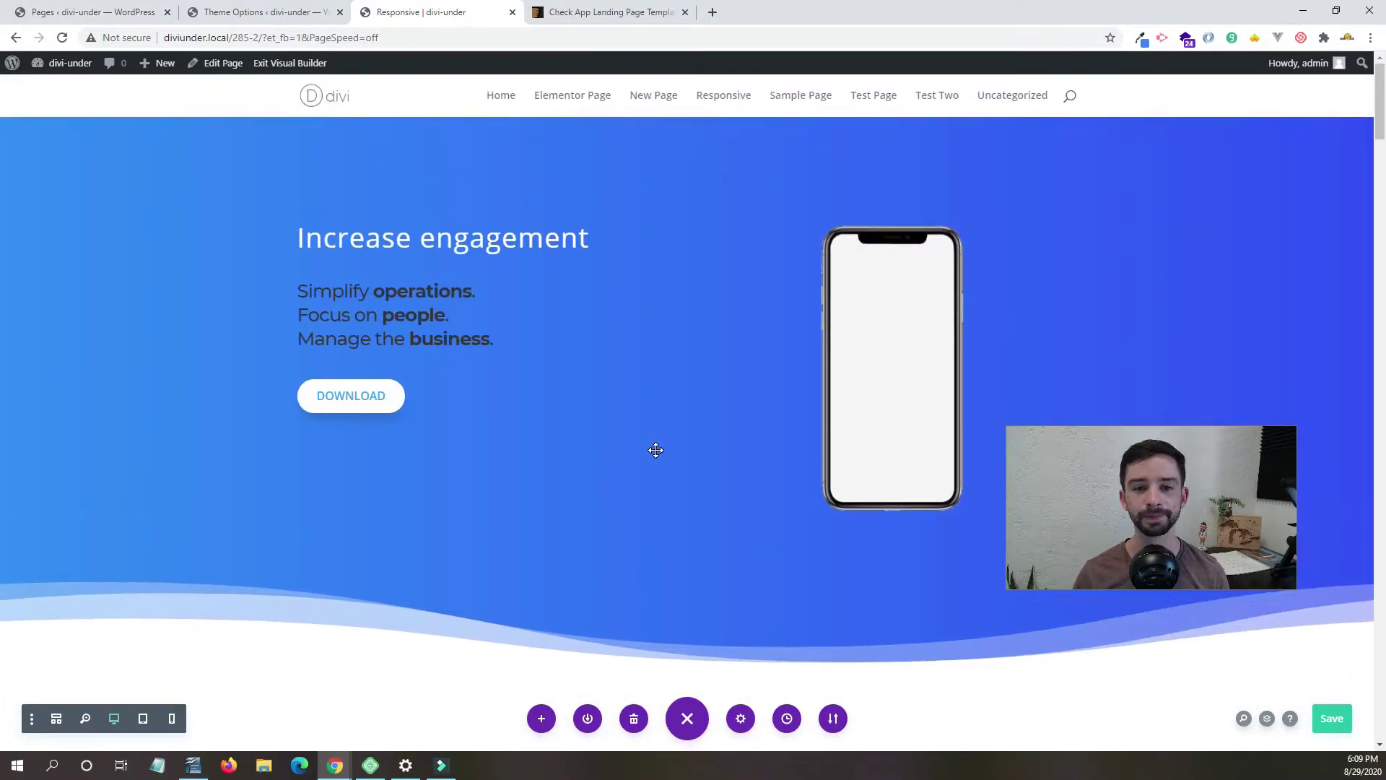
scroll(653, 452, down, 10)
scroll(656, 453, down, 6)
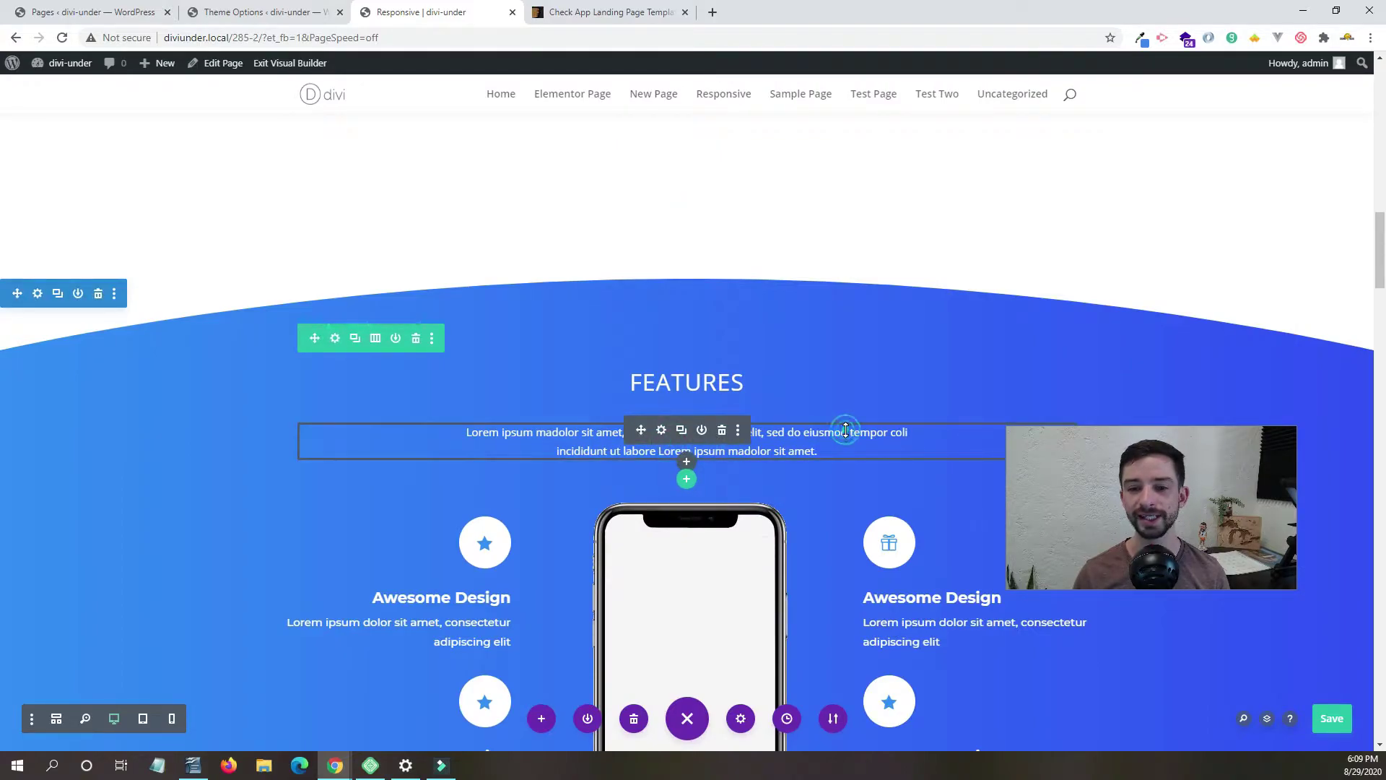
click(793, 446)
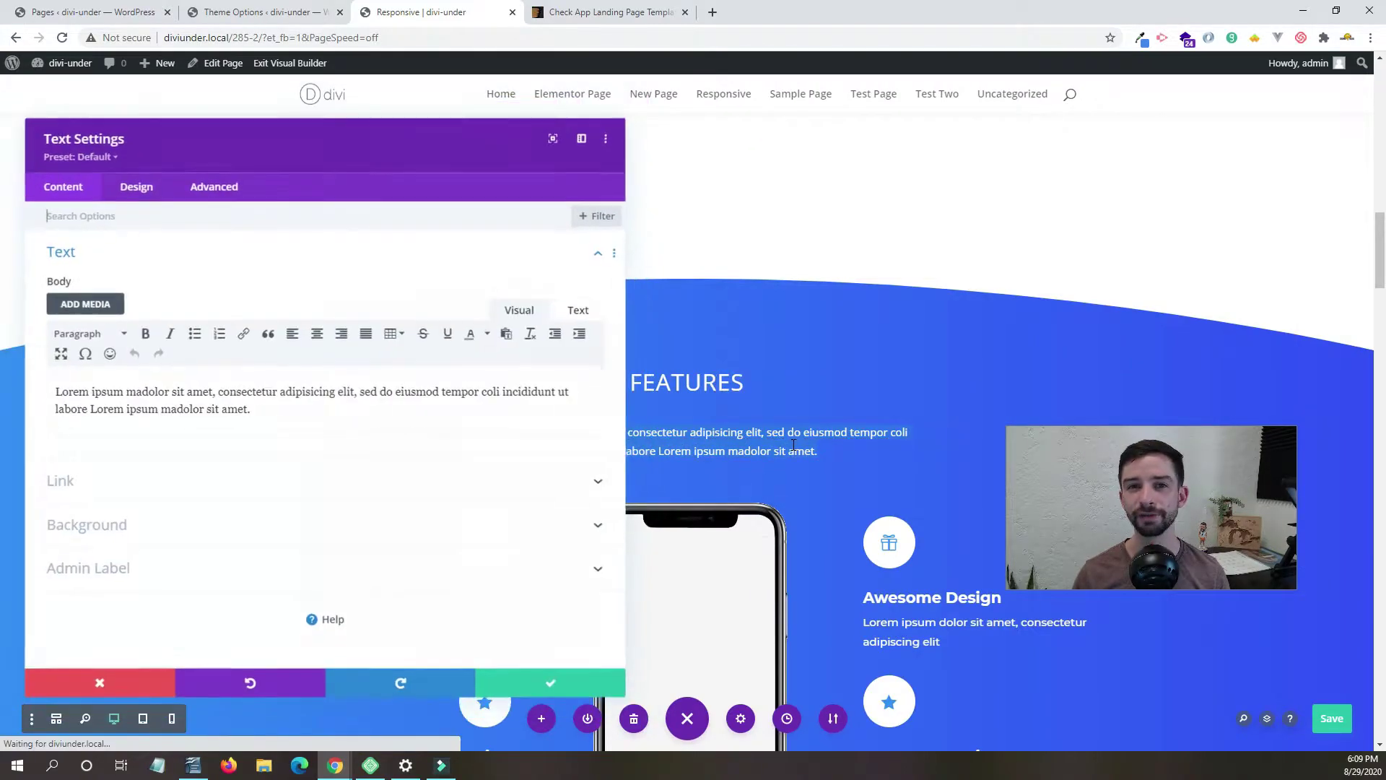
click(671, 437)
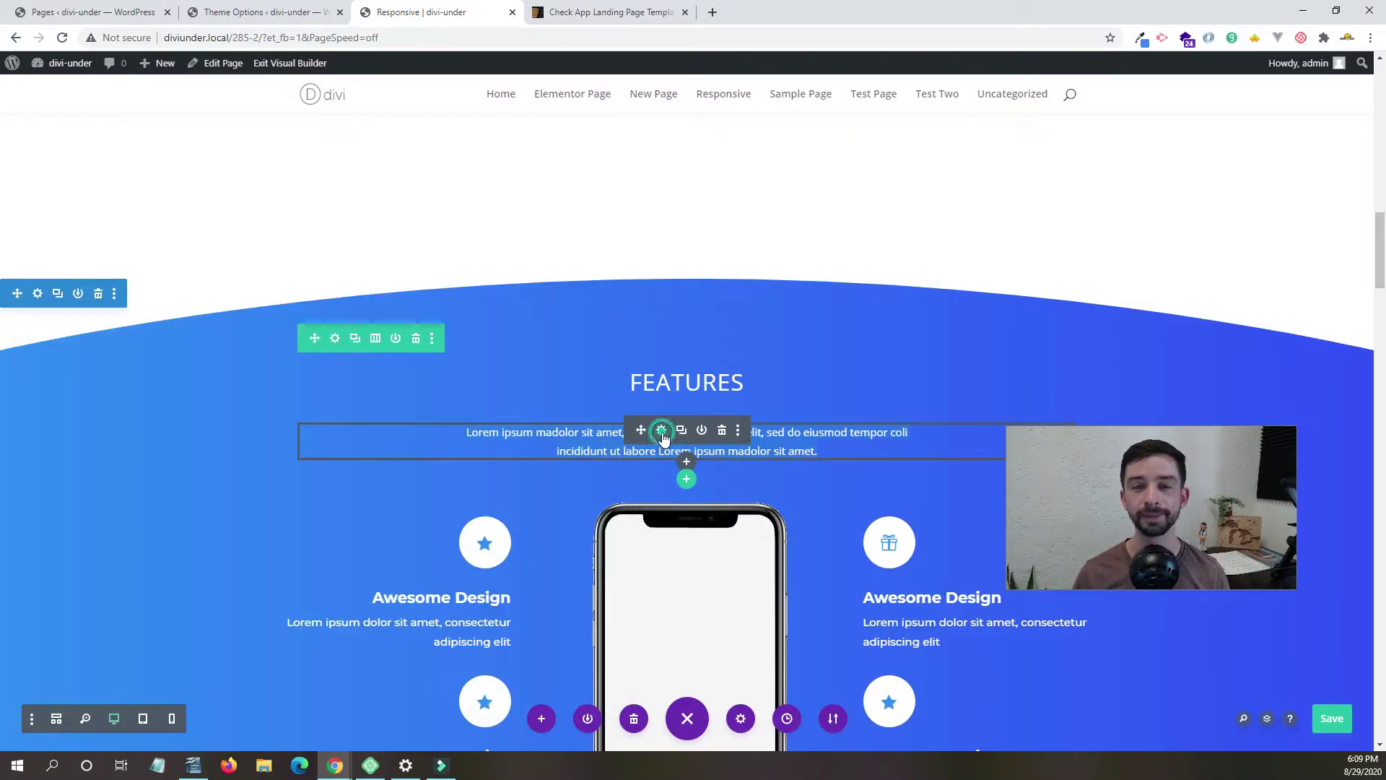
click(662, 431)
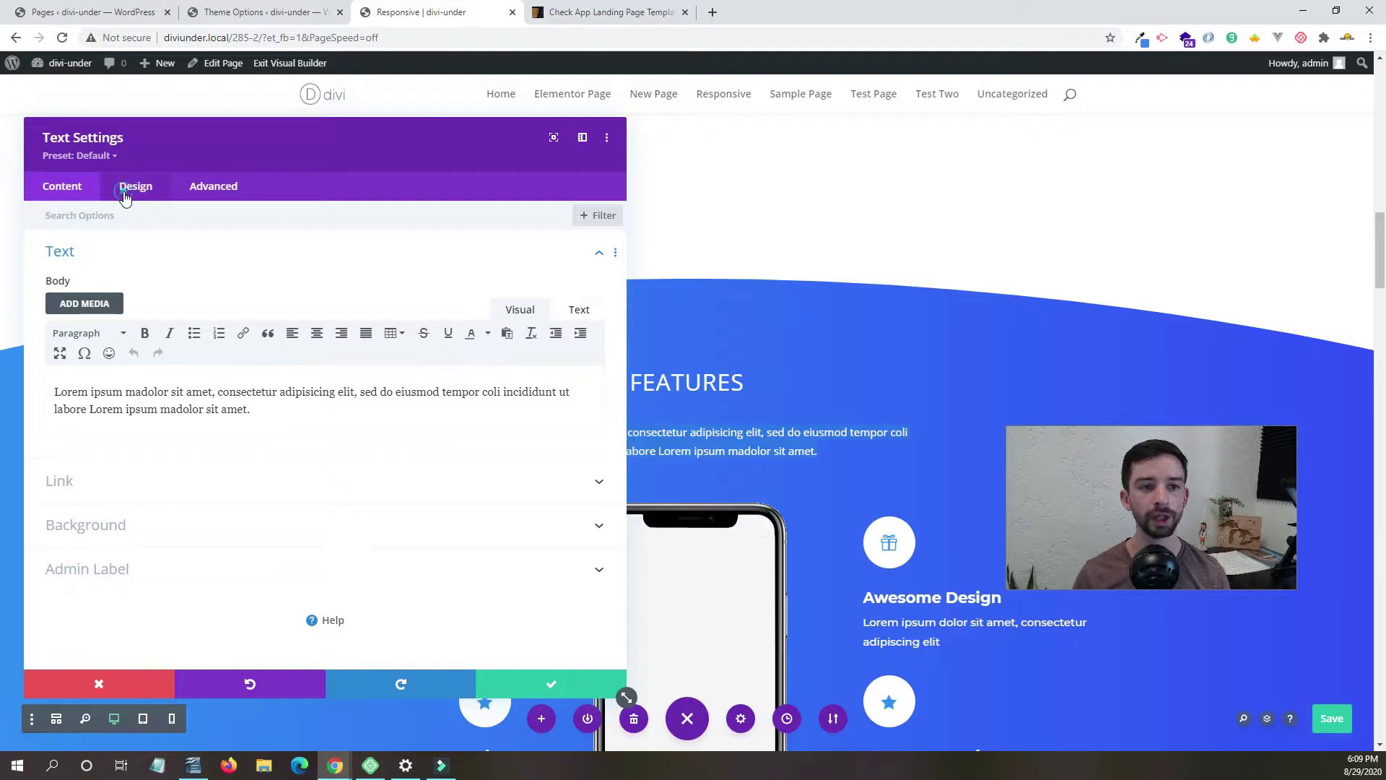
click(135, 186)
drag(232, 139, 636, 118)
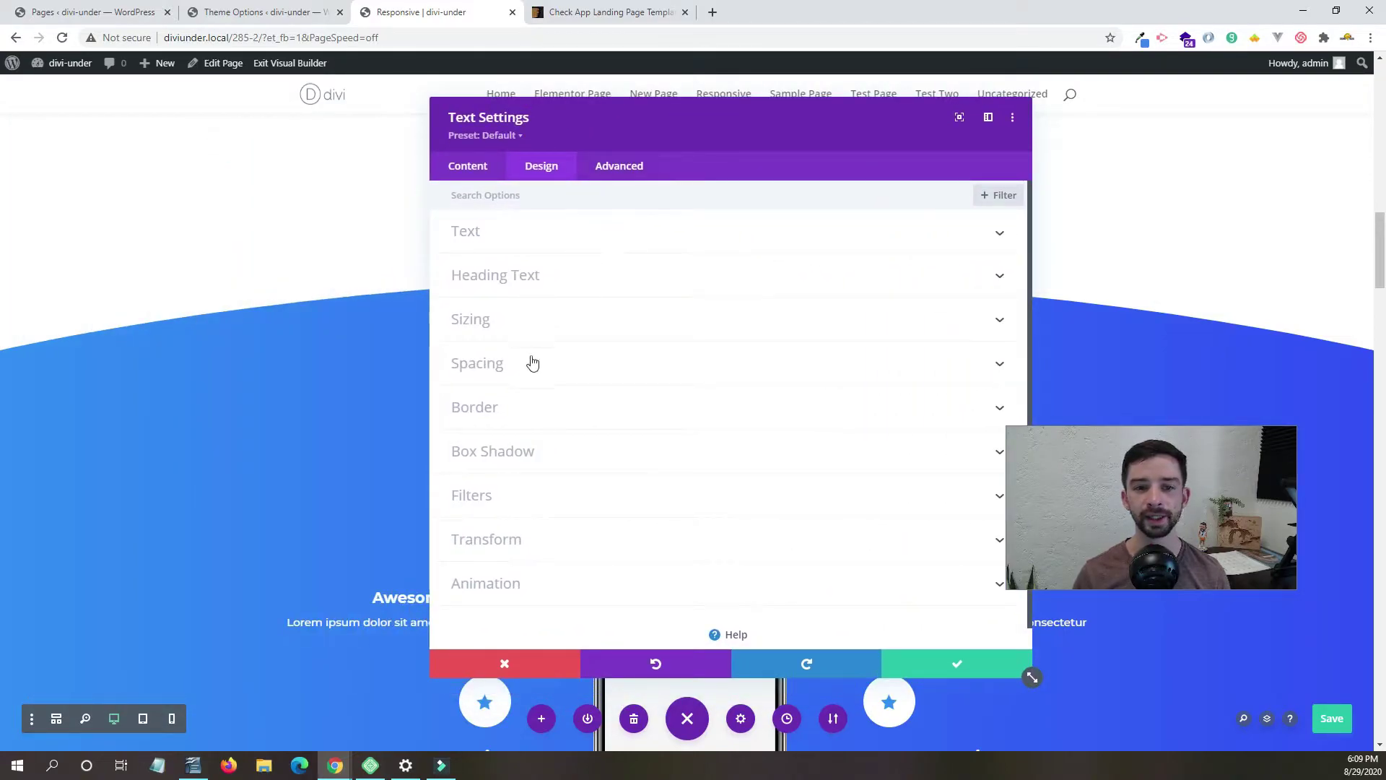
click(535, 374)
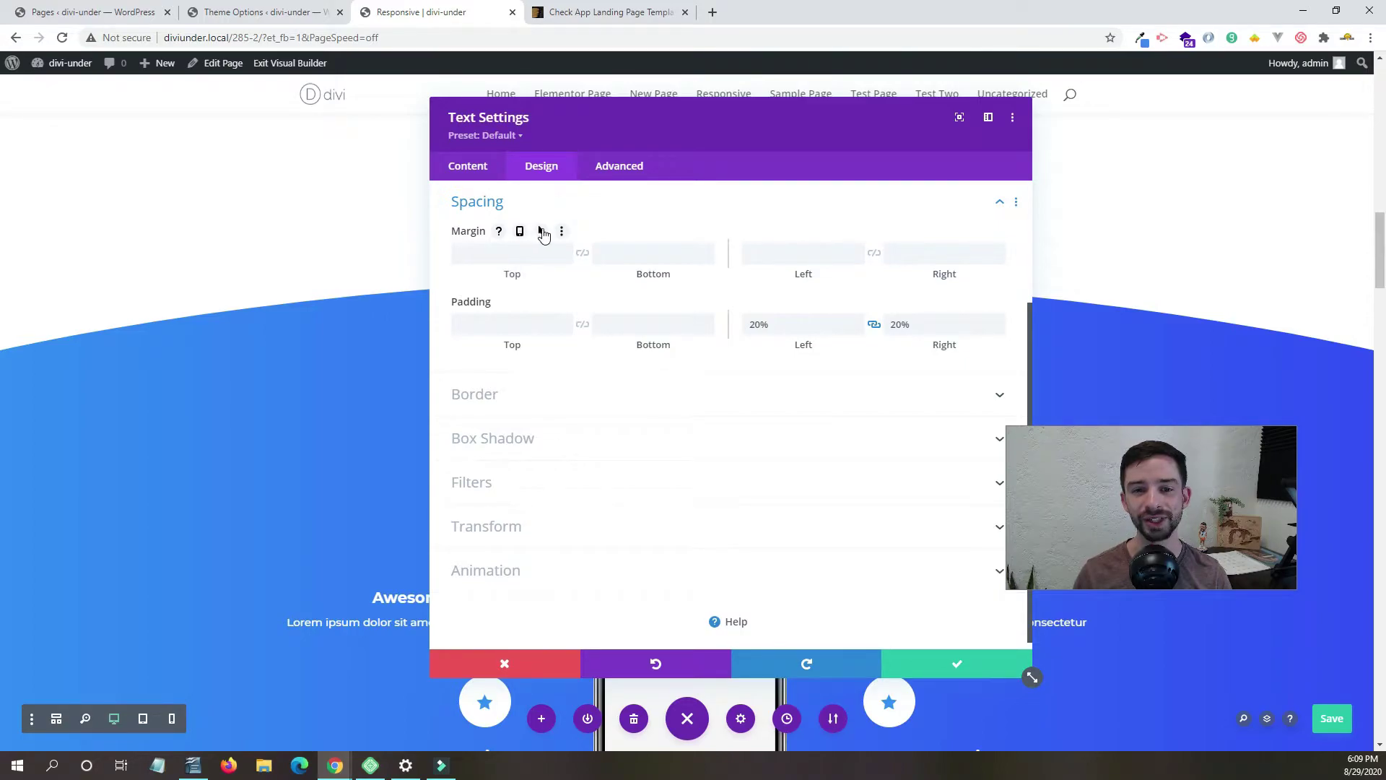
Enable device-specific spacing for the Features paragraph and set its left and right phone padding to 0%.
click(521, 231)
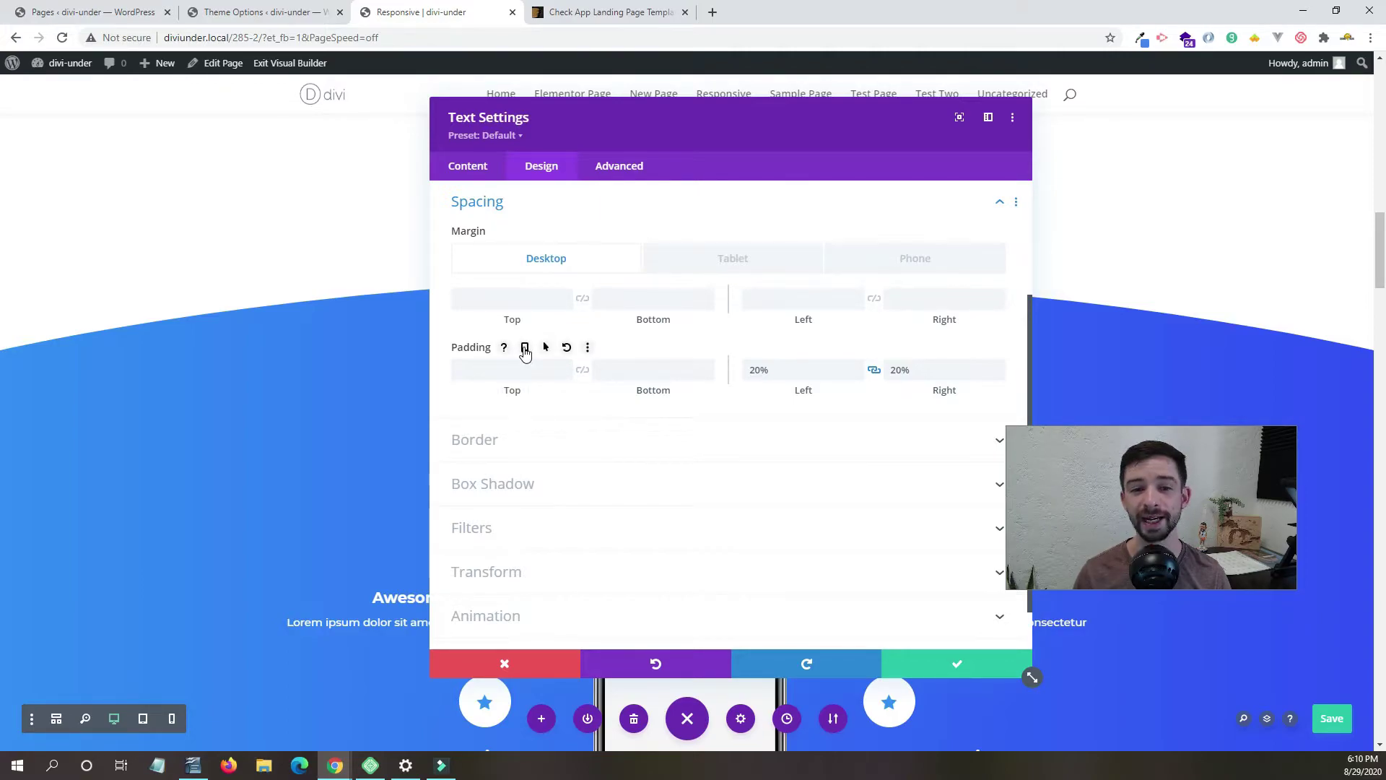
click(751, 369)
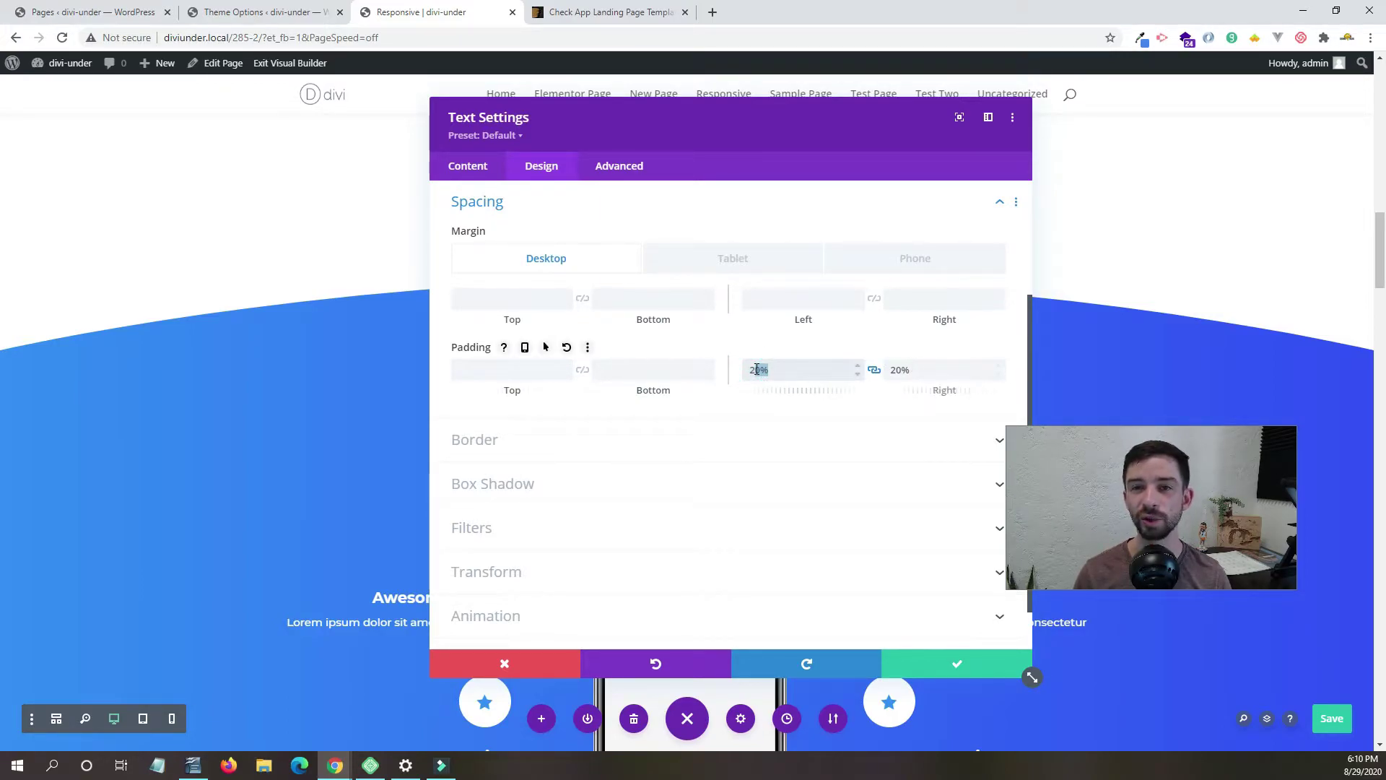
click(525, 349)
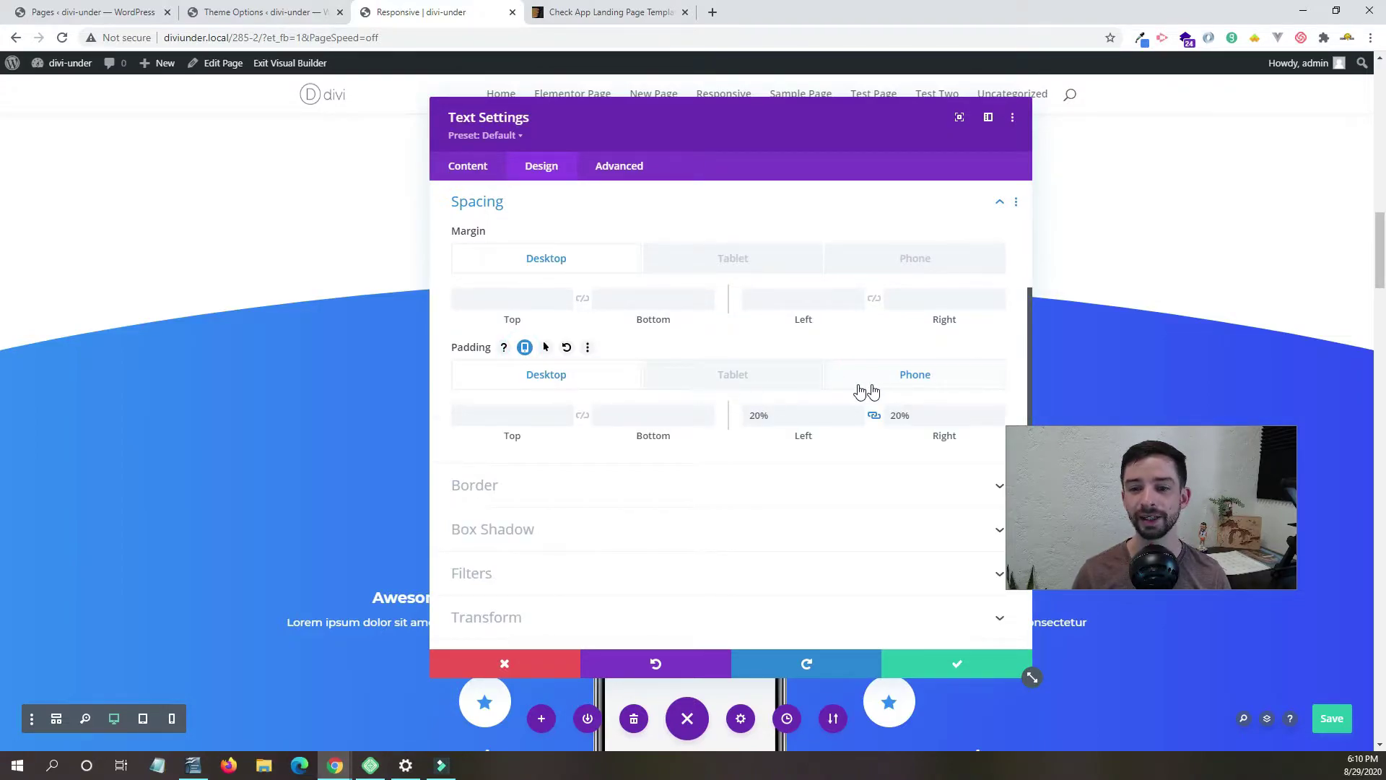
click(935, 395)
click(797, 416)
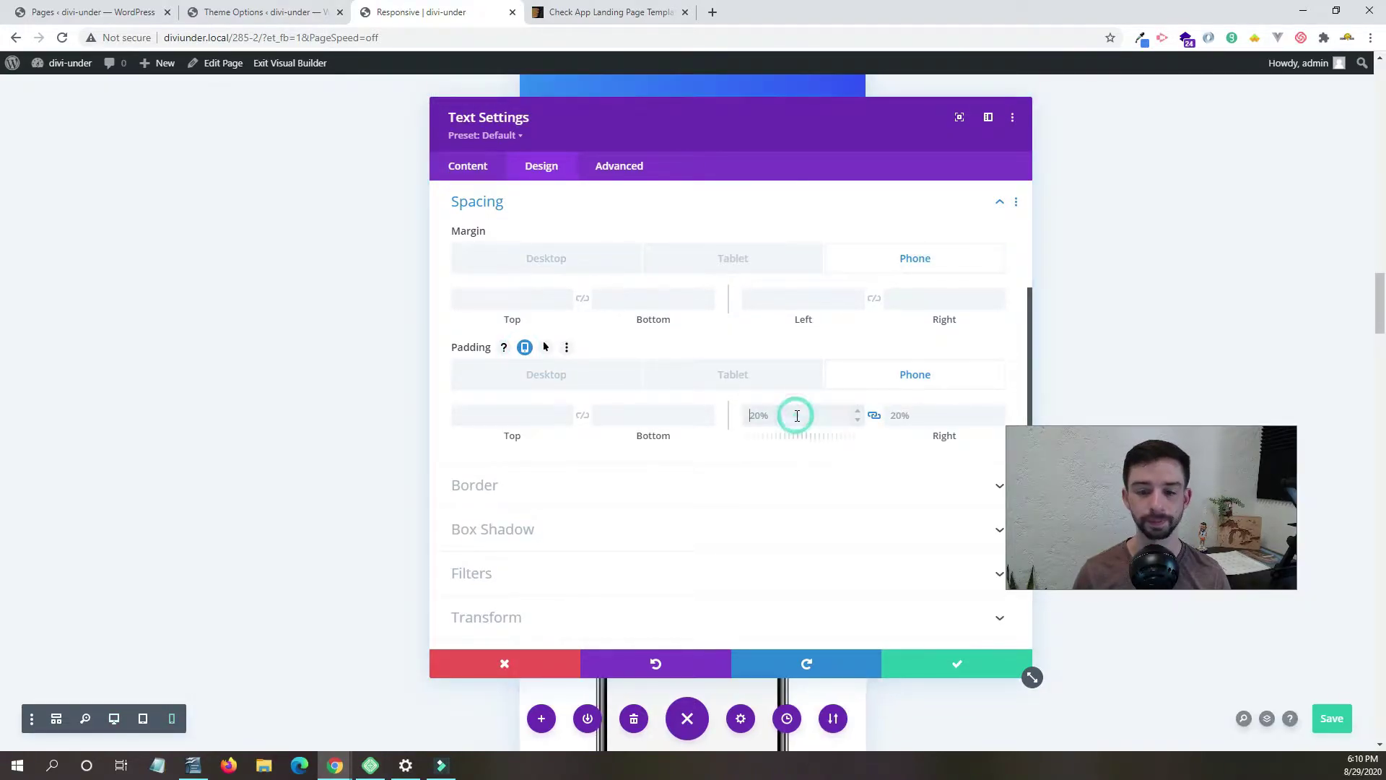
text(0%)
click(918, 415)
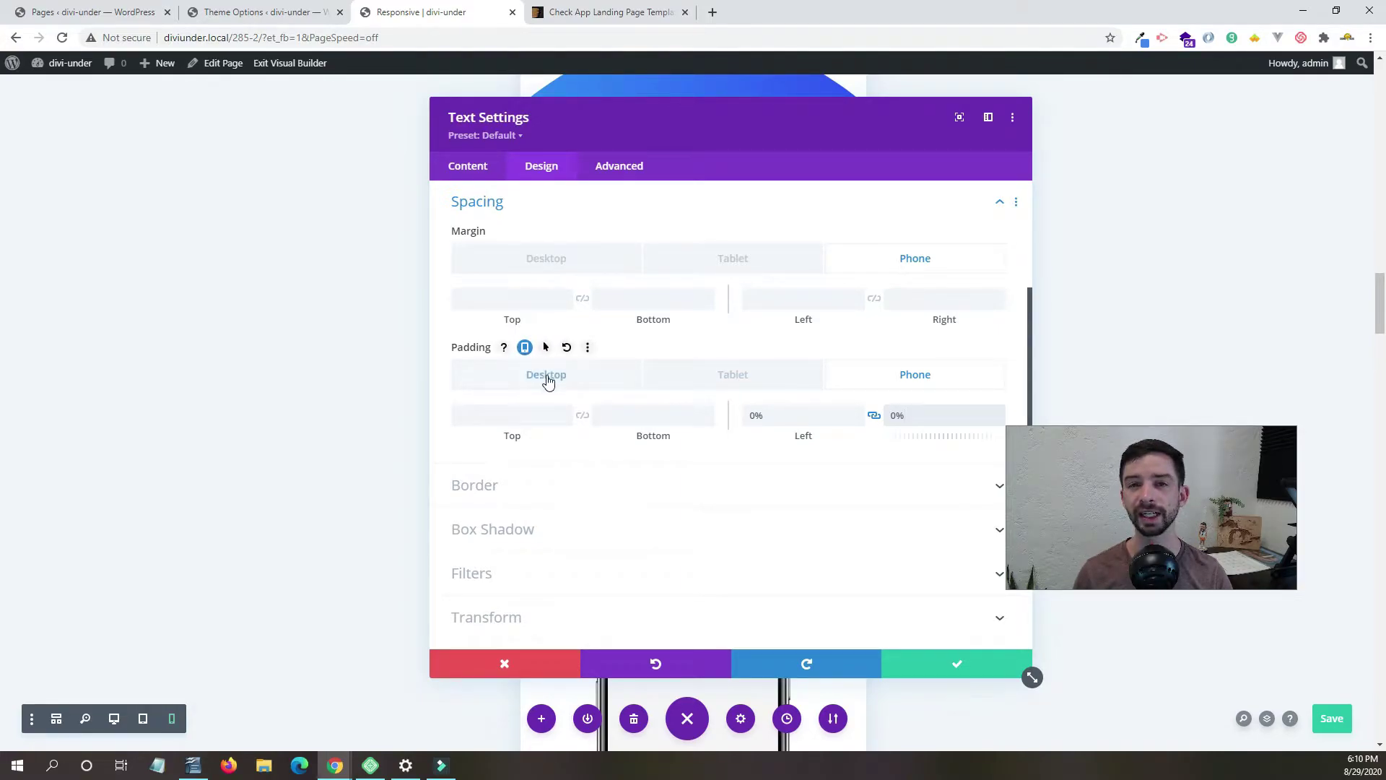
Look at the device-specific border color options of the Features paragraph, and return to its spacing options.
click(519, 481)
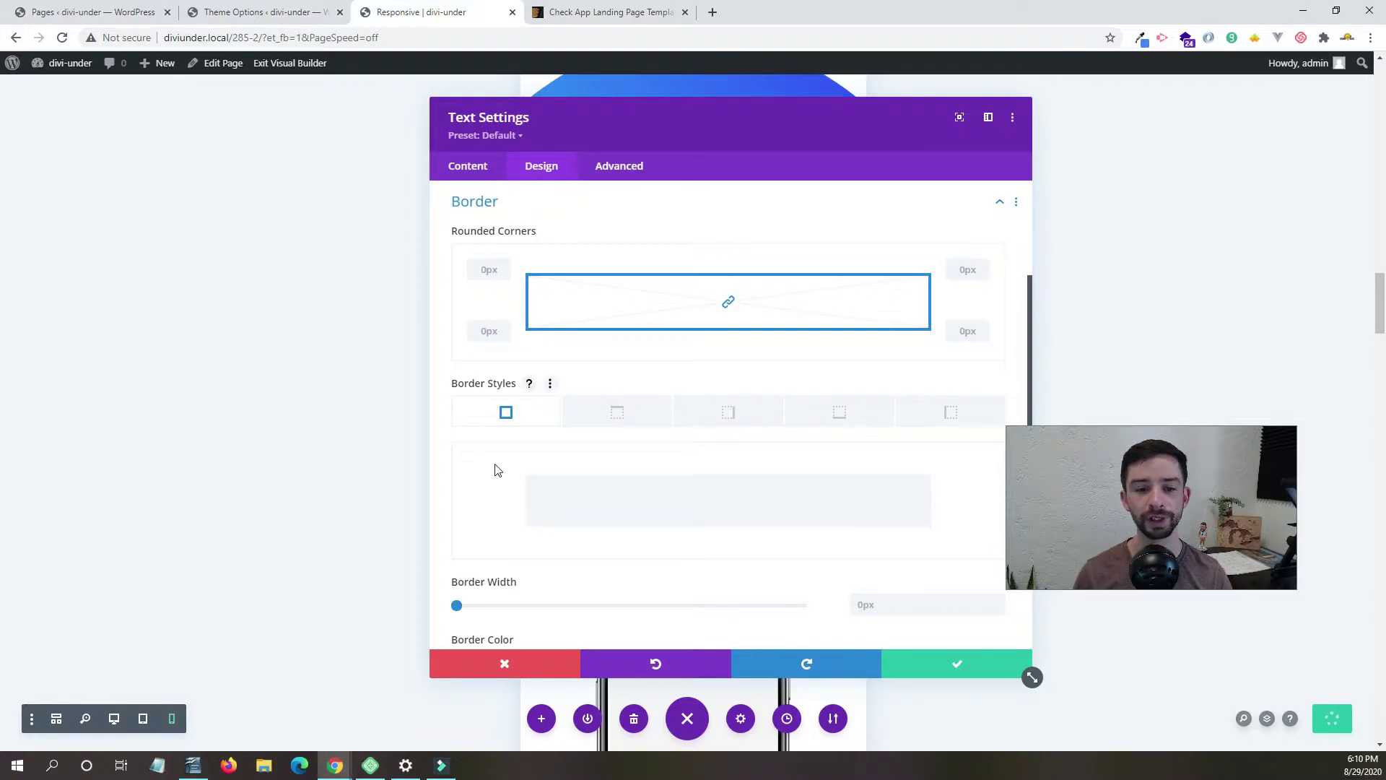
scroll(604, 445, down, 3)
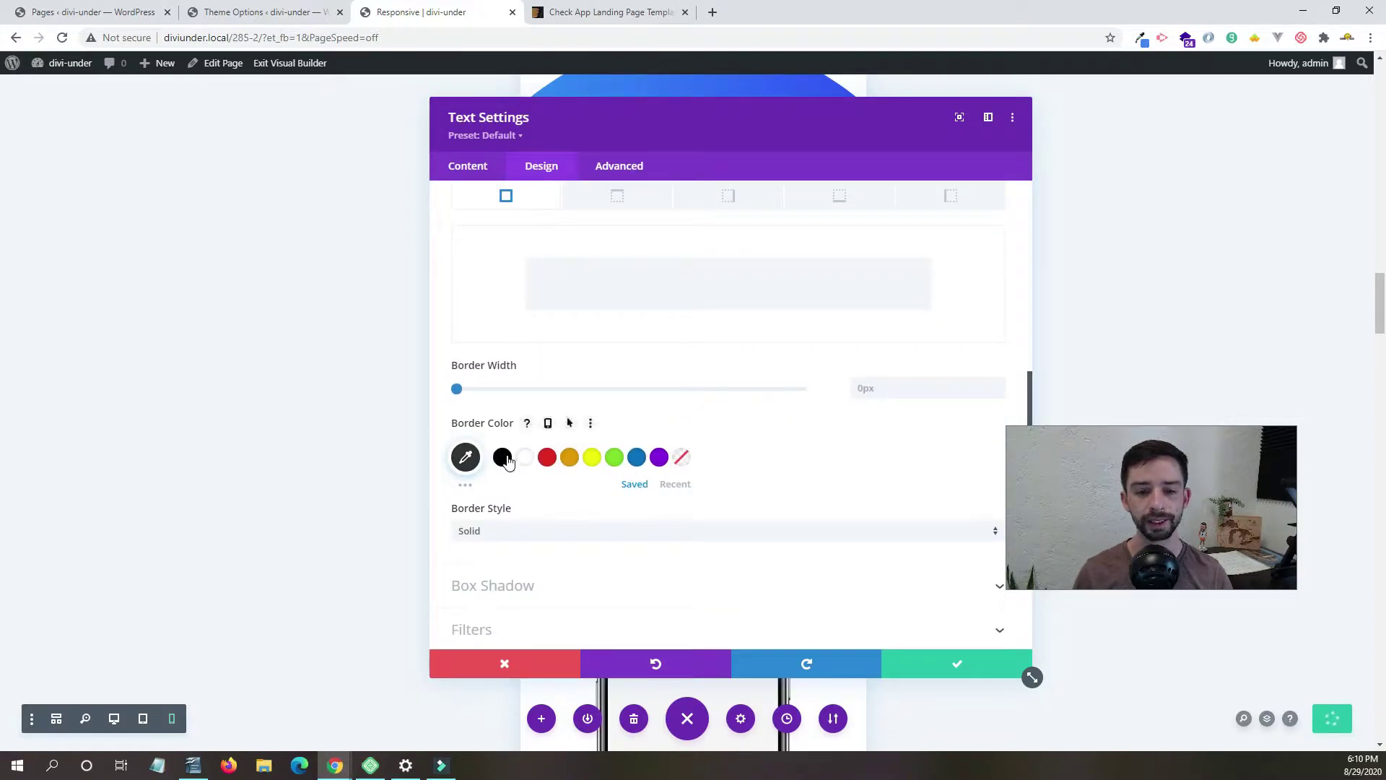
click(547, 426)
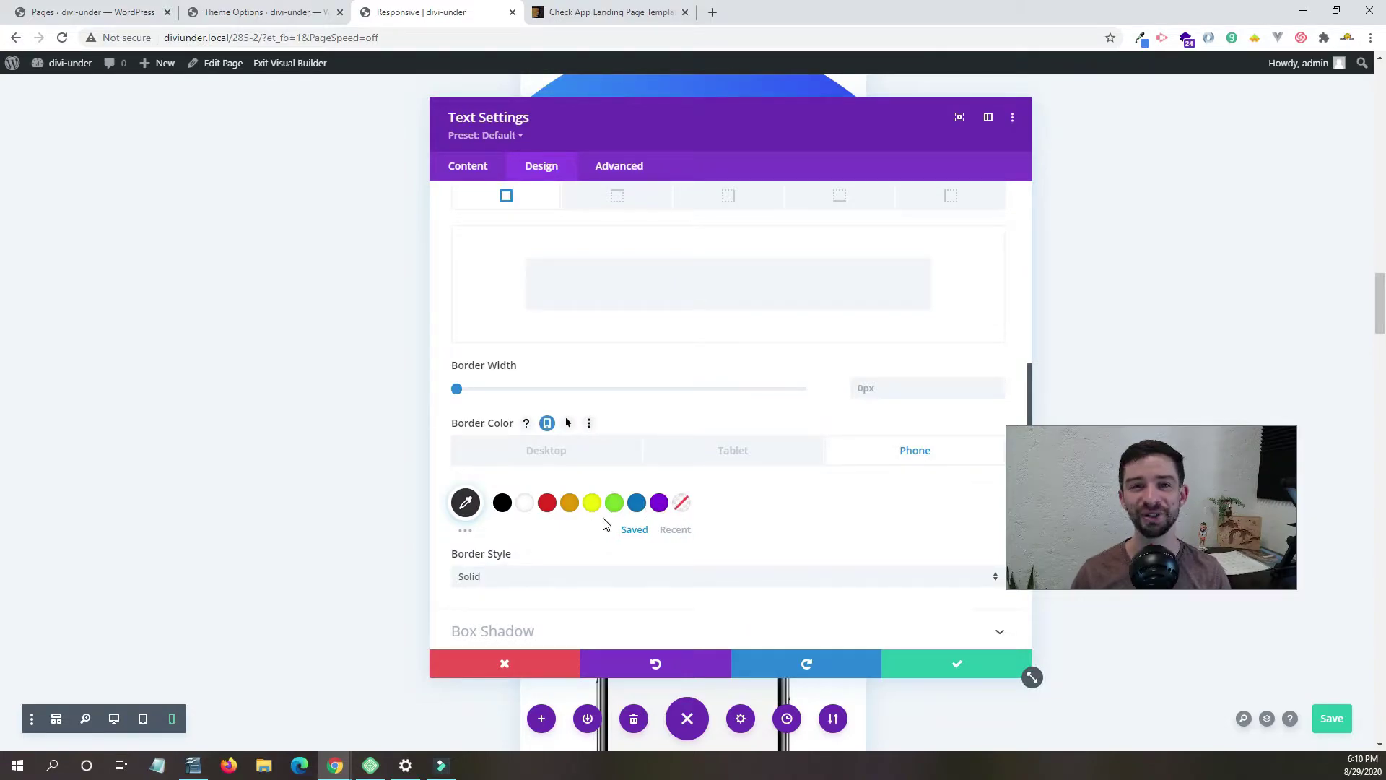
scroll(585, 488, up, 5)
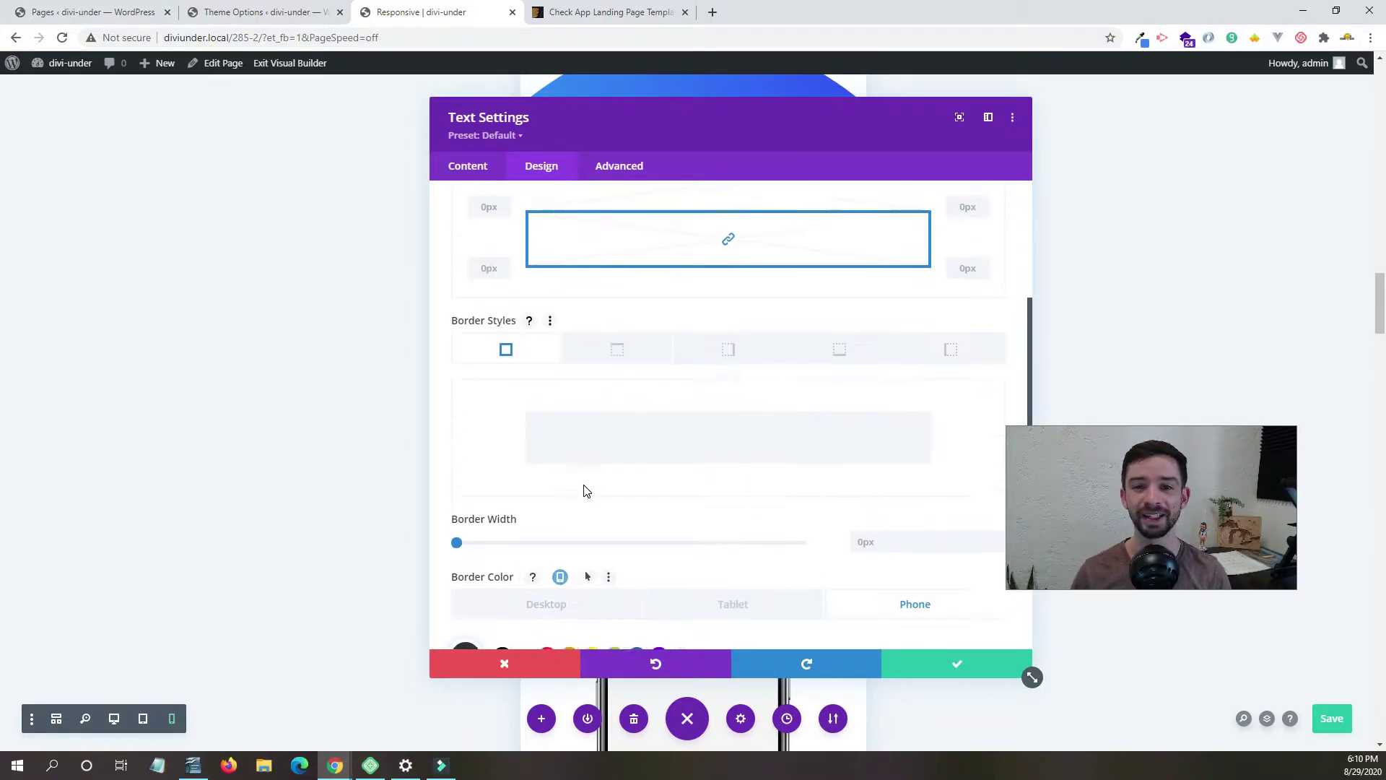
scroll(596, 505, up, 2)
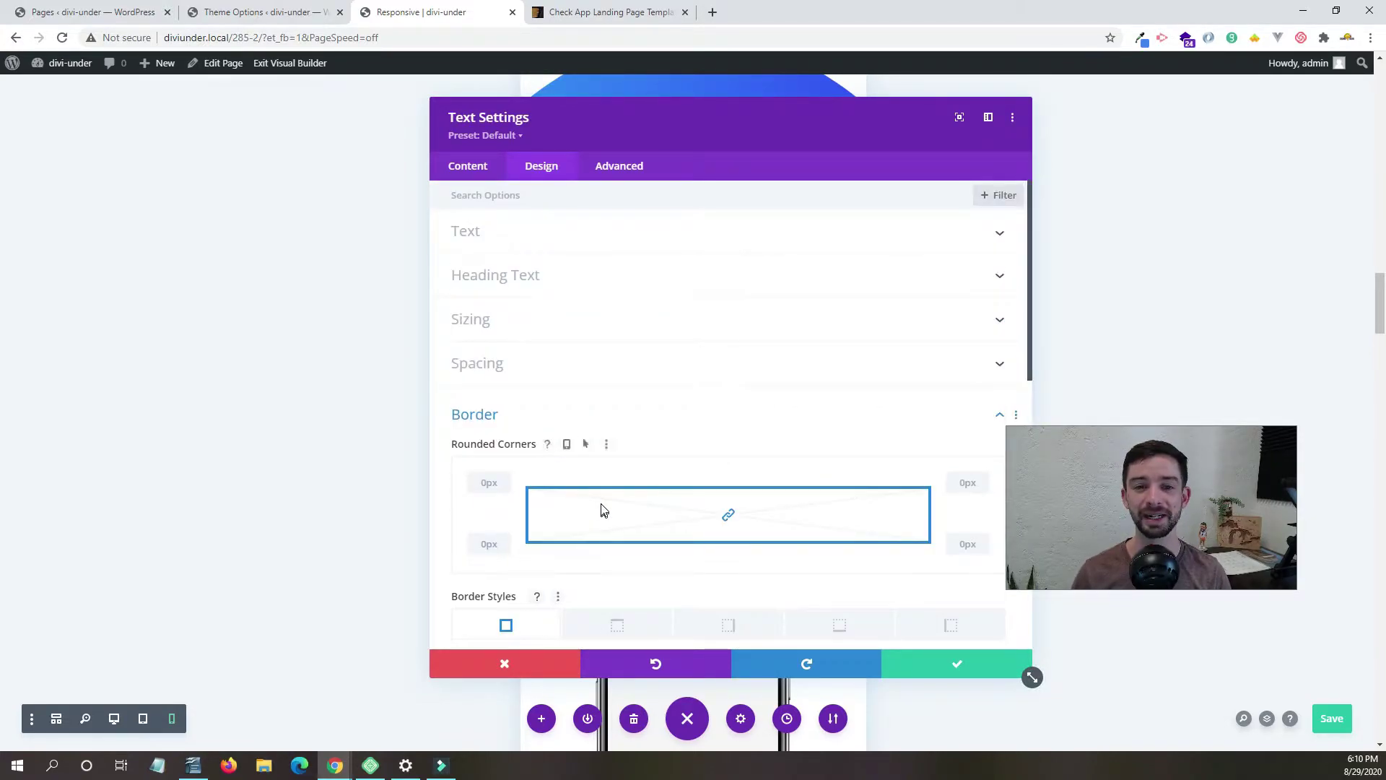
click(514, 369)
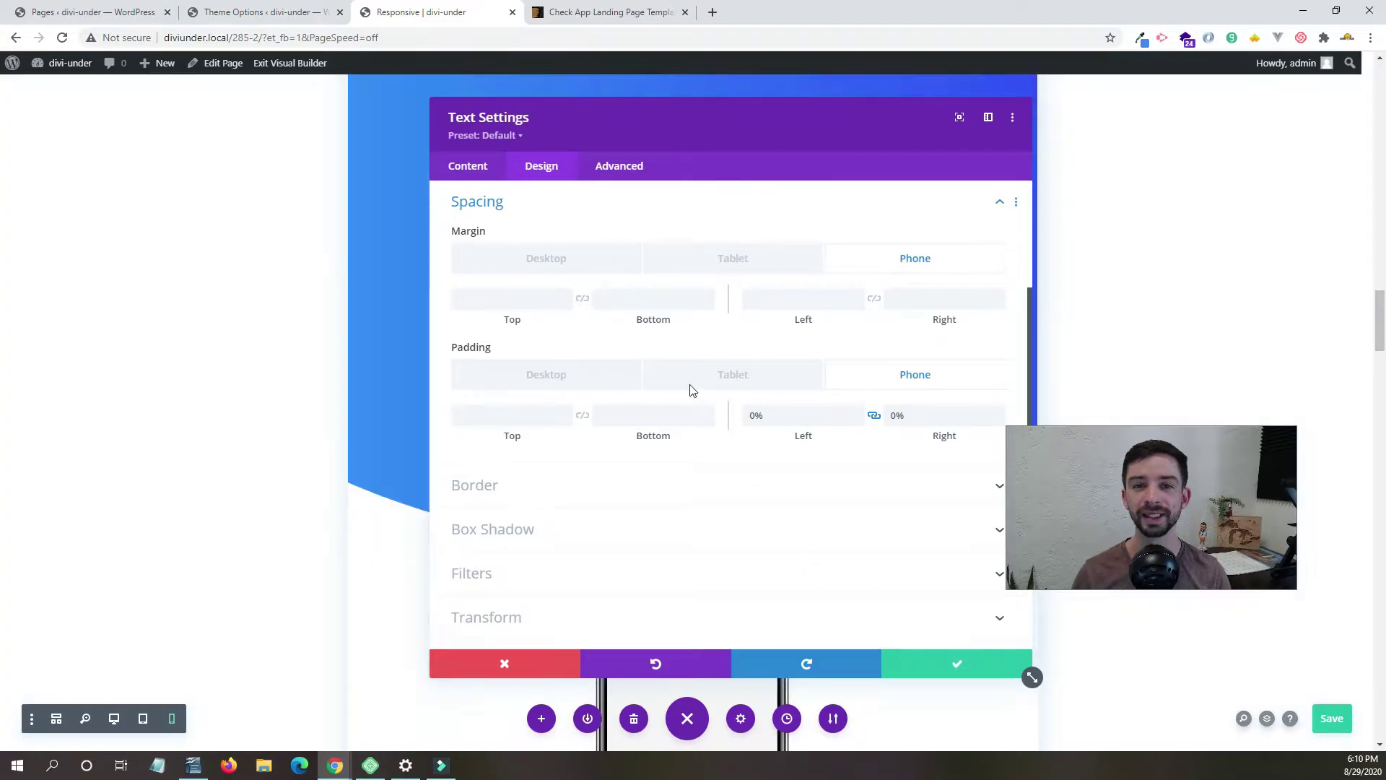
Preview the edited Features paragraph in phone view and check the blurbs above and below the phone image.
click(171, 718)
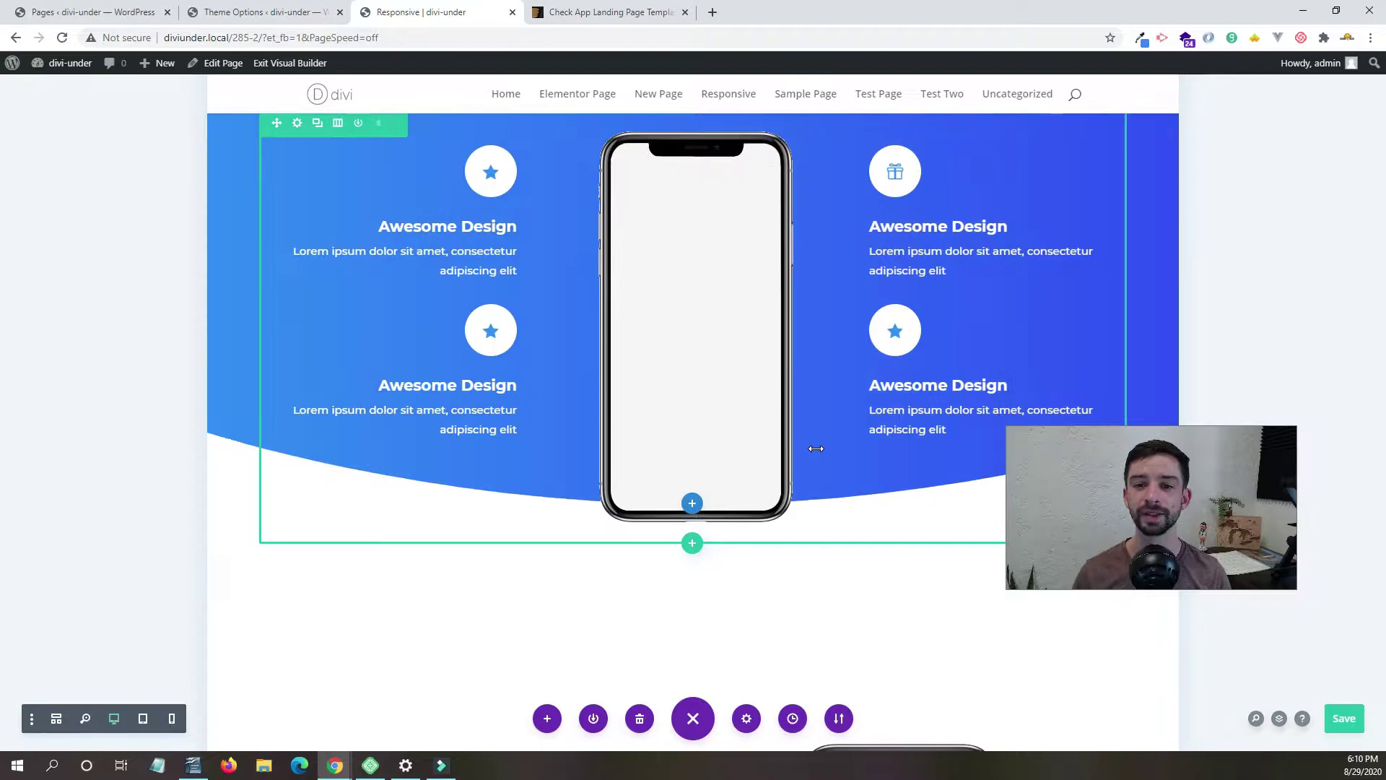
scroll(759, 446, up, 4)
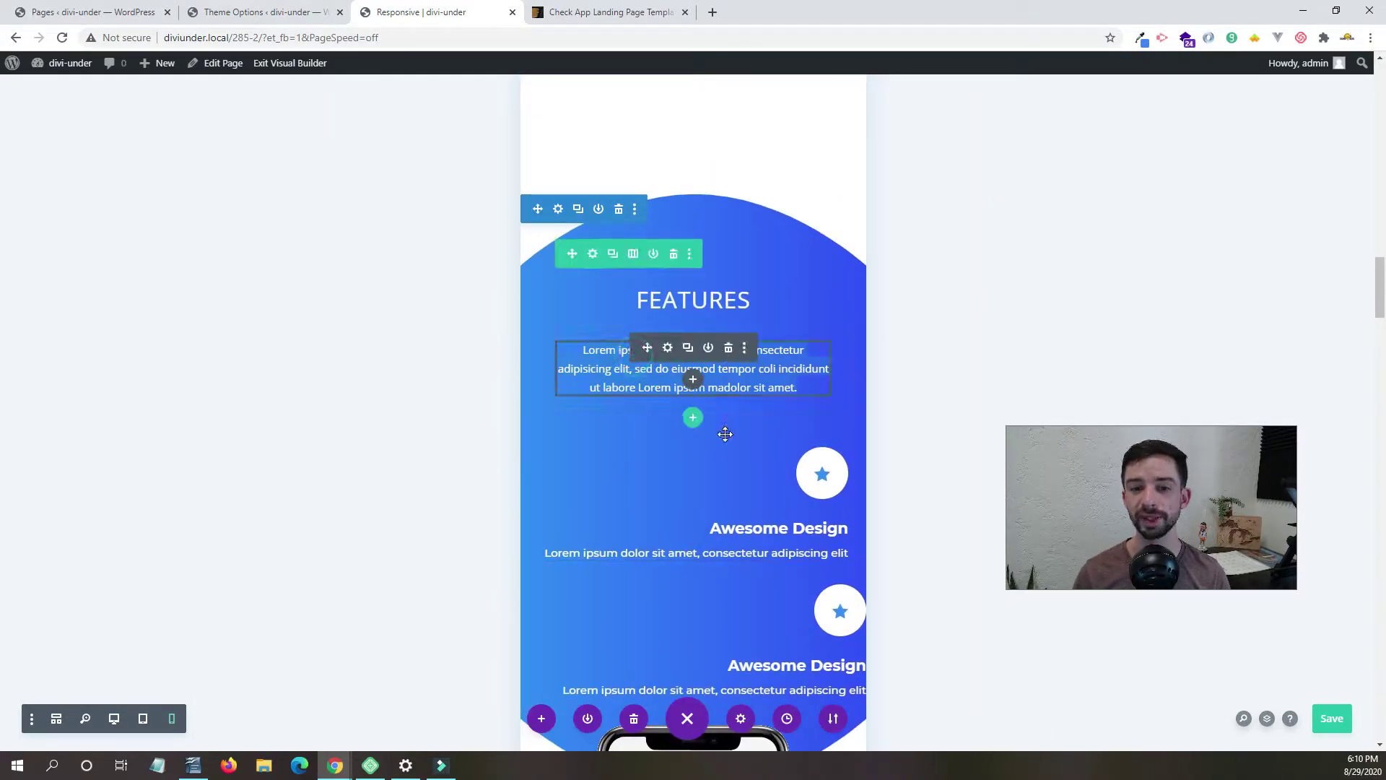
scroll(785, 563, down, 3)
scroll(785, 564, down, 7)
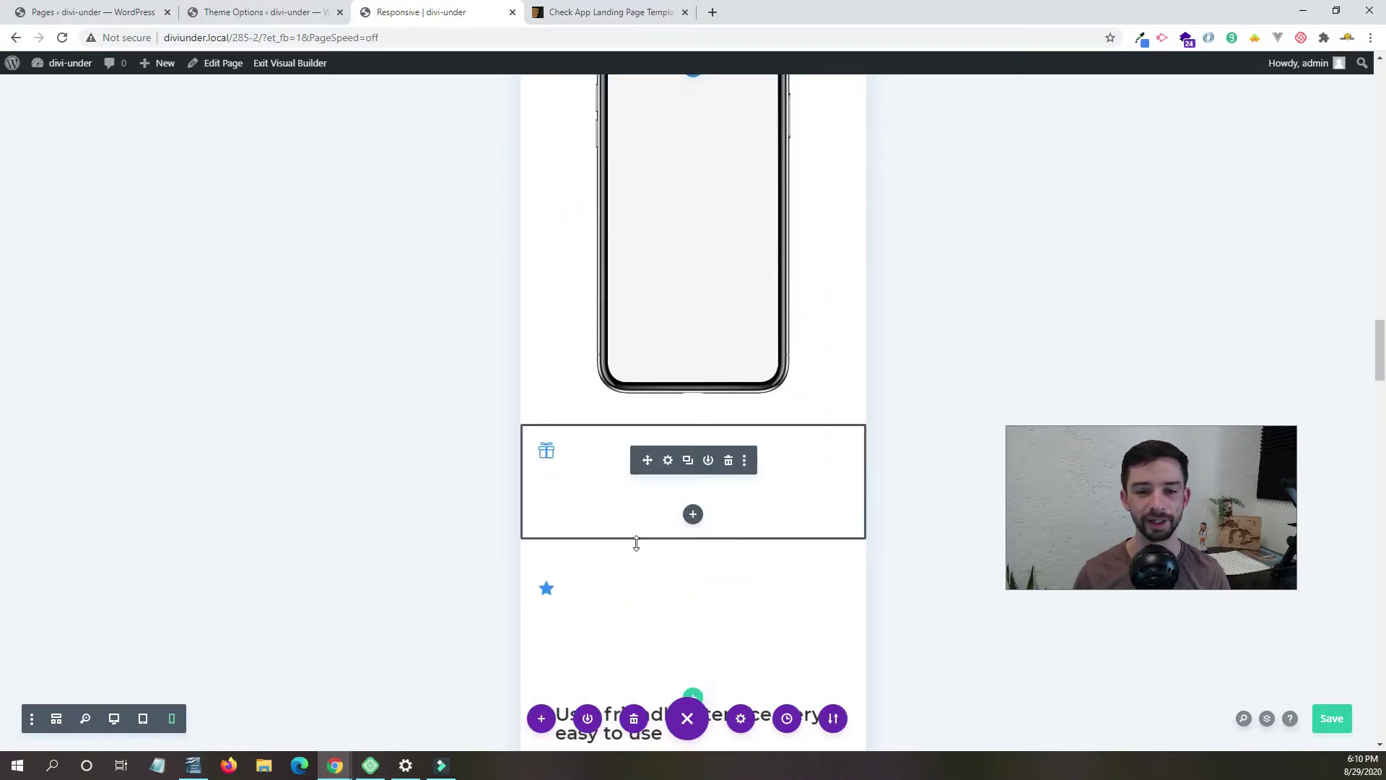
scroll(625, 527, up, 9)
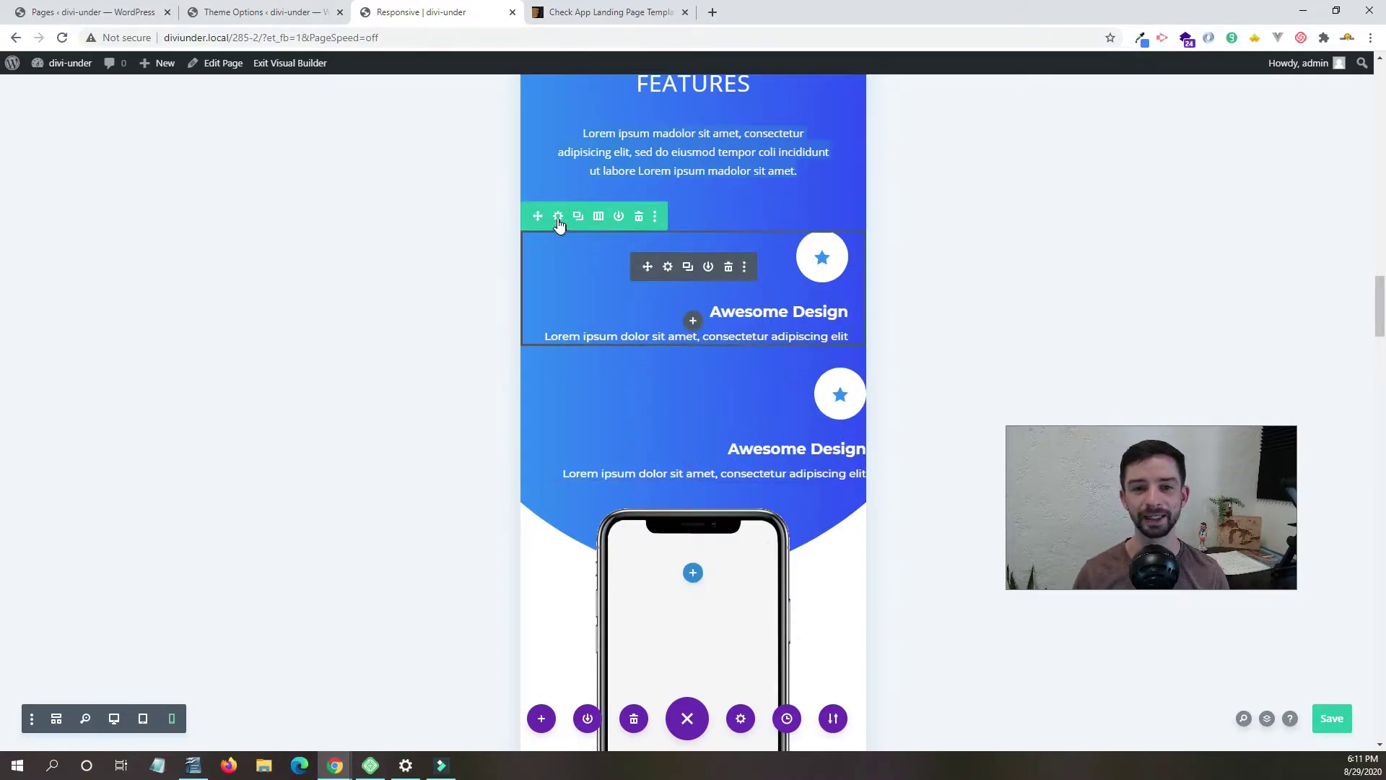
Open the sizing options of the Features section and go to its device-specific max height.
scroll(563, 231, up, 3)
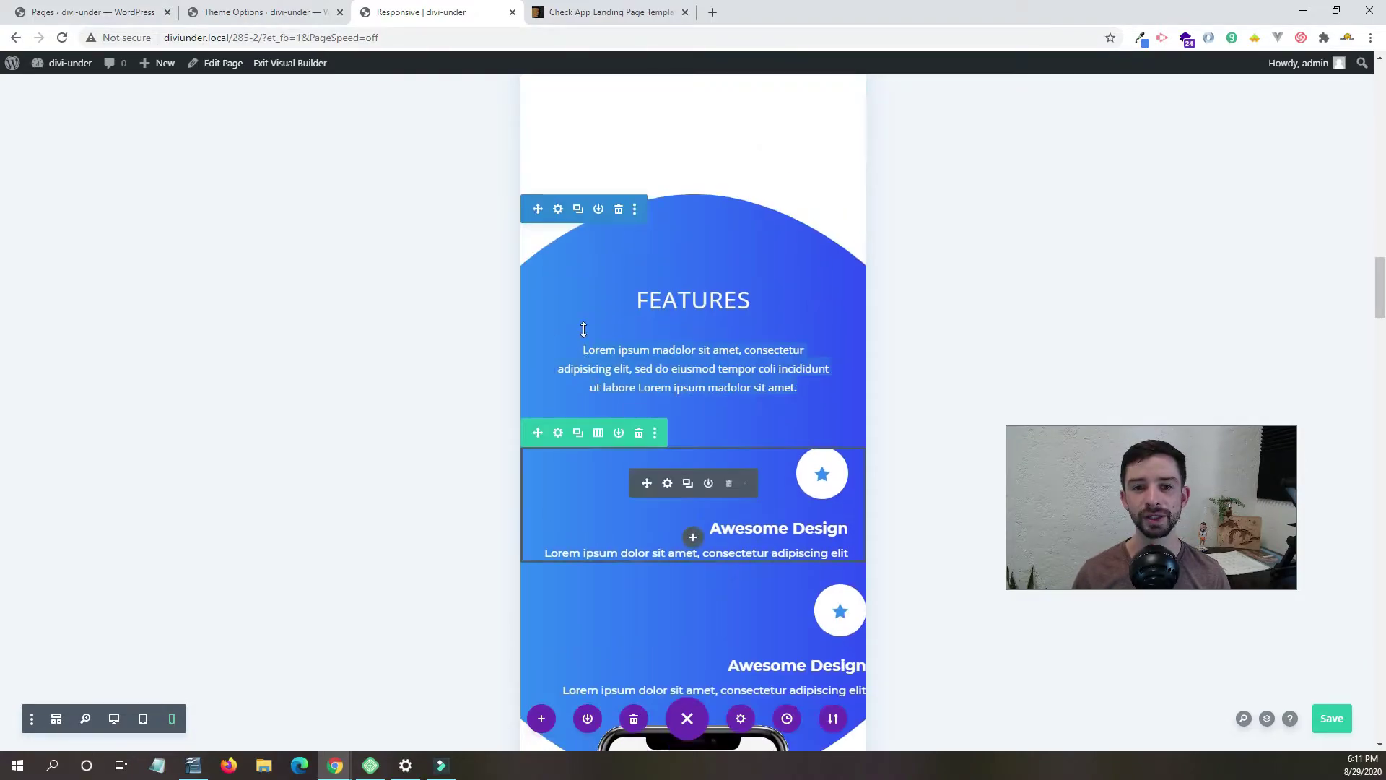
click(558, 209)
click(613, 289)
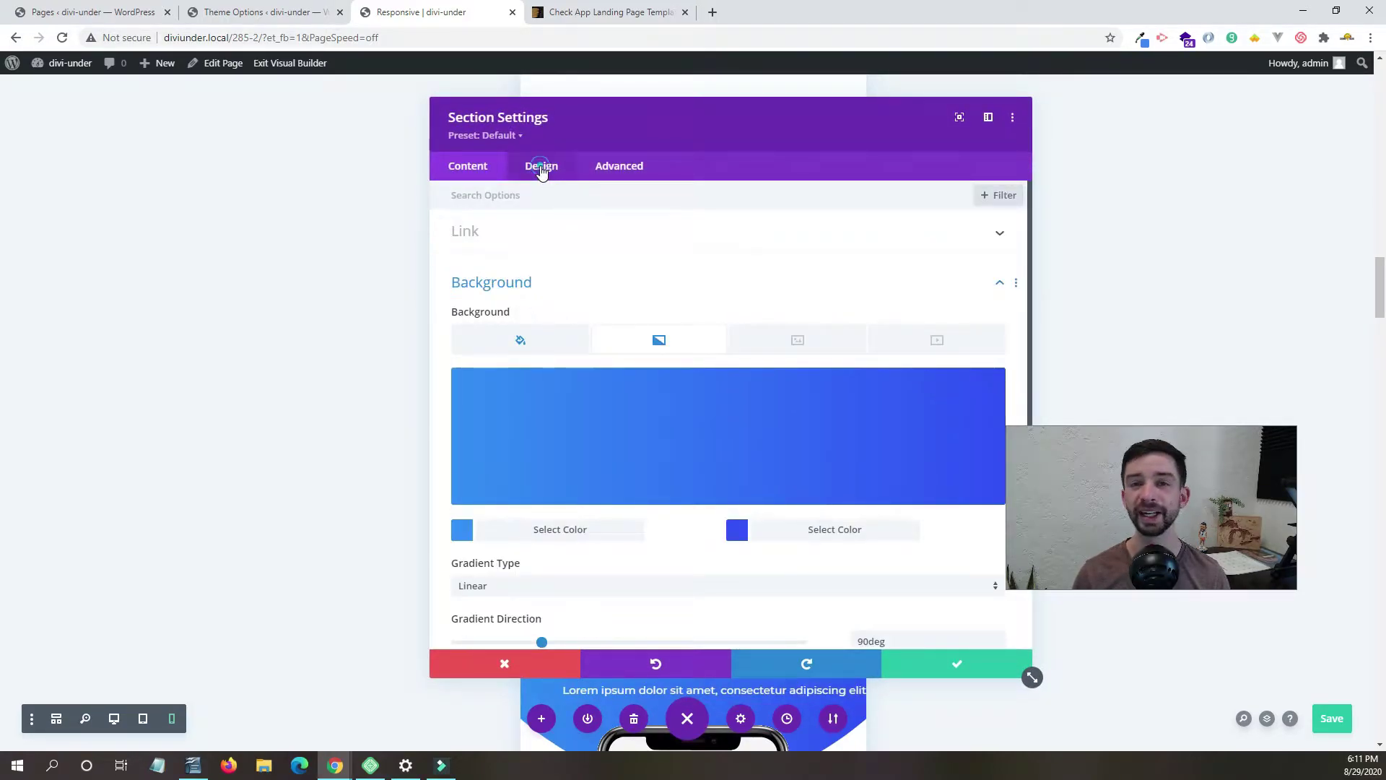
click(543, 171)
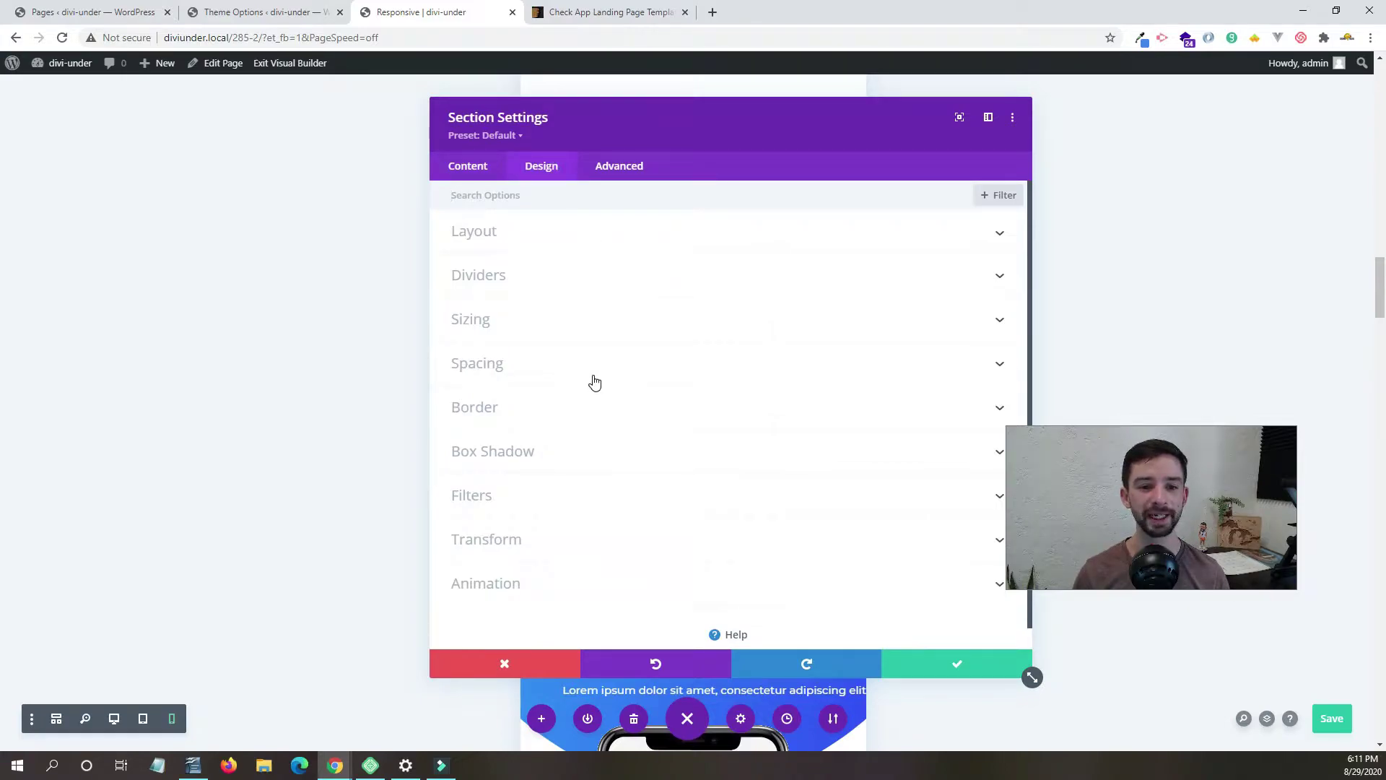
click(530, 321)
scroll(656, 399, down, 5)
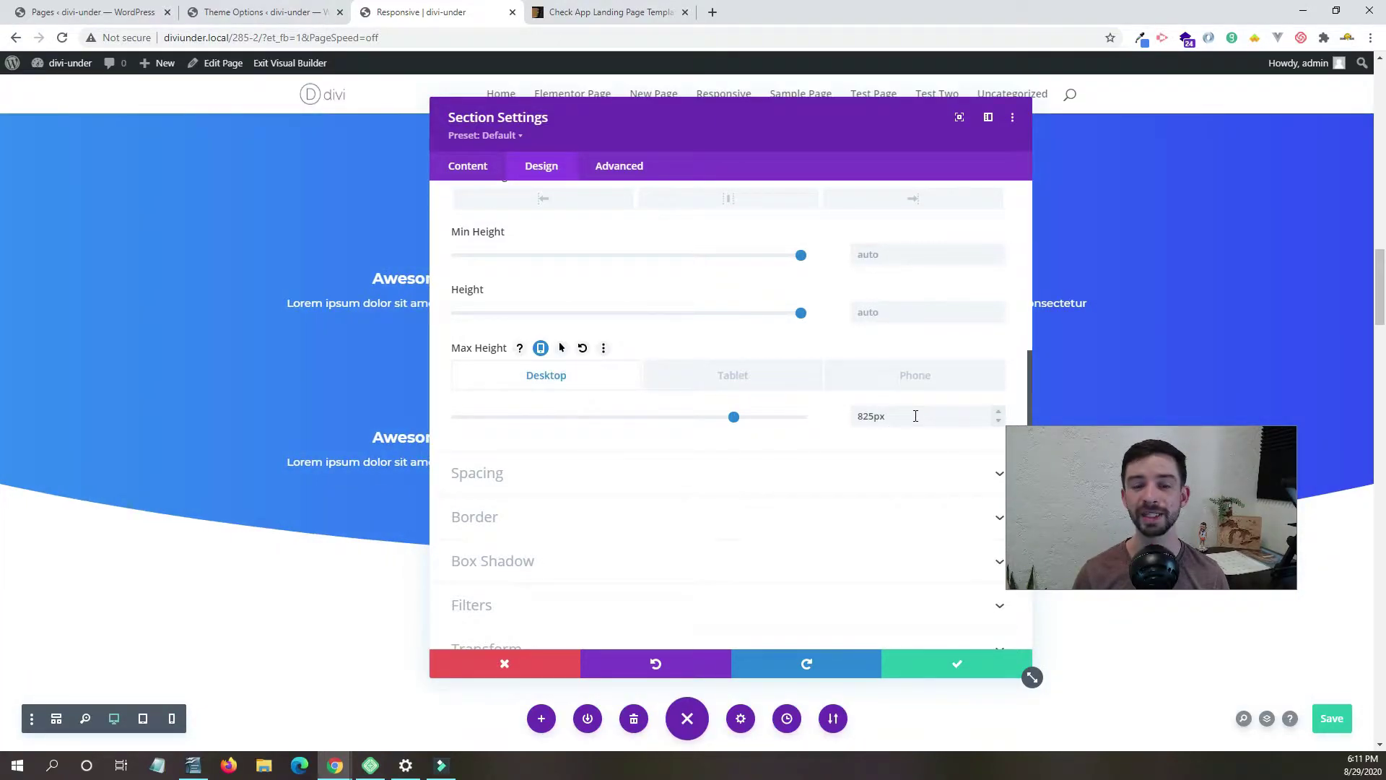
Save the page and move the section settings window aside to check the Features layout in desktop view.
key(ctrl+s)
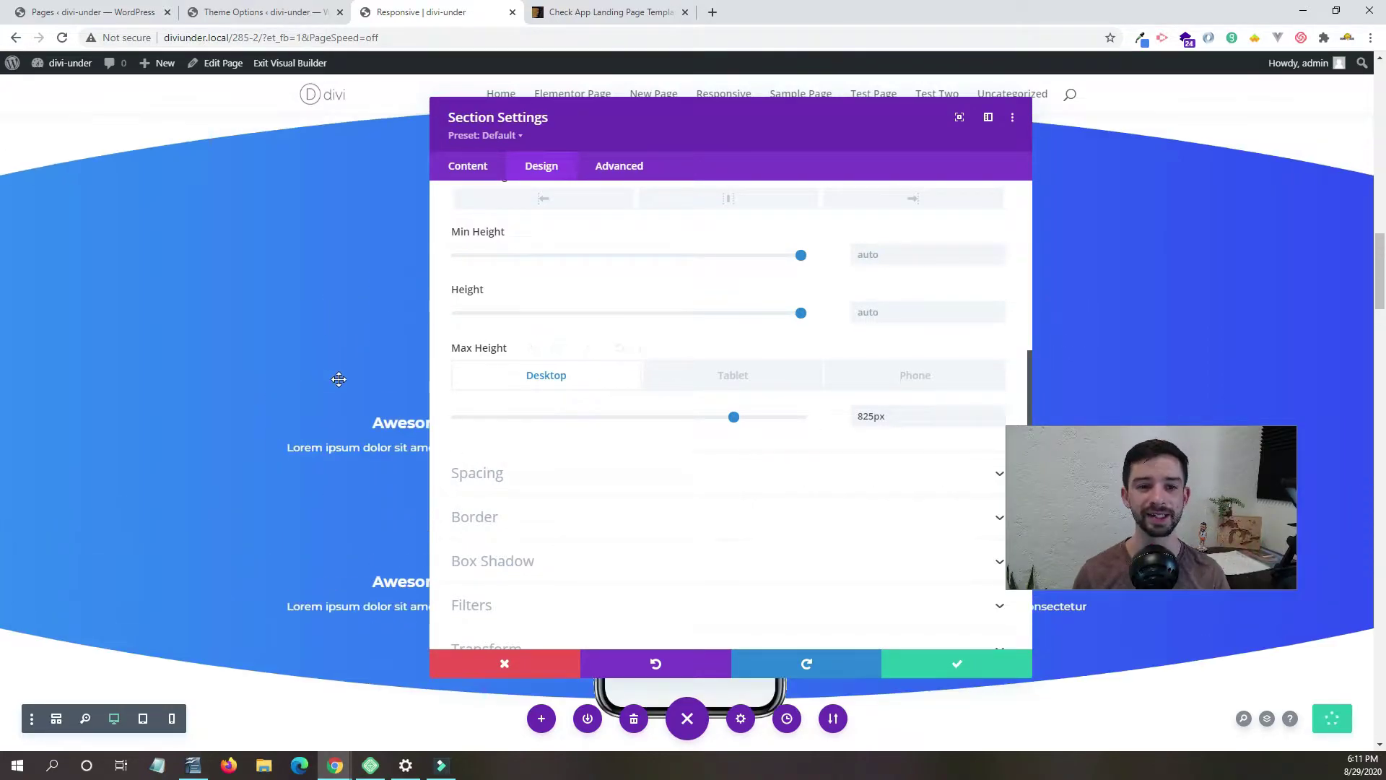
drag(658, 116, 93, 99)
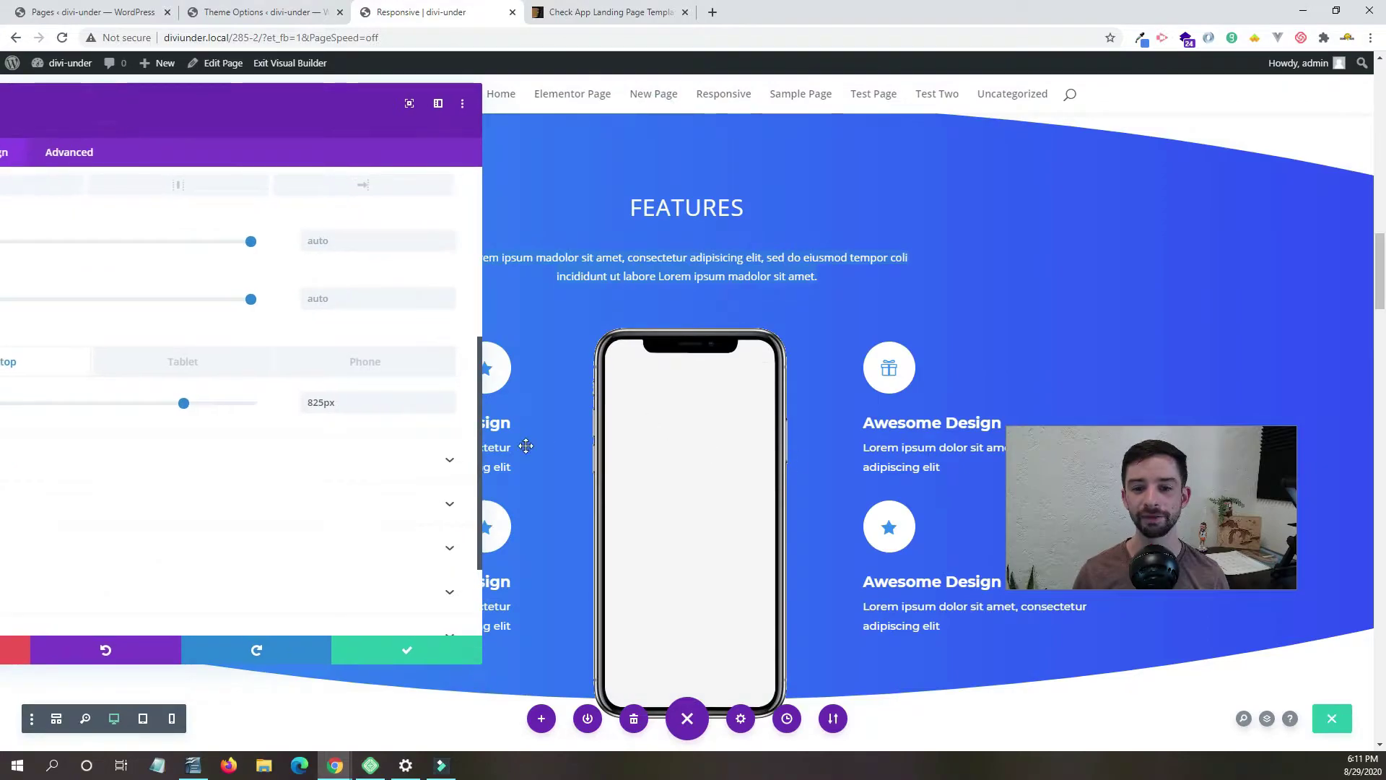
drag(263, 97, 708, 133)
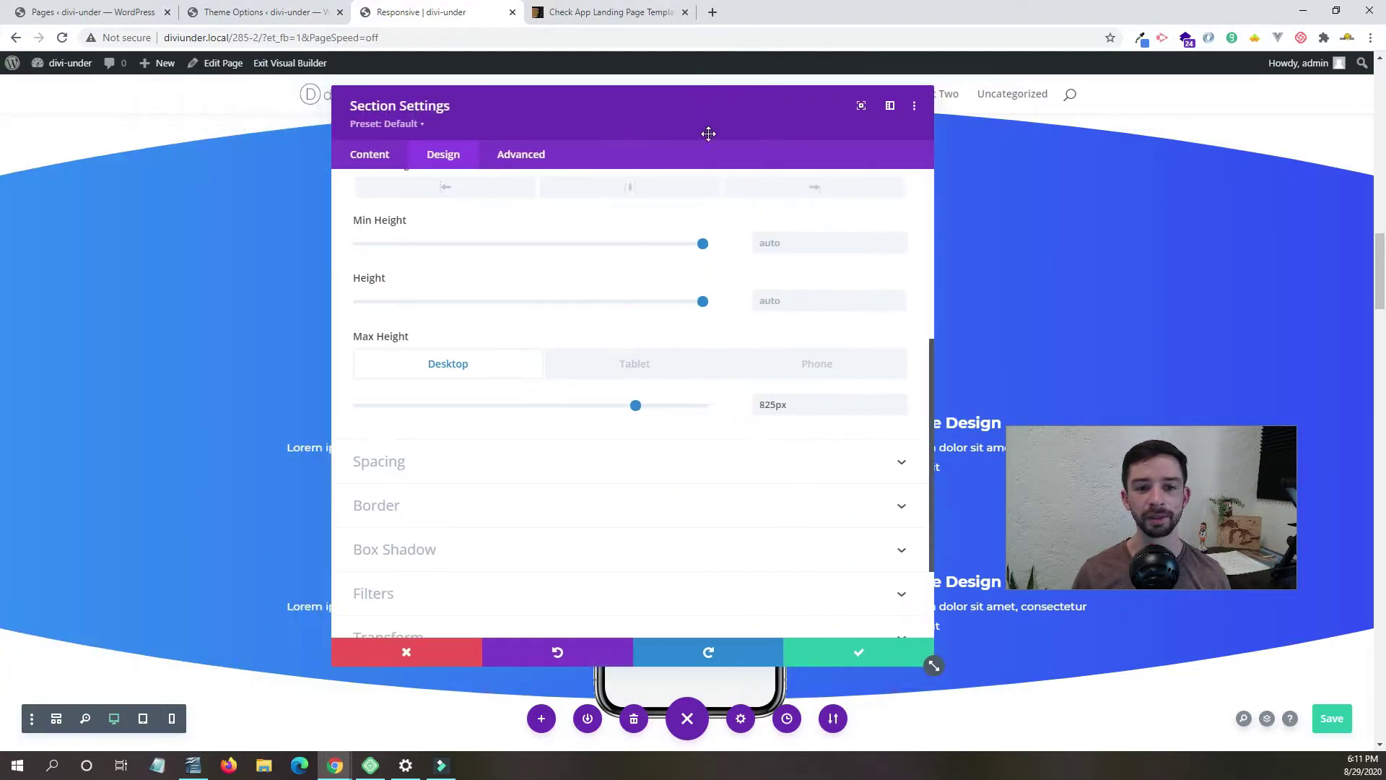
Set the Features section's max height for phone to none.
click(794, 370)
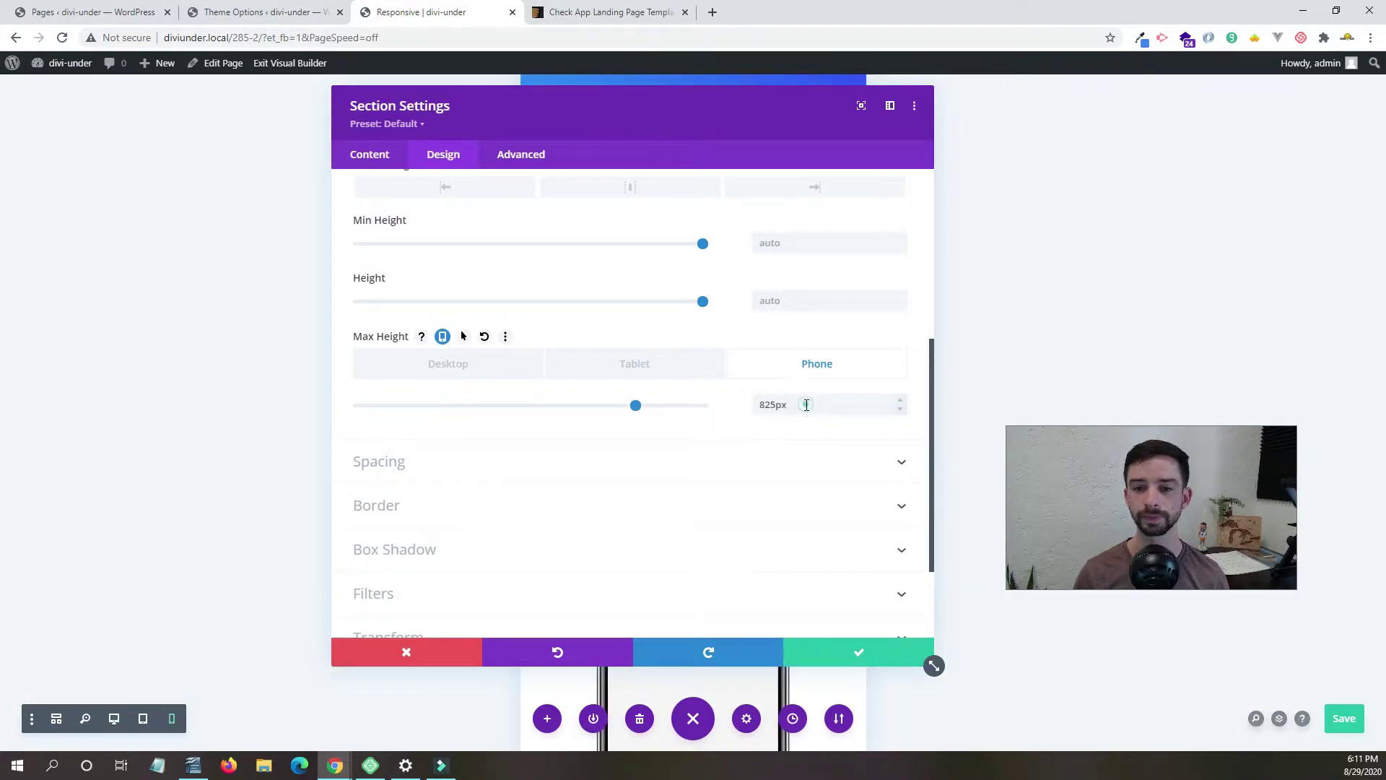
double_click(807, 405)
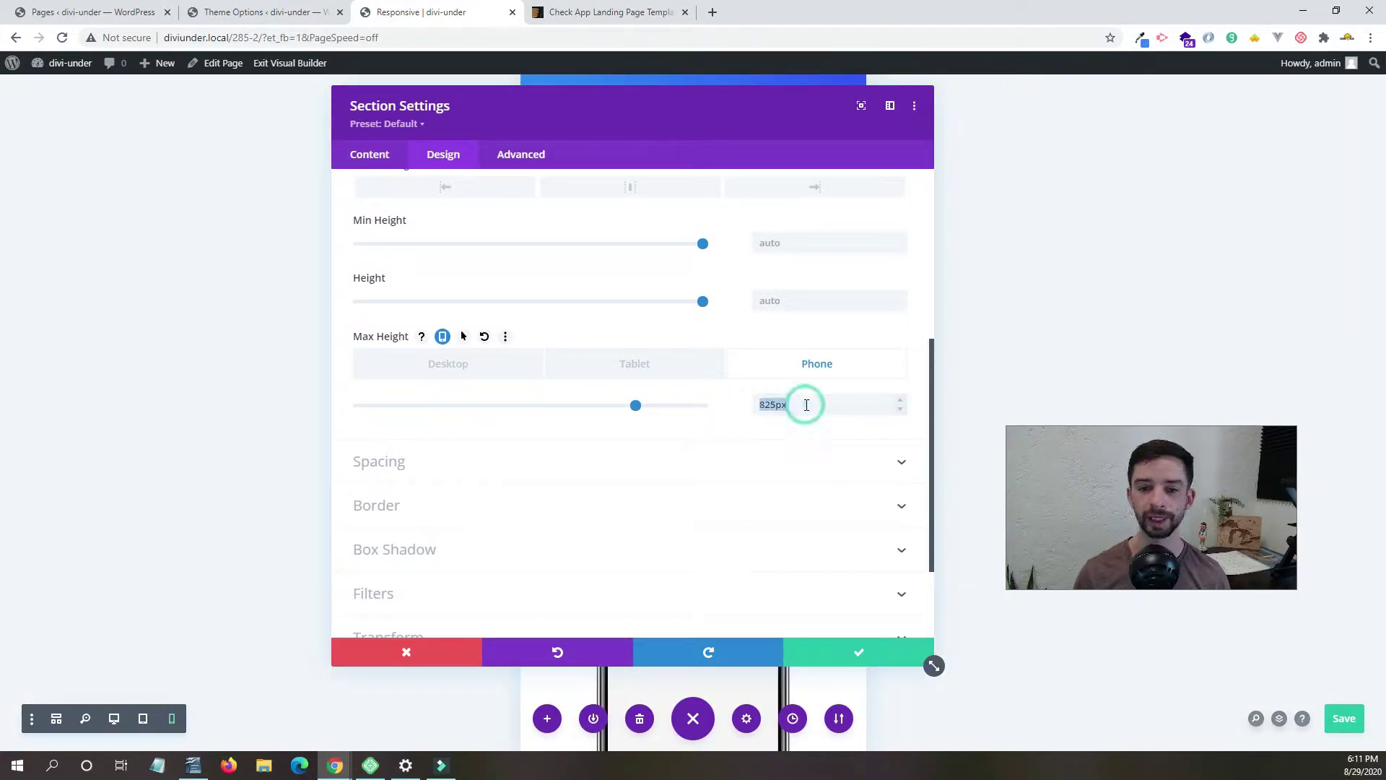
text(none)
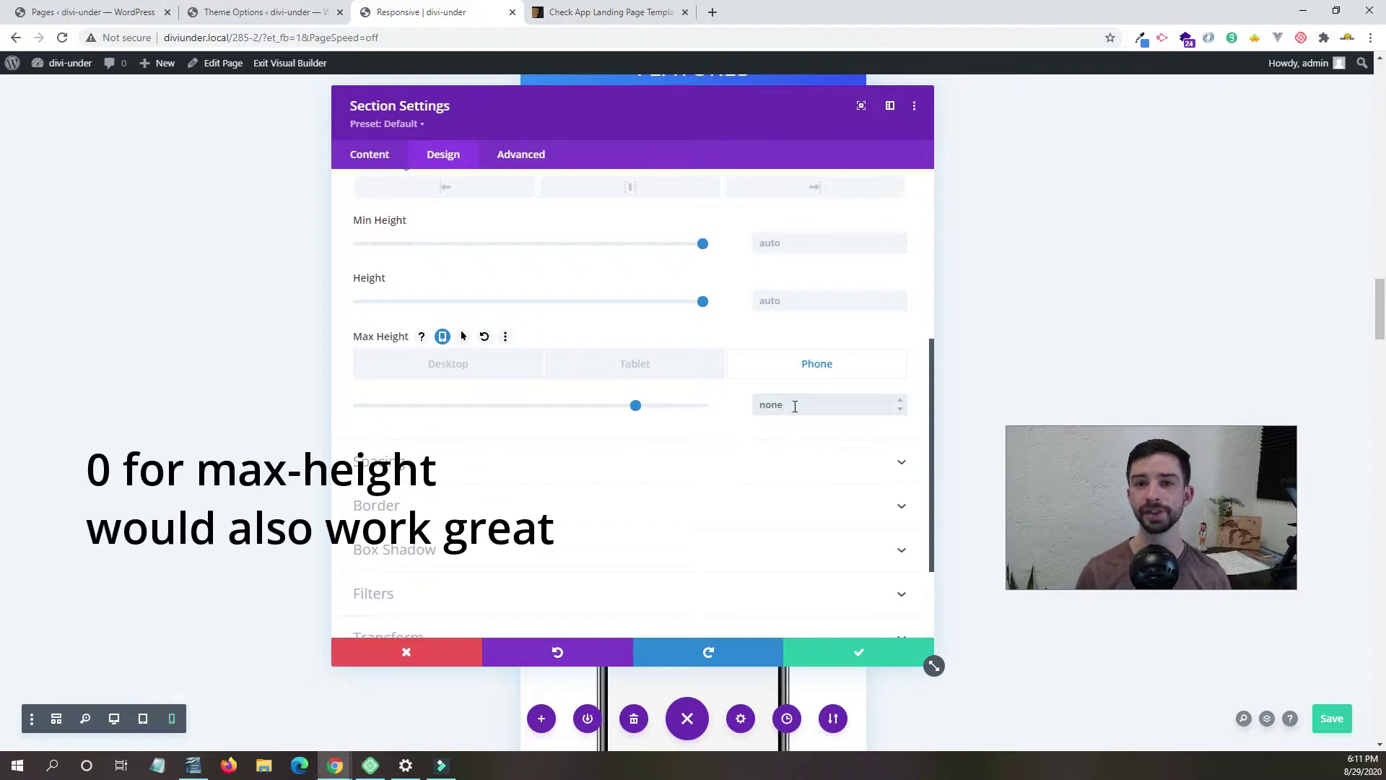
key(Return)
Shrink the section settings window, move it beside the phone preview to review the whole Features section, and accept the section settings.
drag(929, 659, 619, 436)
drag(504, 108, 390, 108)
scroll(786, 279, down, 7)
scroll(786, 279, down, 2)
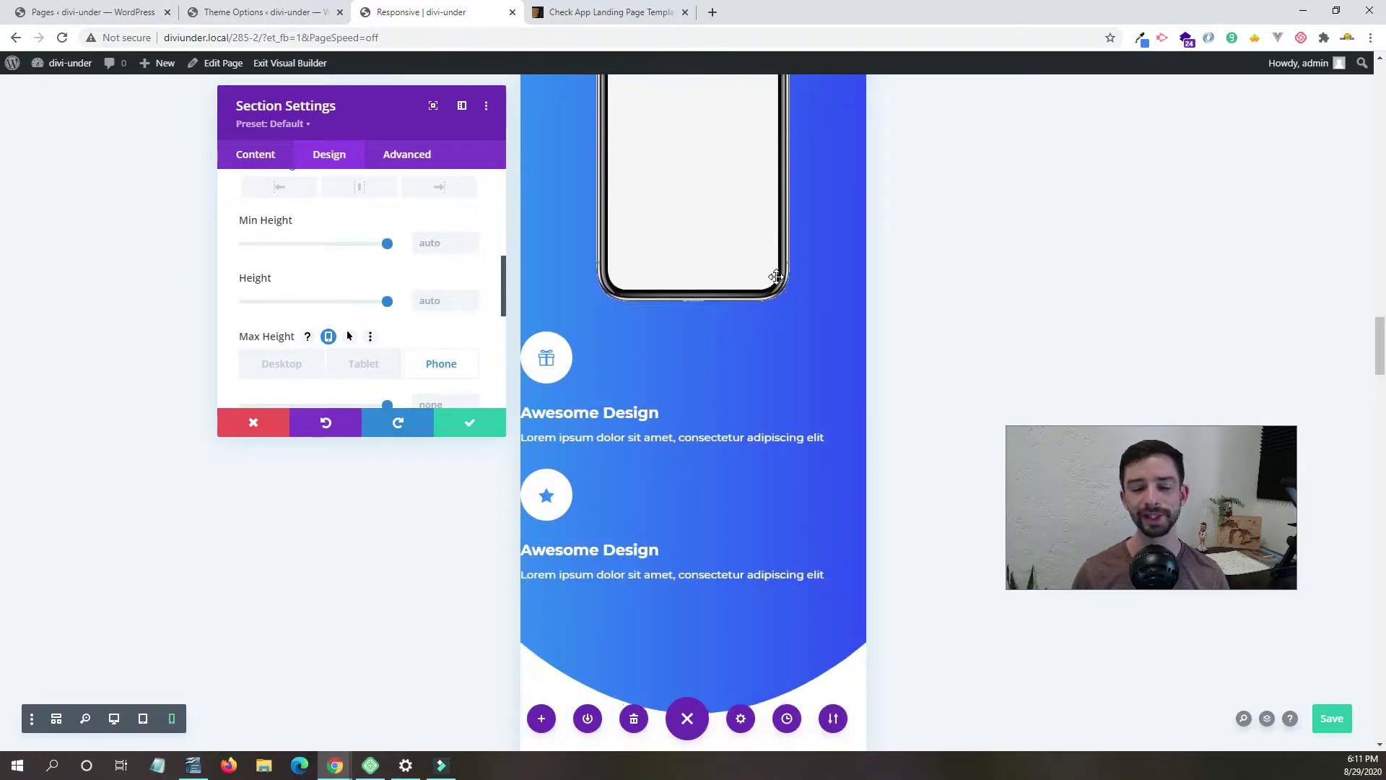
scroll(653, 578, up, 5)
scroll(653, 571, up, 5)
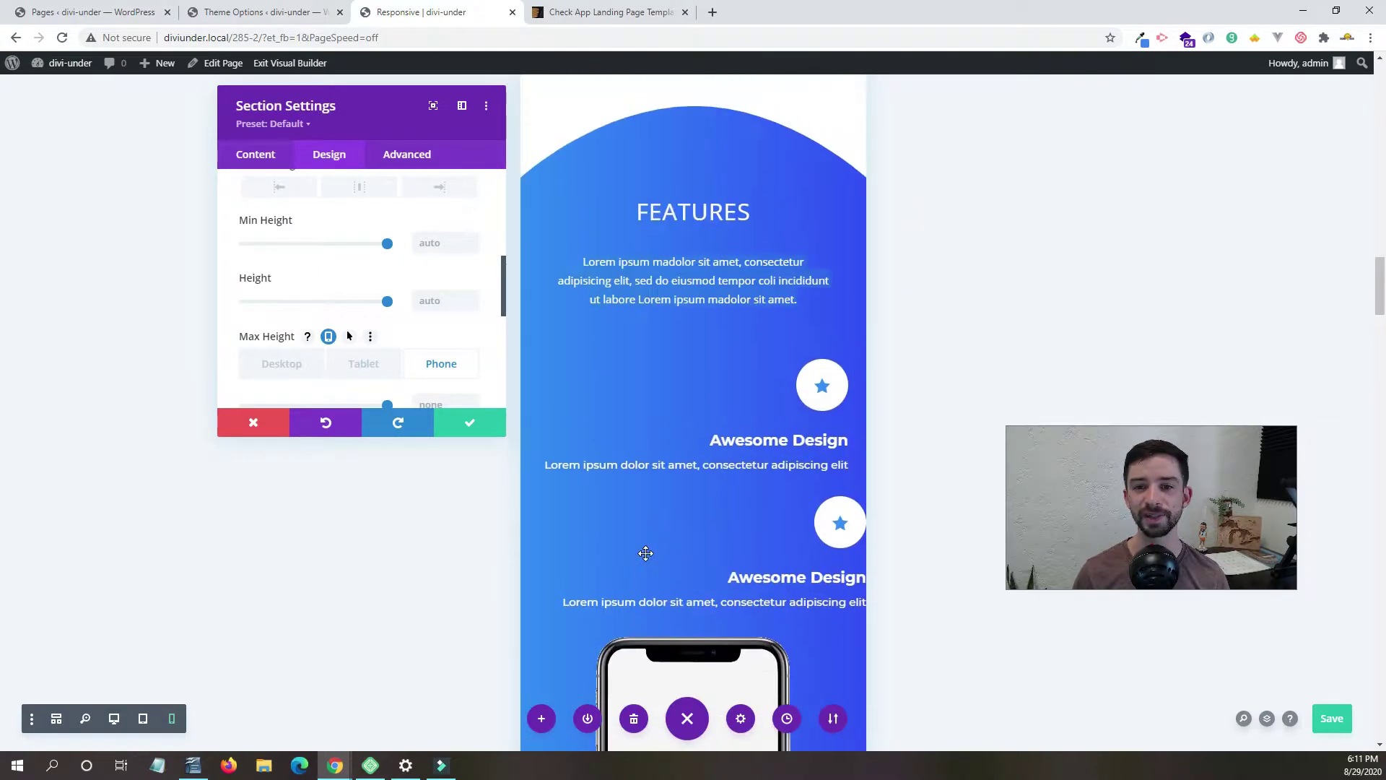
scroll(639, 293, down, 7)
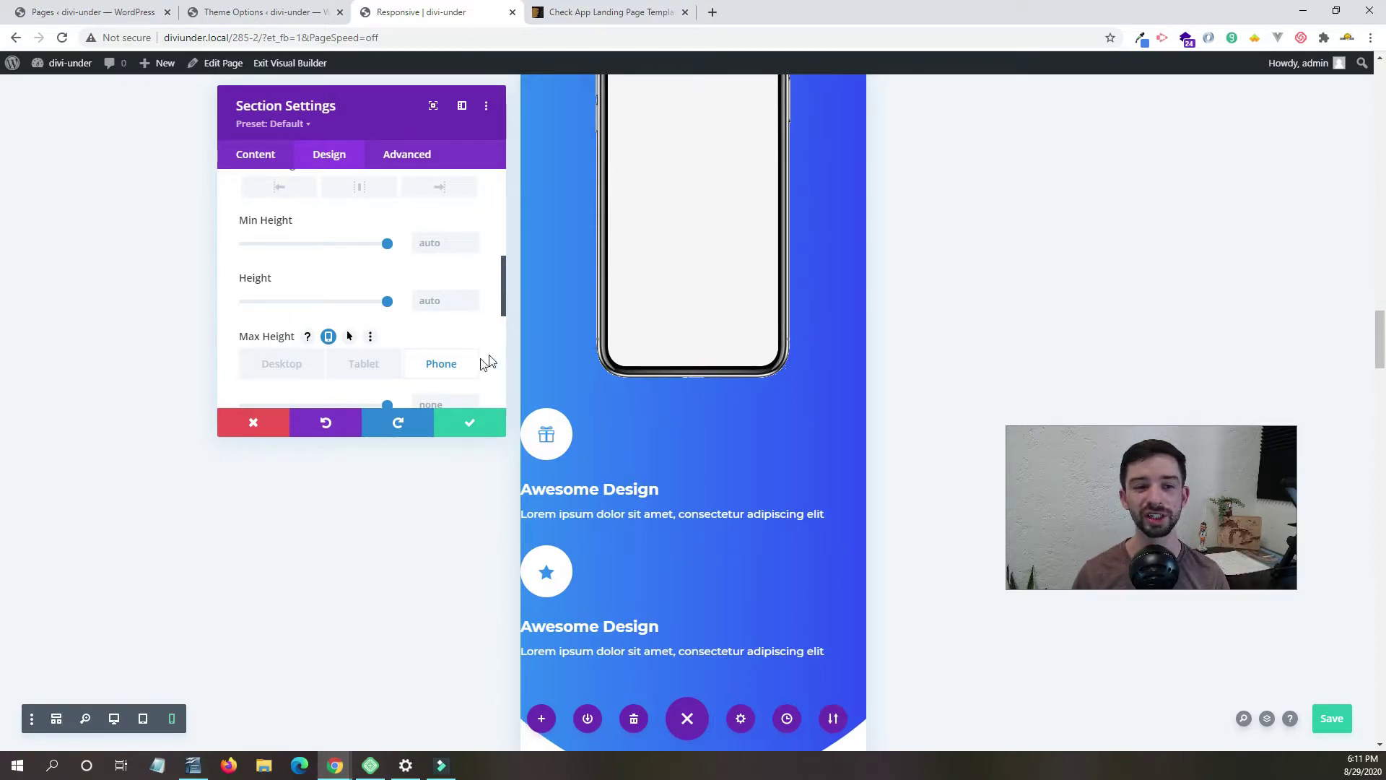
click(473, 425)
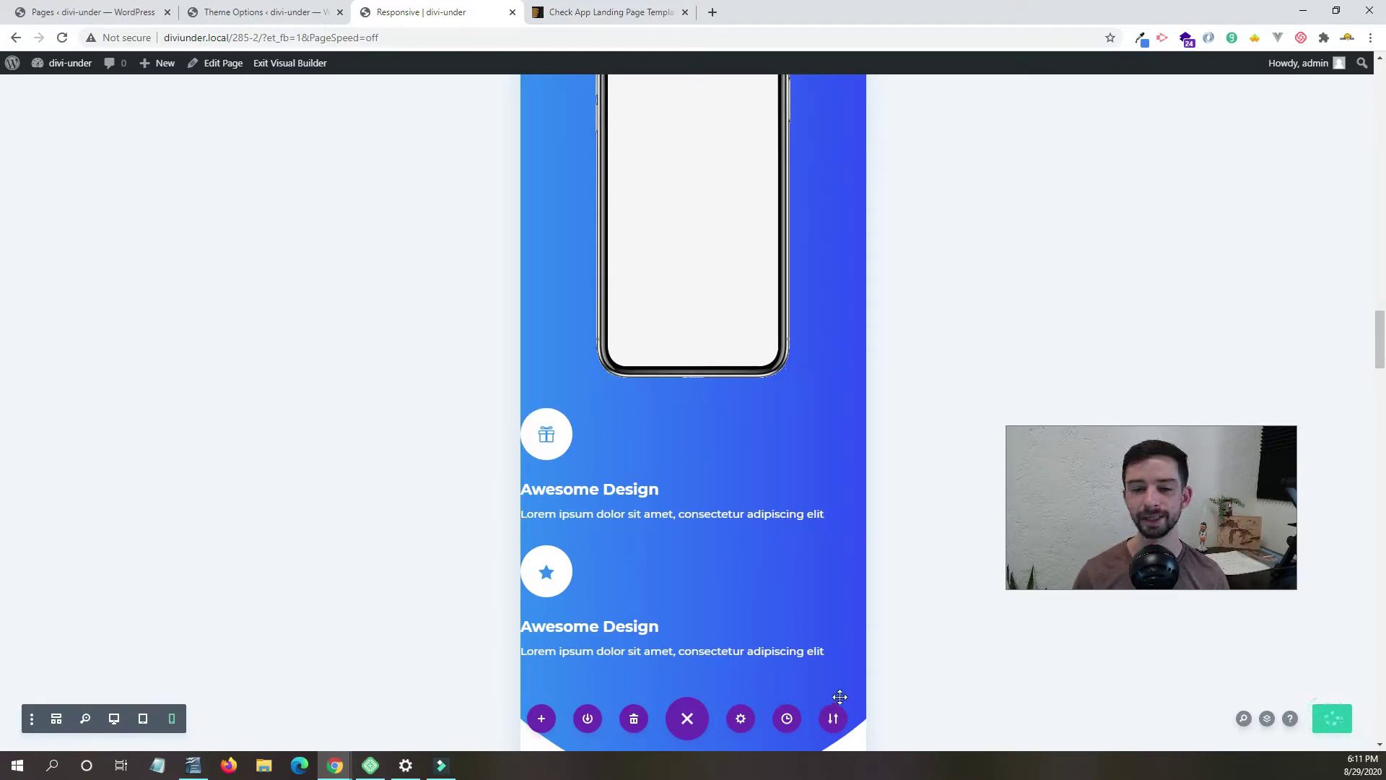
Open the spacing options of the second star-icon blurb above the phone image.
scroll(774, 682, up, 3)
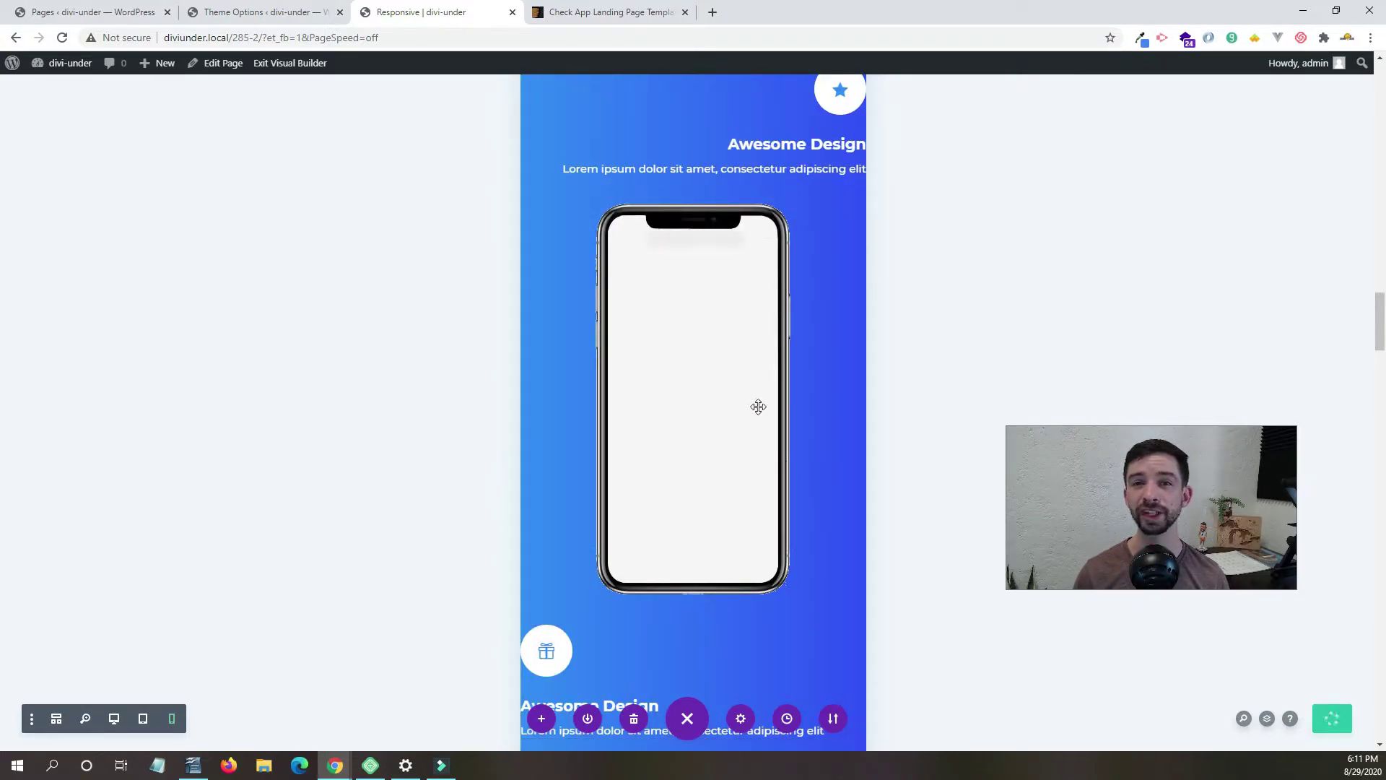
scroll(702, 384, up, 2)
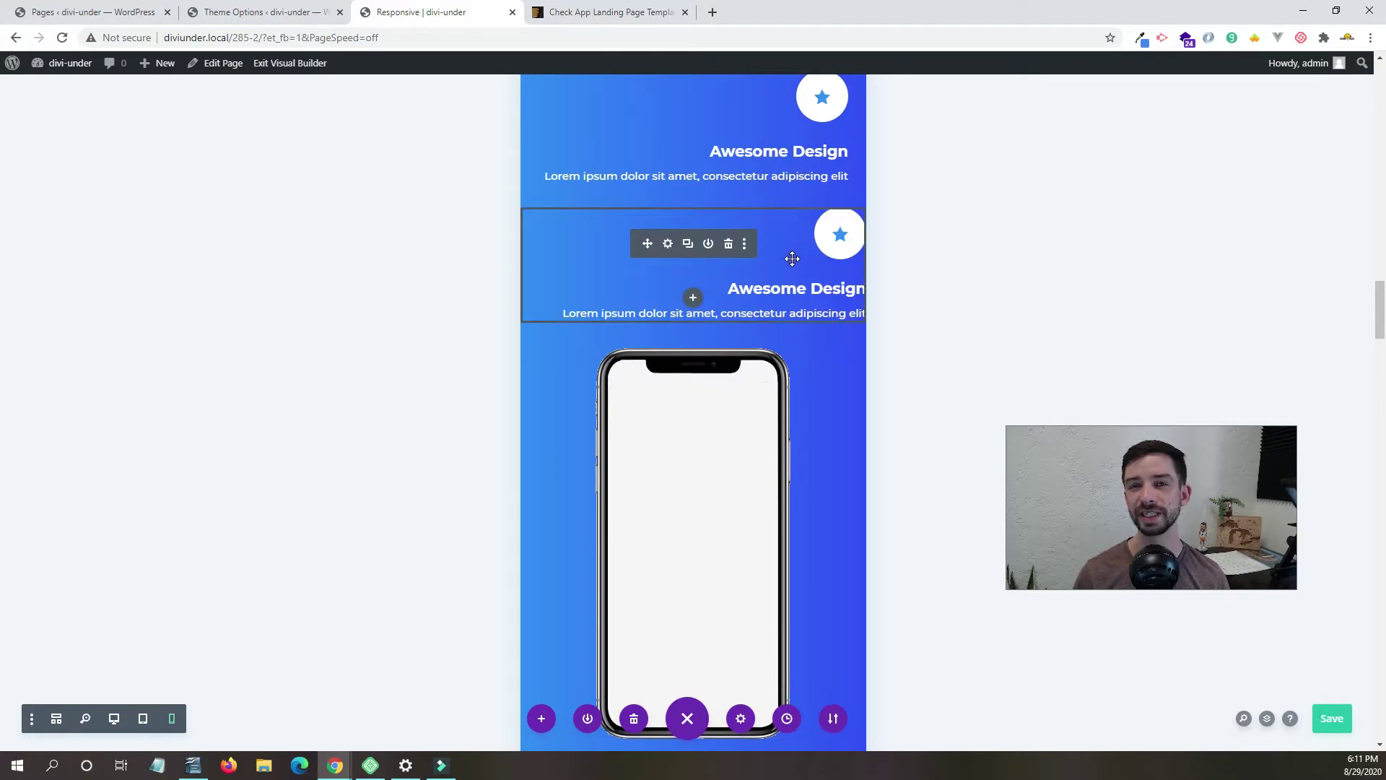
scroll(792, 259, up, 1)
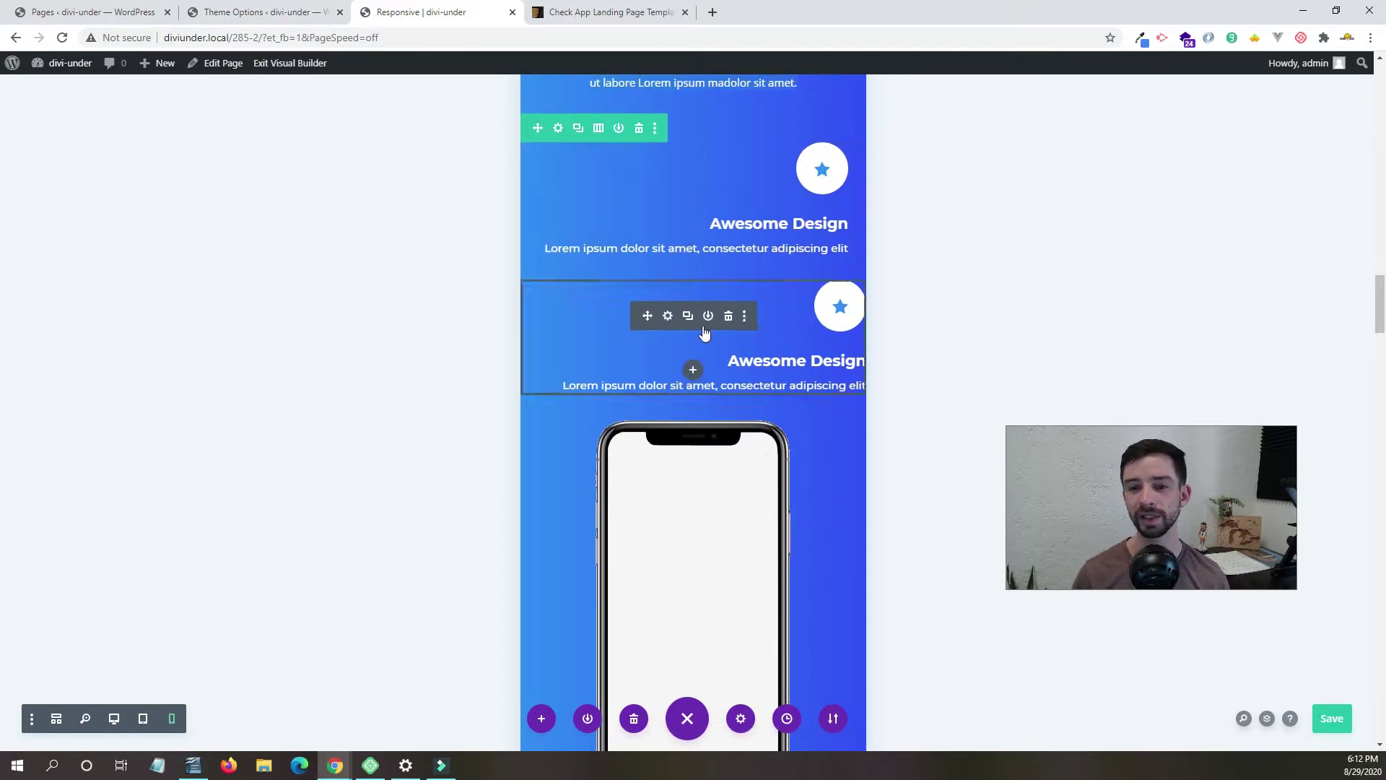
click(668, 317)
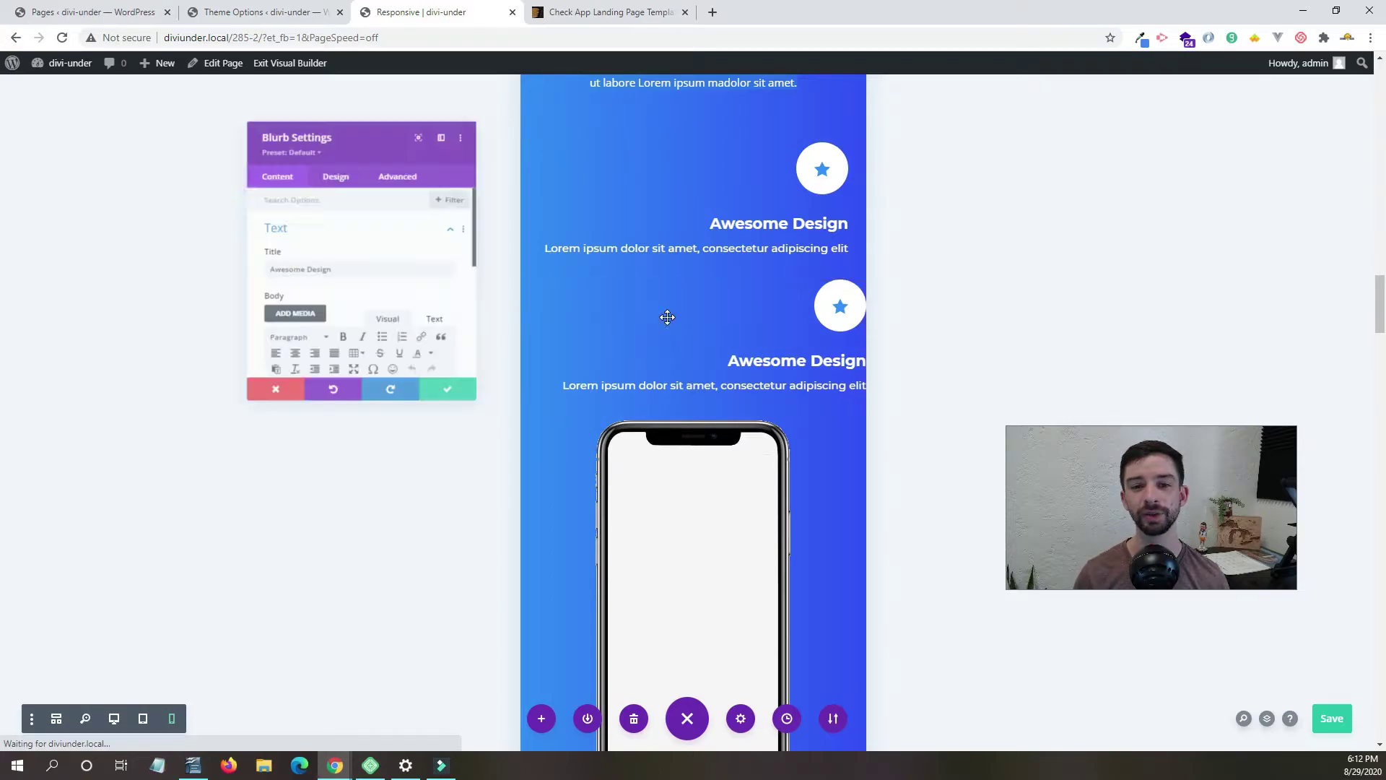
drag(356, 119, 619, 126)
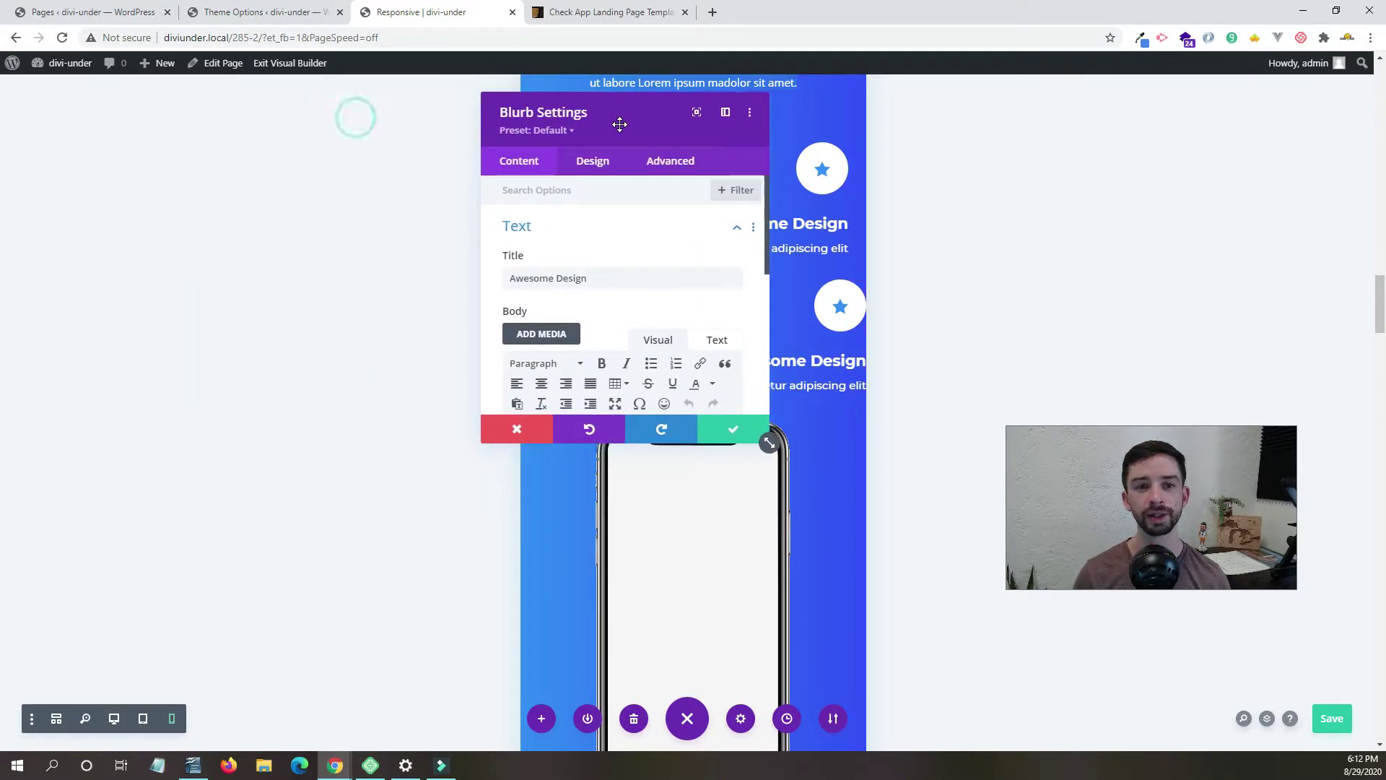
click(586, 165)
scroll(597, 386, down, 1)
click(575, 373)
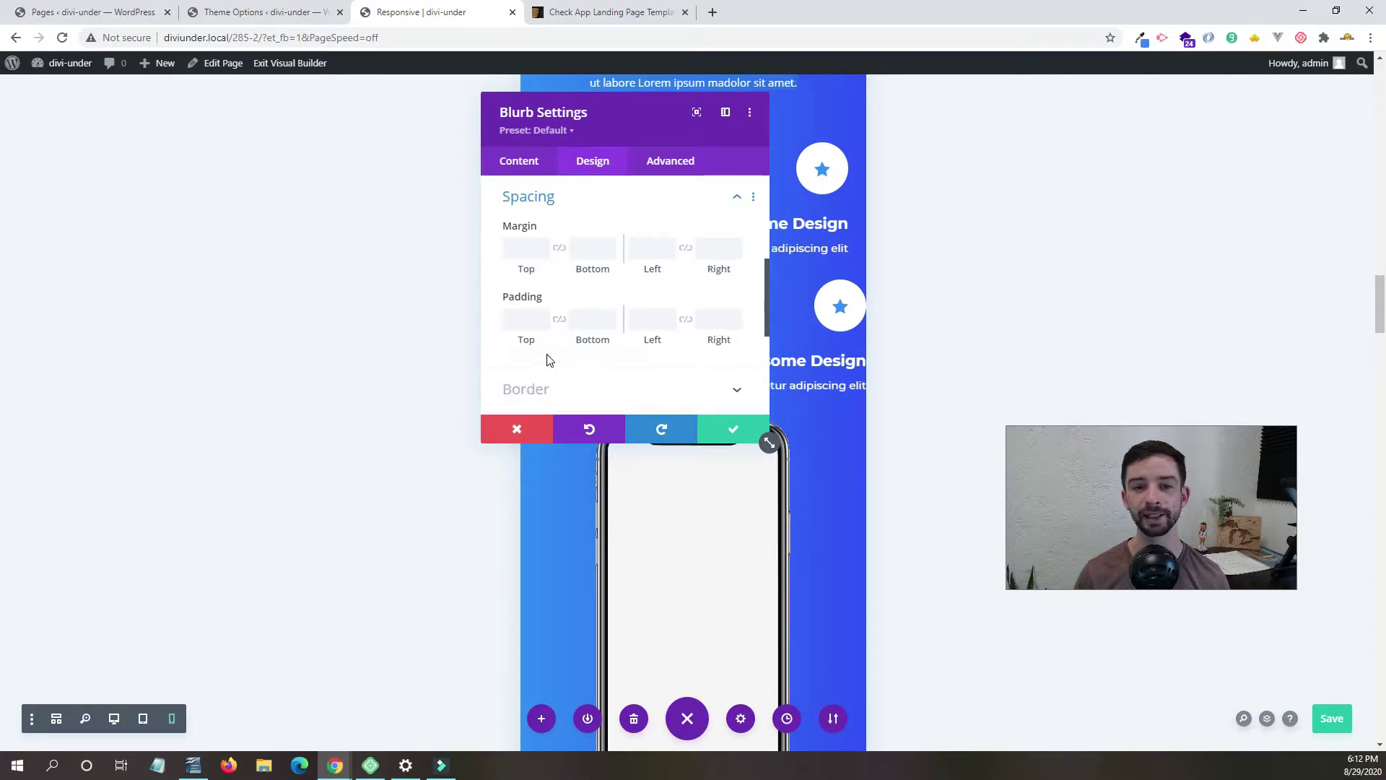
Enable device-specific padding for the second blurb above the phone image, set its right phone padding to 25px, and accept the settings.
mouse_move(594, 305)
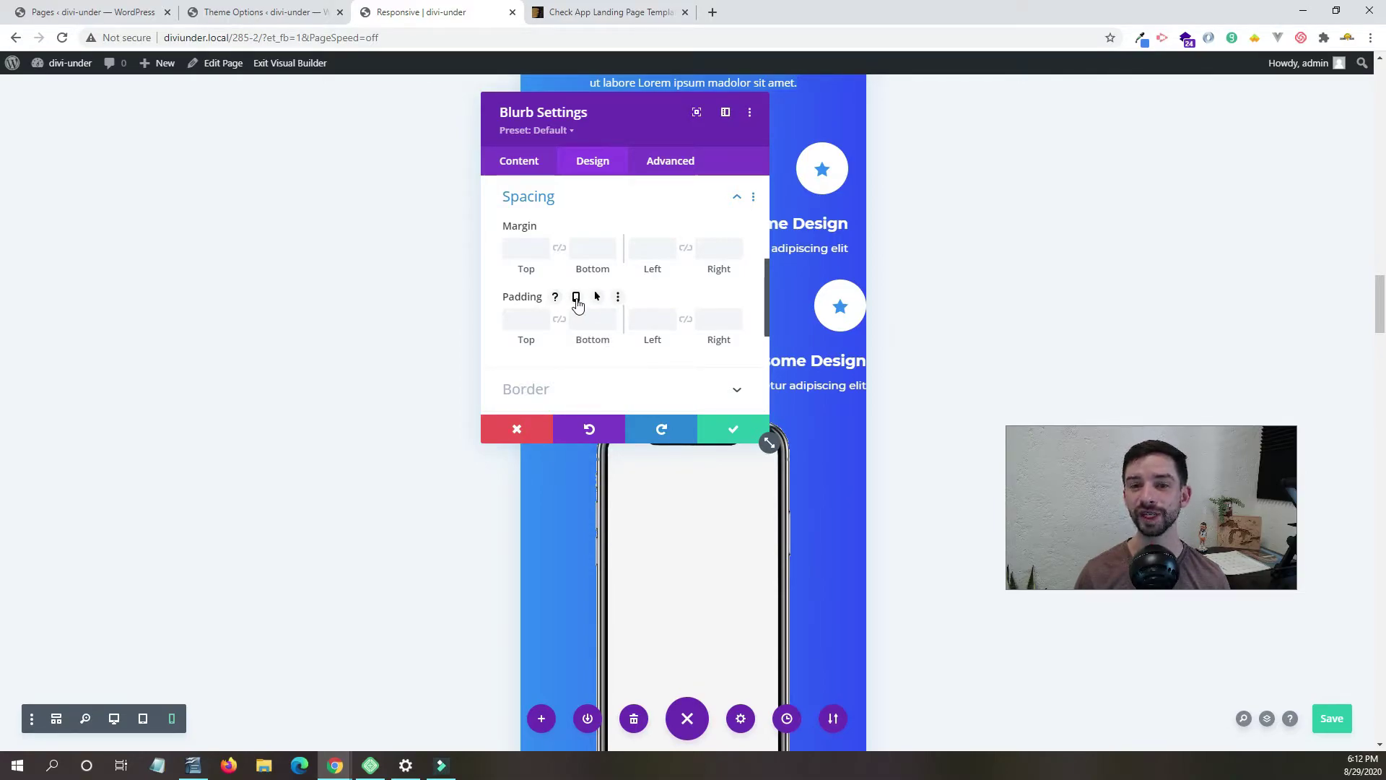
click(576, 298)
click(707, 325)
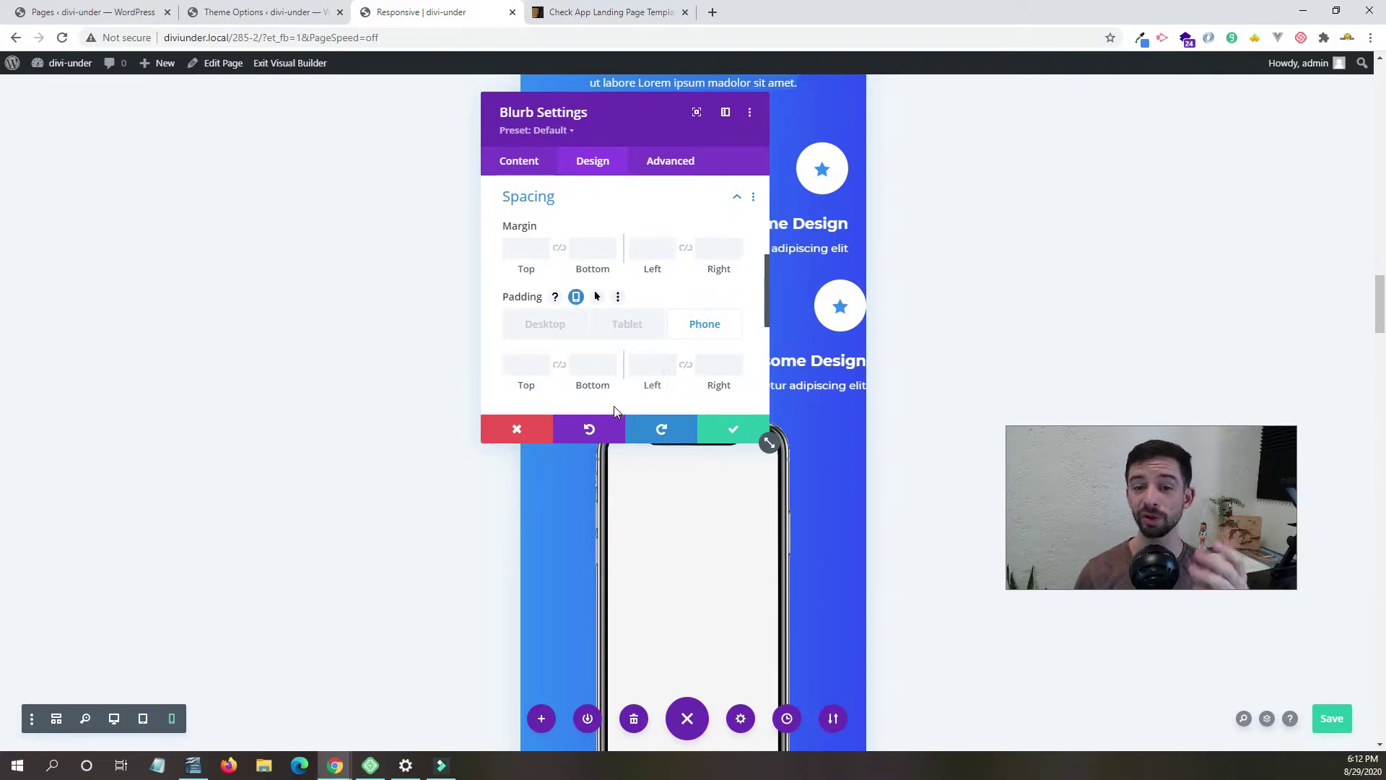
click(718, 361)
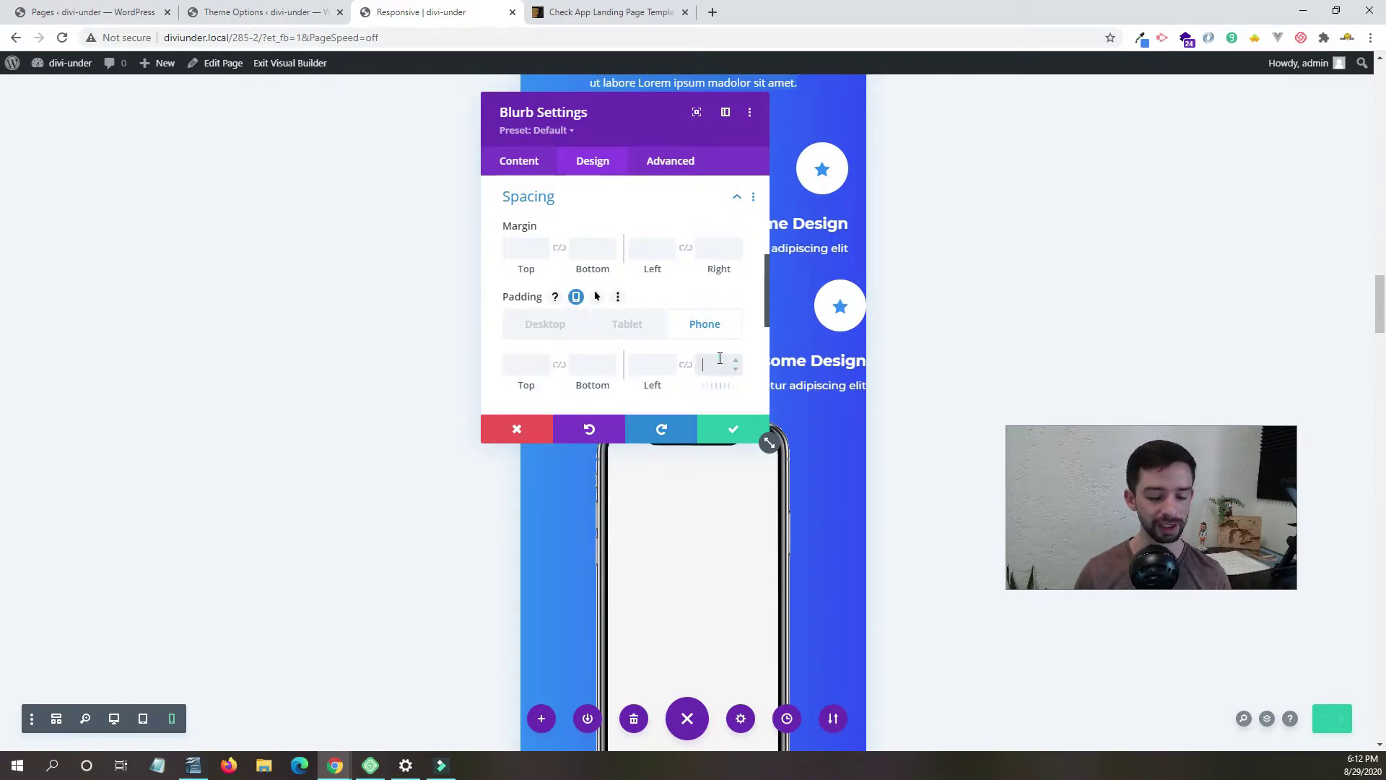
text(25)
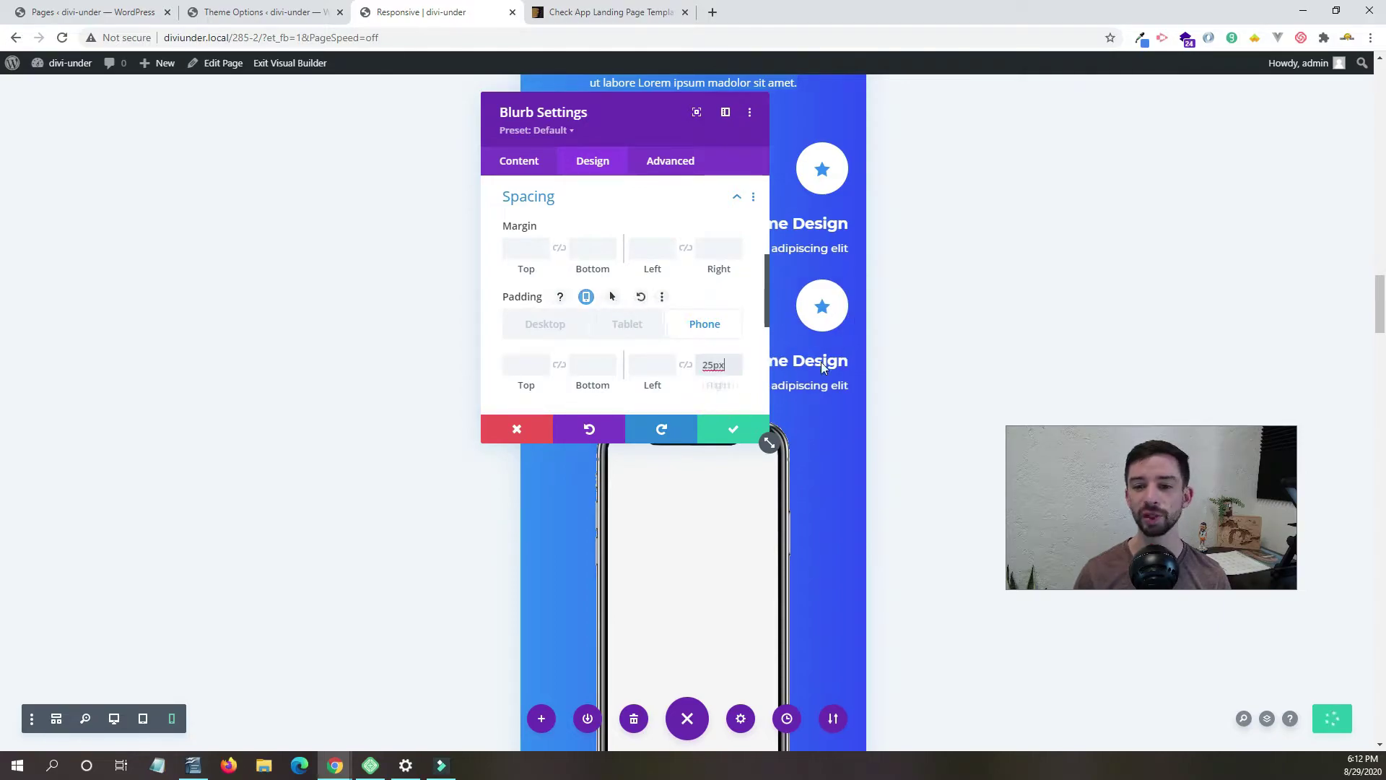
click(733, 429)
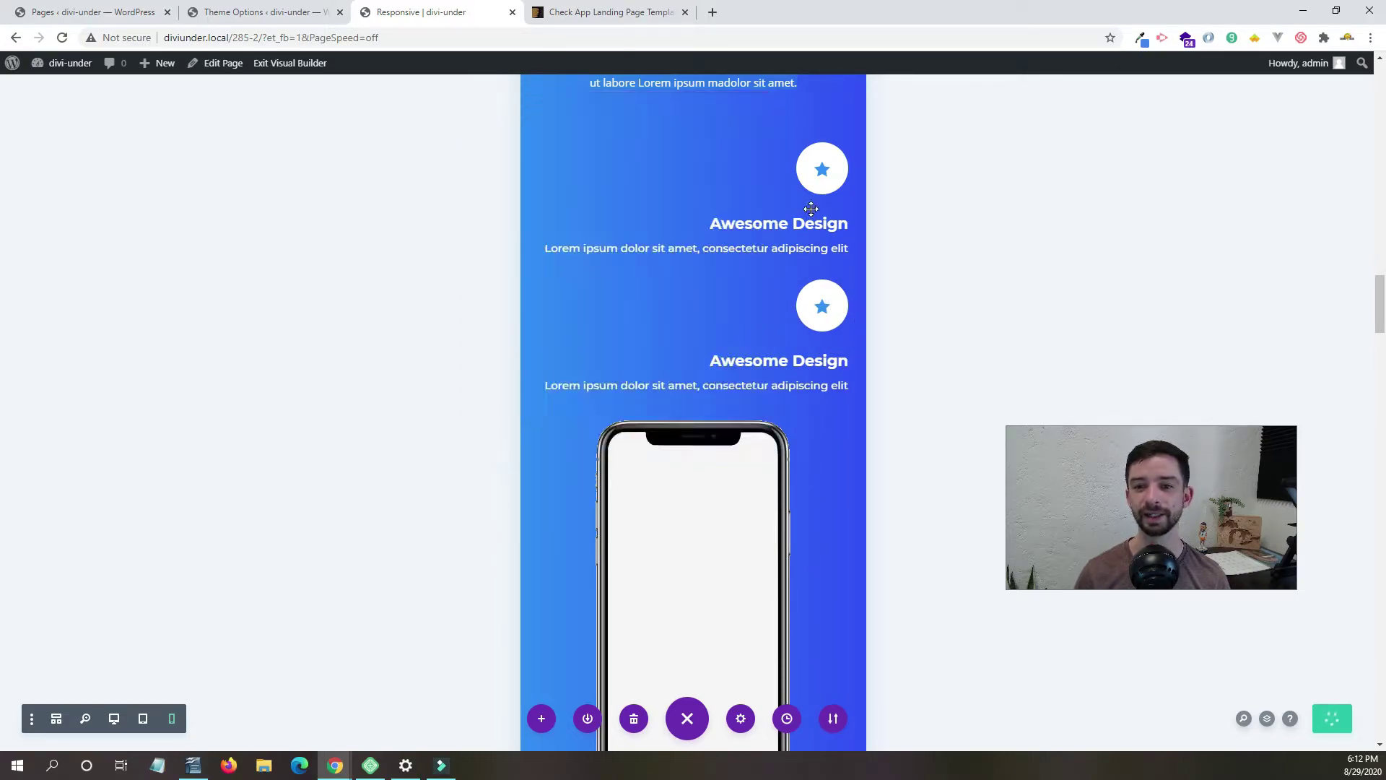
Set the left padding of the gift-icon blurb below the phone image to 25px and accept the settings.
scroll(743, 551, down, 8)
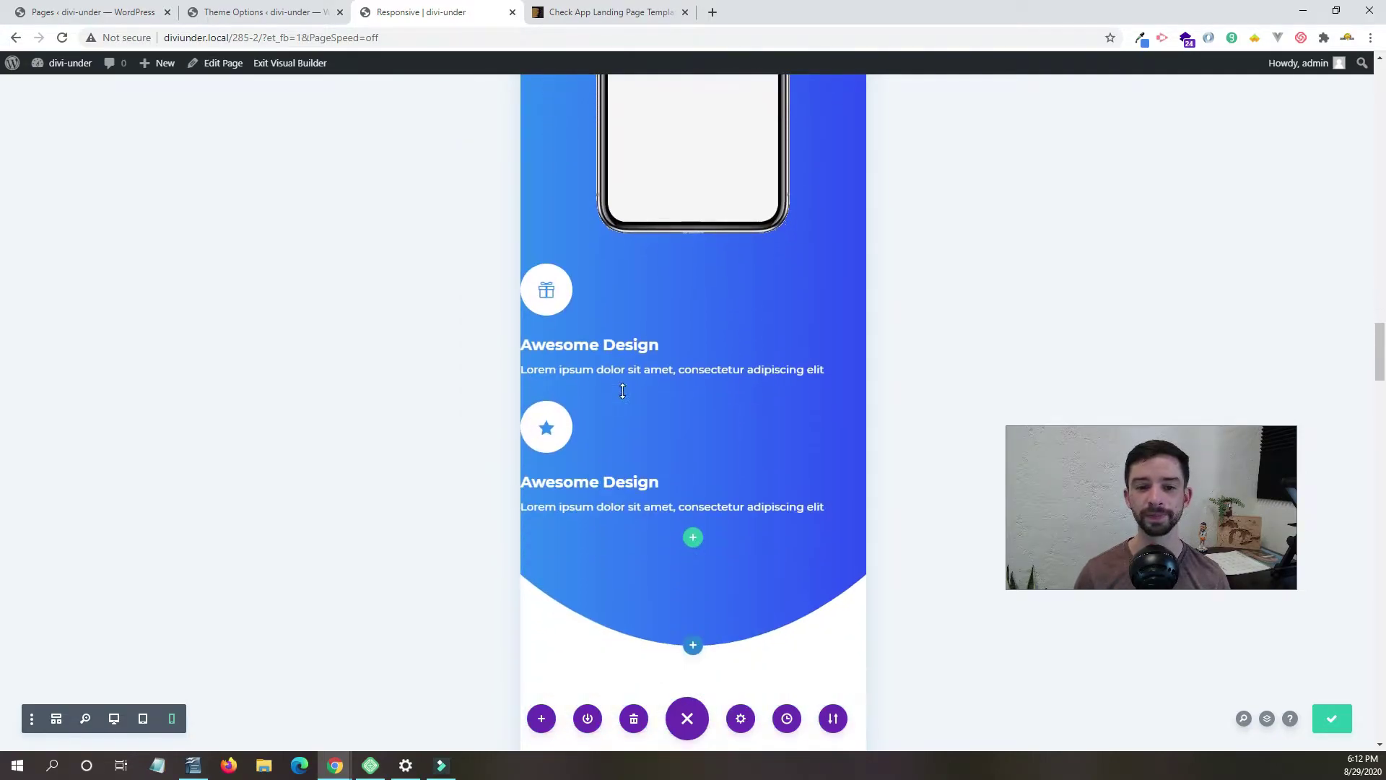
click(667, 302)
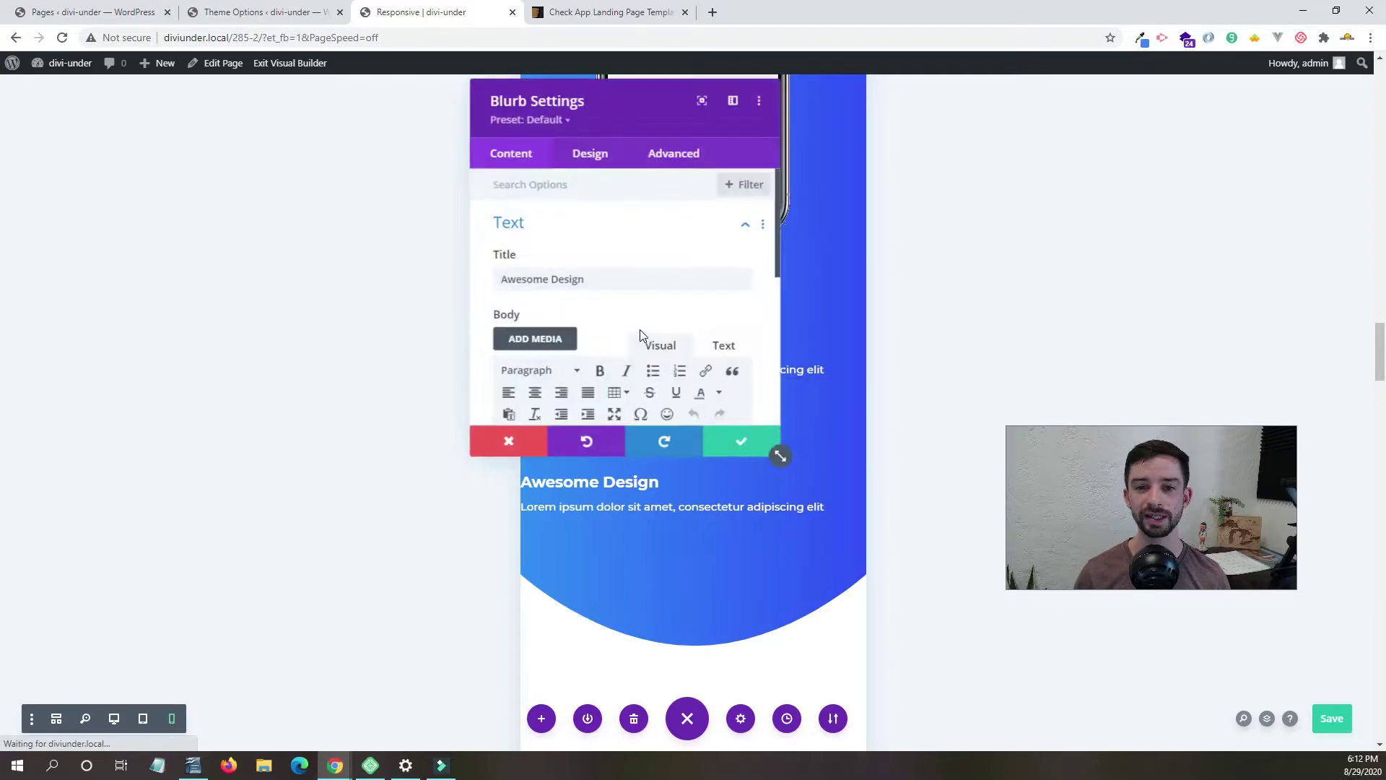
click(592, 163)
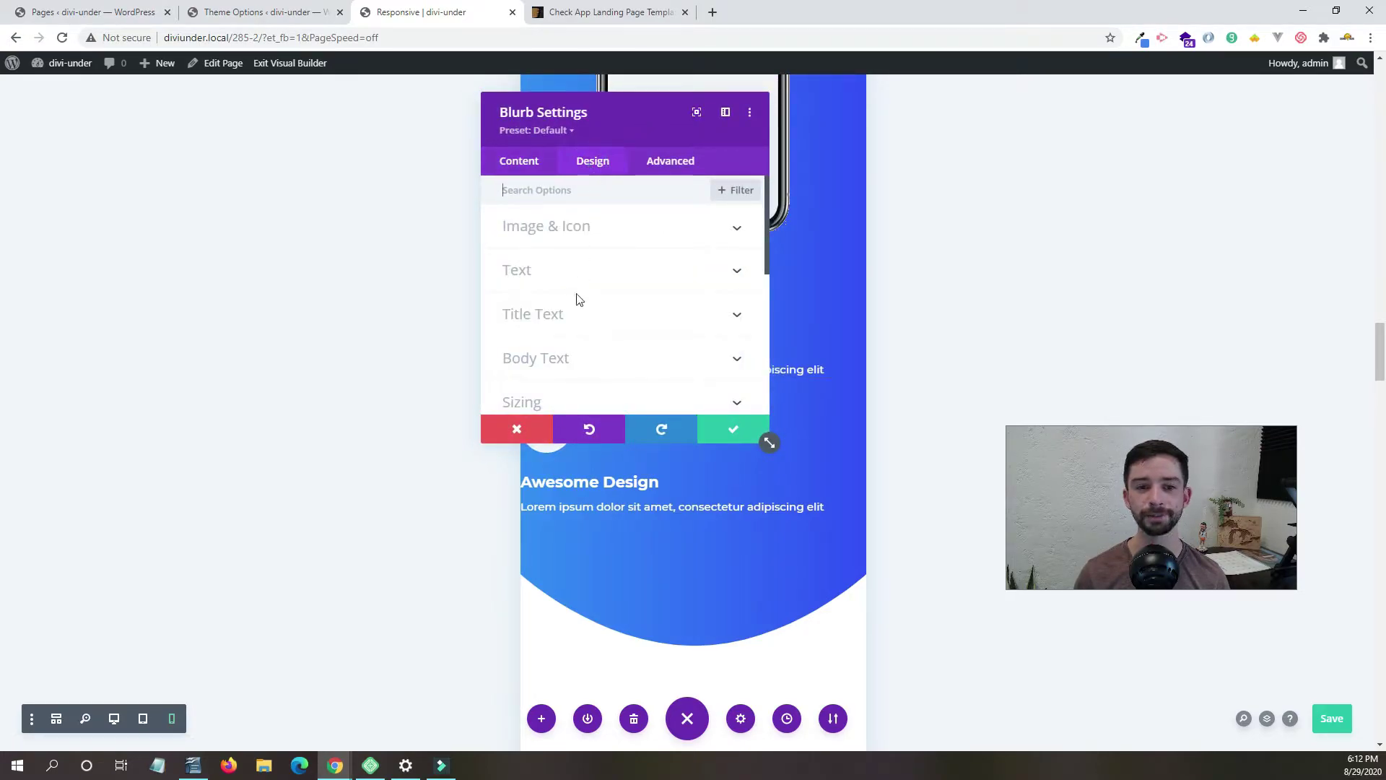
scroll(581, 303, down, 1)
click(567, 325)
scroll(568, 332, down, 5)
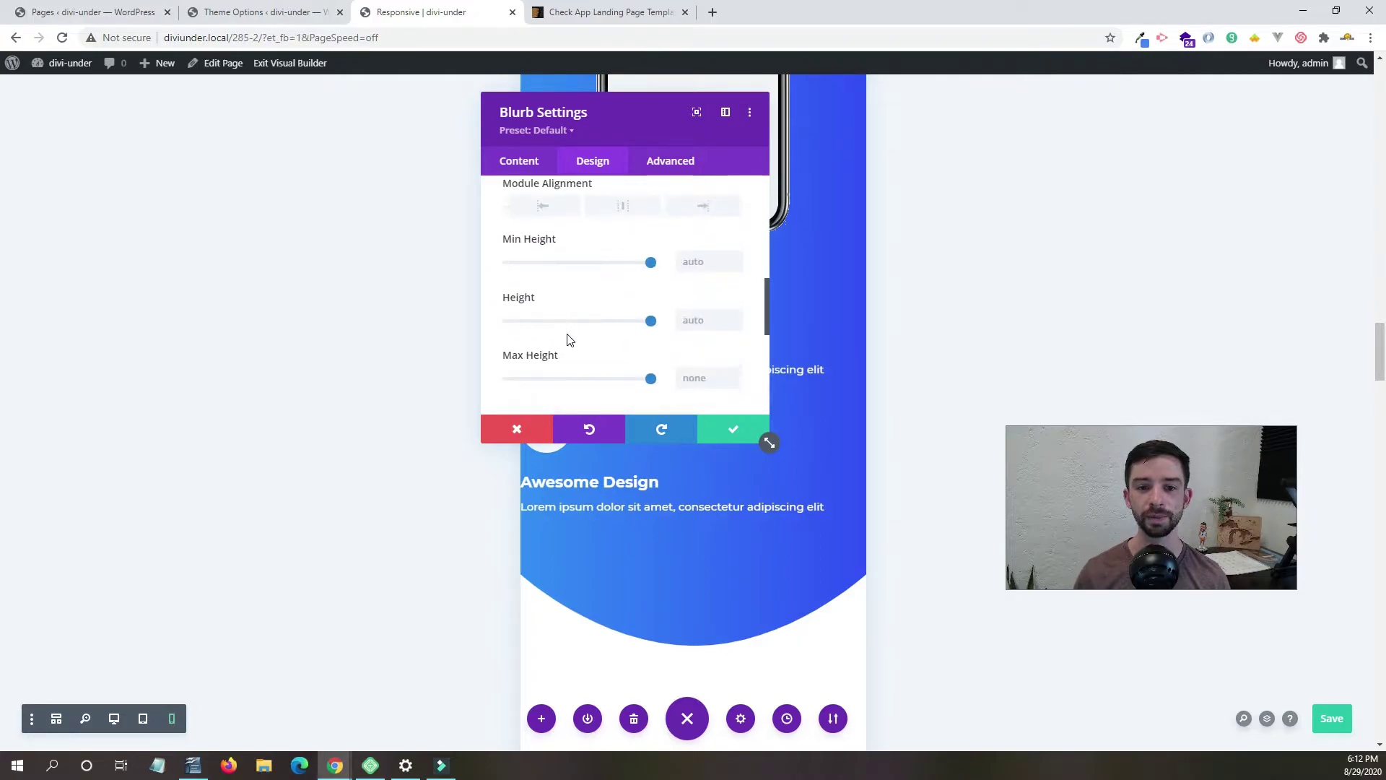
scroll(567, 239, up, 1)
click(560, 220)
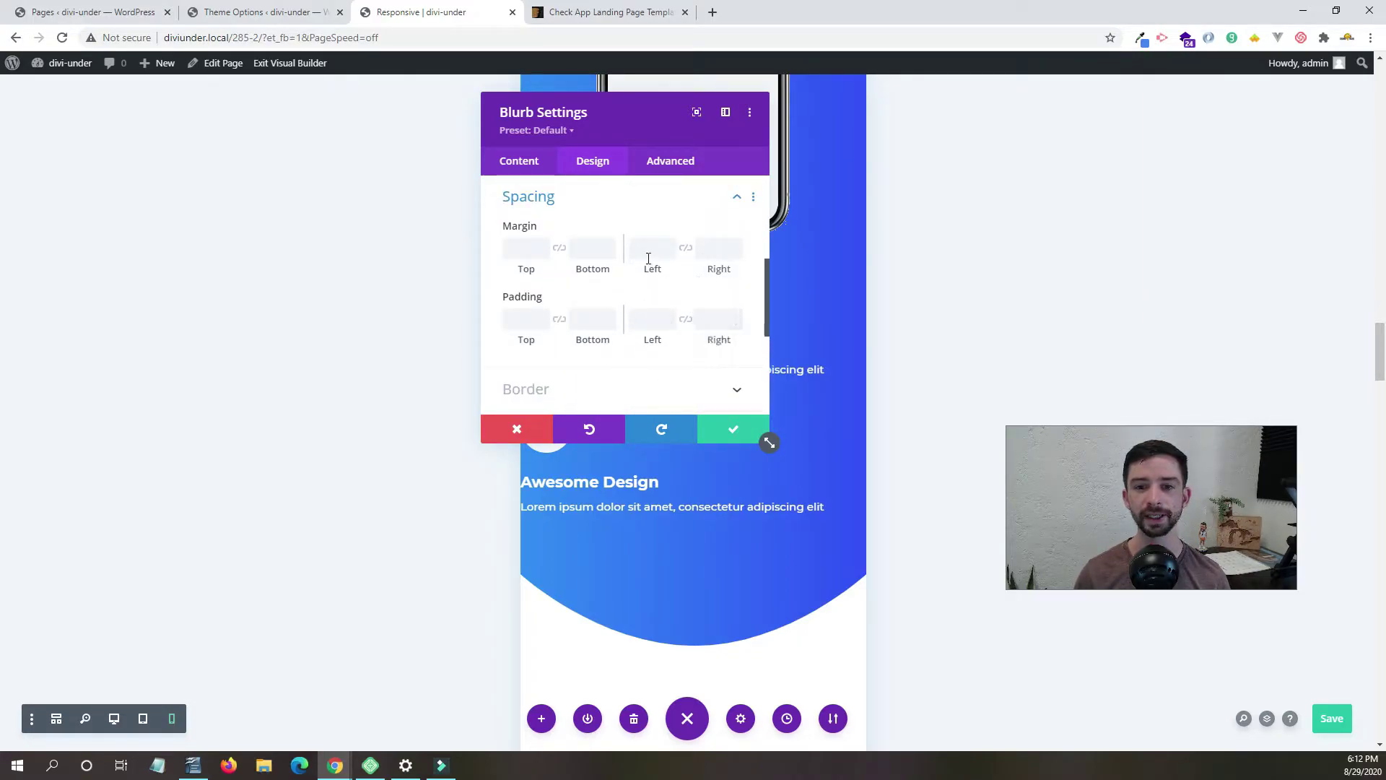
click(644, 322)
text(25px)
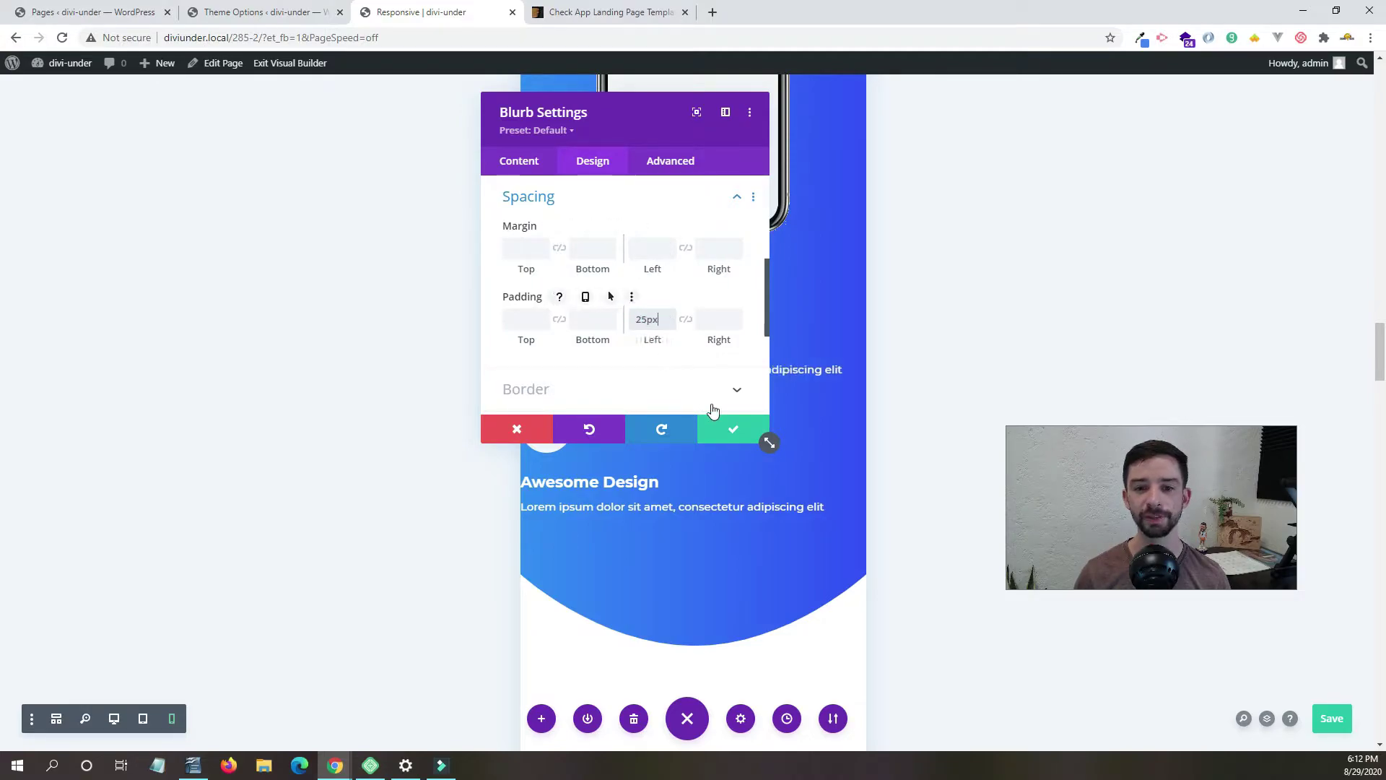
click(722, 432)
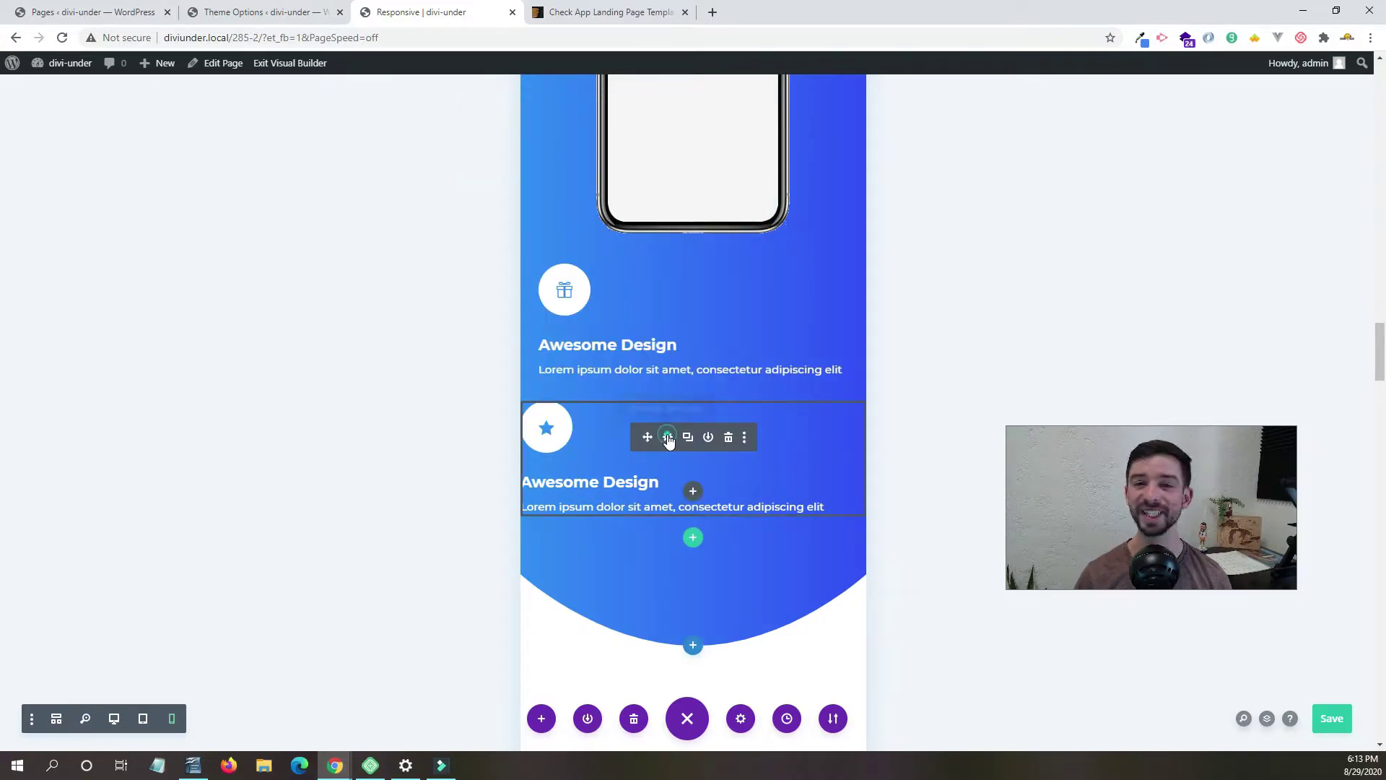
Set the left phone padding of the star-icon blurb below the phone image to 25px, accept the settings, and save the page.
click(667, 436)
click(572, 161)
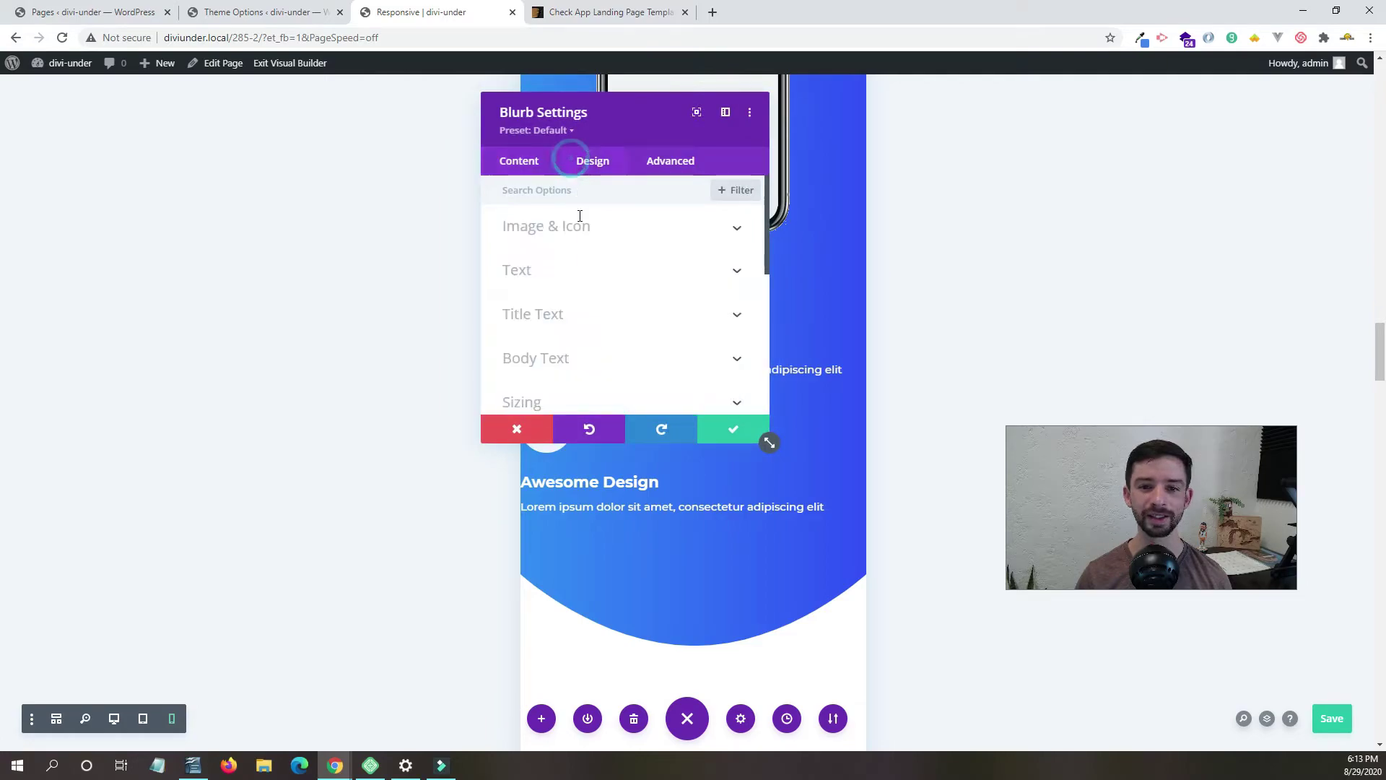
scroll(595, 383, down, 2)
click(566, 367)
scroll(635, 375, down, 4)
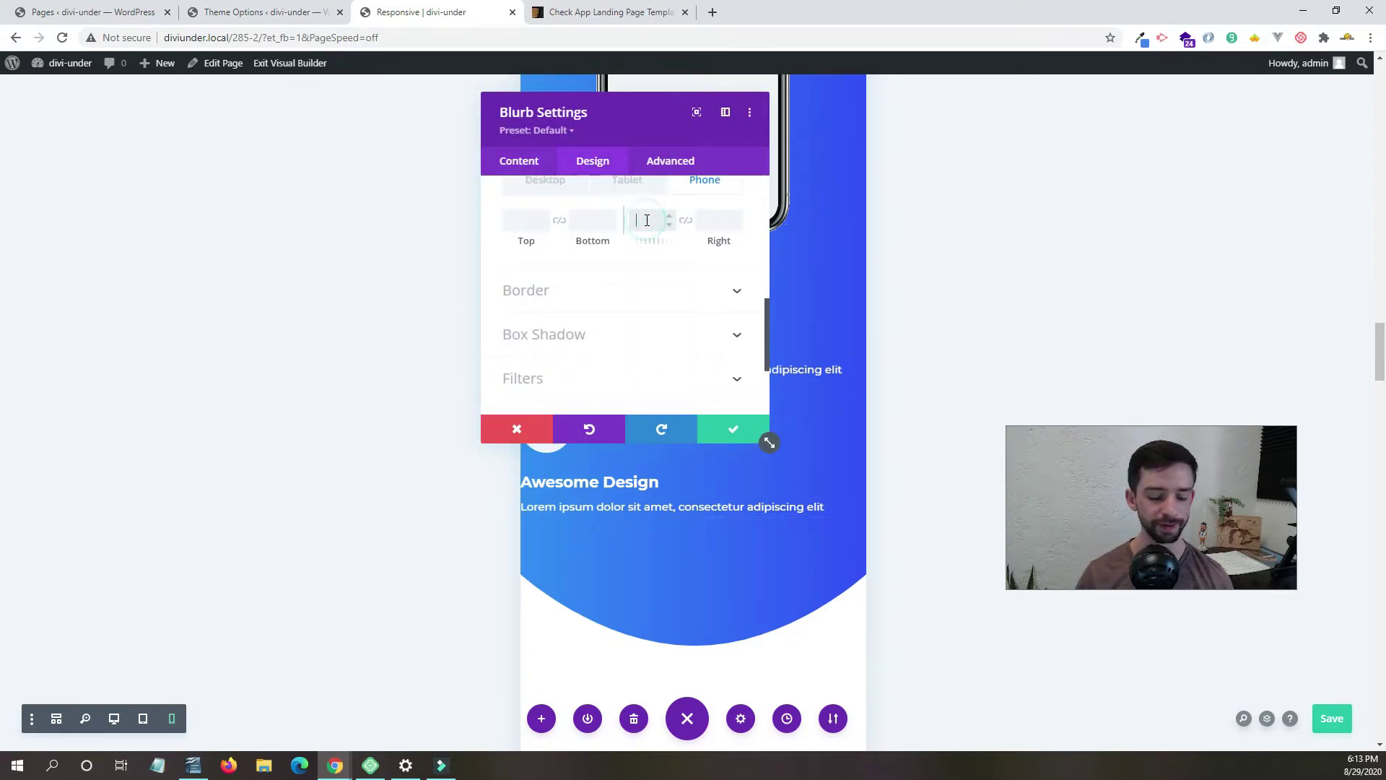
scroll(653, 353, up, 3)
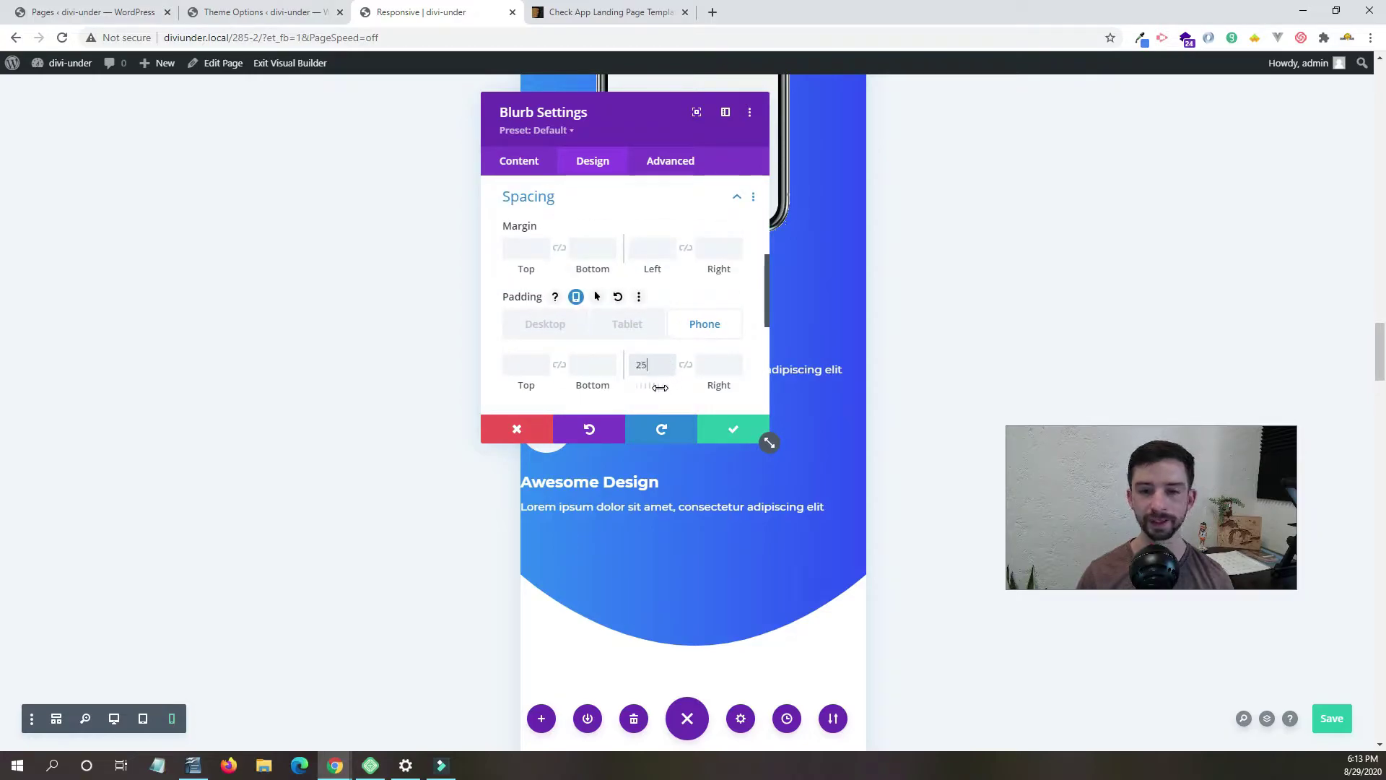
click(714, 428)
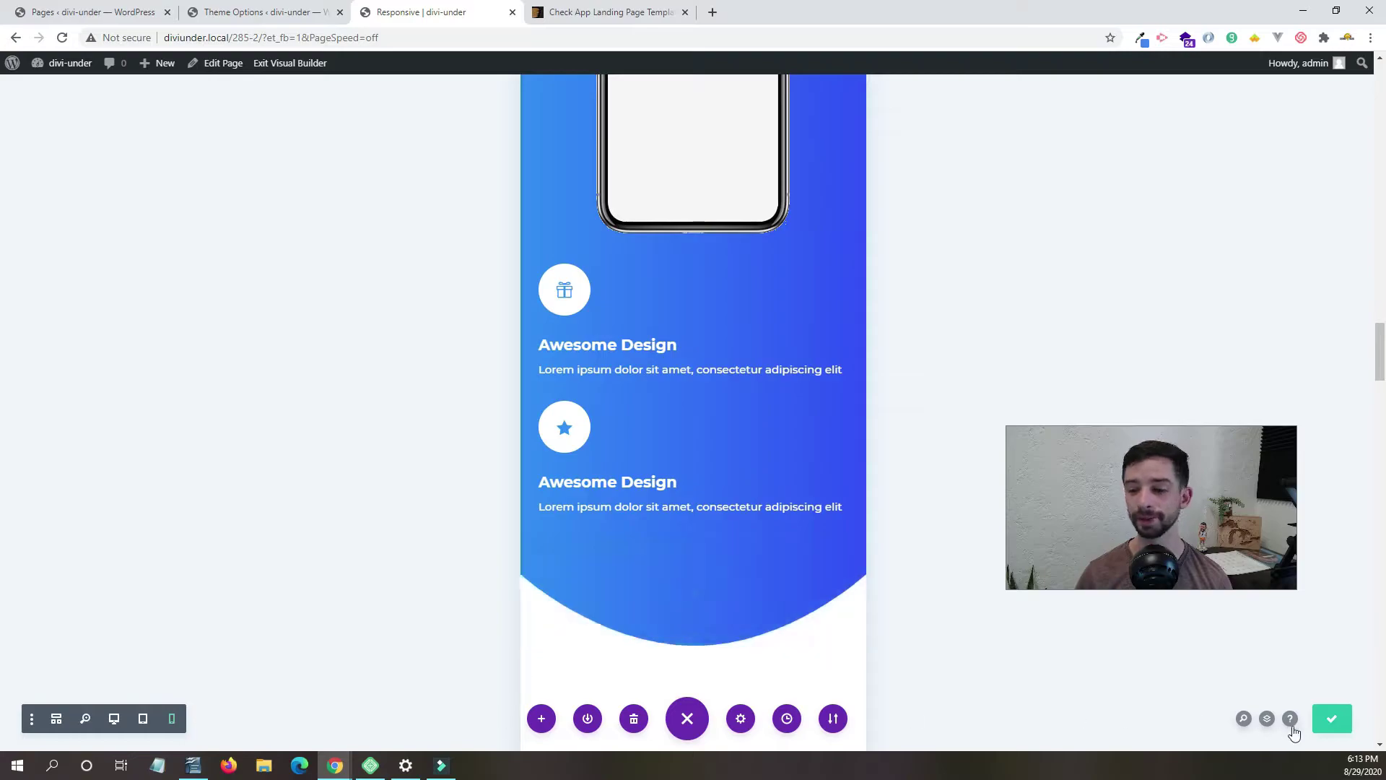
click(1335, 722)
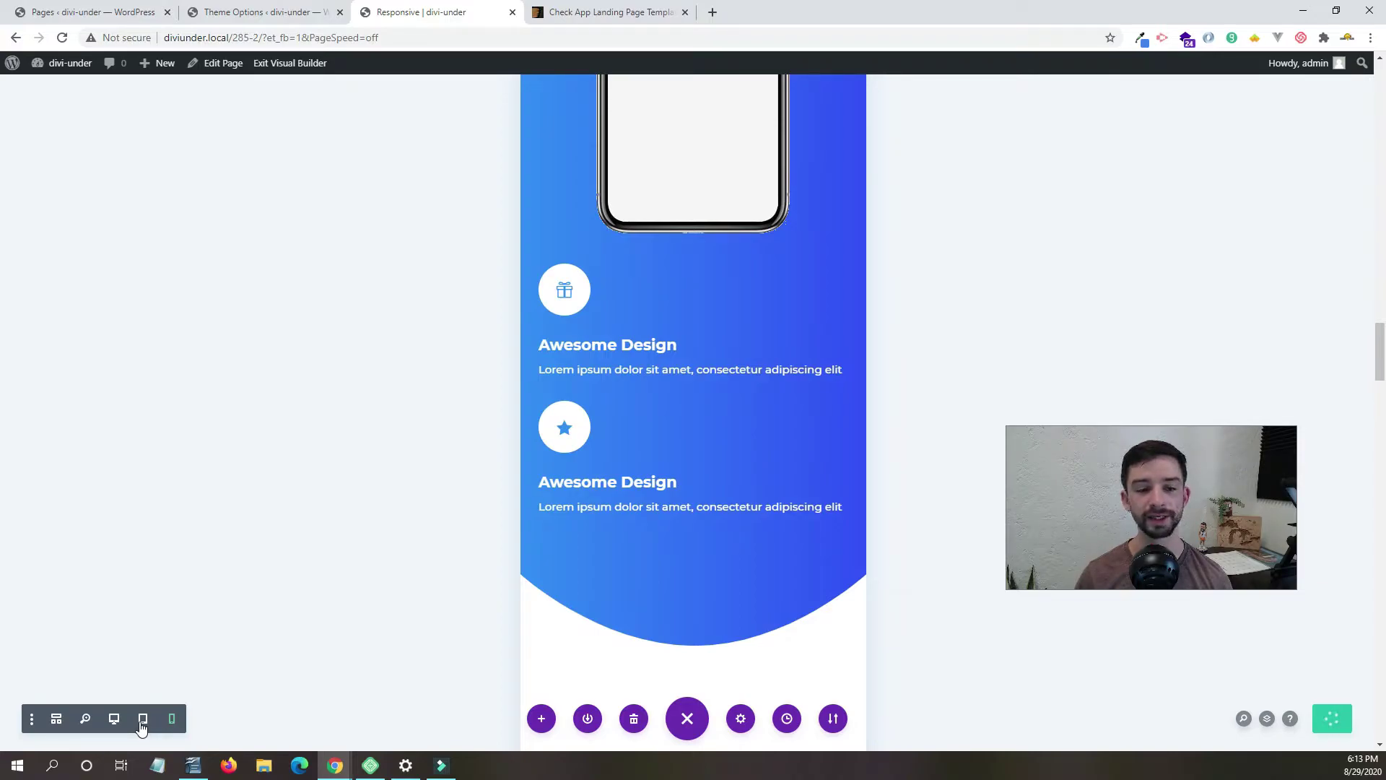
Switch to the tablet preview, set the Features section's tablet max height to none, and accept the section settings.
click(143, 726)
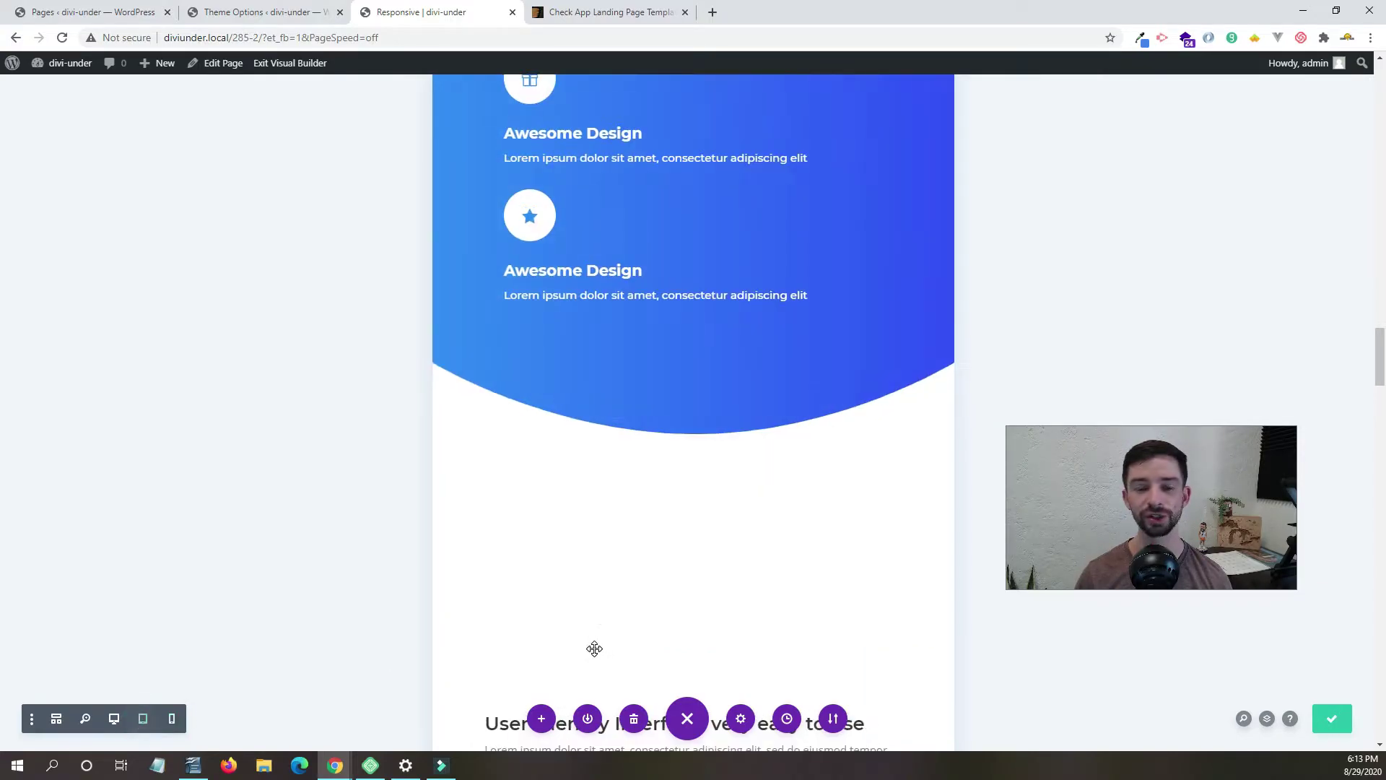
scroll(652, 568, up, 15)
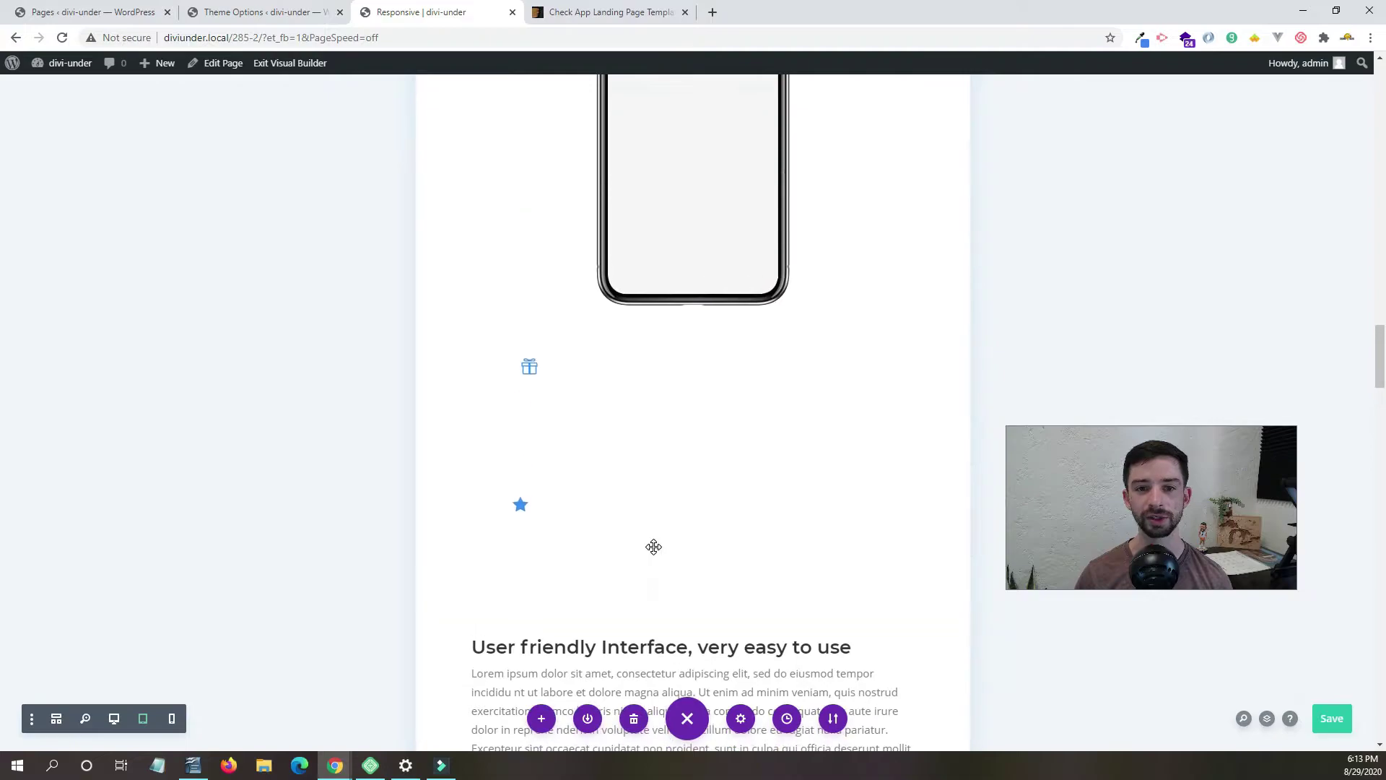
scroll(777, 387, up, 4)
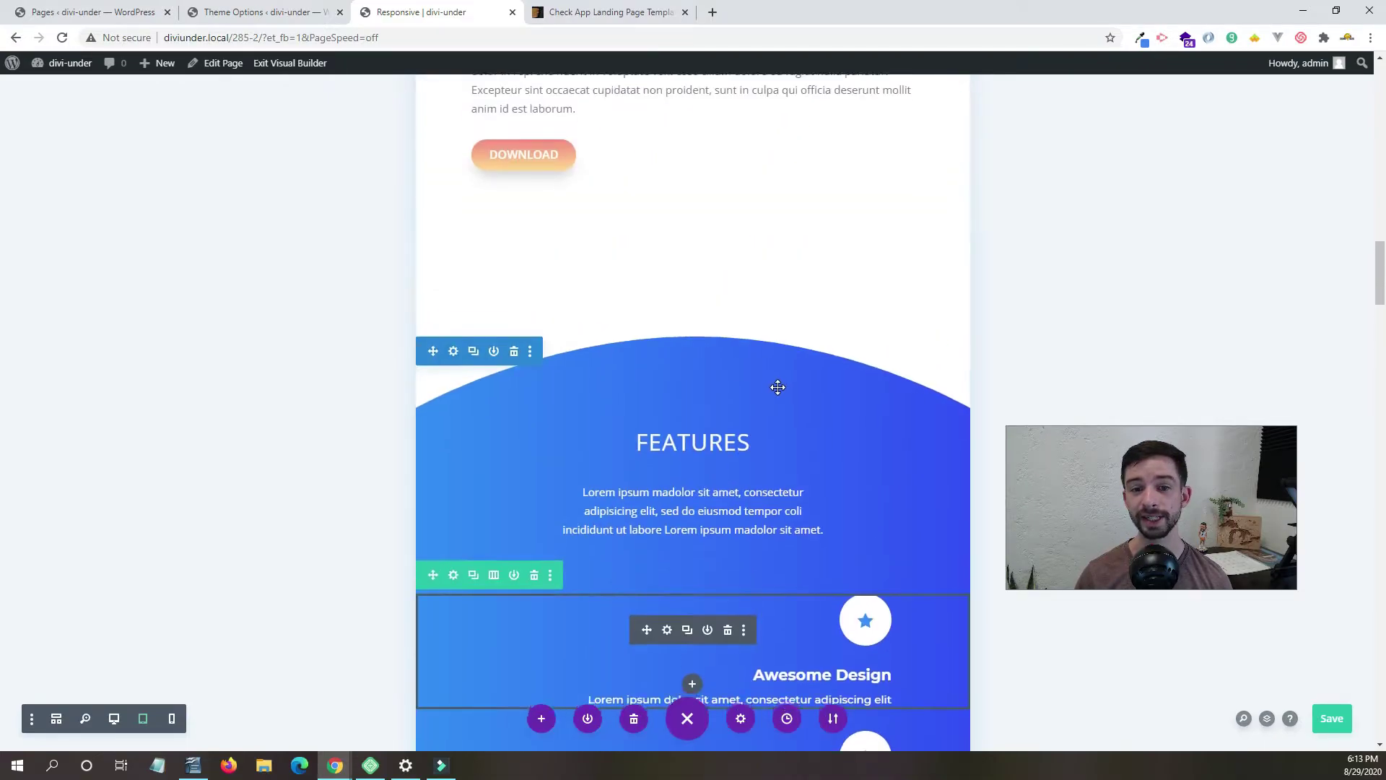
scroll(727, 430, down, 13)
scroll(572, 512, up, 10)
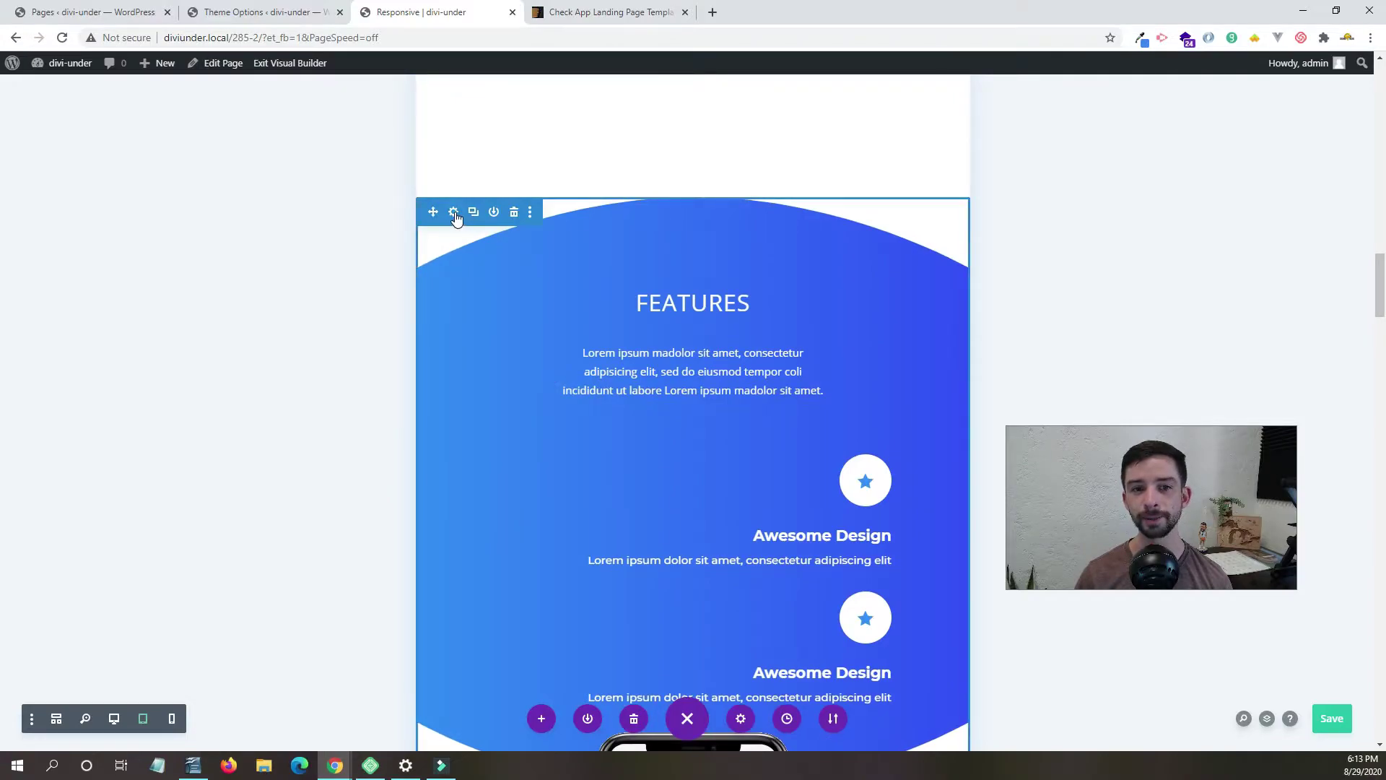
click(454, 213)
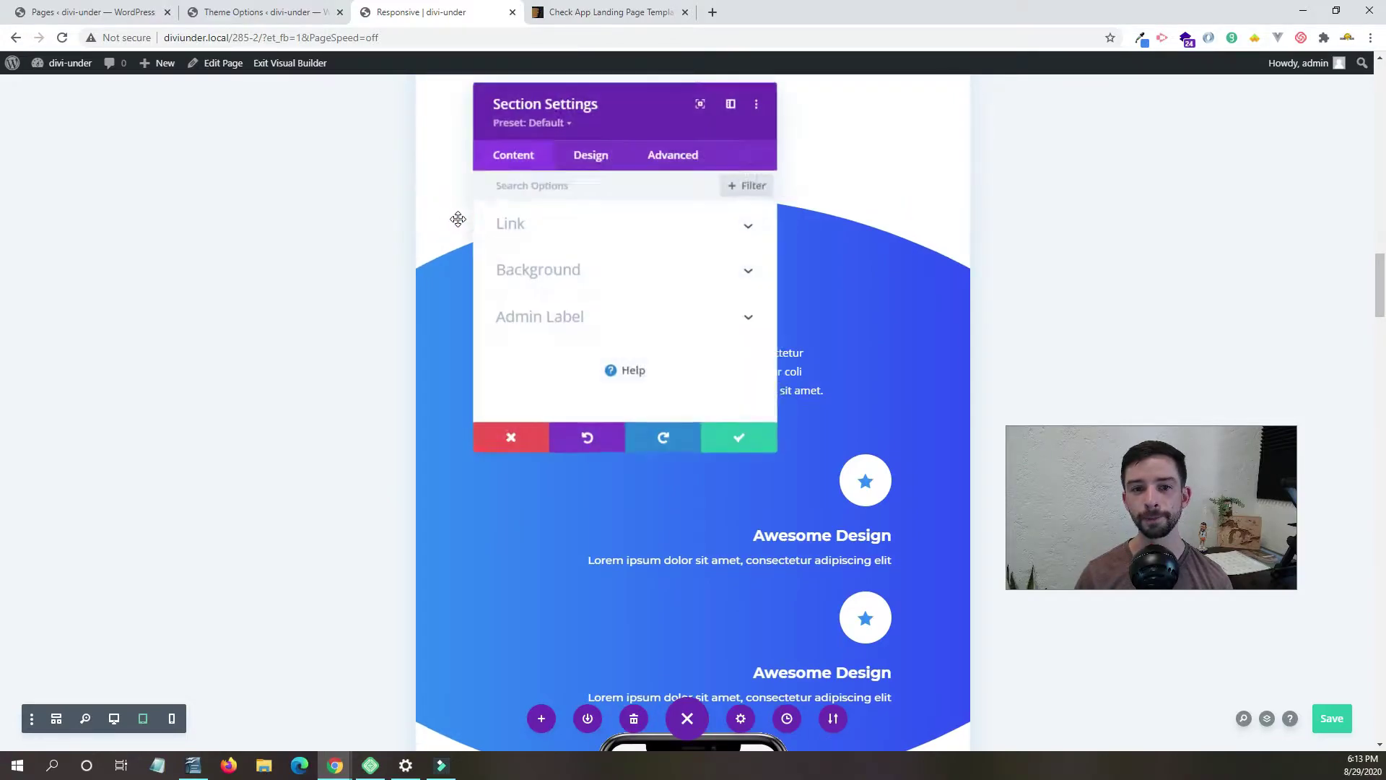
click(597, 164)
click(603, 326)
scroll(605, 325, down, 4)
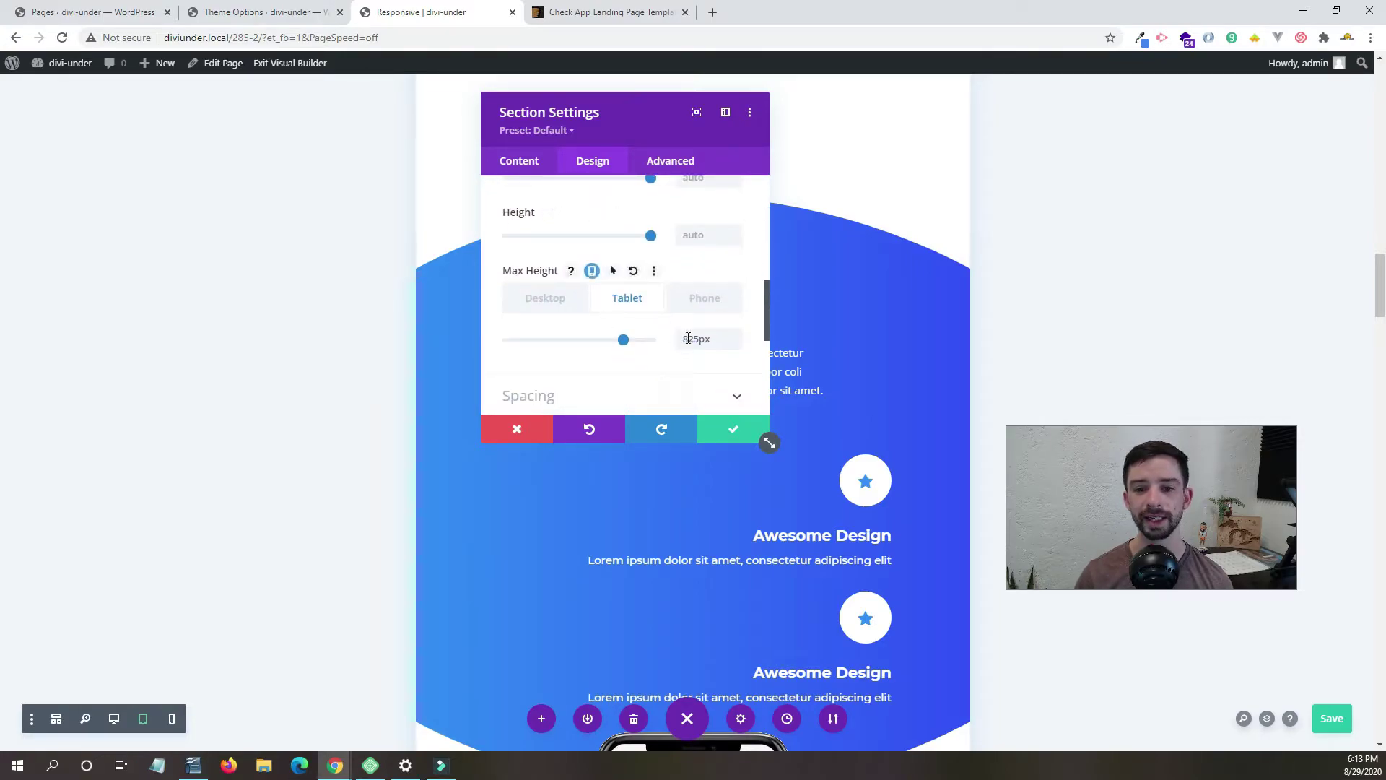
double_click(696, 339)
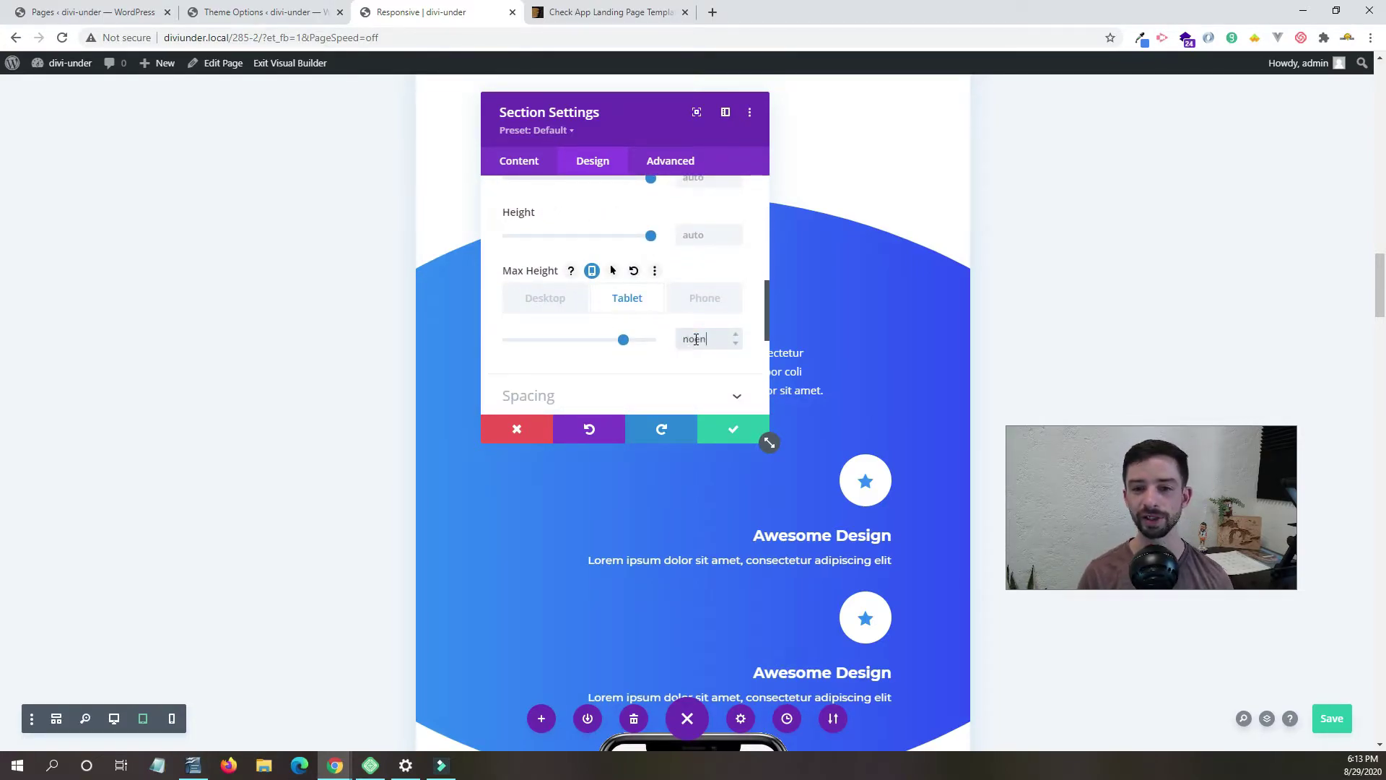
click(733, 431)
Review the rest of the page in the tablet preview, down to the phone image and text above the newsletter section.
scroll(726, 432, down, 4)
scroll(725, 431, down, 2)
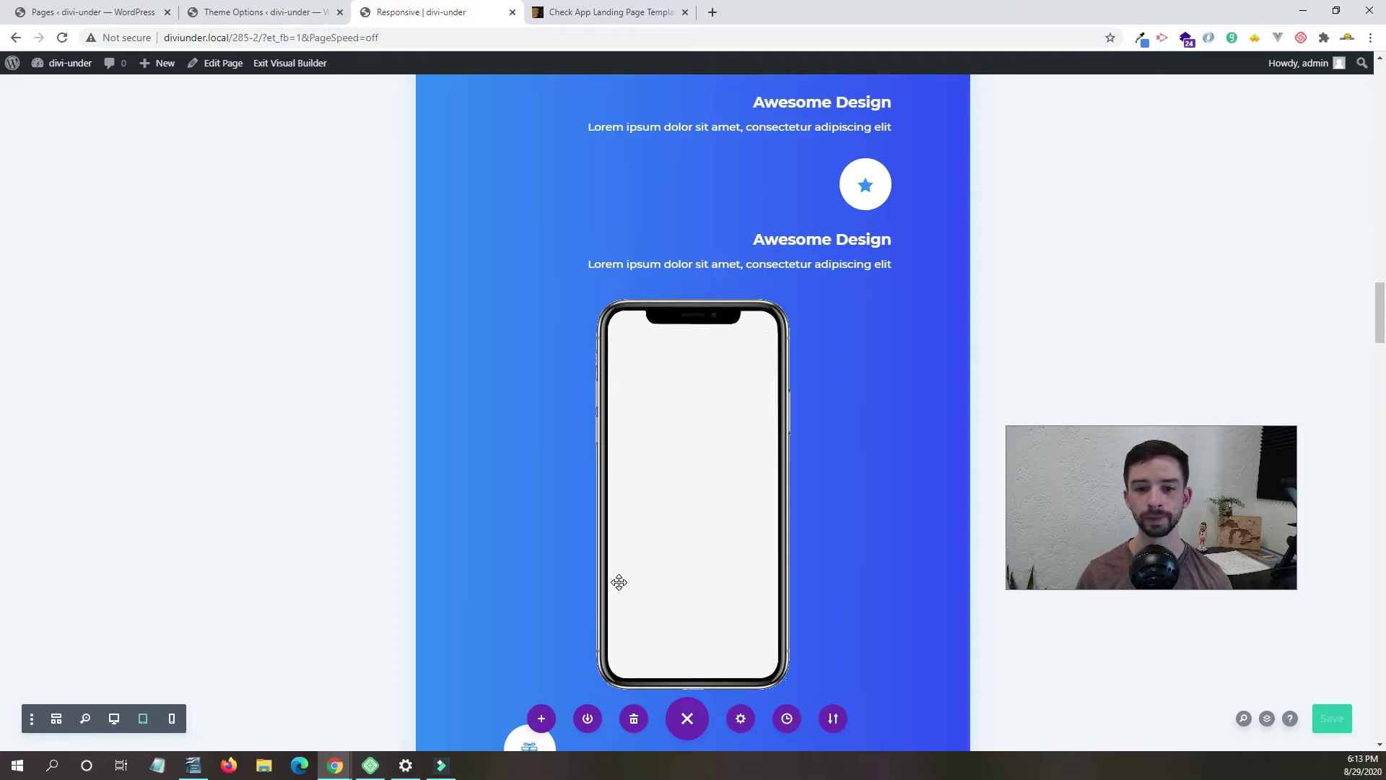
scroll(619, 581, down, 7)
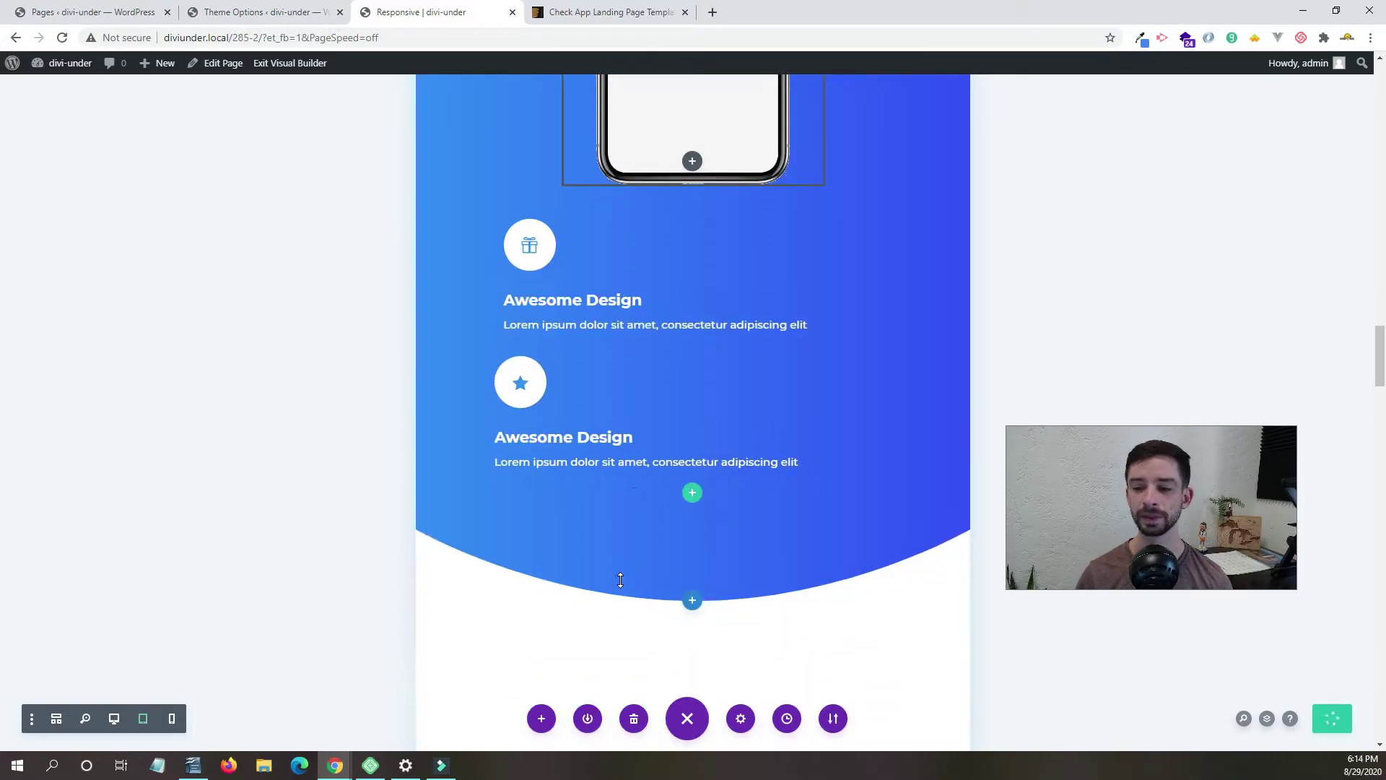
scroll(620, 580, down, 20)
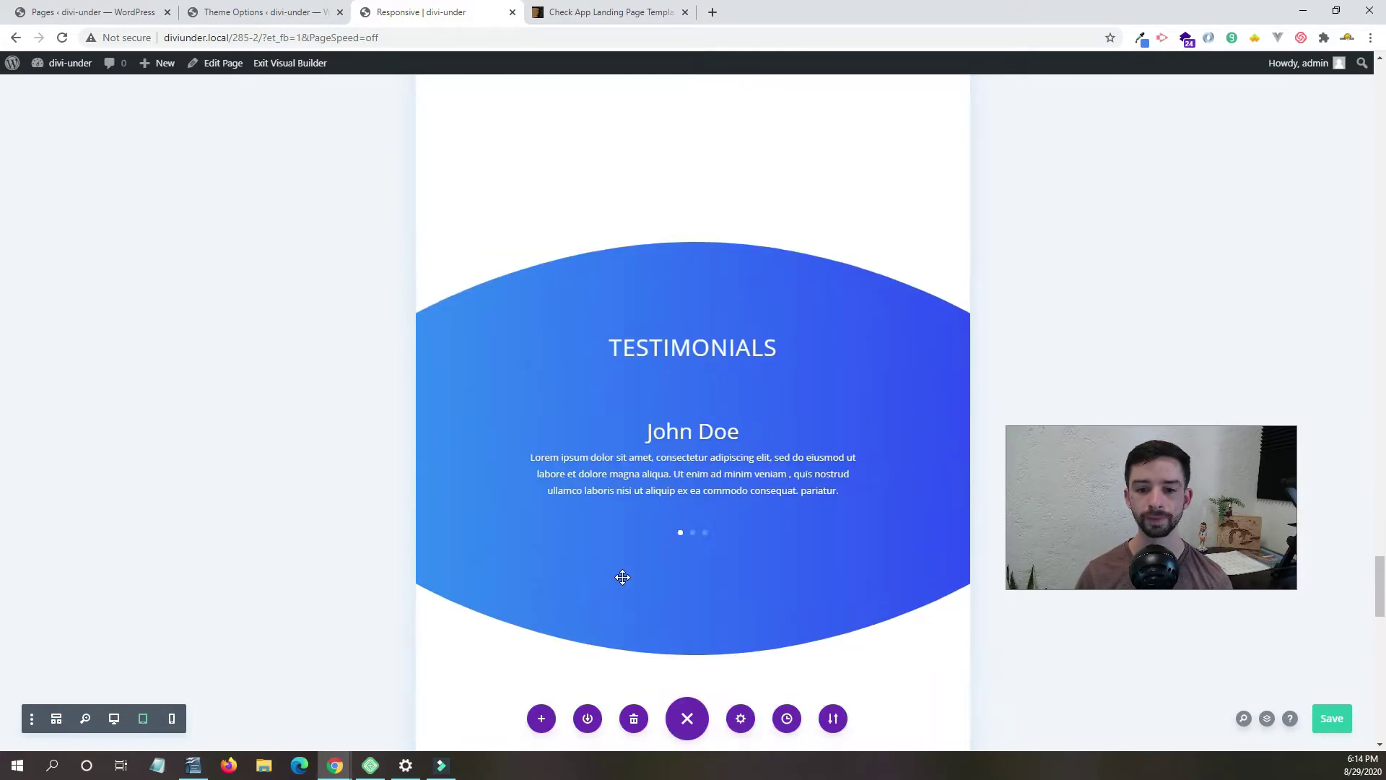
scroll(621, 574, down, 8)
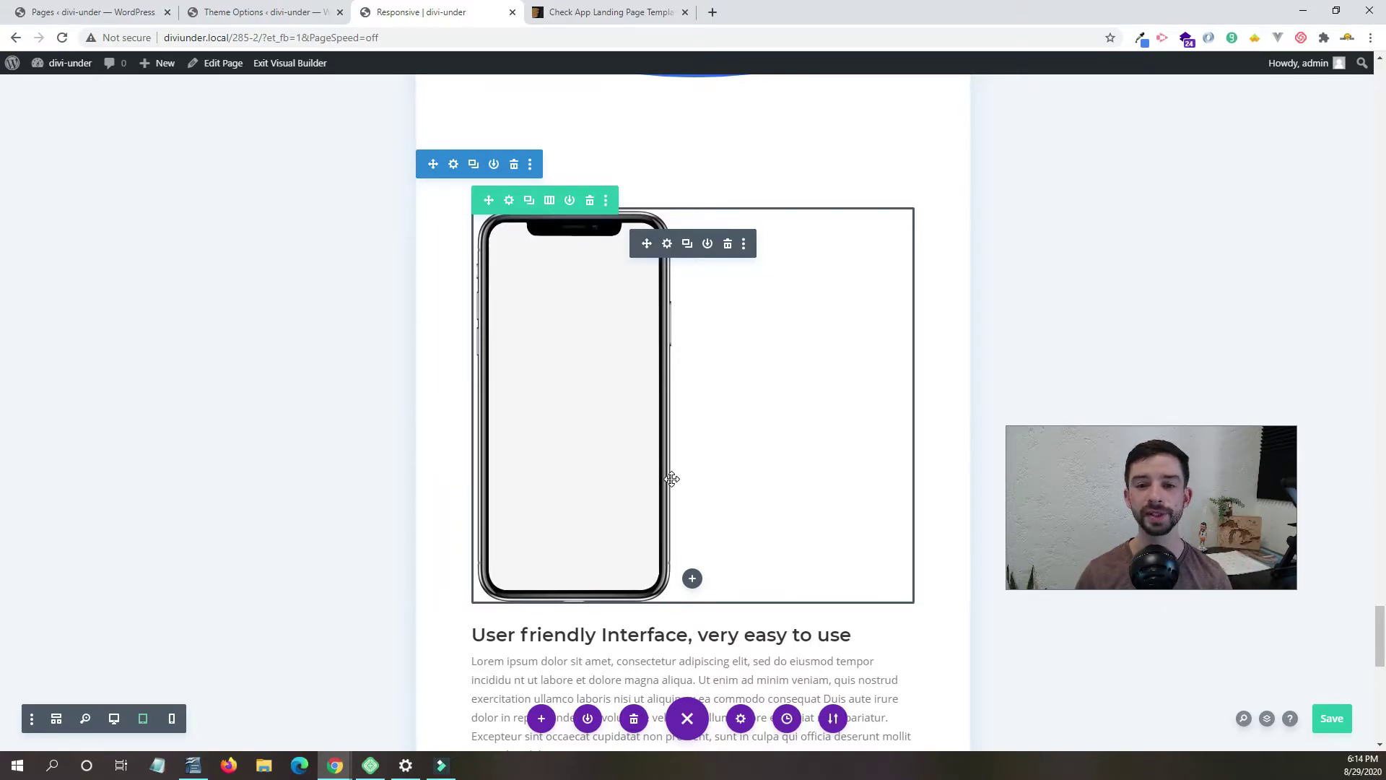
scroll(668, 473, down, 3)
scroll(642, 455, up, 2)
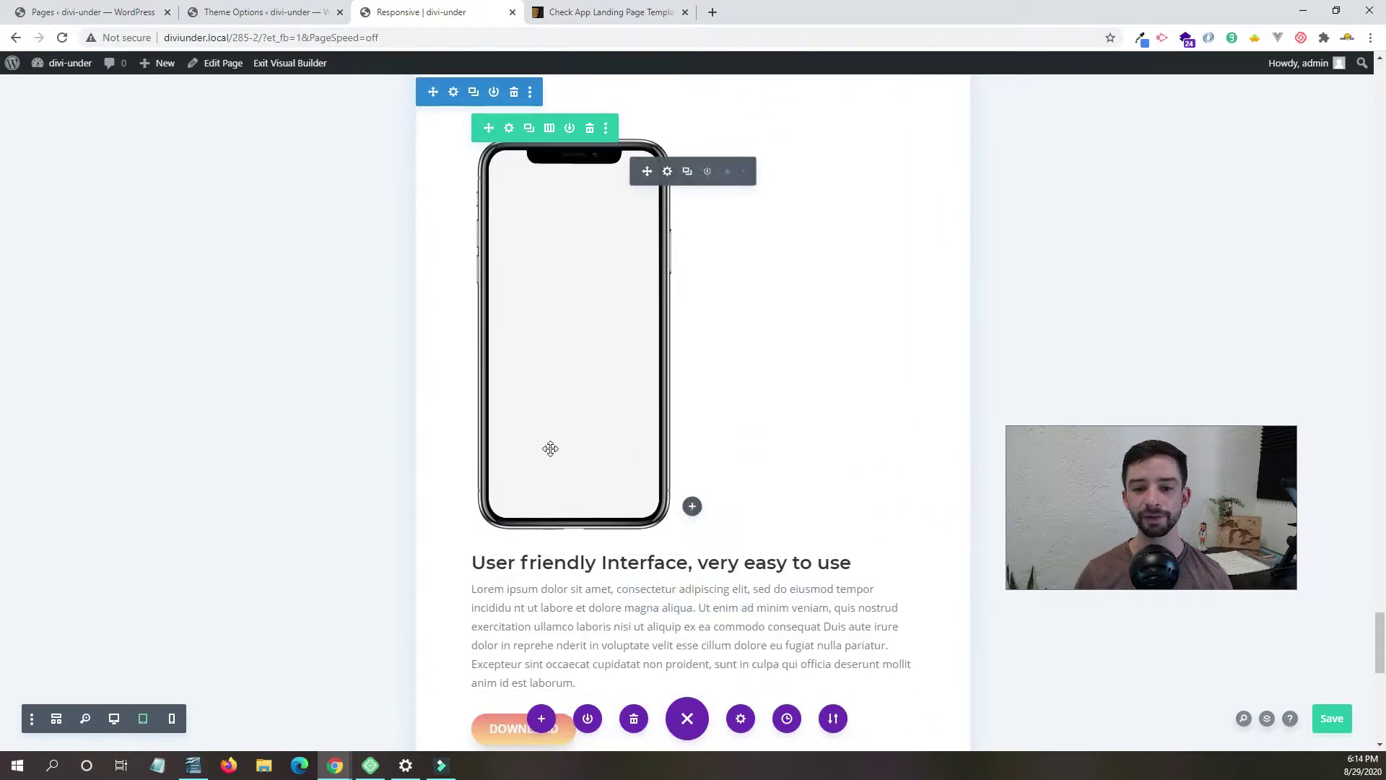
scroll(551, 449, up, 1)
scroll(649, 505, down, 3)
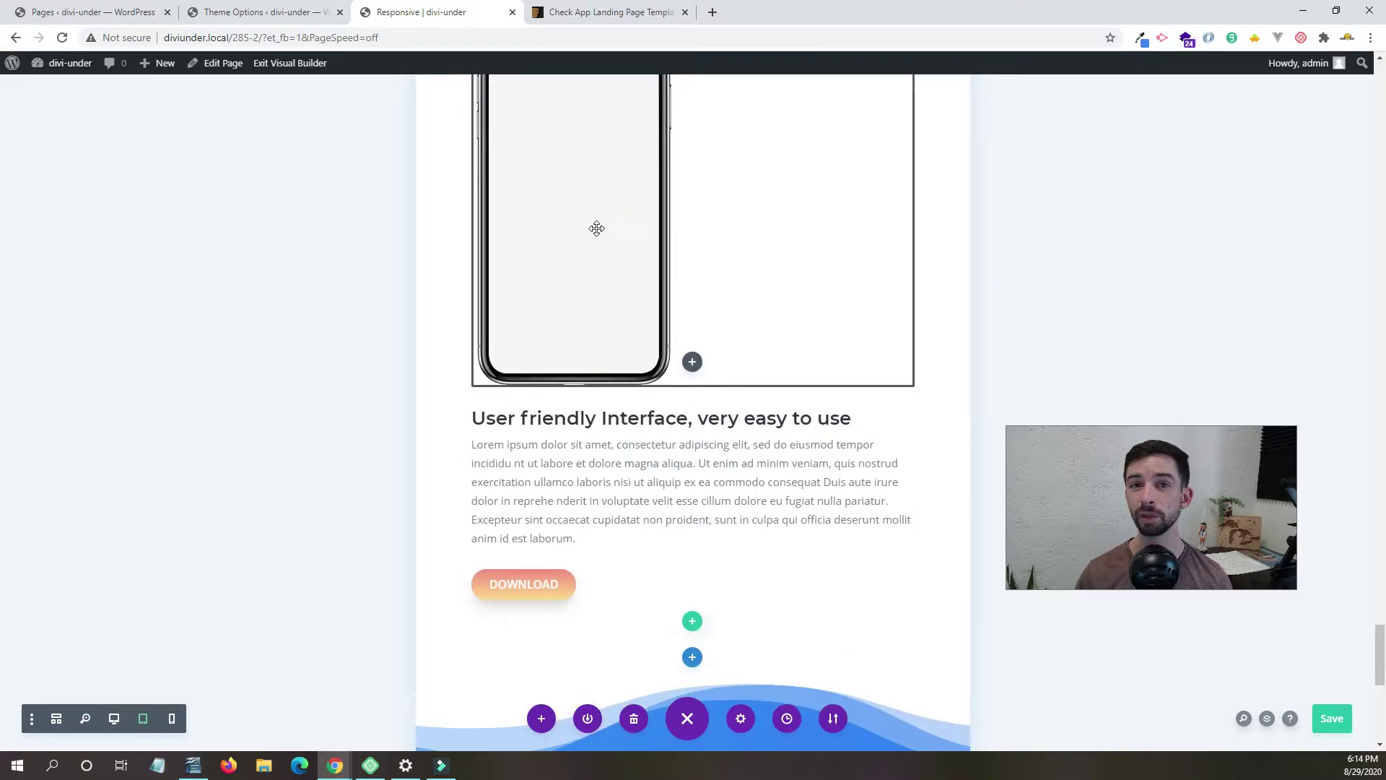
scroll(628, 296, up, 3)
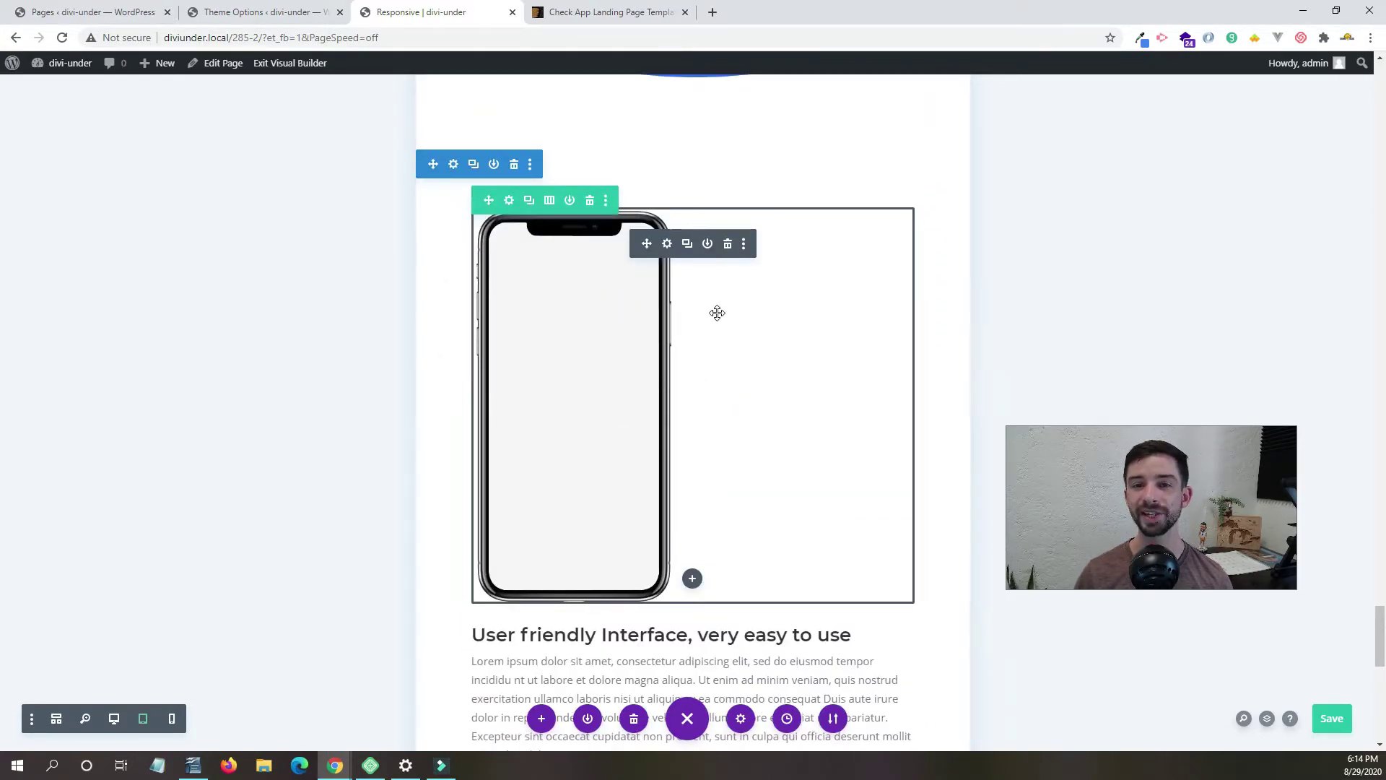
Open the design settings of the phone image above the newsletter section and look through its sizing options.
click(667, 244)
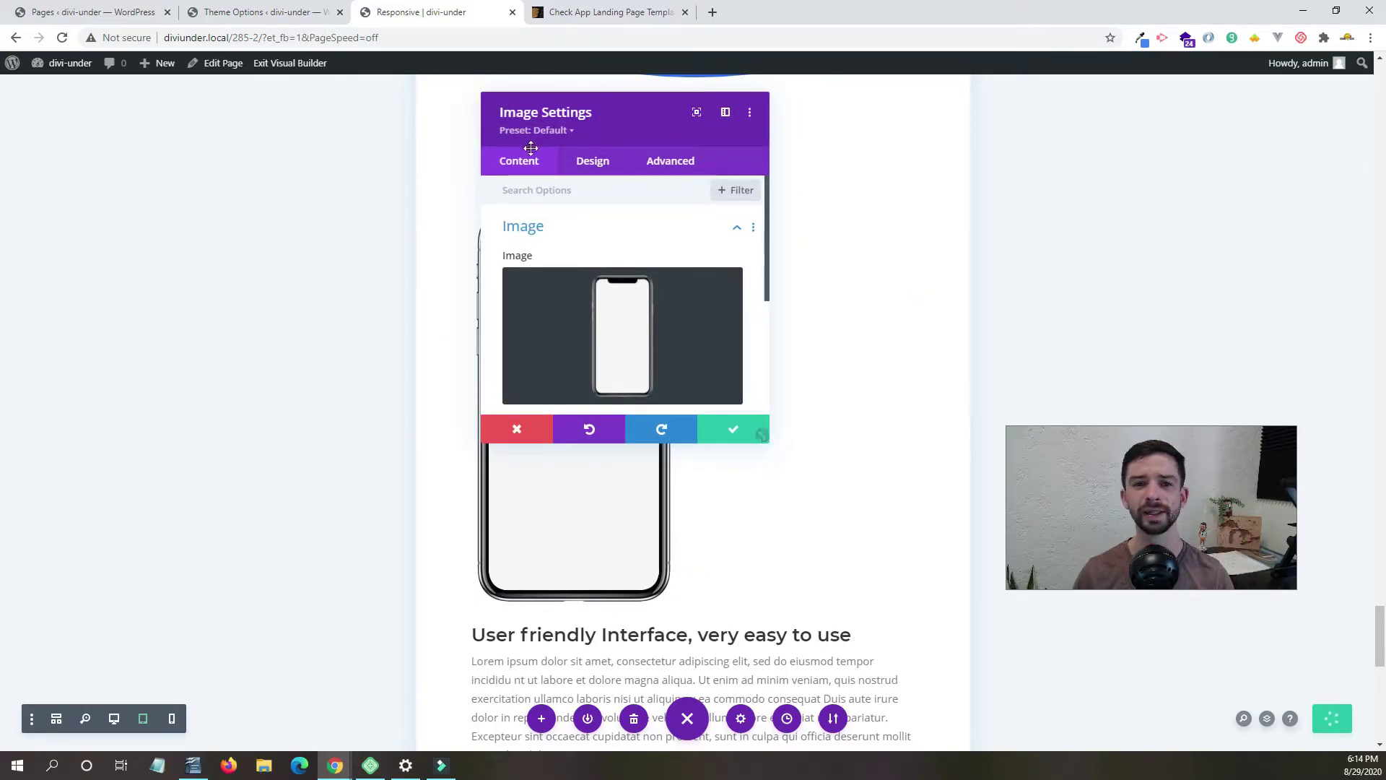
click(590, 164)
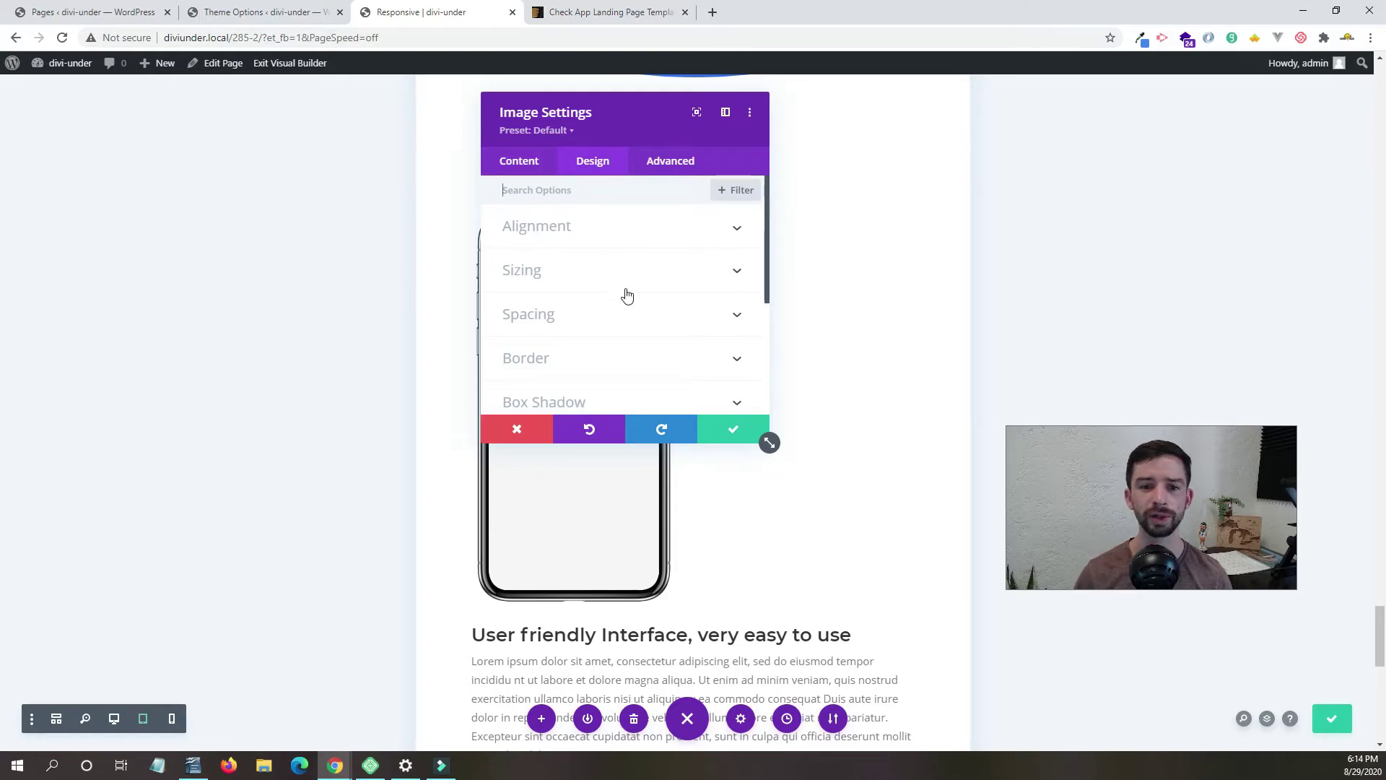
click(589, 274)
scroll(593, 272, down, 3)
scroll(575, 306, down, 1)
scroll(575, 312, up, 1)
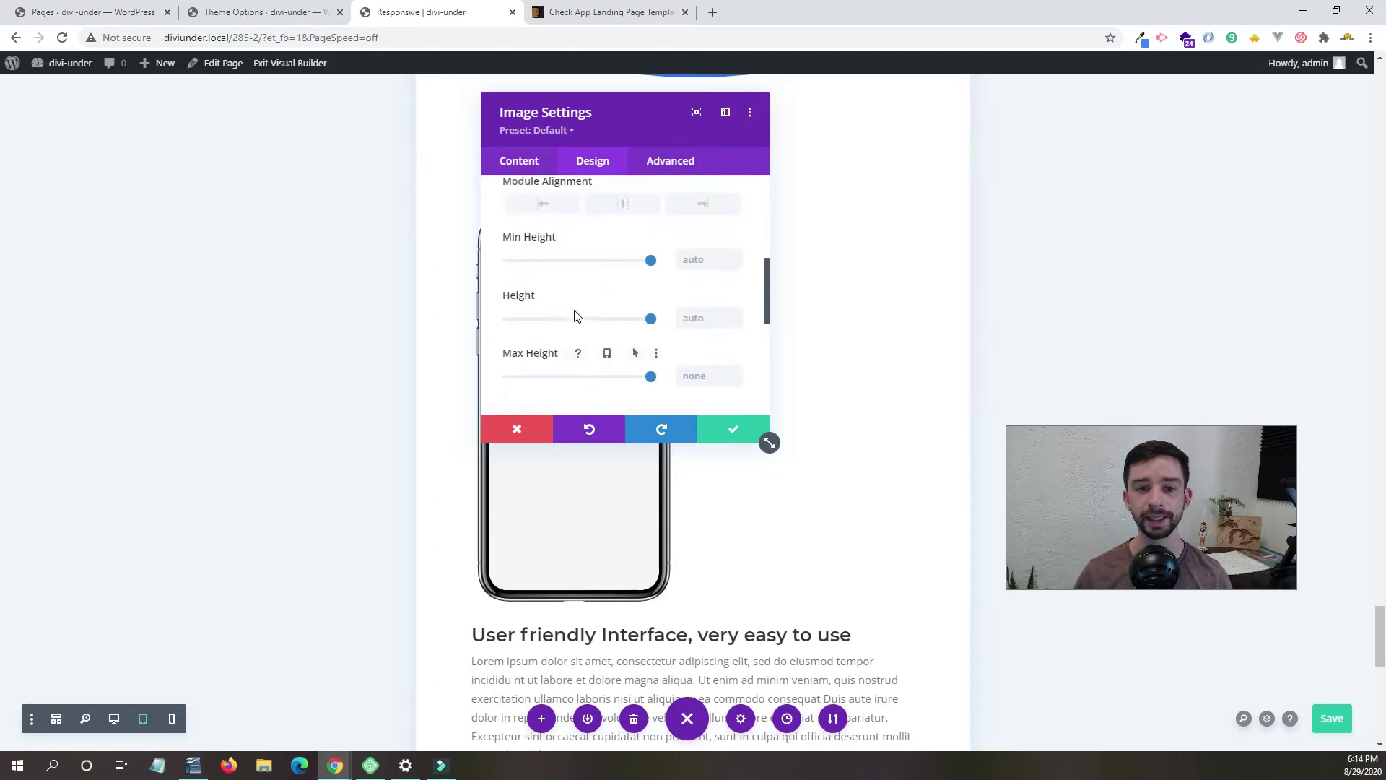
scroll(576, 325, down, 2)
scroll(590, 309, up, 5)
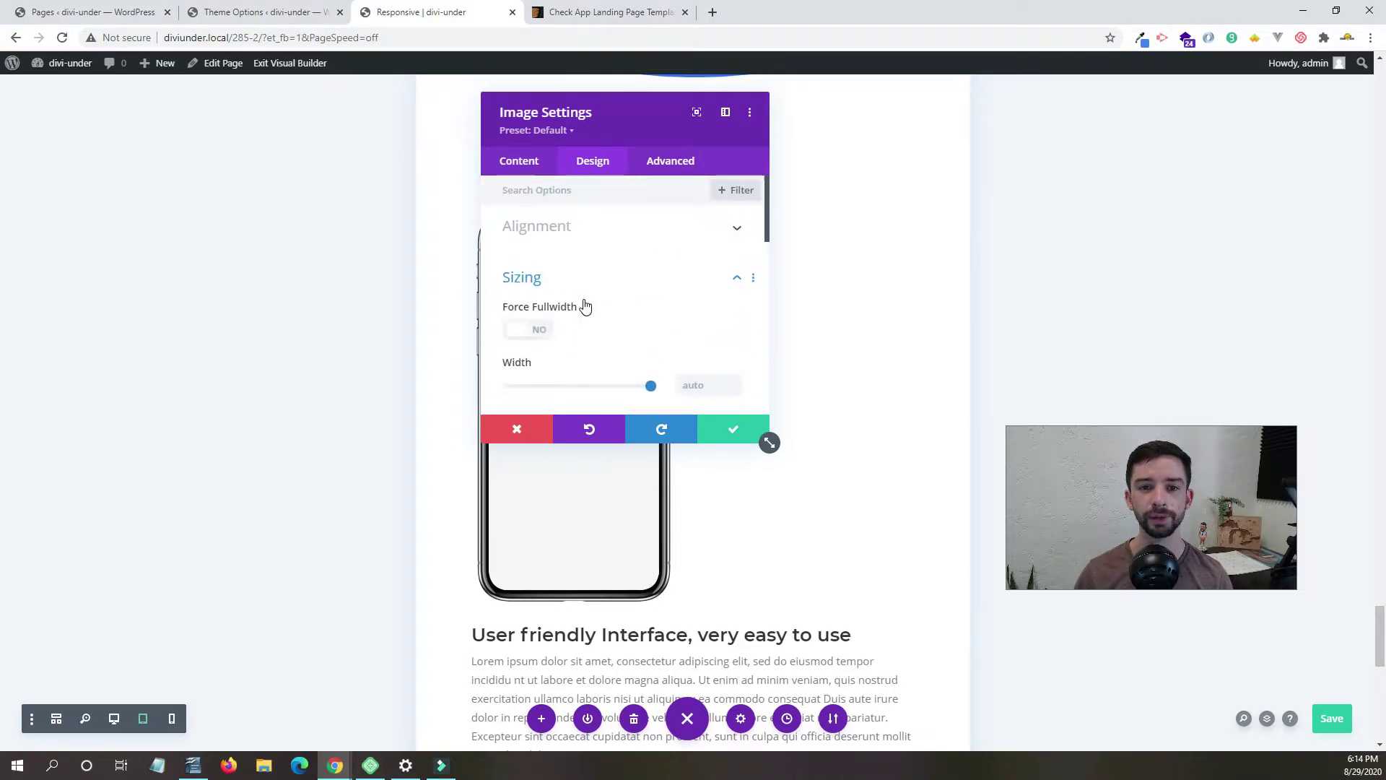
Center the phone image, enable device-specific image alignment to check it per device, and accept the settings.
click(568, 229)
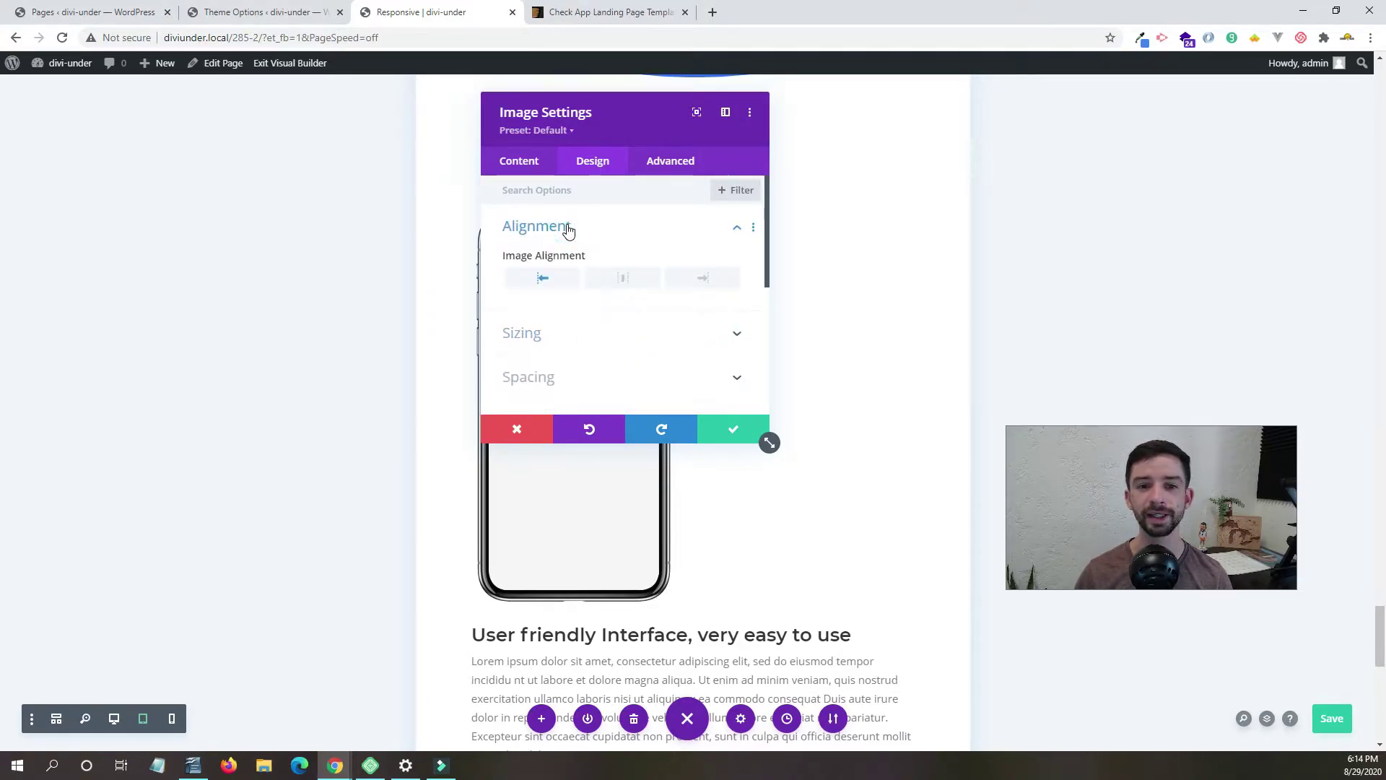
click(626, 286)
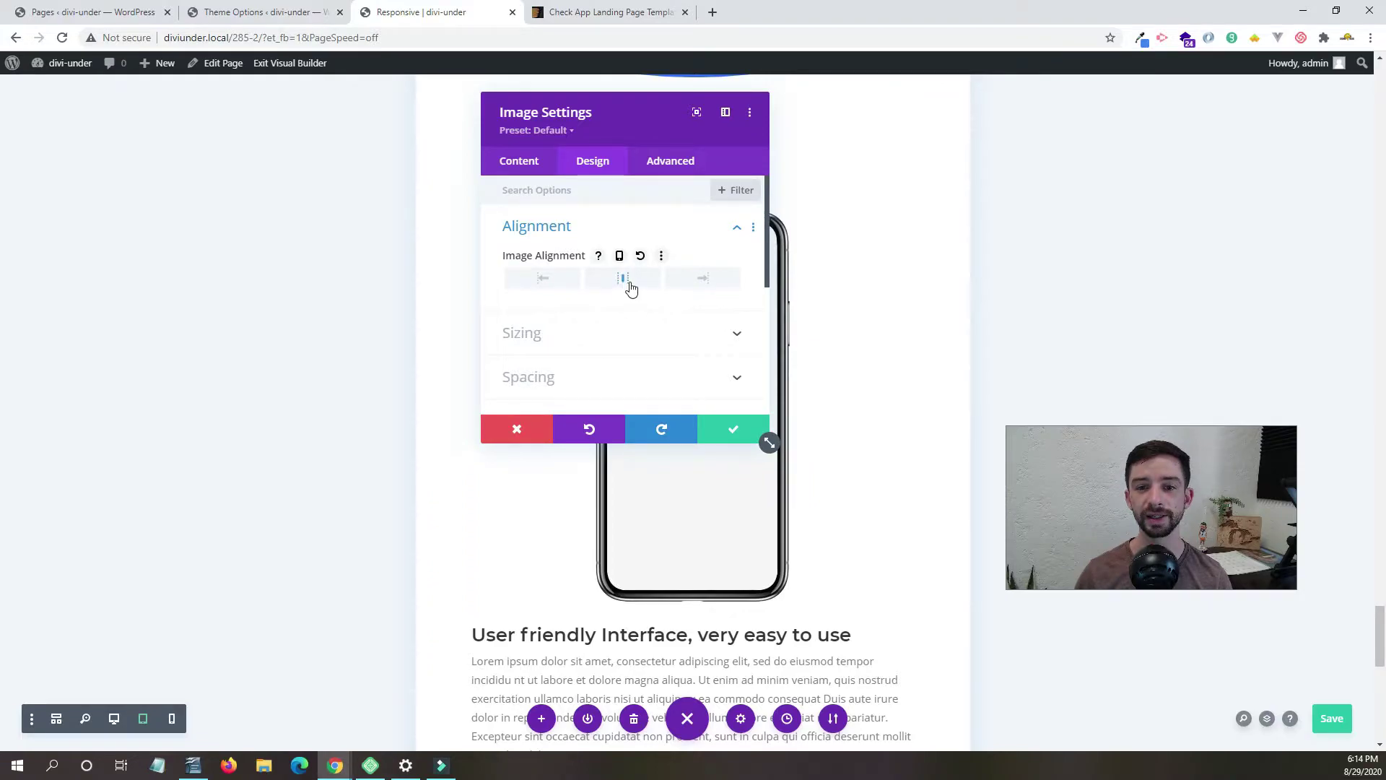
click(620, 257)
click(689, 285)
click(550, 299)
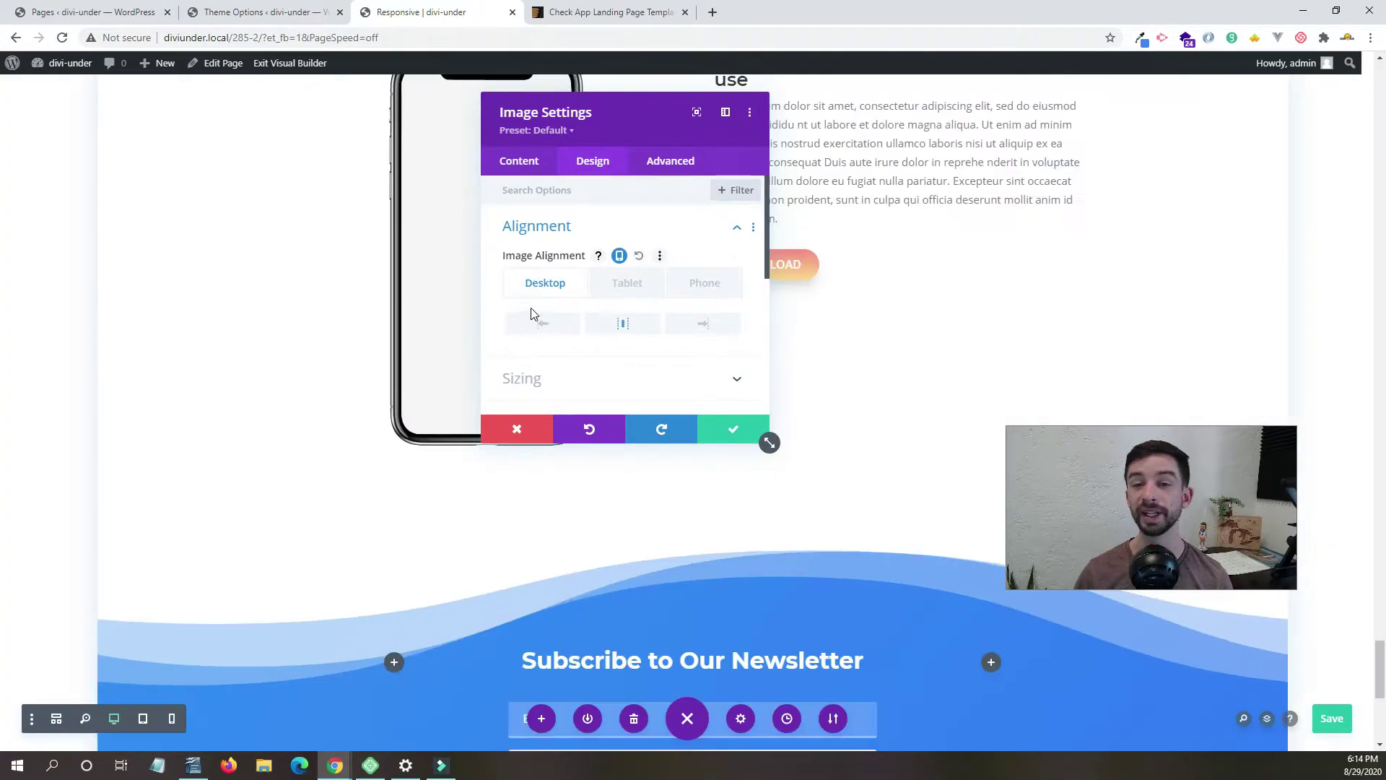
click(717, 437)
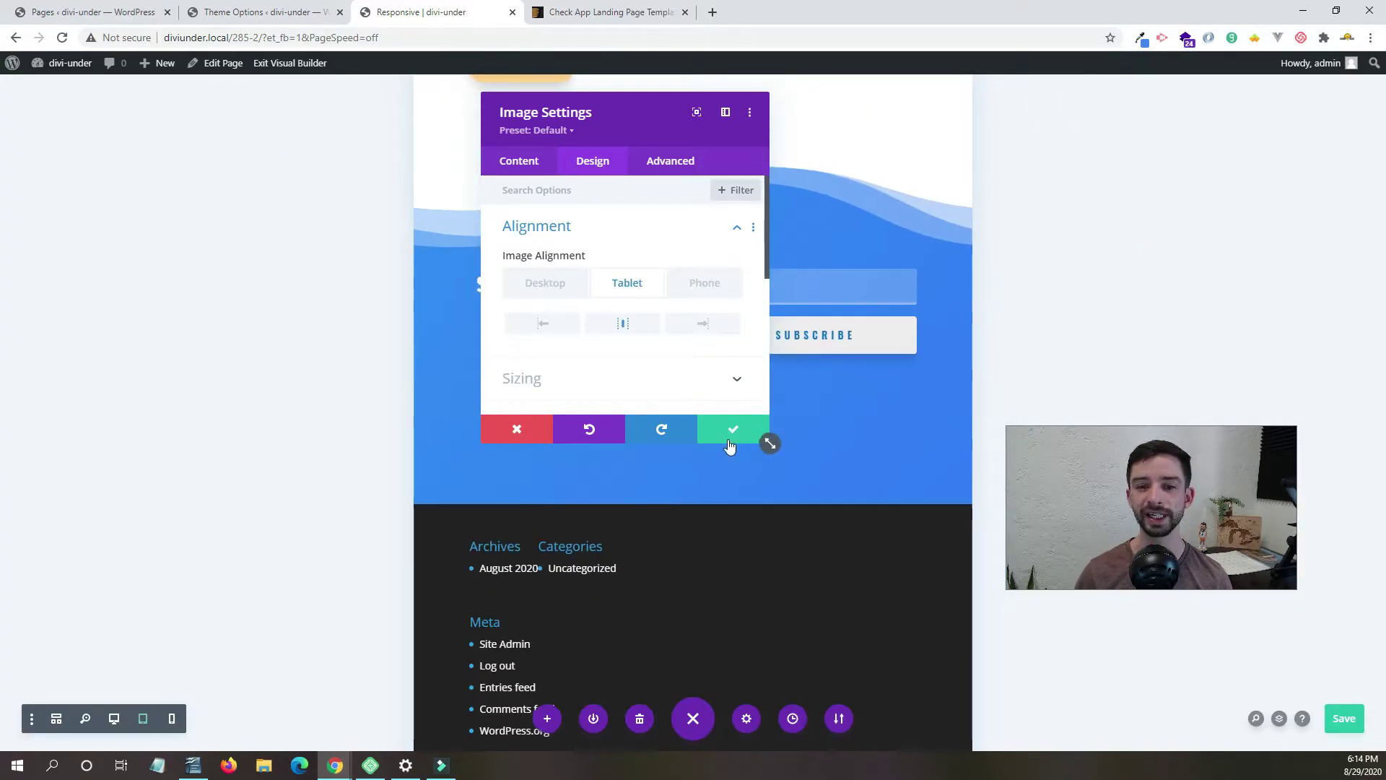
click(727, 431)
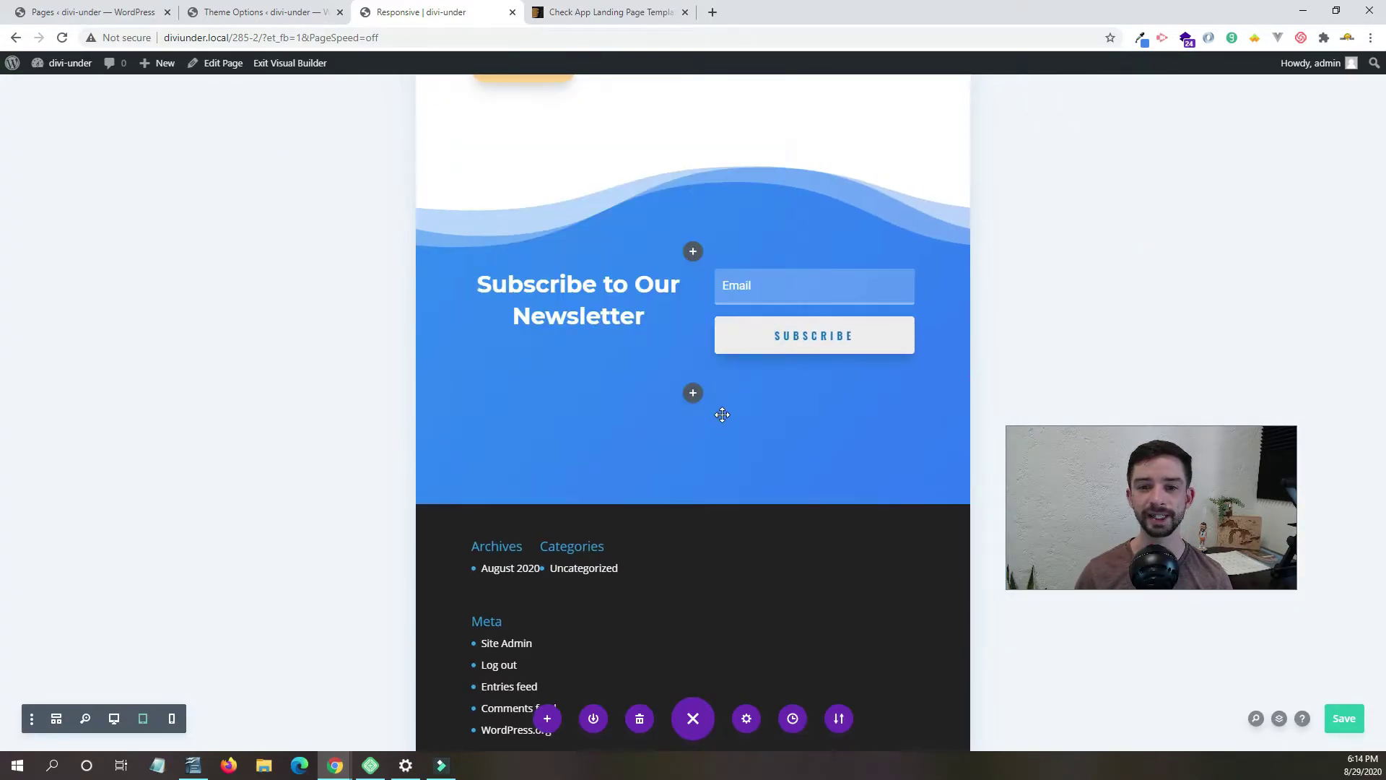
Open the heading text options of the "User friendly Interface" text module below the phone image.
scroll(705, 395, up, 10)
scroll(697, 404, down, 4)
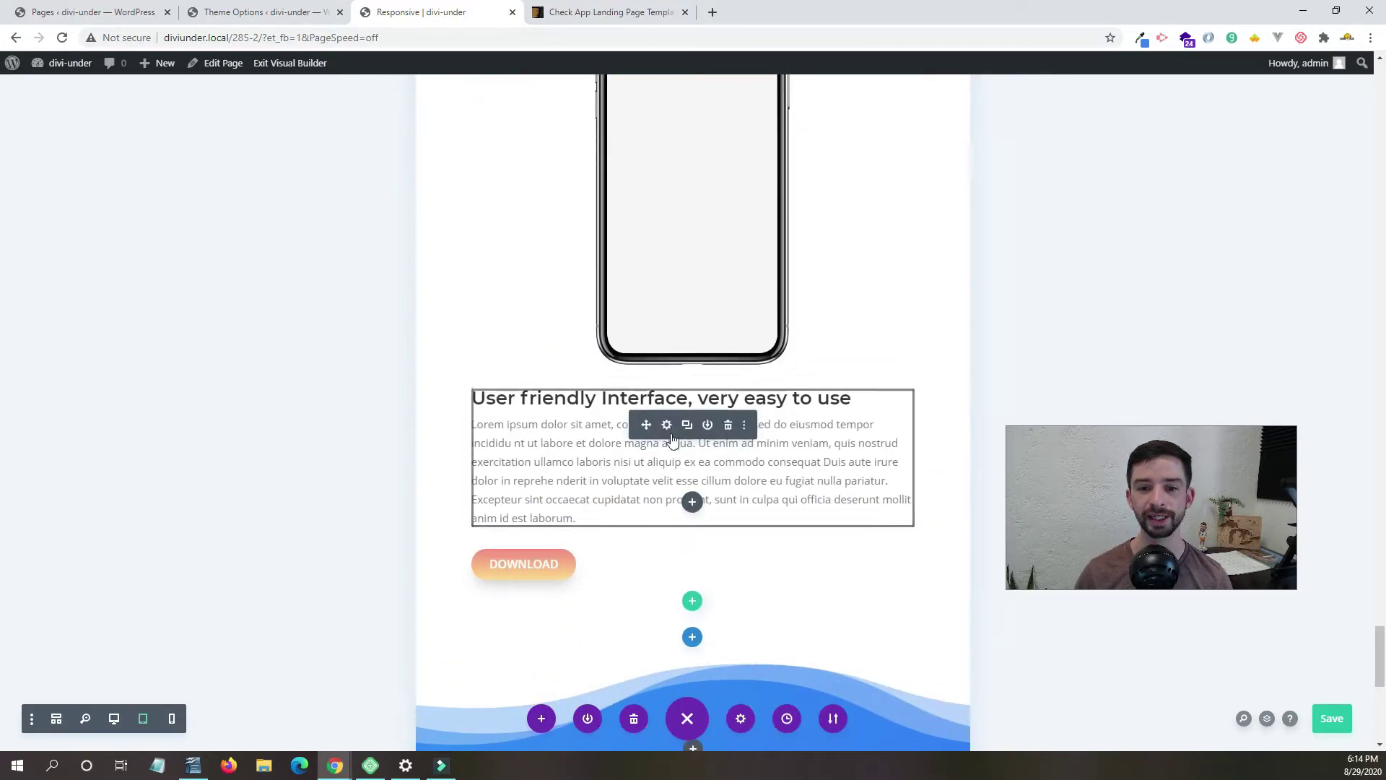
click(668, 426)
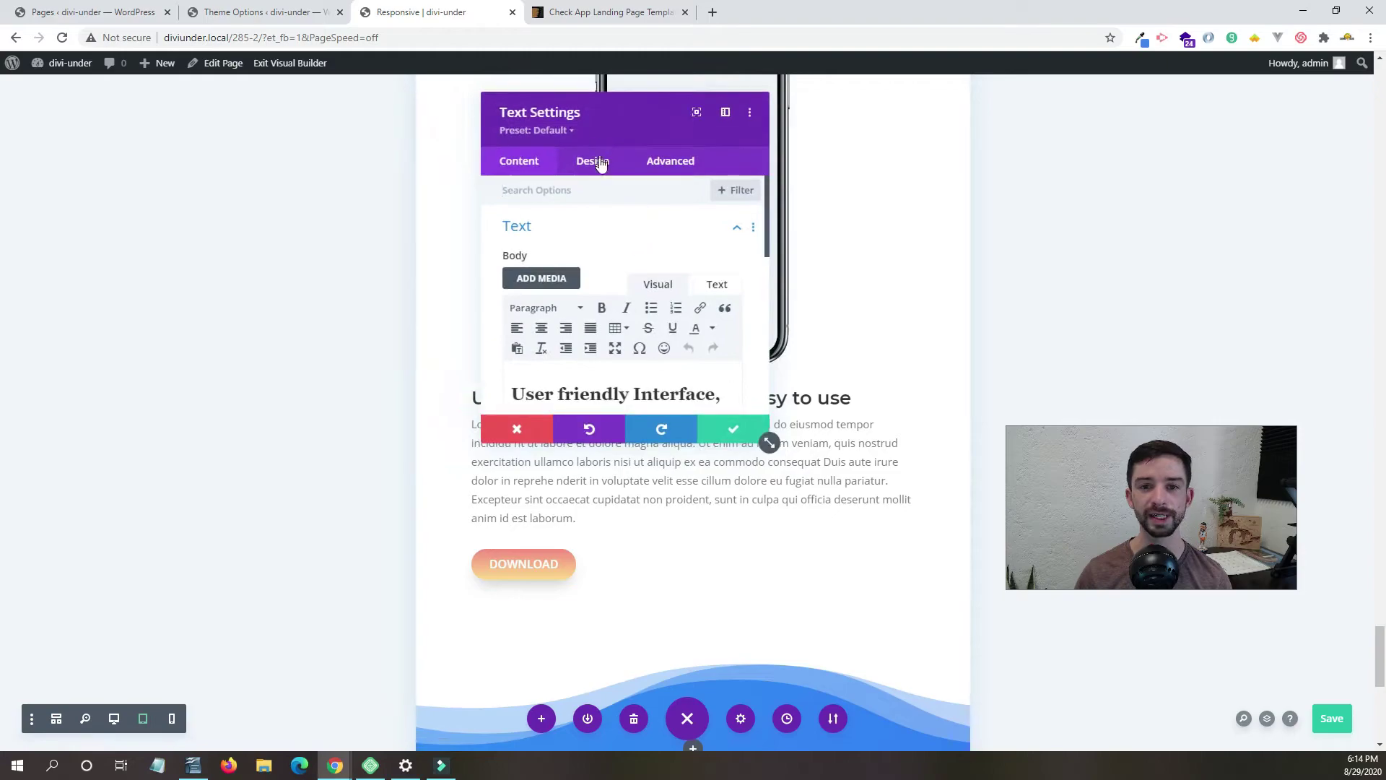
click(599, 164)
scroll(623, 313, down, 1)
scroll(619, 312, up, 2)
click(571, 271)
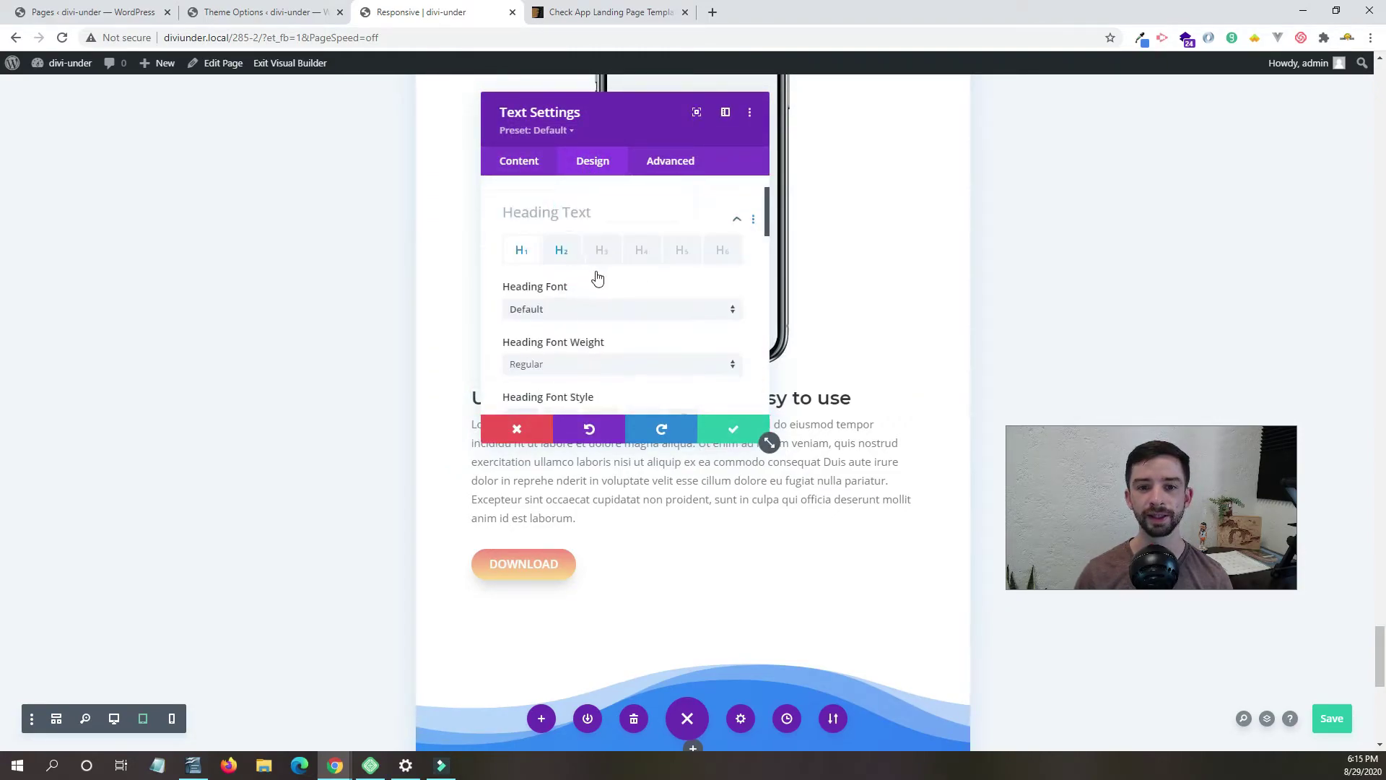
Enable device-specific alignment for the text module's H1 heading and move the settings window clear of the text.
scroll(581, 302, down, 2)
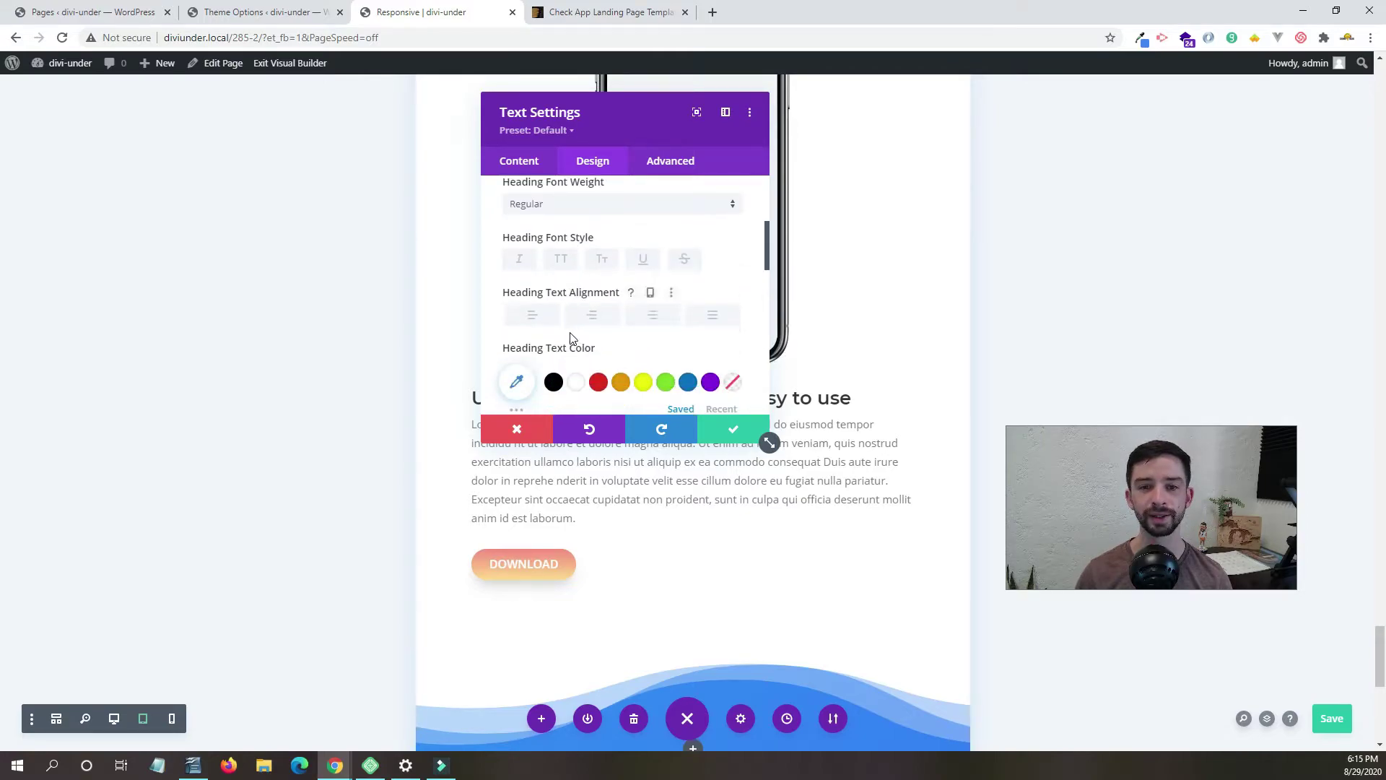
click(652, 295)
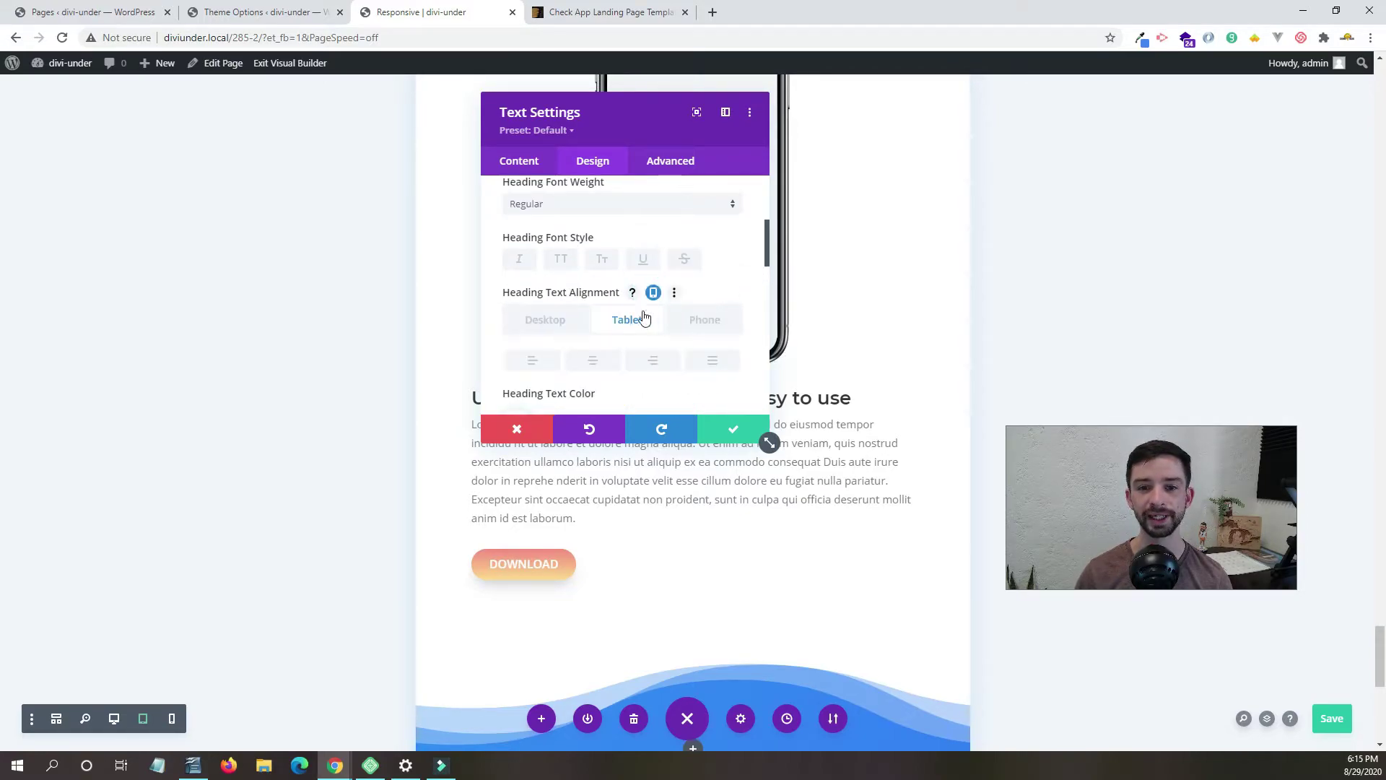
scroll(607, 231, down, 1)
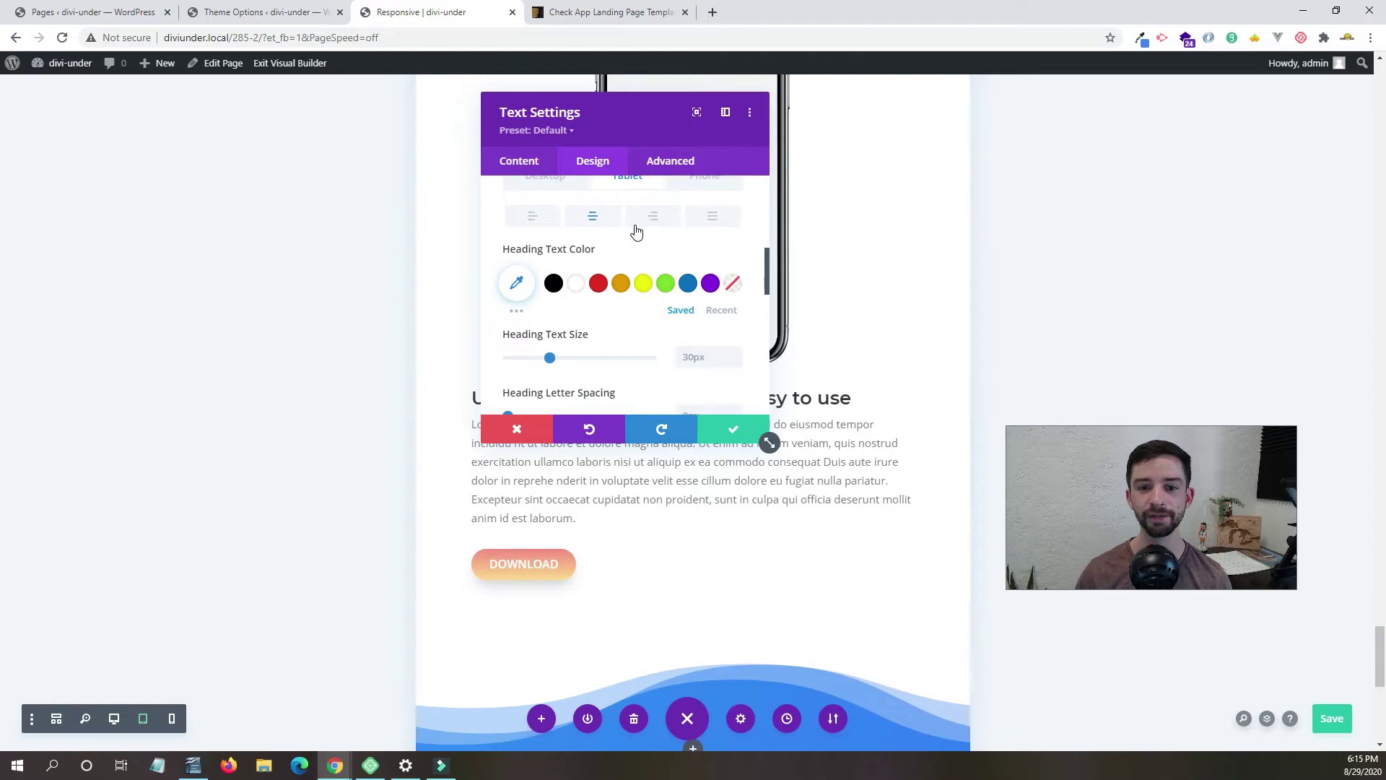
drag(628, 107, 1036, 101)
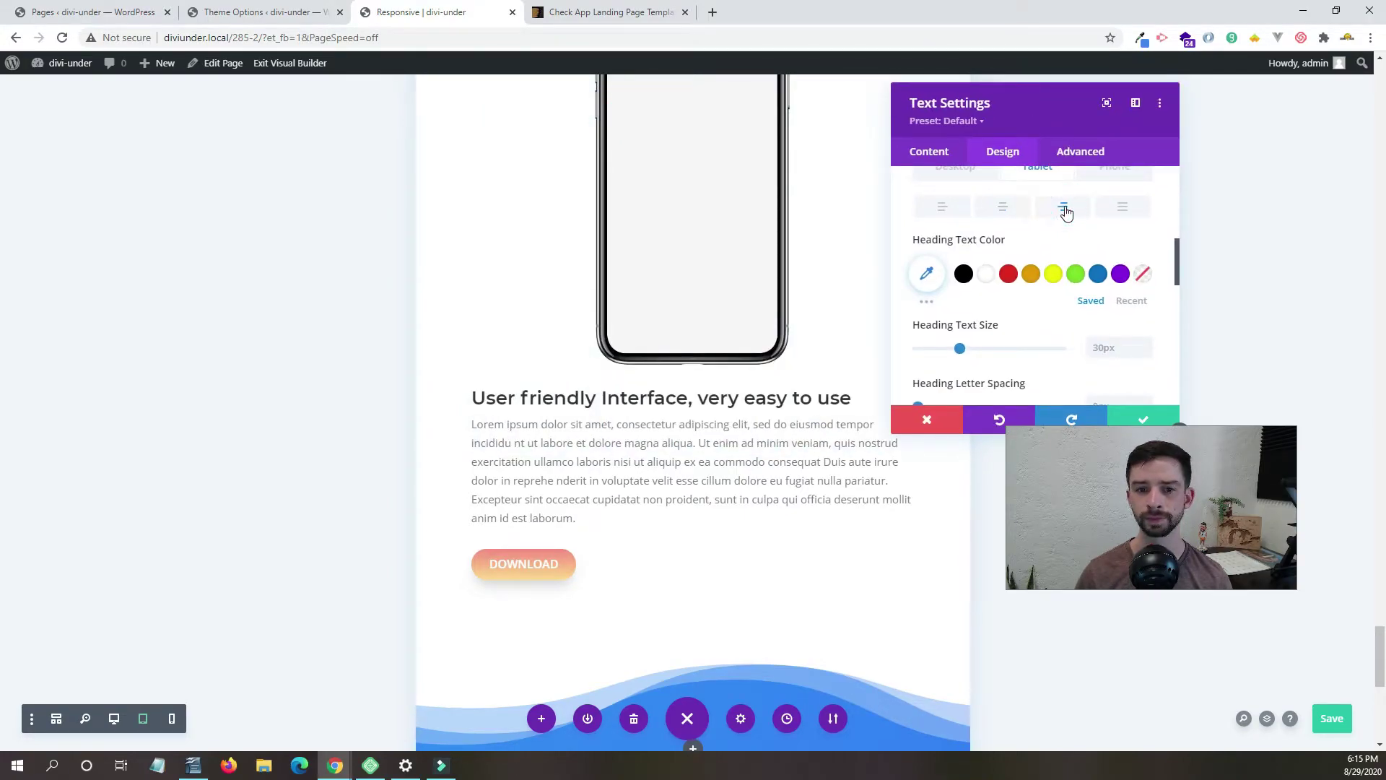
Center the "User friendly Interface, very easy to use" heading with the H2 text alignment.
scroll(996, 224, up, 3)
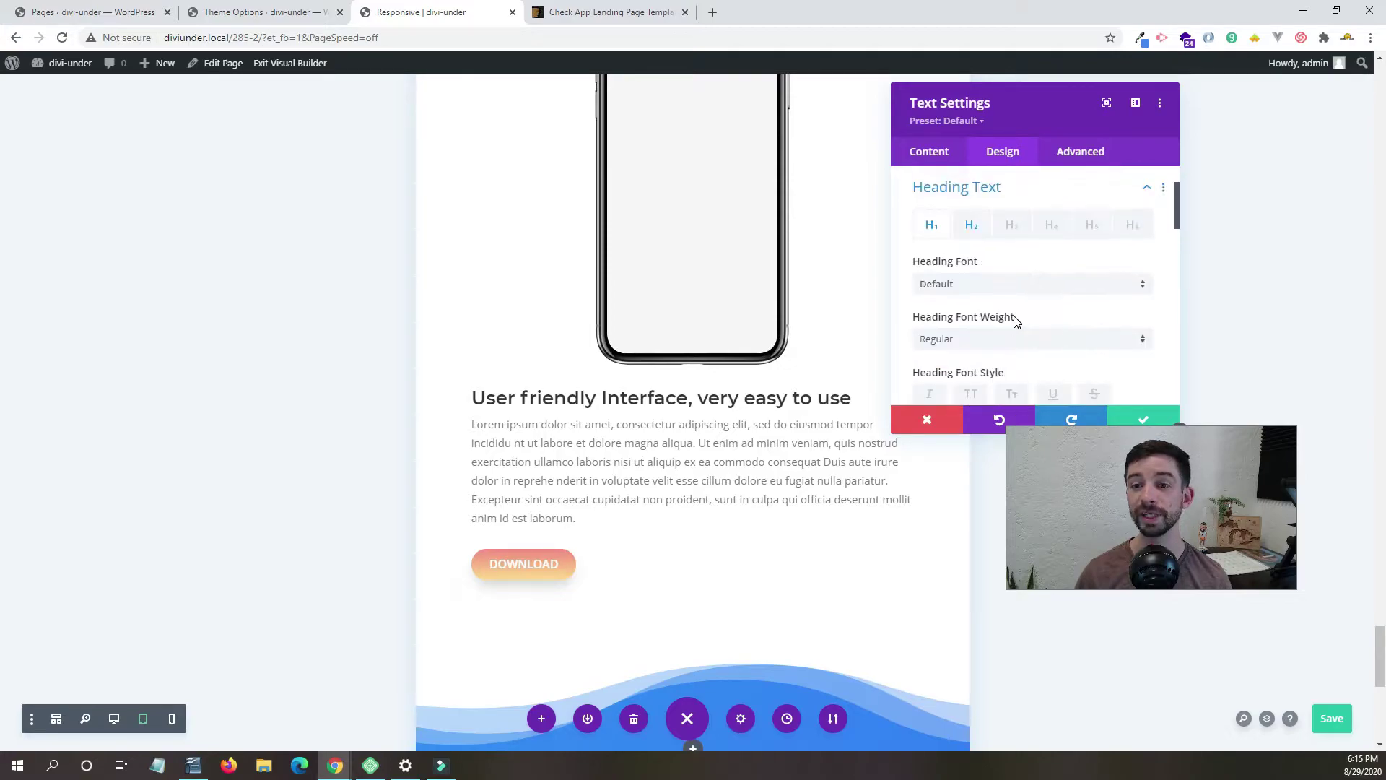
click(972, 298)
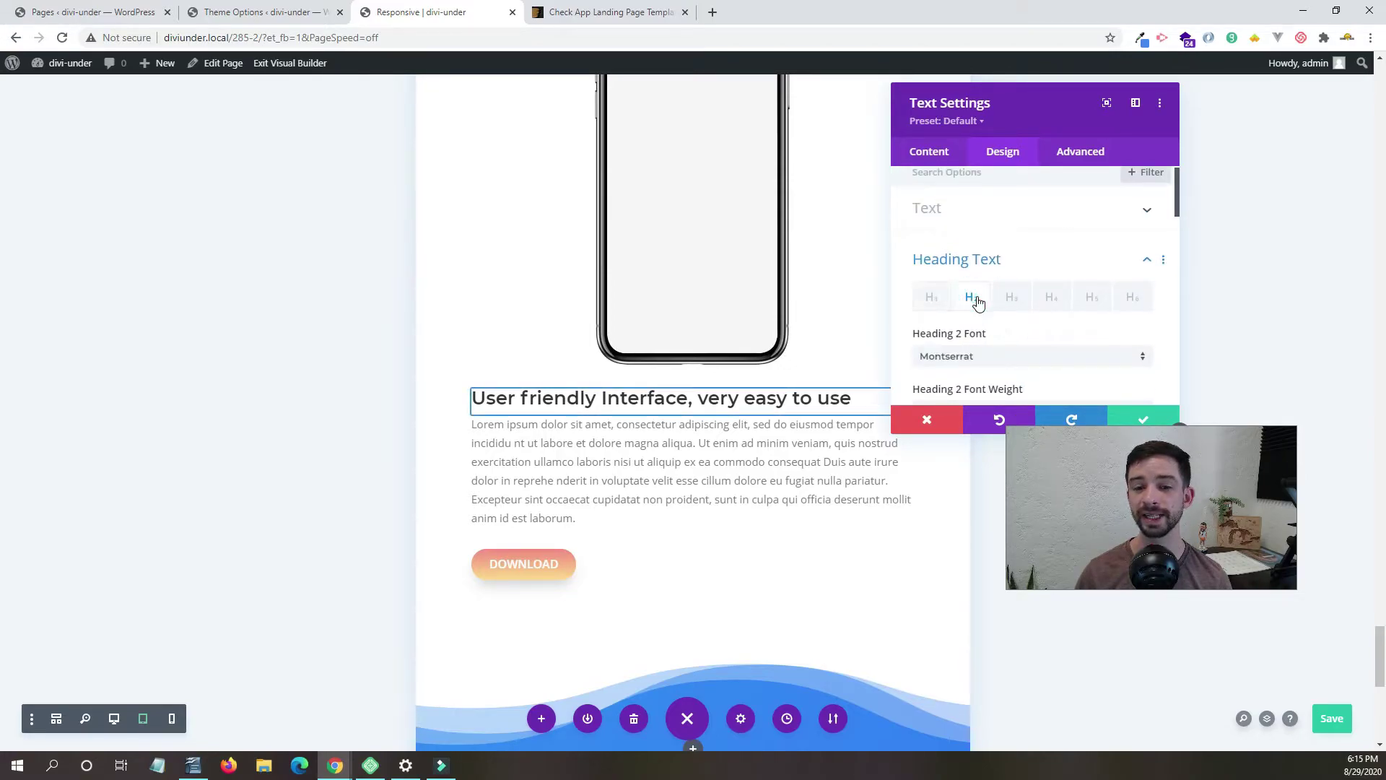
scroll(1008, 381, down, 5)
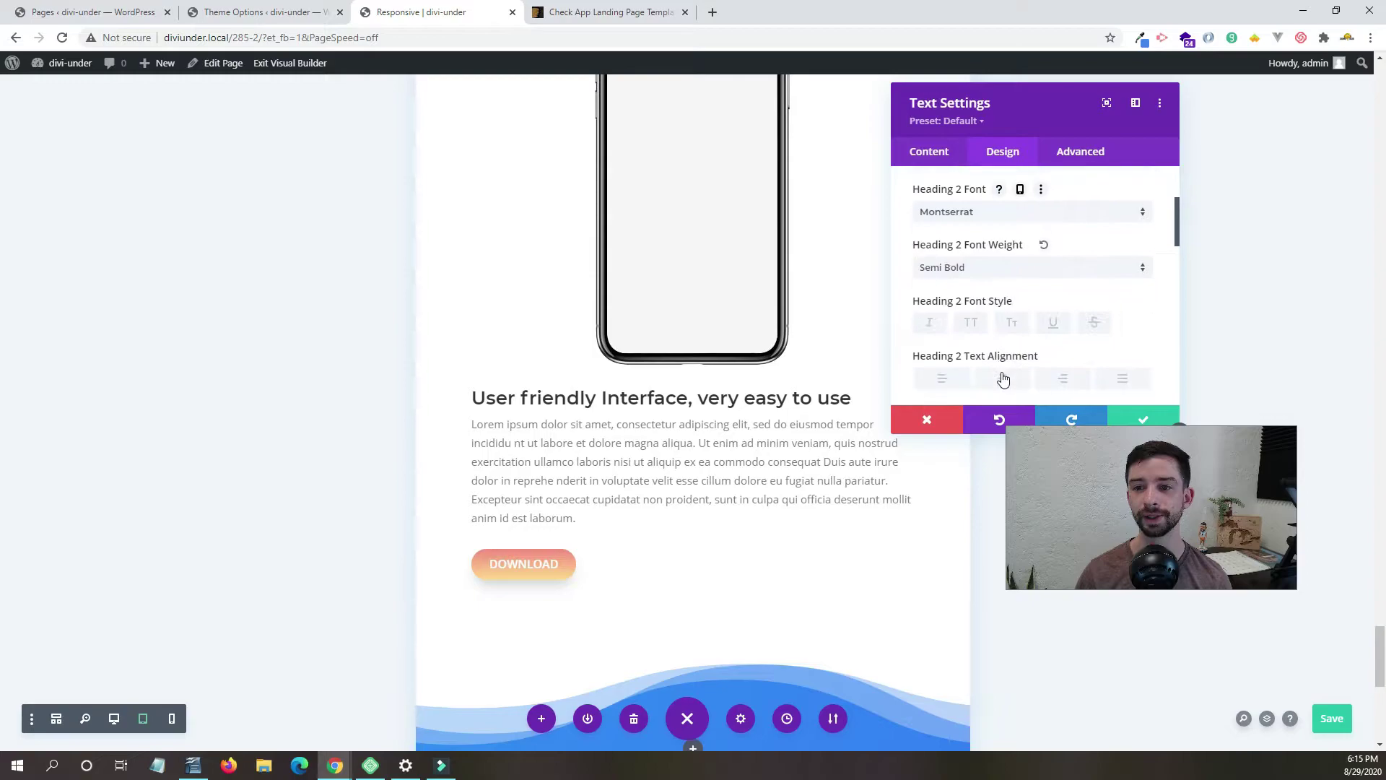
click(1004, 234)
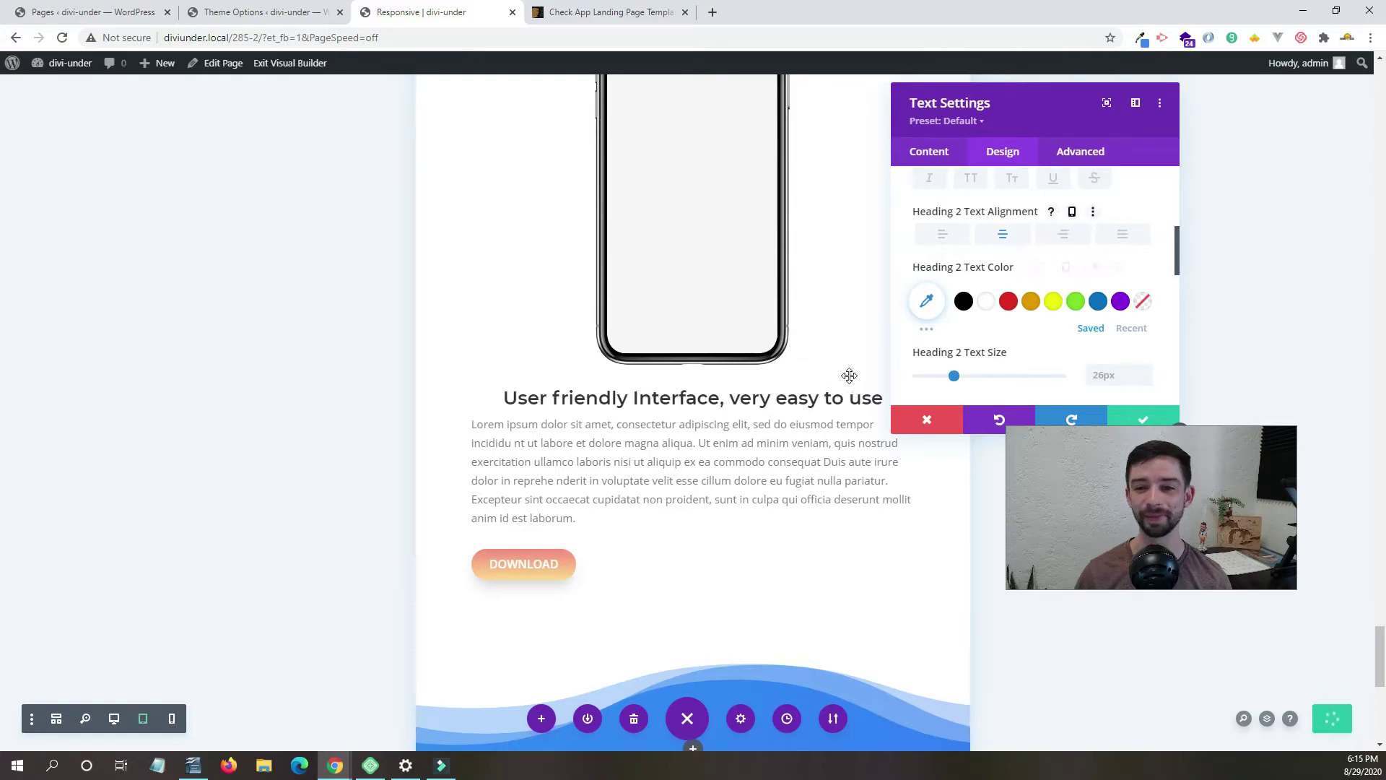
Center the body text of the "User friendly Interface" module and accept the text settings.
scroll(1032, 249, up, 5)
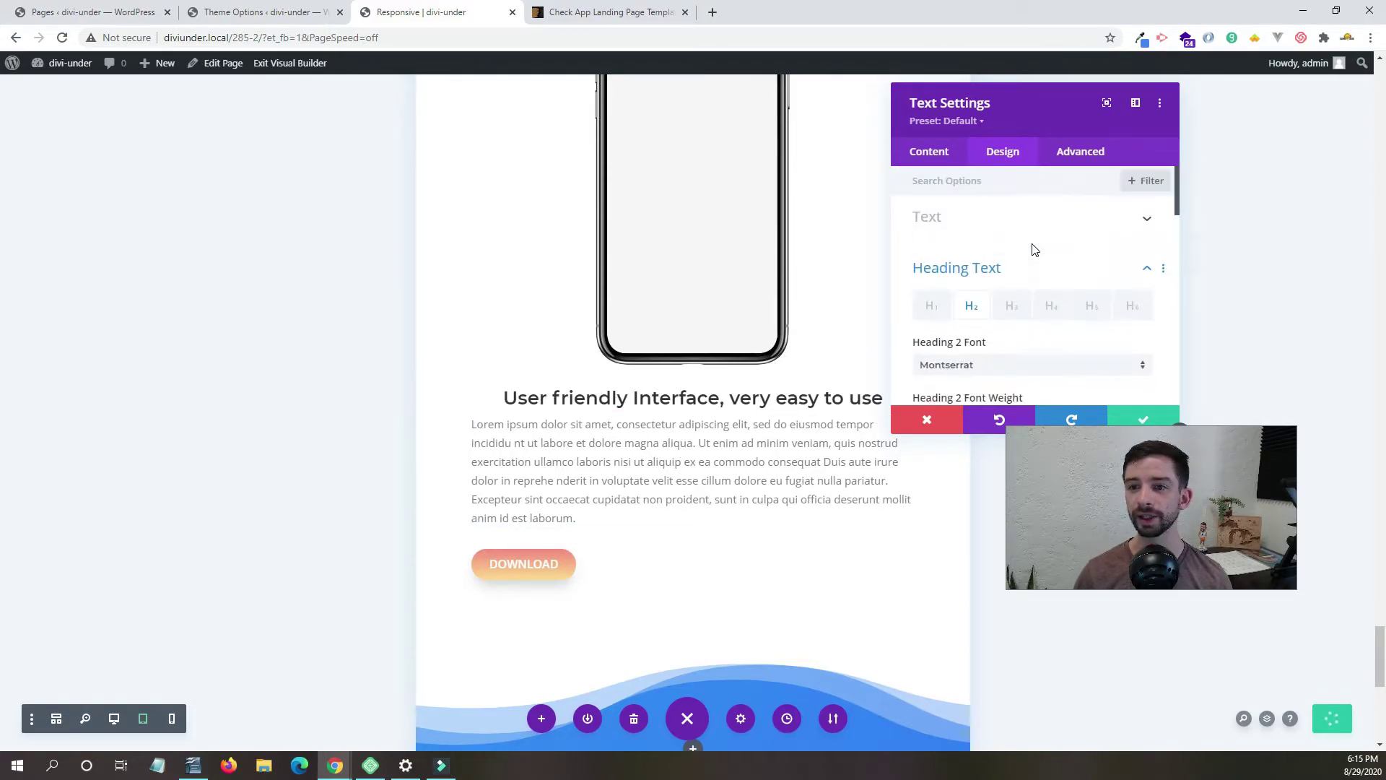
scroll(986, 262, down, 10)
scroll(988, 261, up, 10)
click(953, 215)
scroll(1027, 279, down, 3)
scroll(1025, 280, down, 8)
scroll(1018, 281, up, 1)
click(1004, 231)
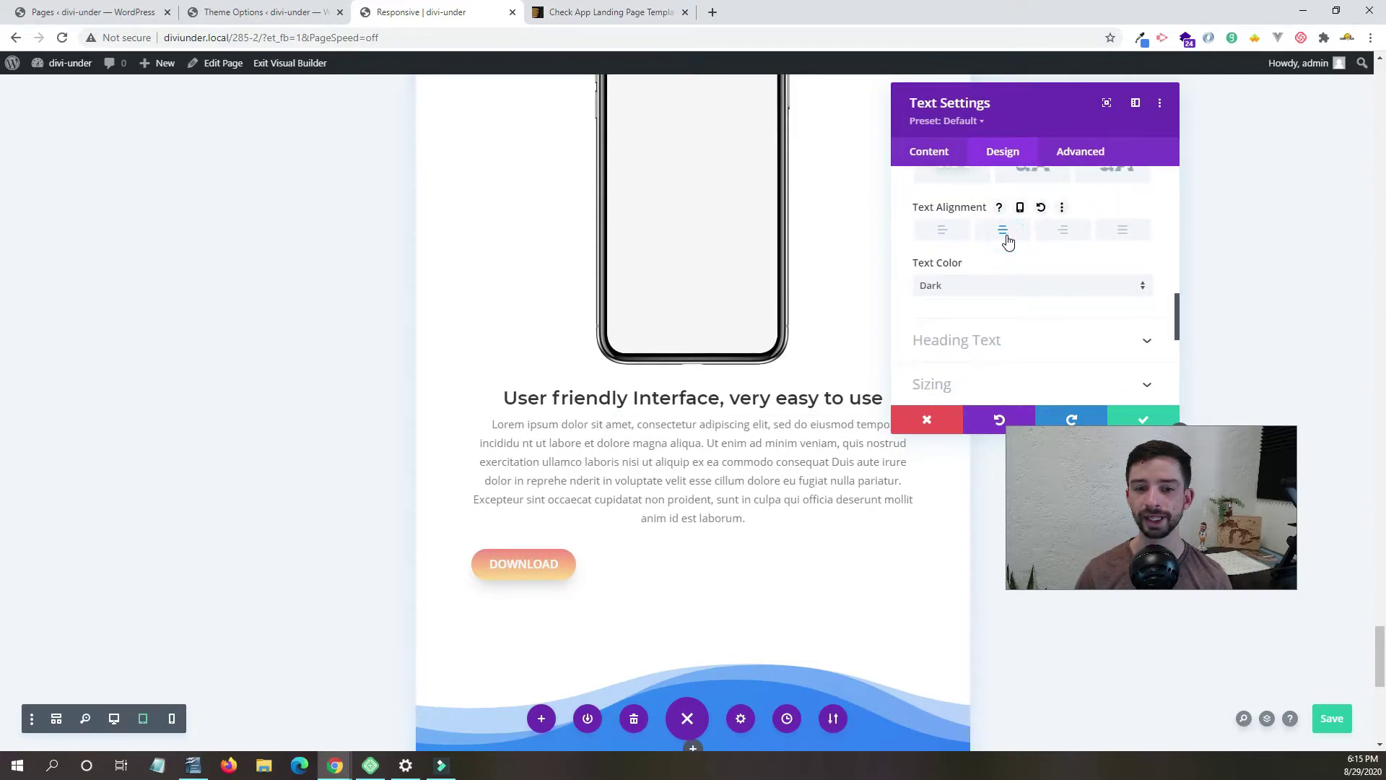
click(1143, 419)
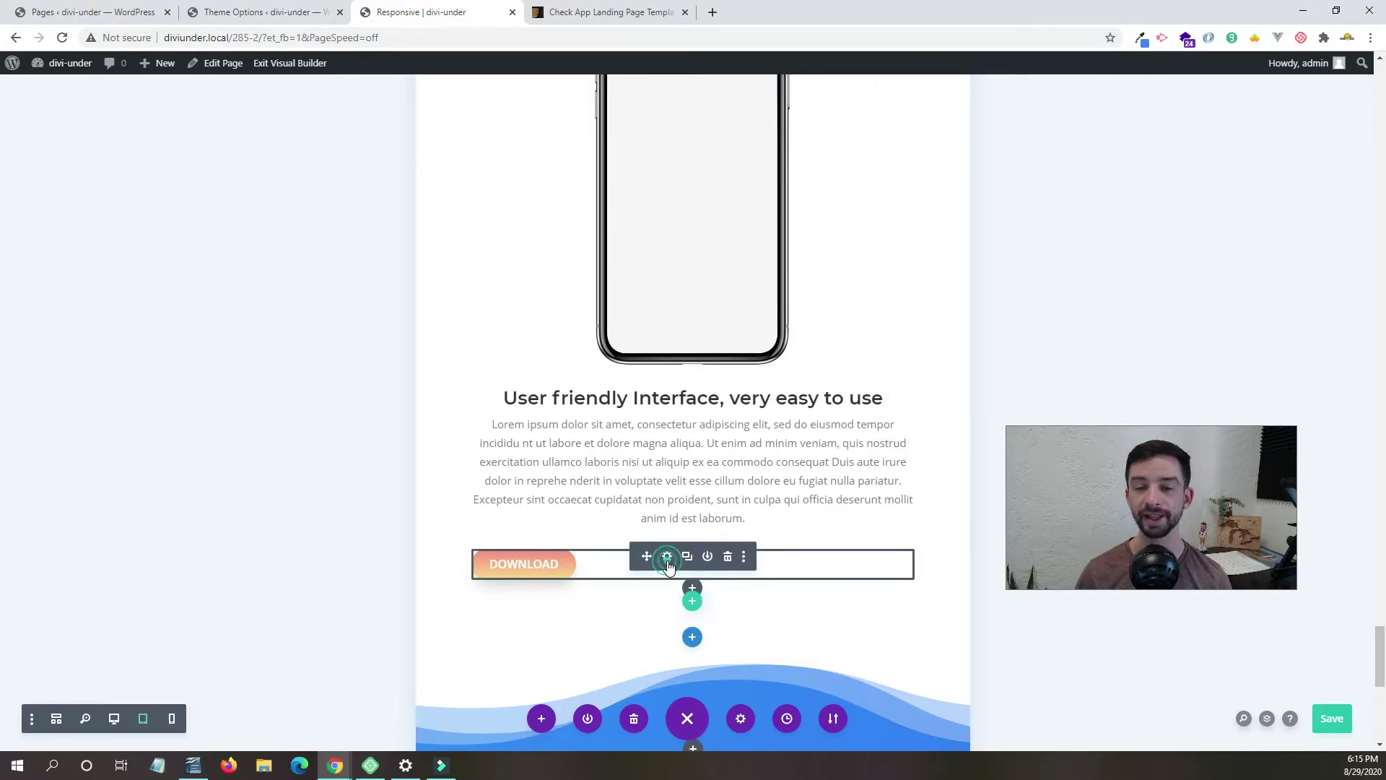
Center the Download button below the text with tablet-specific button alignment, save the page and accept the button settings.
click(666, 558)
click(1018, 162)
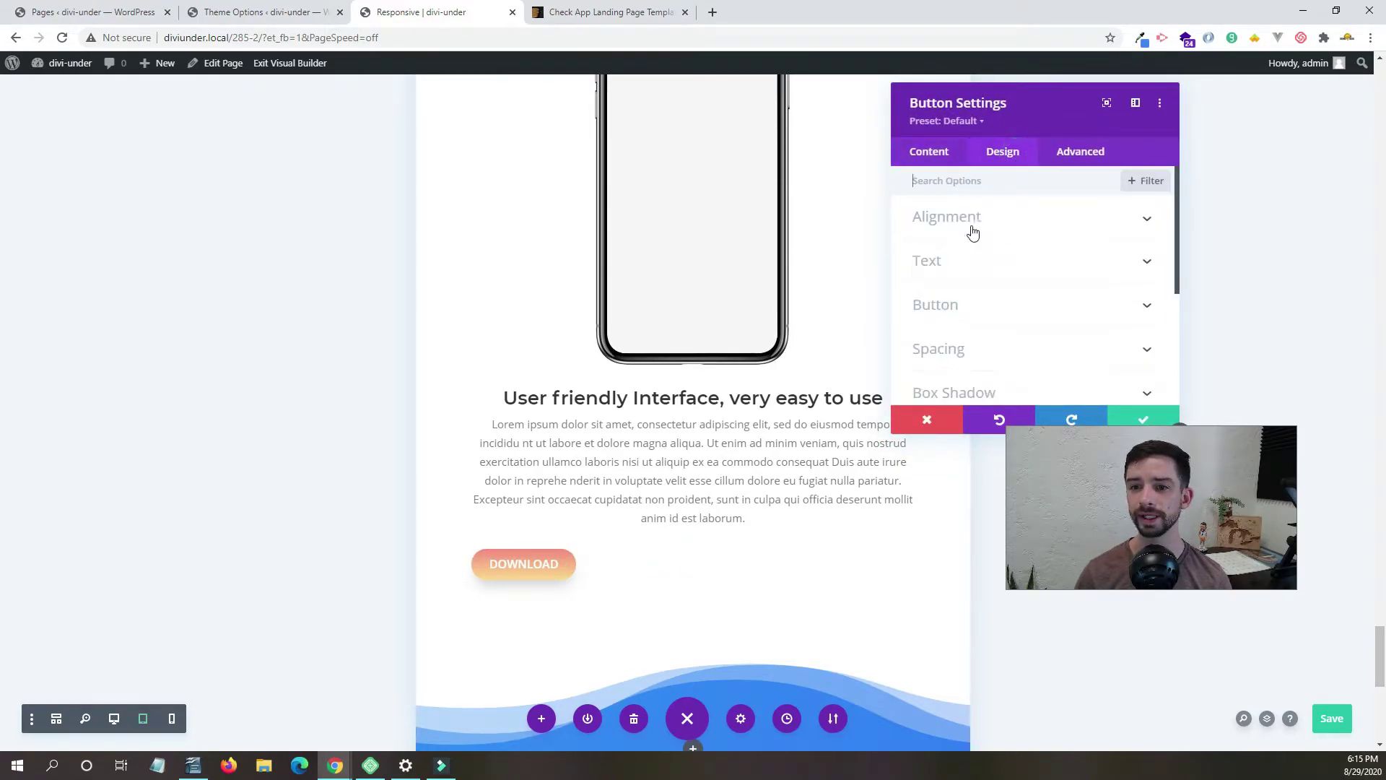
click(970, 217)
click(1035, 246)
click(1034, 315)
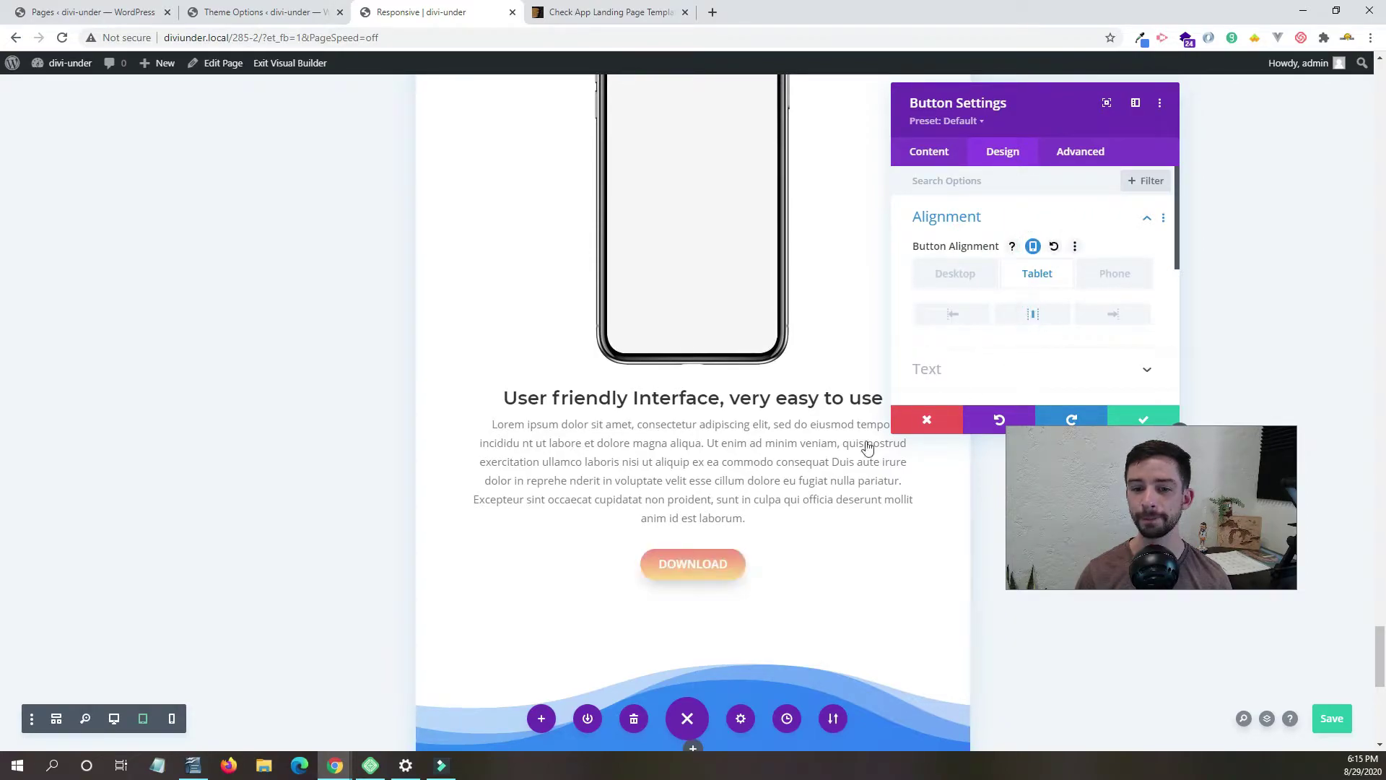
click(1331, 726)
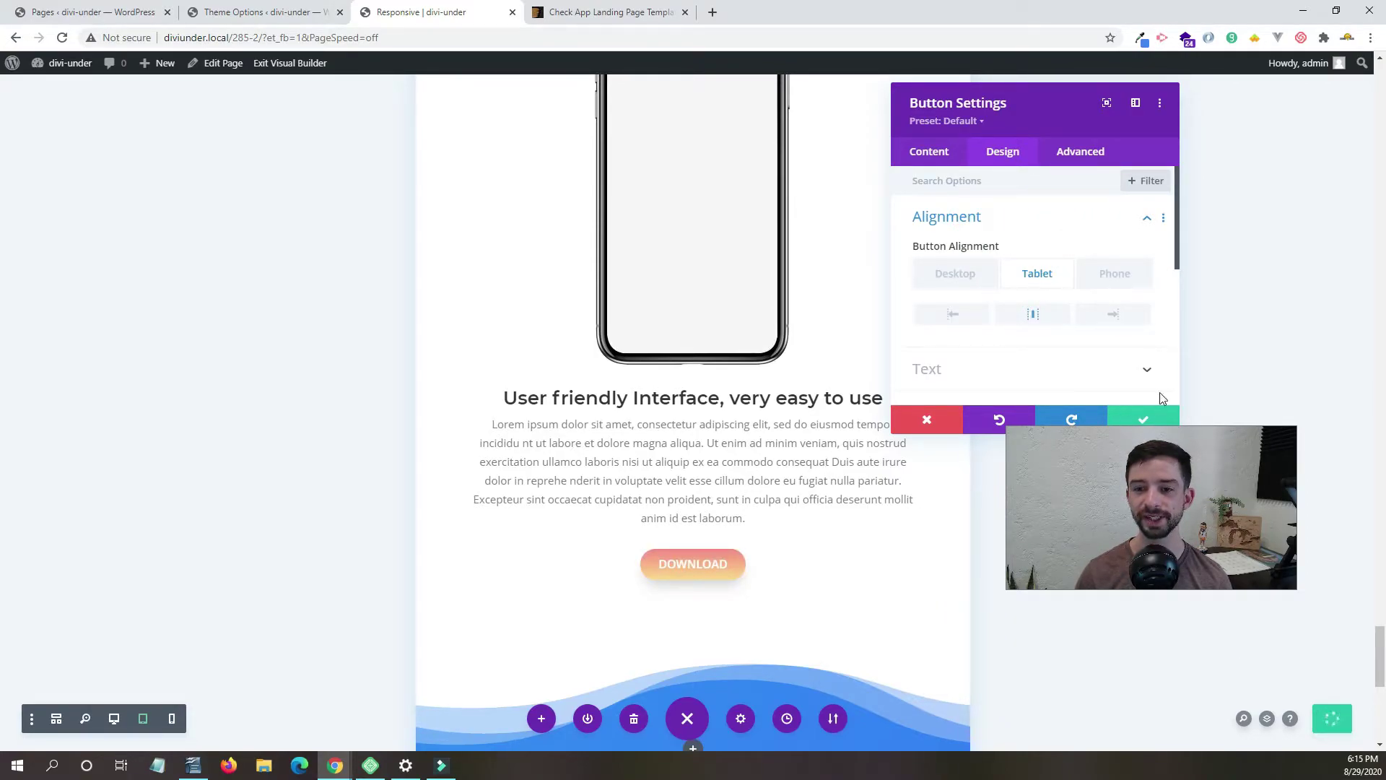
click(1147, 419)
Review the page in the tablet preview from the newsletter area back up through the upper sections.
scroll(790, 641, down, 6)
scroll(789, 636, up, 8)
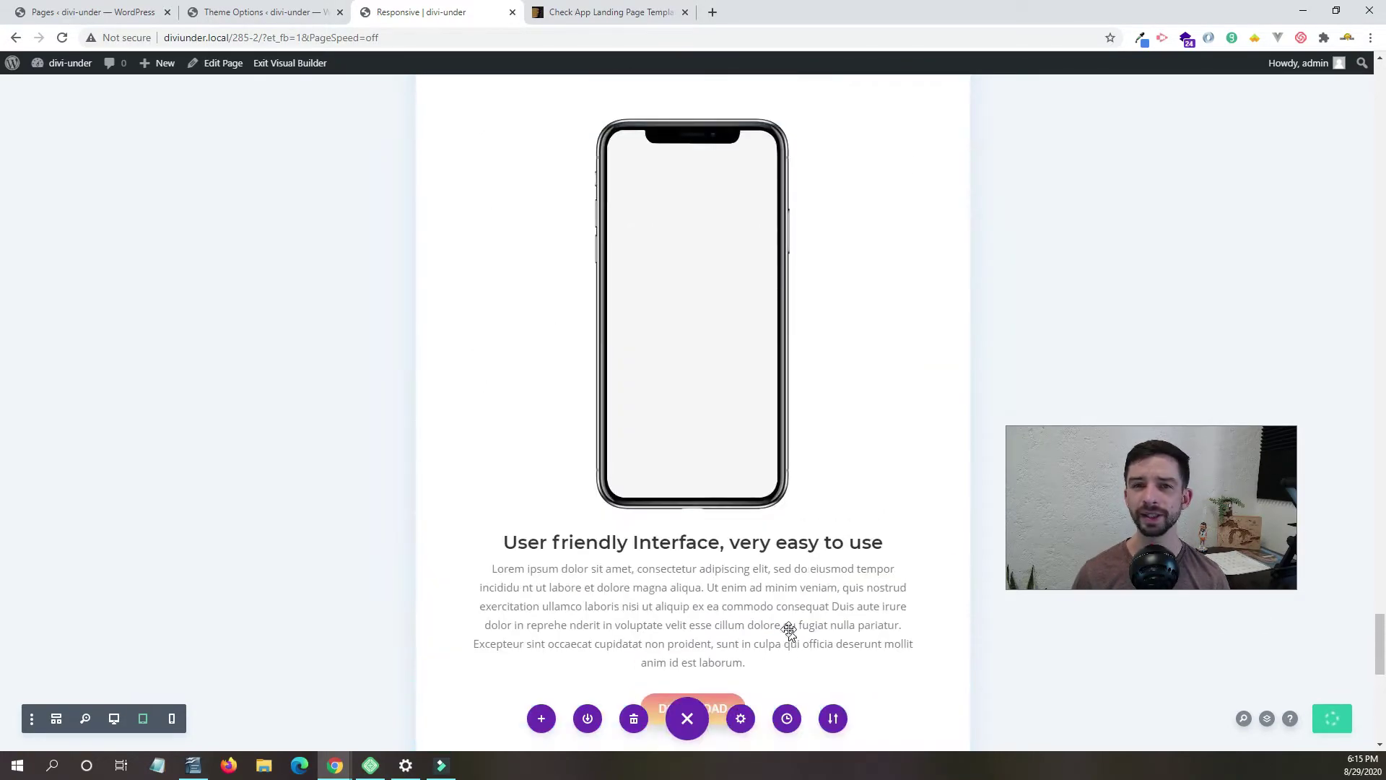
scroll(787, 626, up, 10)
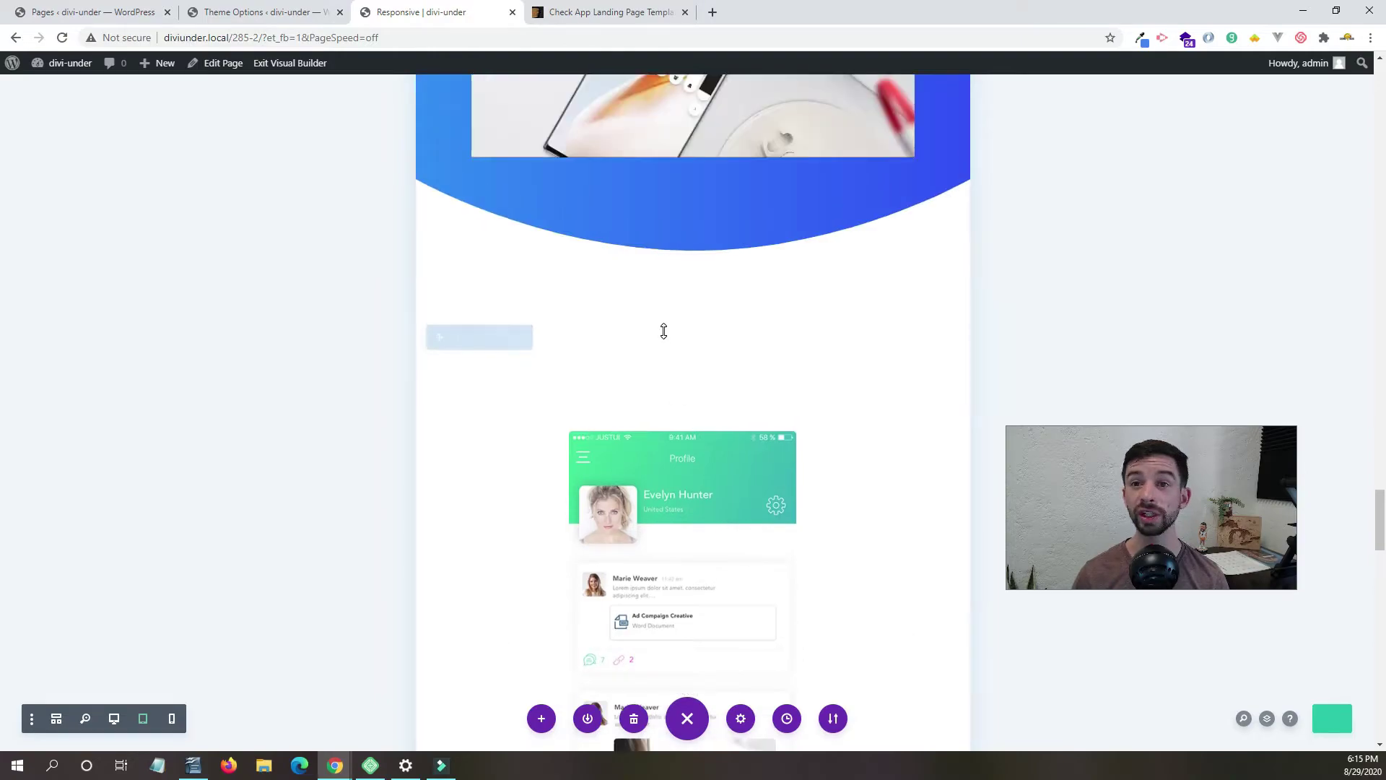
scroll(607, 254, up, 10)
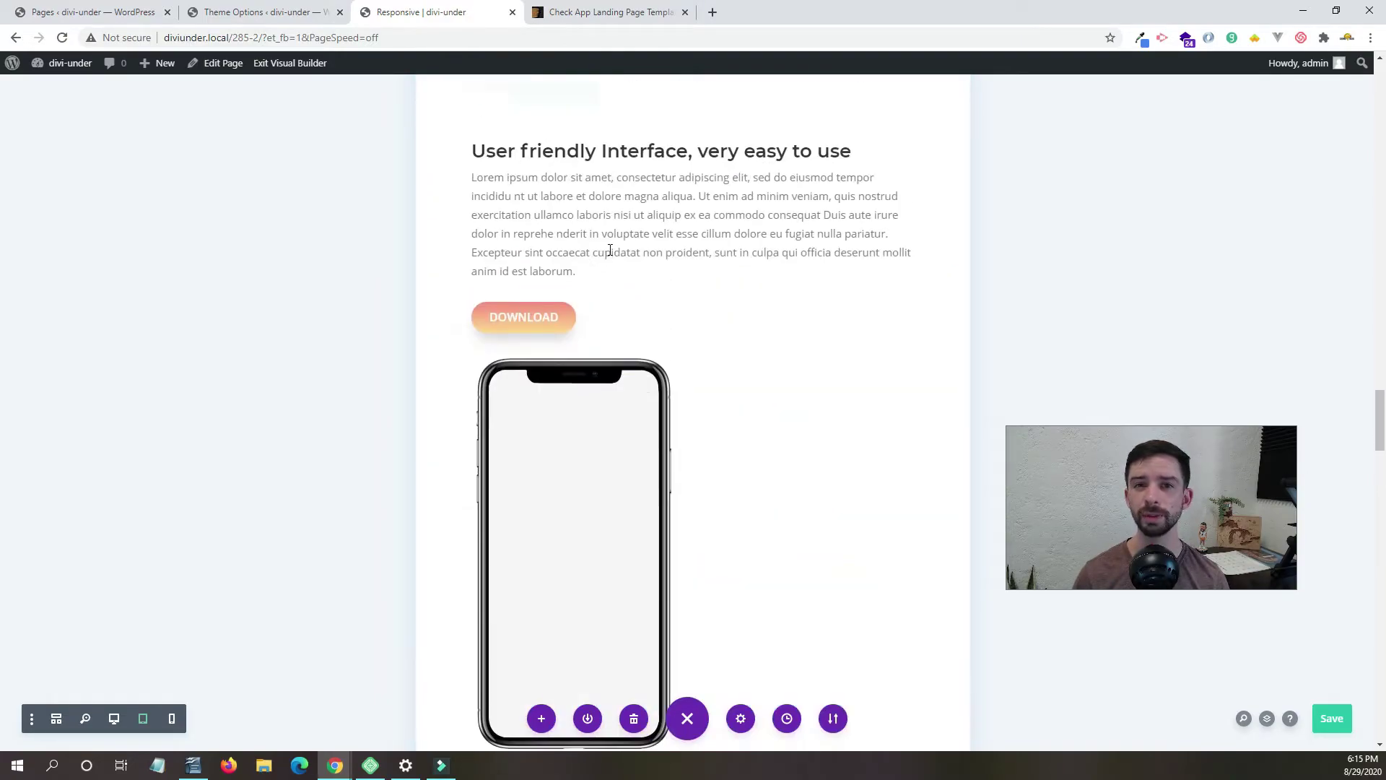
scroll(610, 251, up, 10)
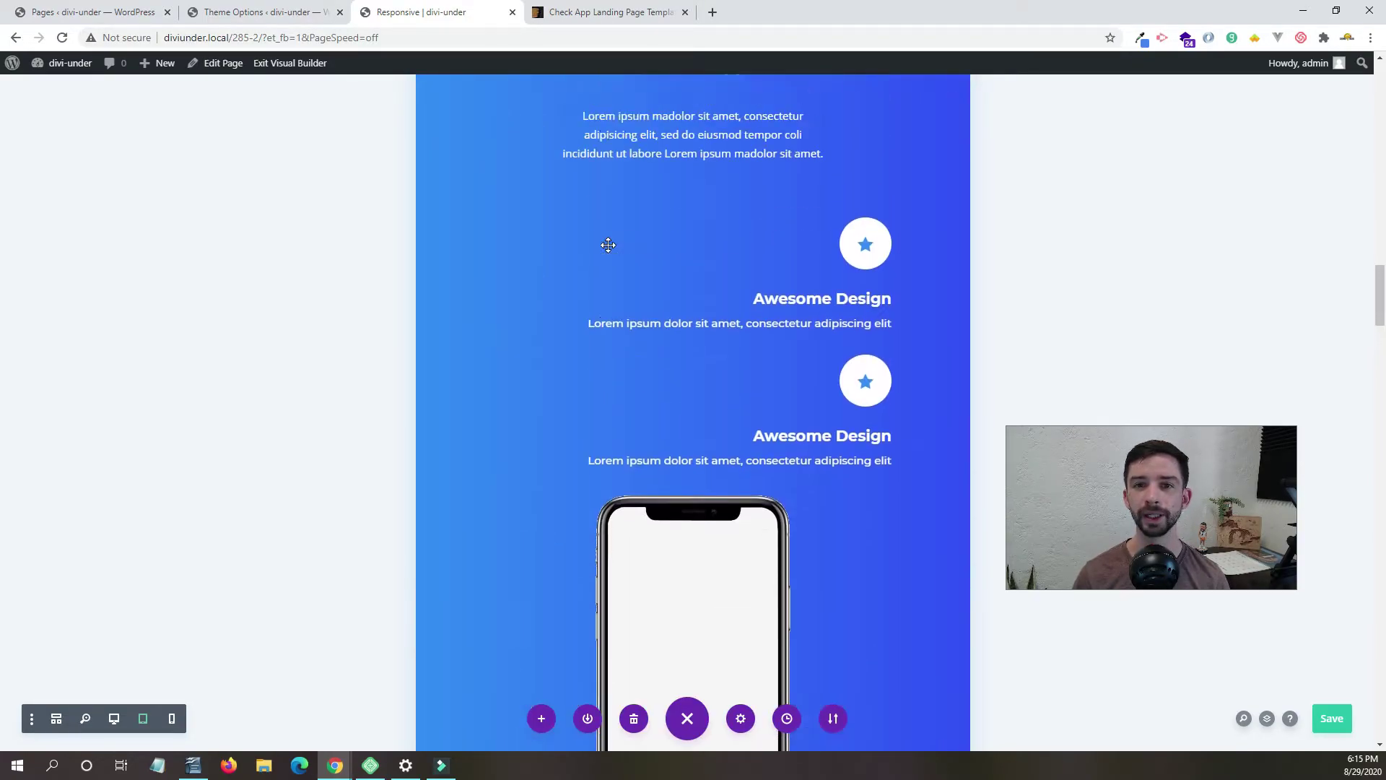
scroll(608, 245, up, 10)
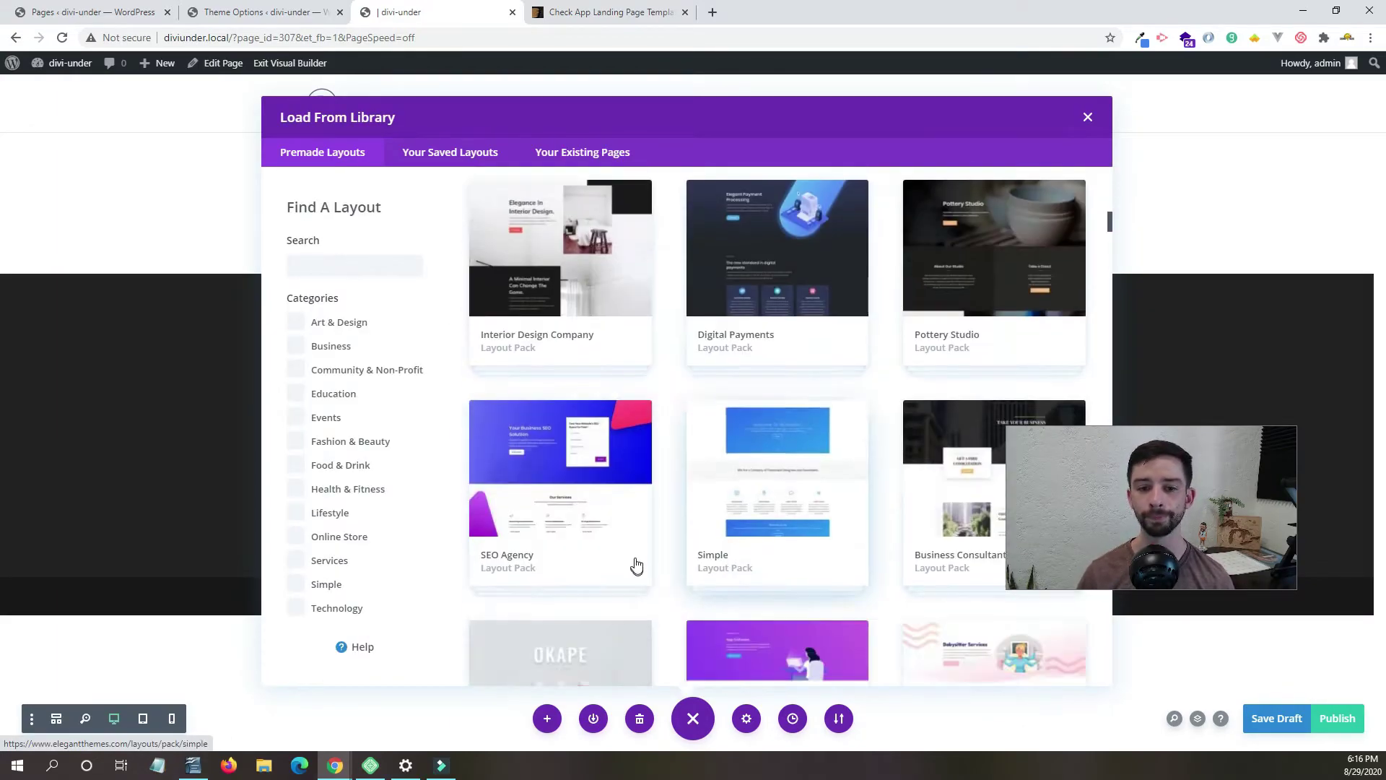
Load a layout from the Interior Design Company premade pack into the new page and exit the visual builder.
click(550, 318)
click(615, 624)
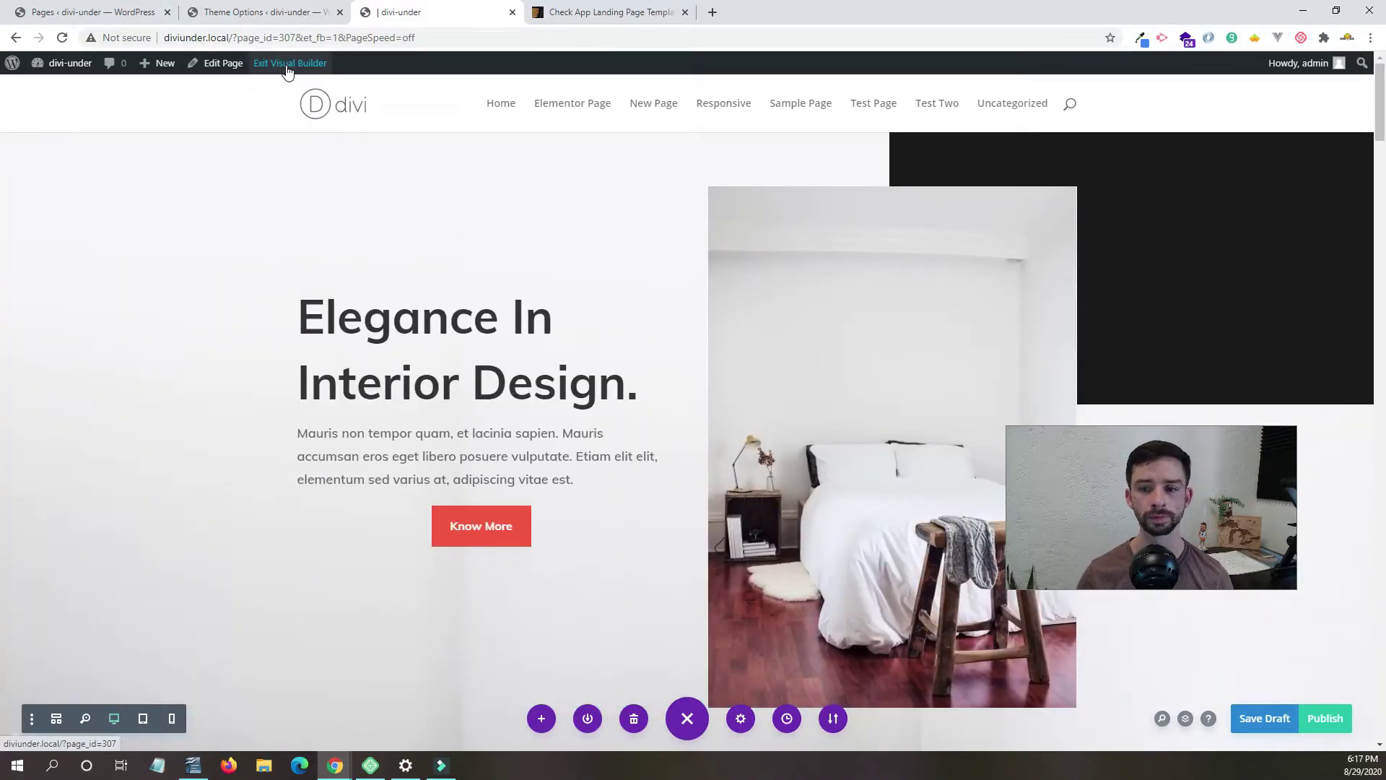
click(289, 63)
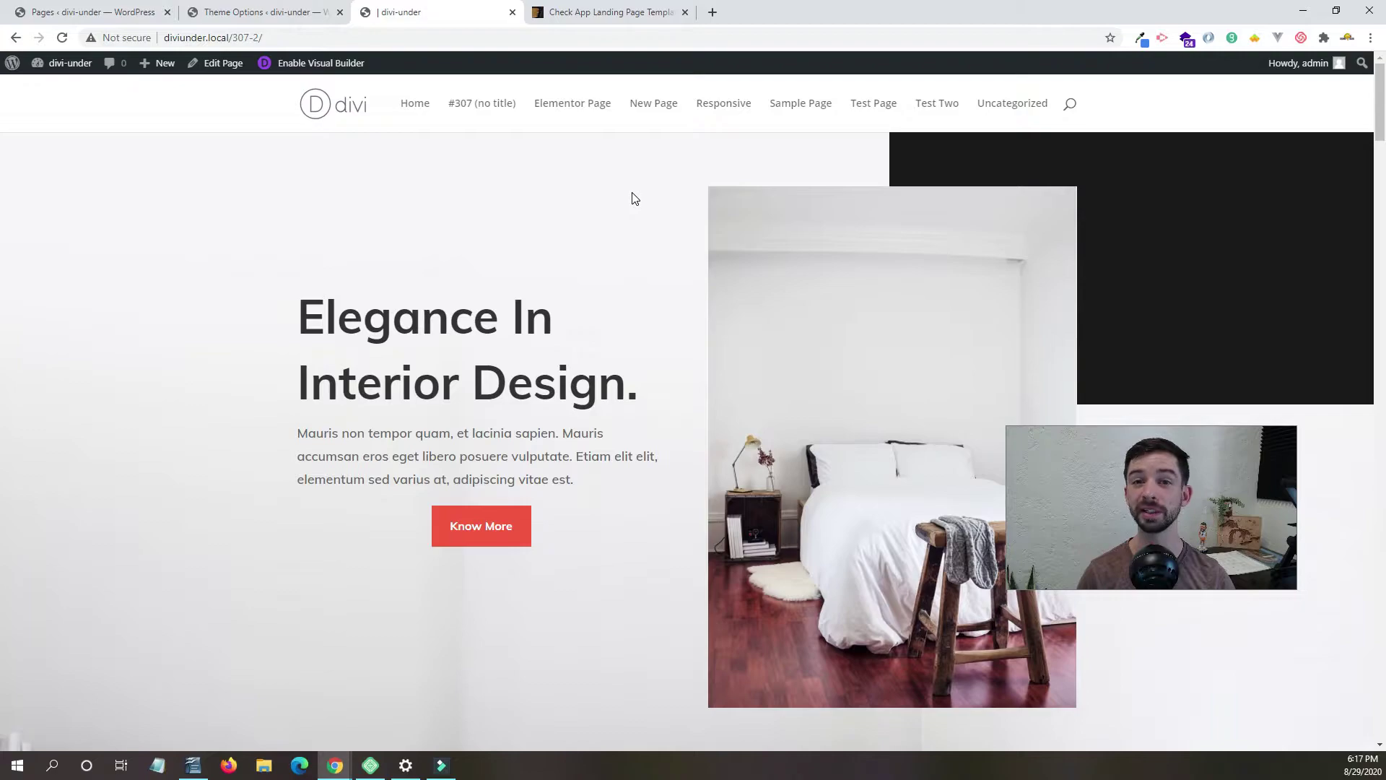
Look over the live interior design page, open the browser's developer tools and emulate an iPhone 5/SE.
scroll(1380, 173, down, 8)
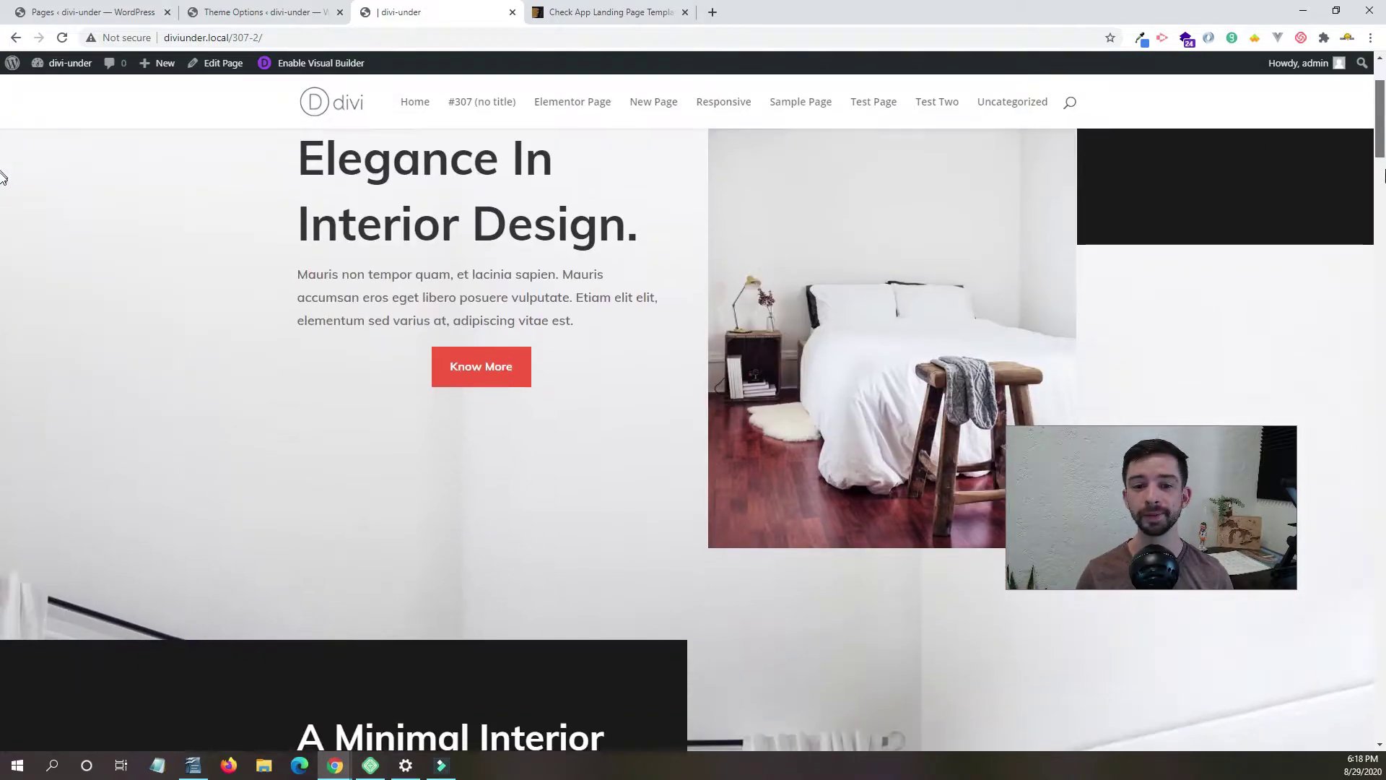
drag(1382, 223, 1281, 655)
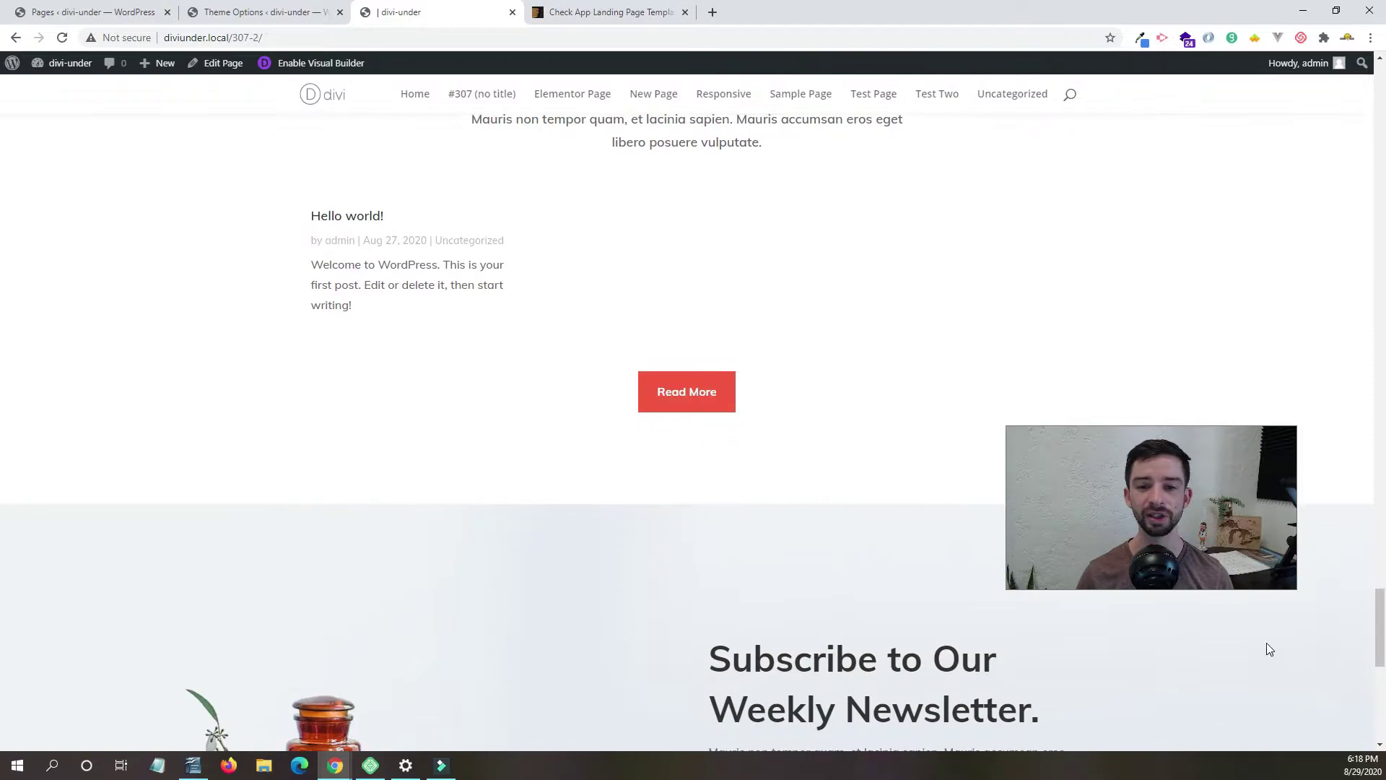
right_click(413, 186)
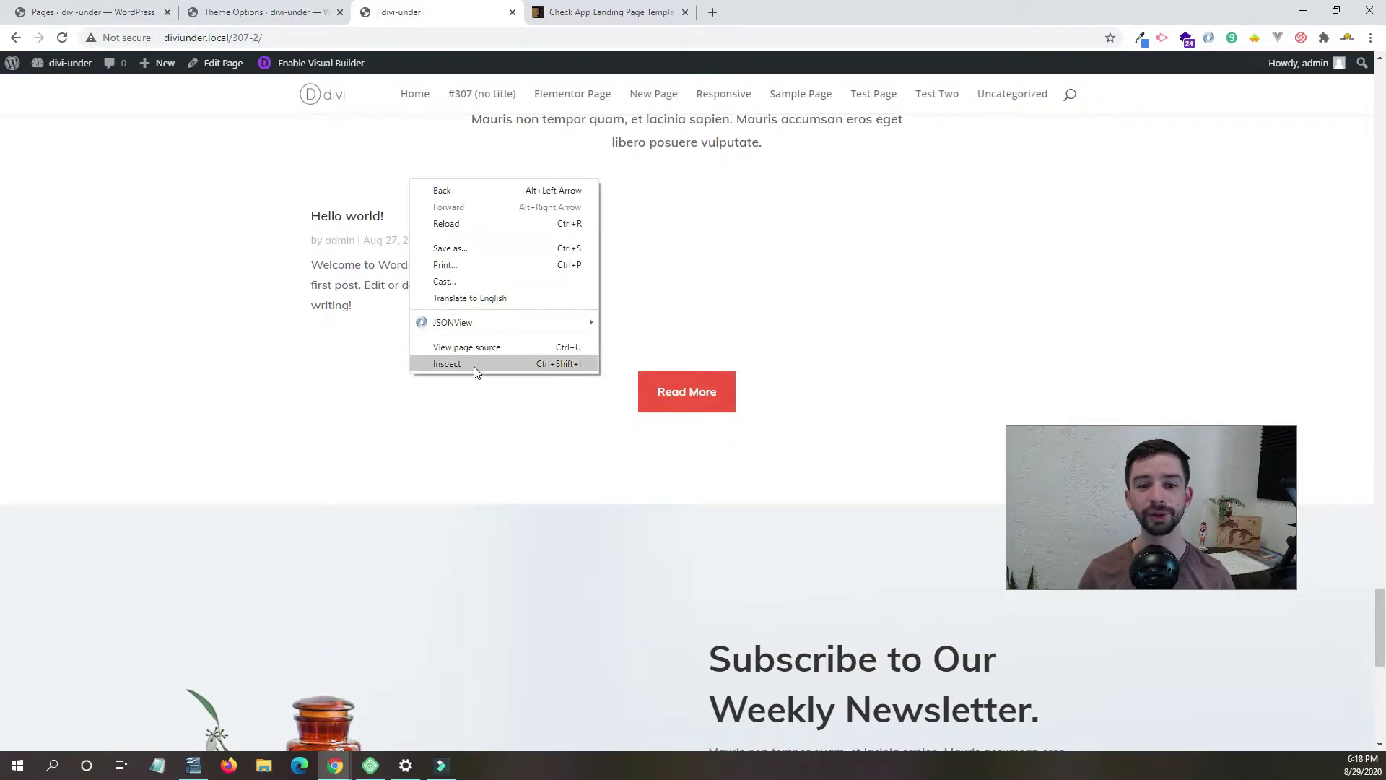
right_click(770, 193)
click(845, 377)
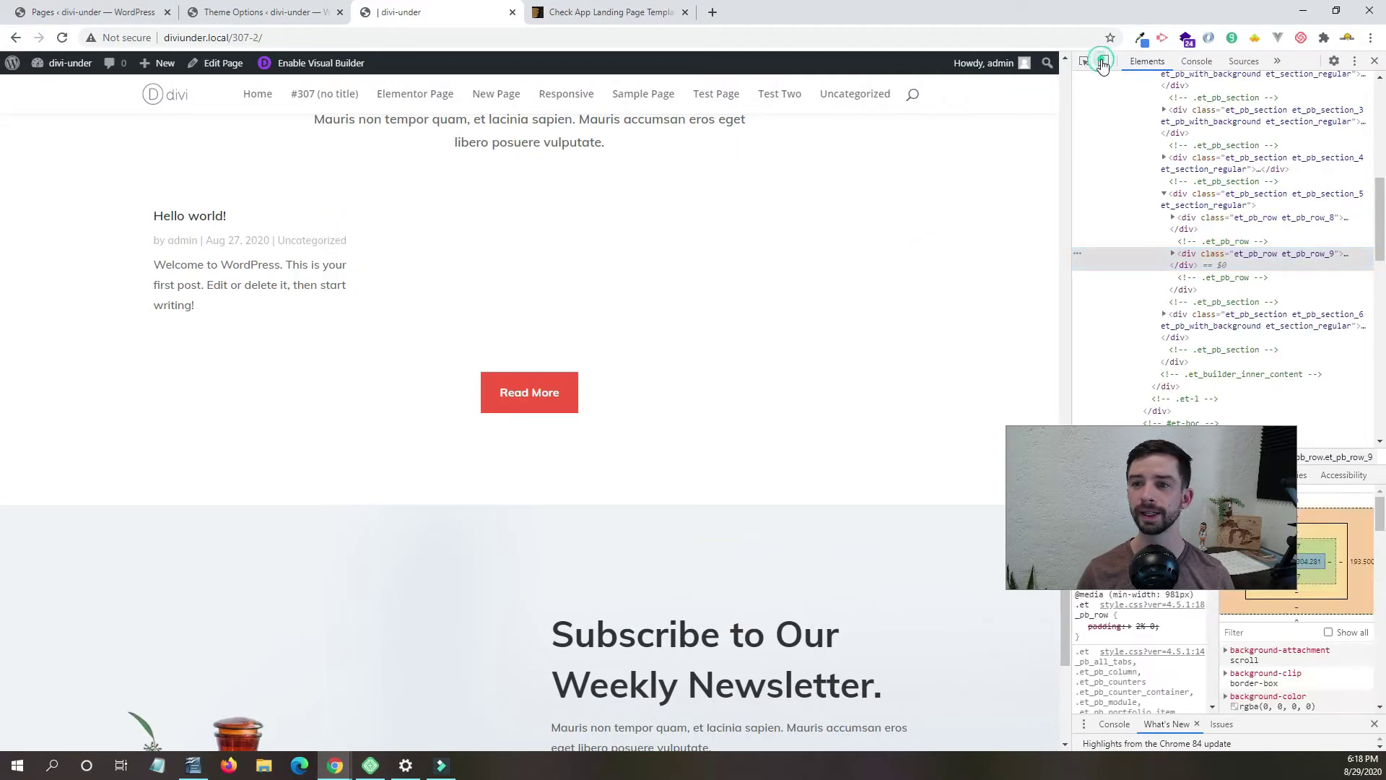
click(1102, 60)
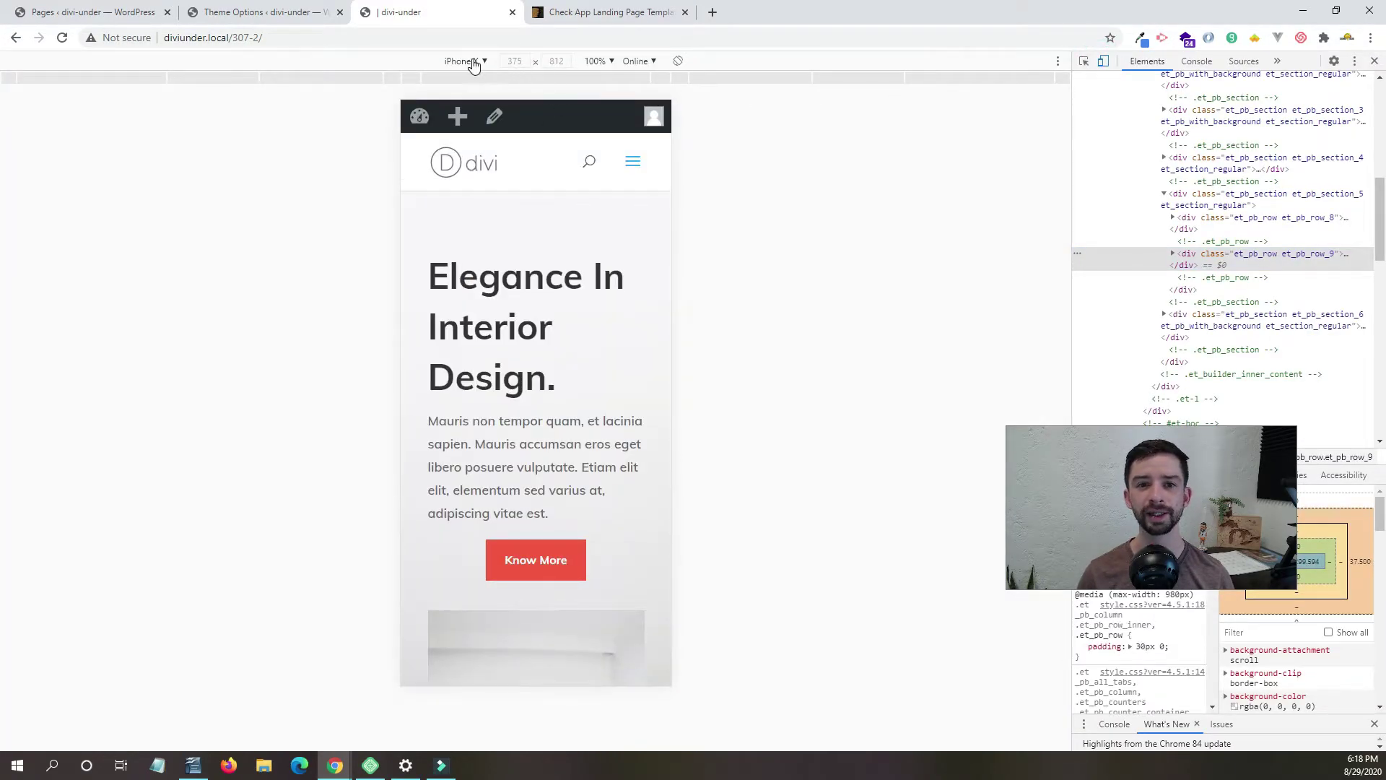
click(473, 62)
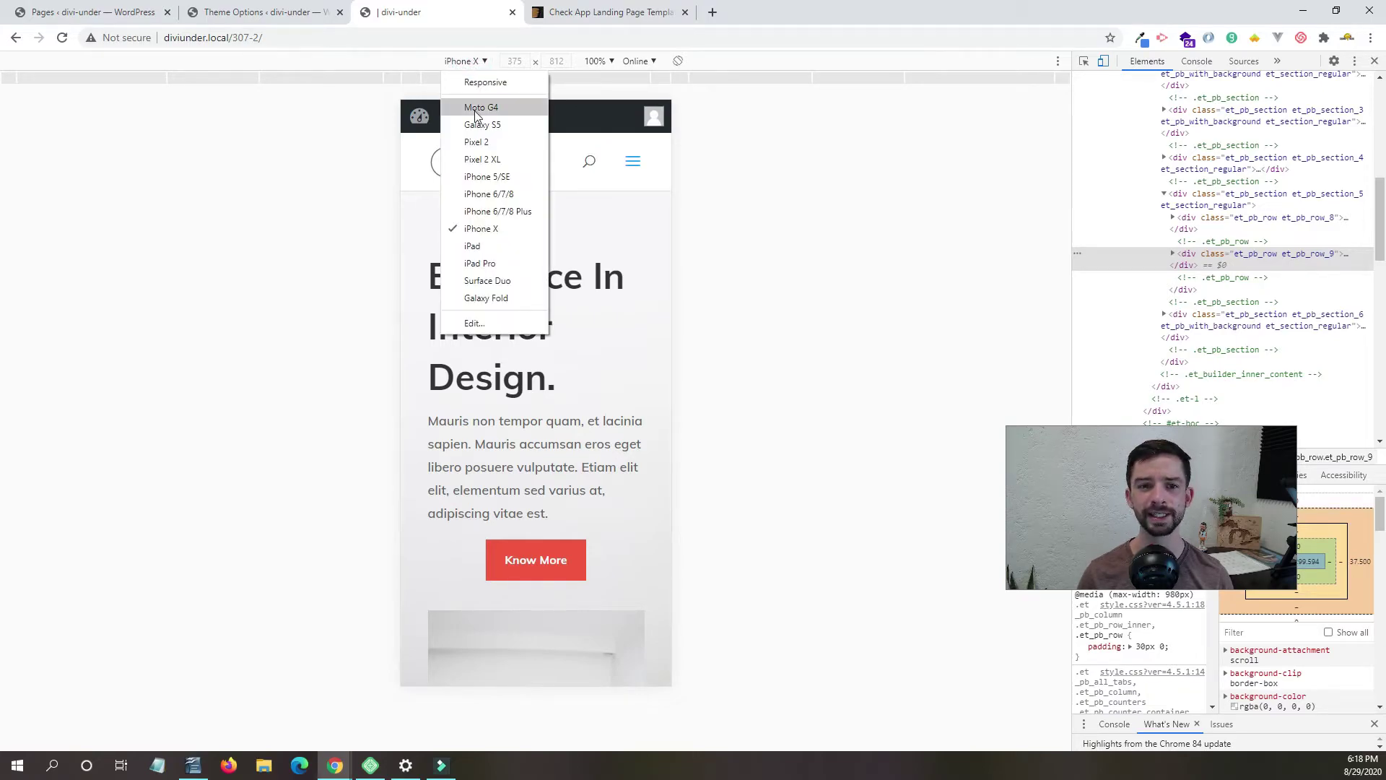
click(486, 178)
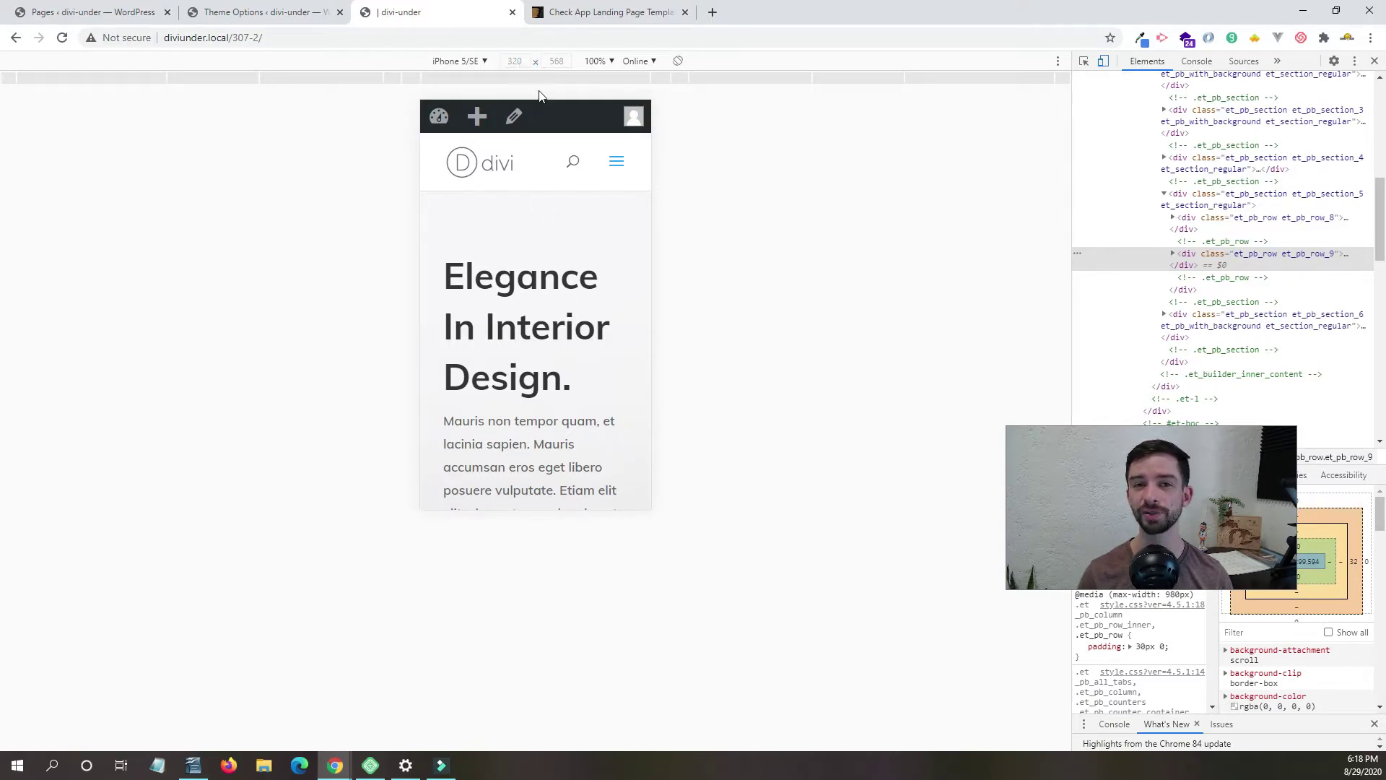
Examine the interior design page's sections in the iPhone 5/SE preview for spacing, alignment and text size problems.
scroll(621, 273, down, 4)
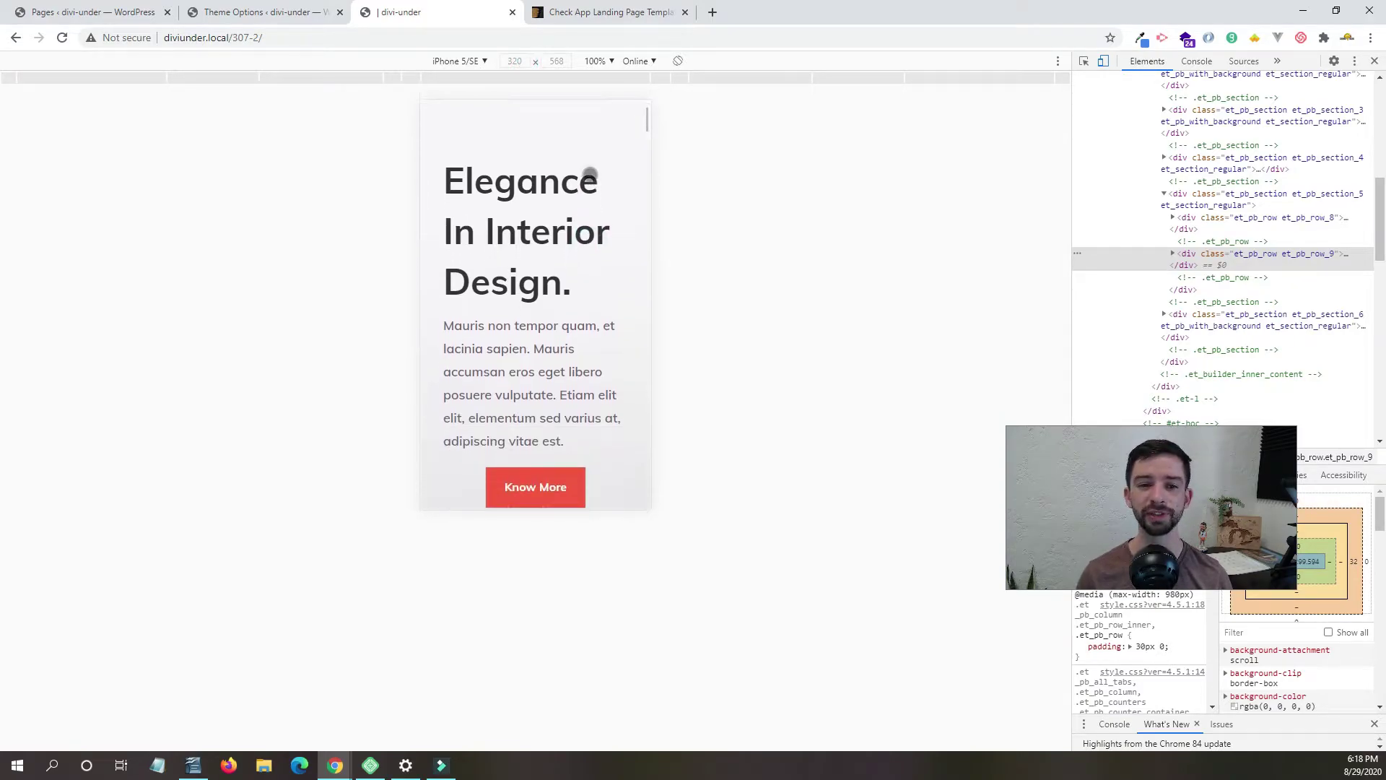
scroll(616, 390, down, 10)
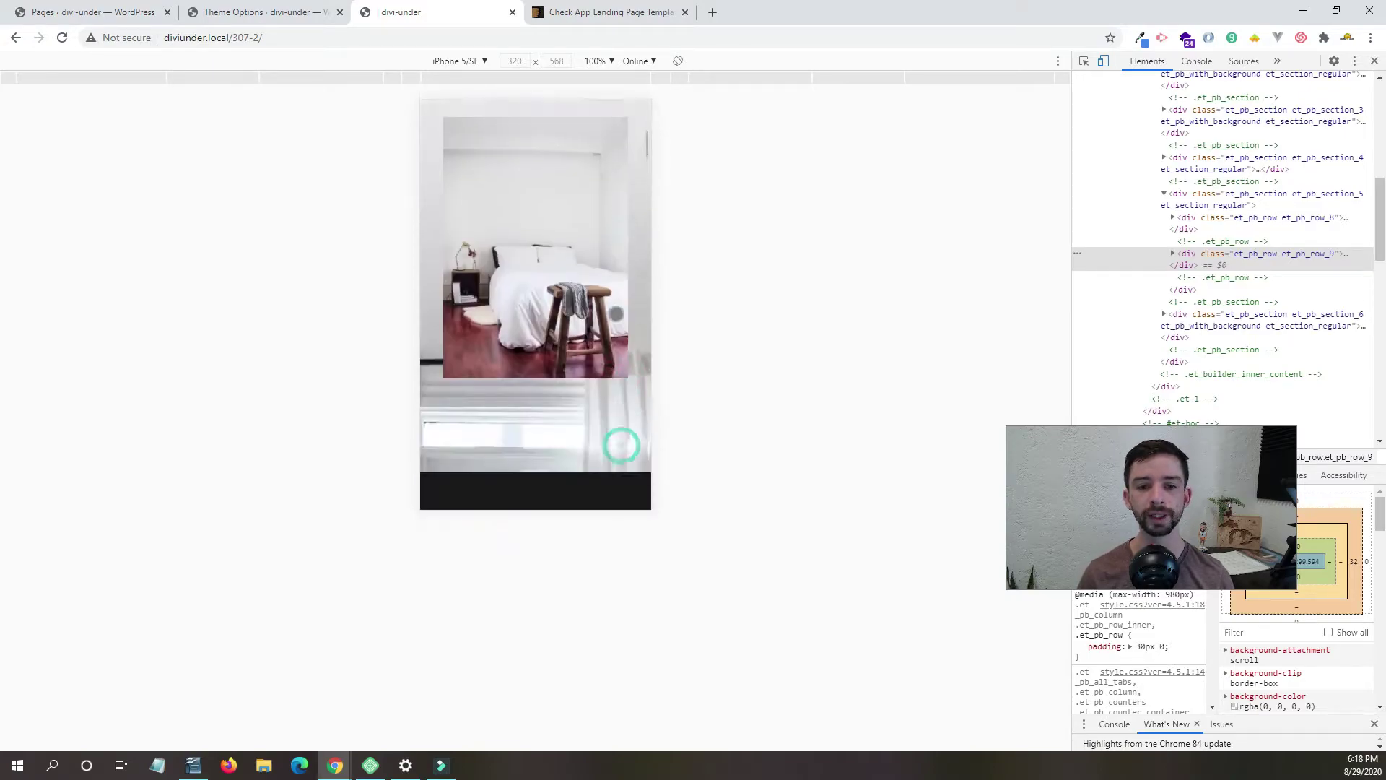
scroll(618, 405, down, 10)
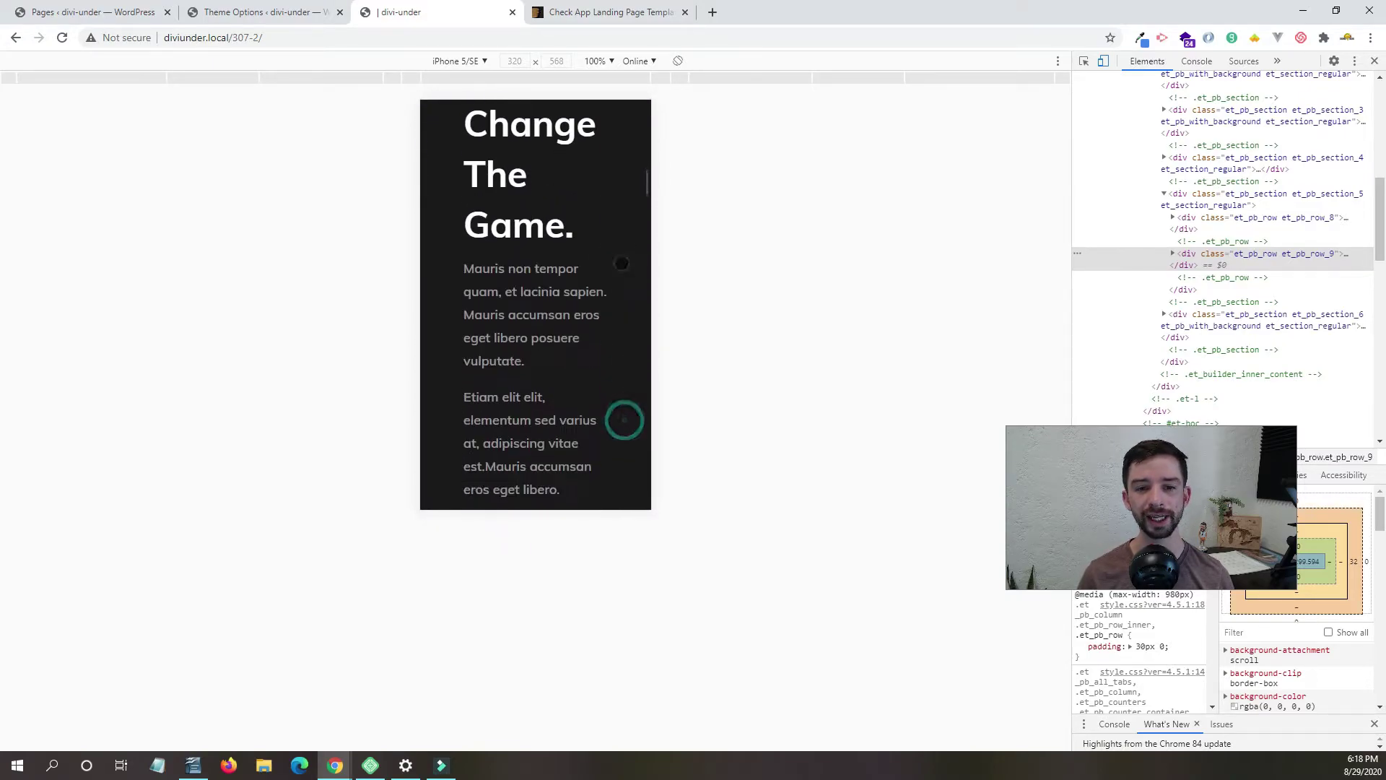
scroll(621, 278, down, 10)
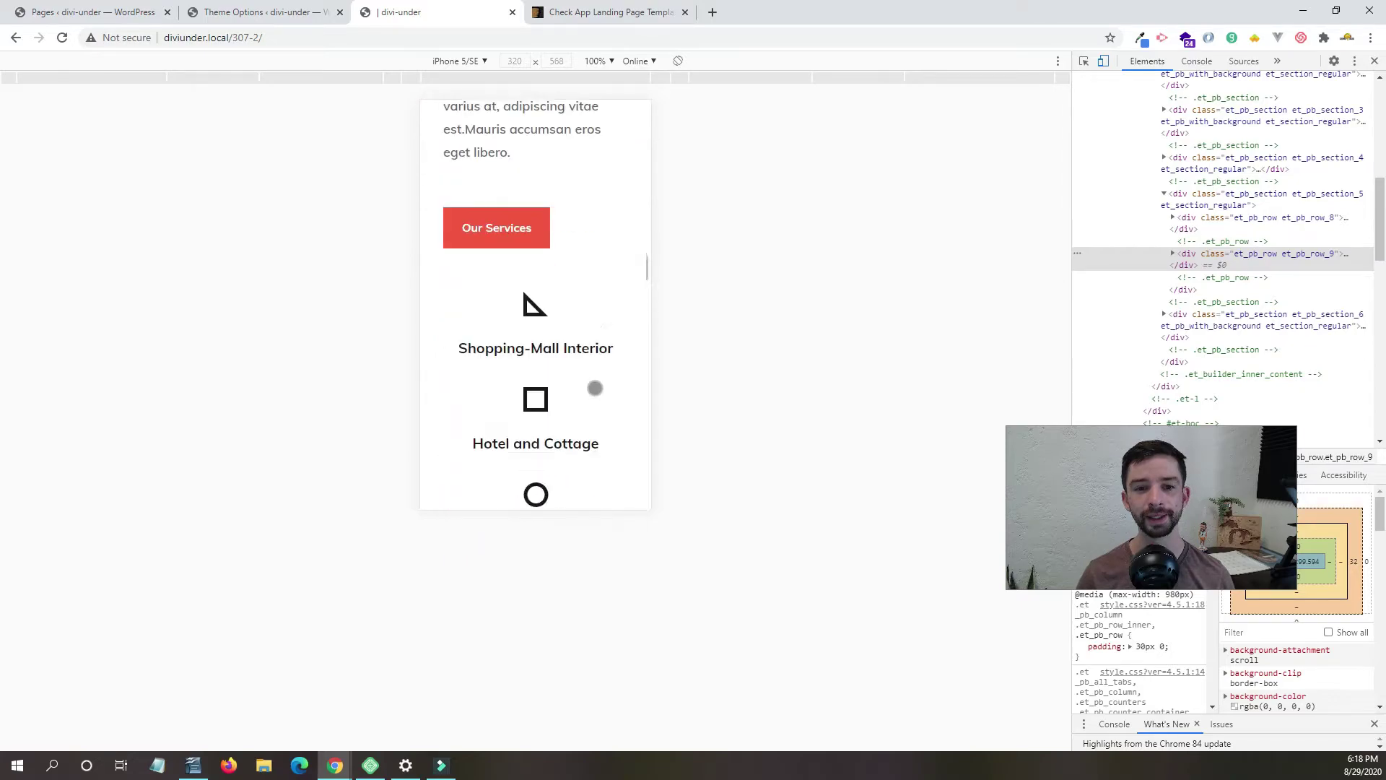
drag(594, 381, 587, 352)
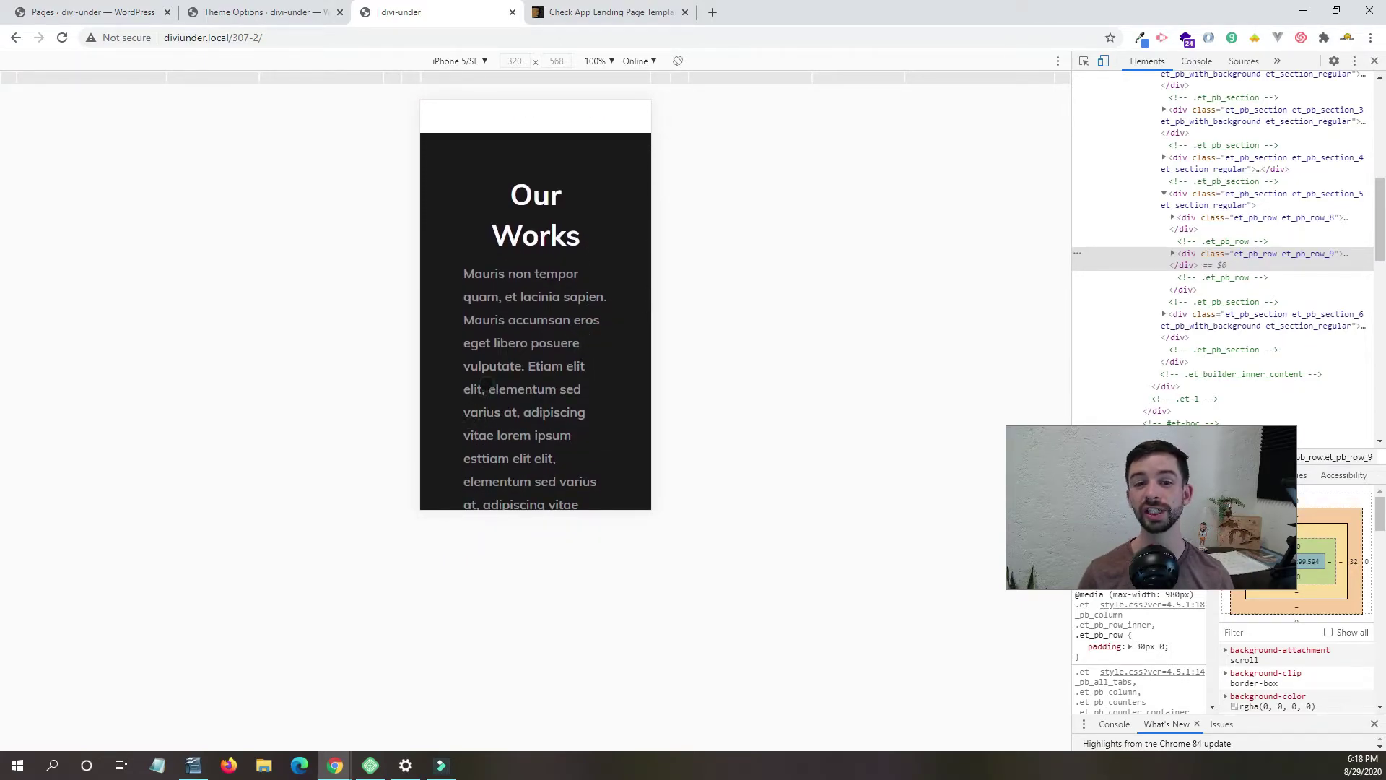
scroll(535, 326, down, 12)
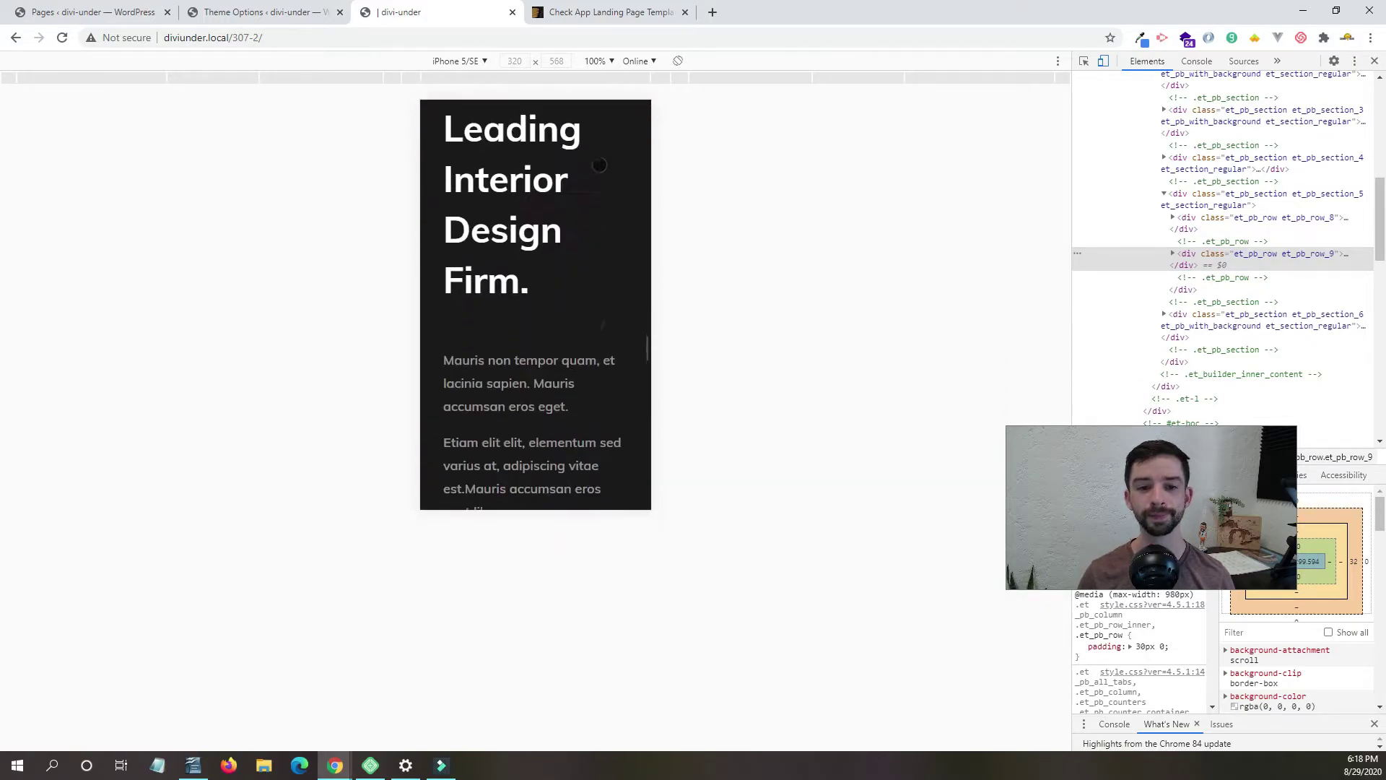
drag(599, 164, 602, 311)
scroll(524, 180, up, 10)
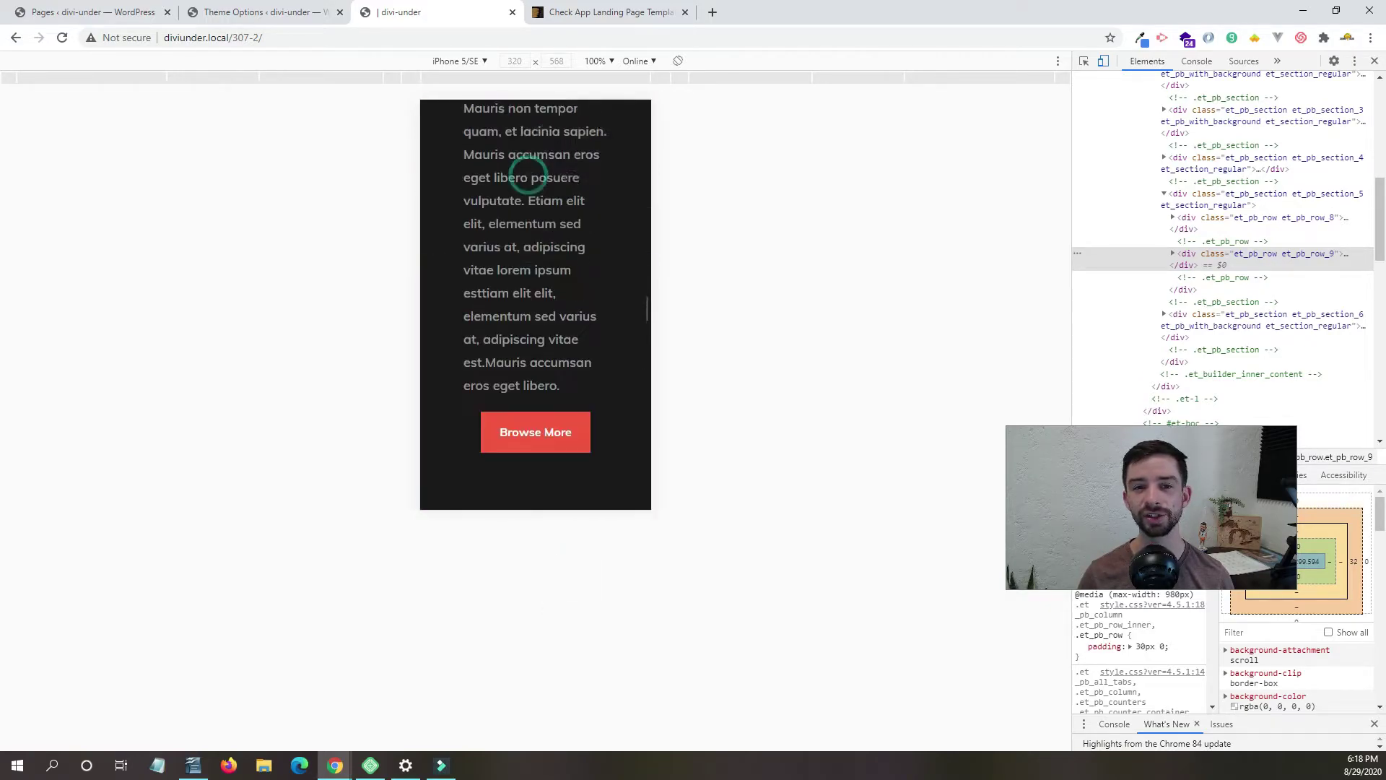
Examine the narrow dark text section and the hero in the iPhone 5/SE preview for heading size and side spacing.
drag(567, 188, 549, 459)
scroll(535, 453, up, 10)
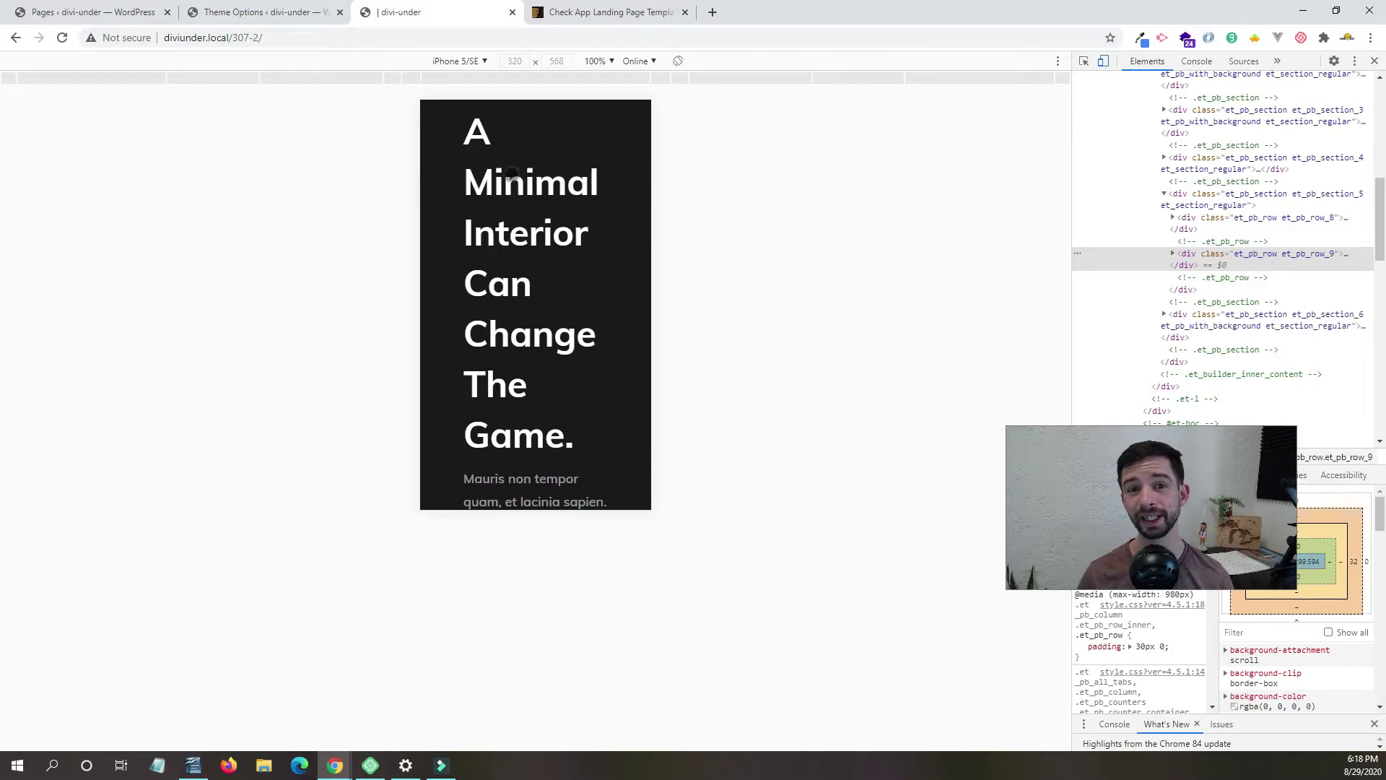
drag(459, 130, 477, 189)
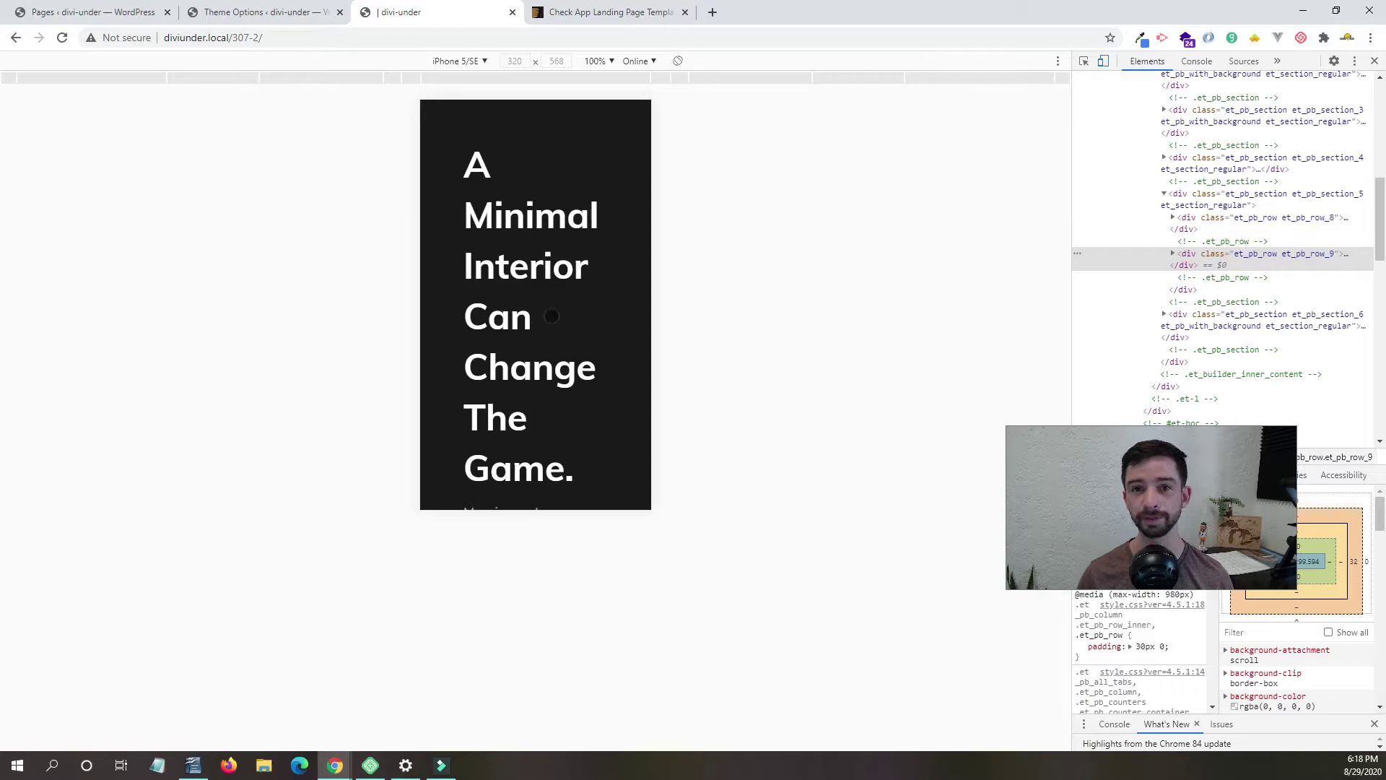
drag(564, 348, 570, 322)
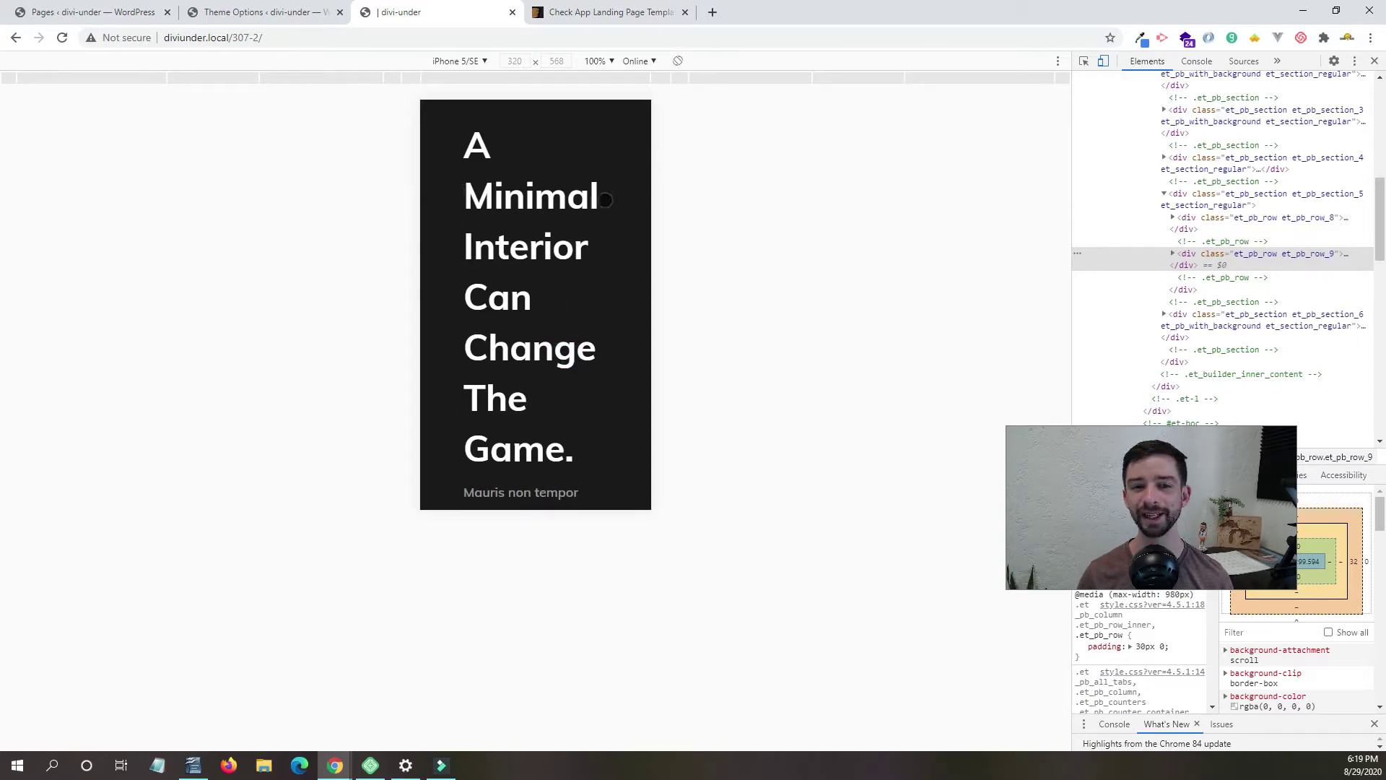
scroll(599, 202, up, 10)
scroll(534, 317, up, 5)
drag(509, 222, 508, 395)
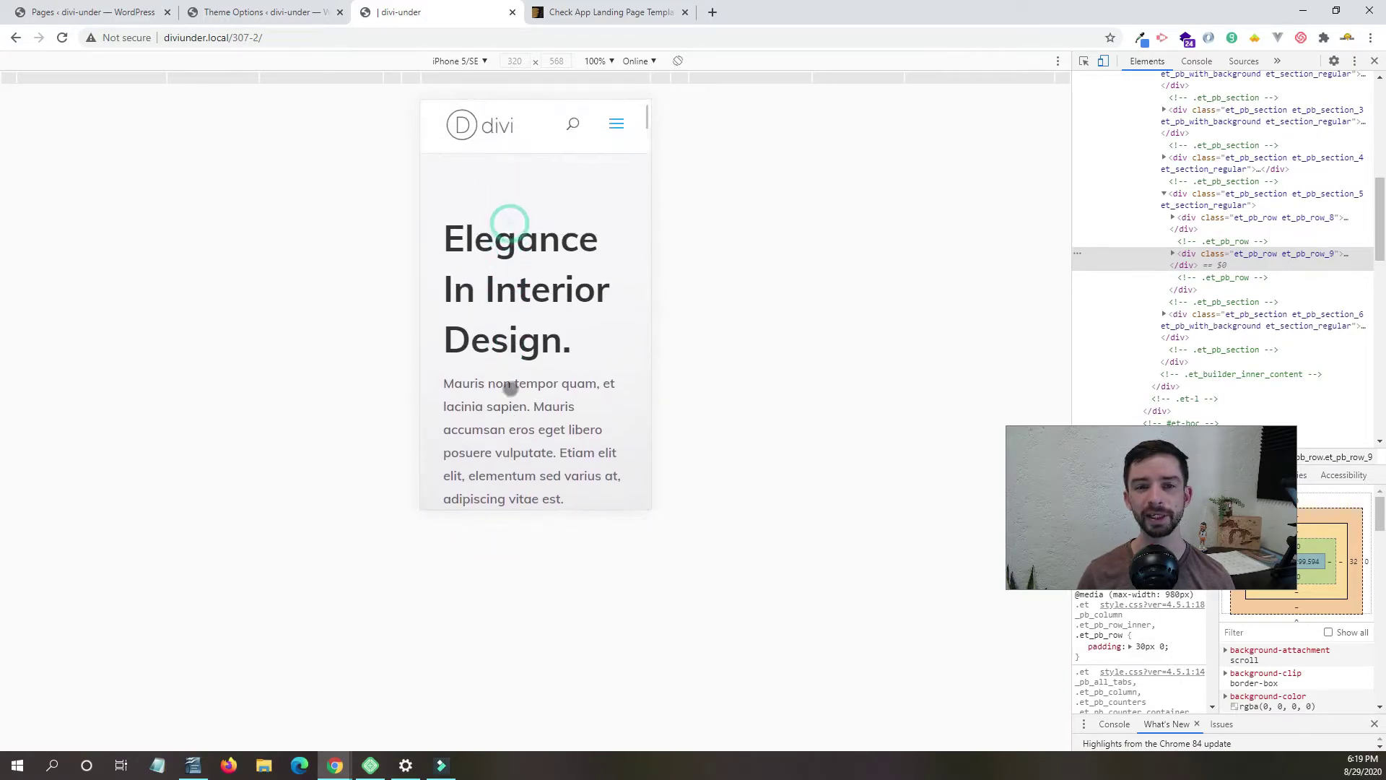
scroll(541, 419, down, 15)
scroll(563, 428, up, 2)
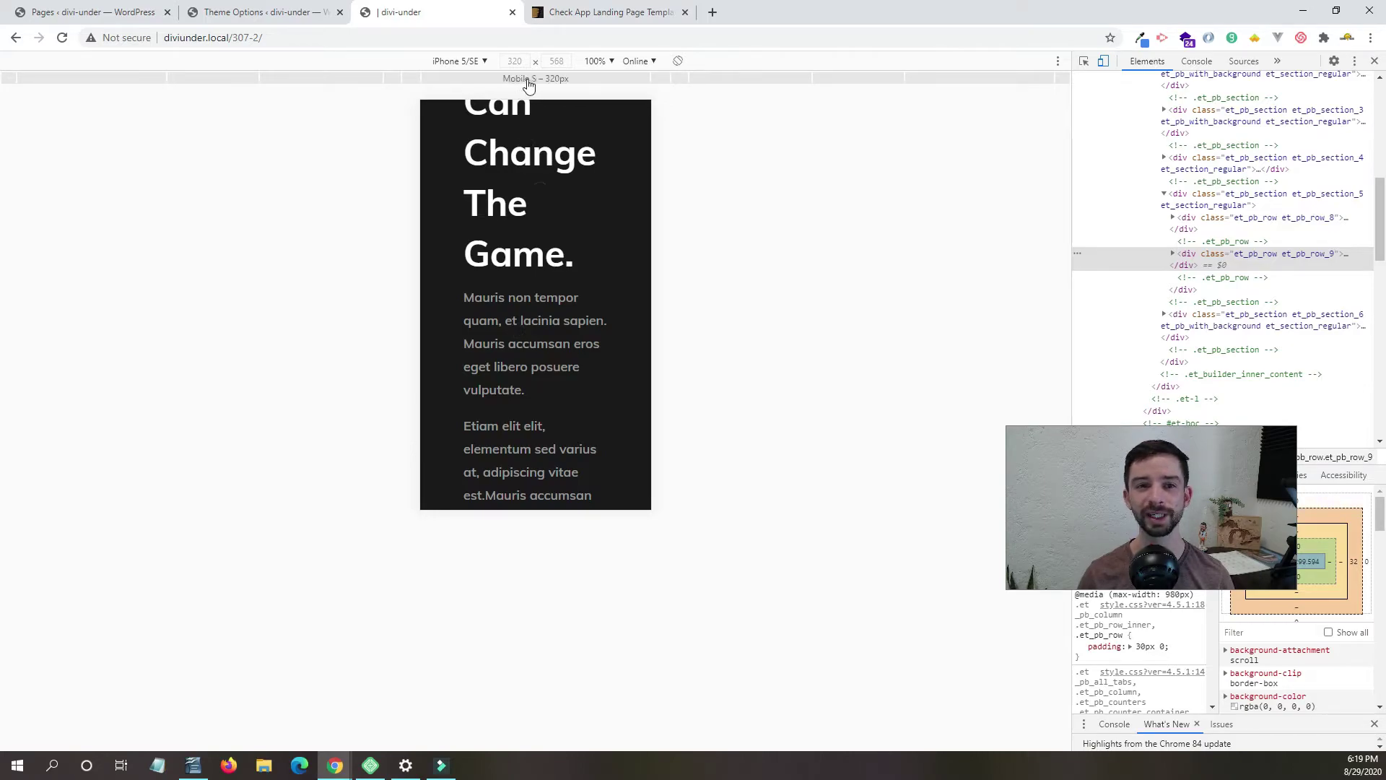
Leave device emulation and open the interior design page in the visual builder's phone view, with the developer tools closed.
click(1103, 61)
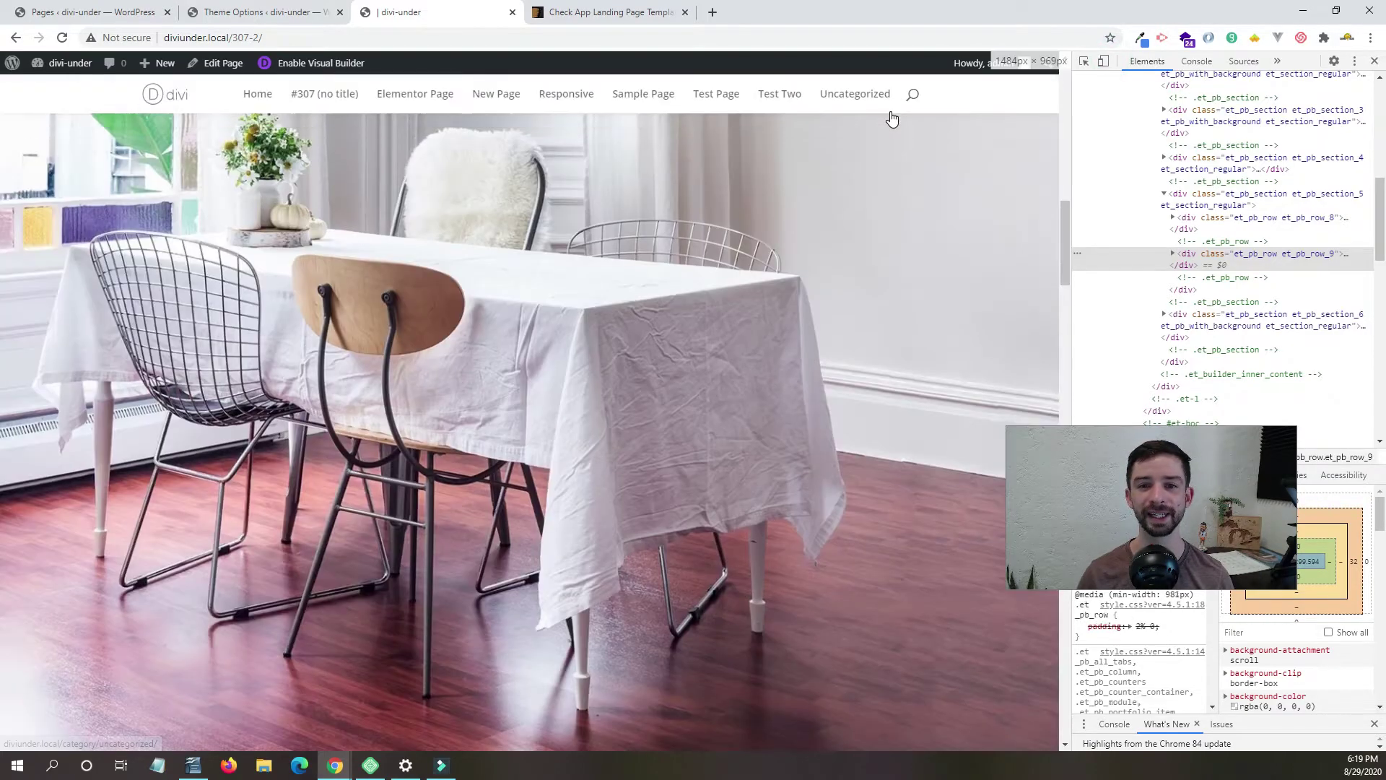
scroll(602, 410, down, 7)
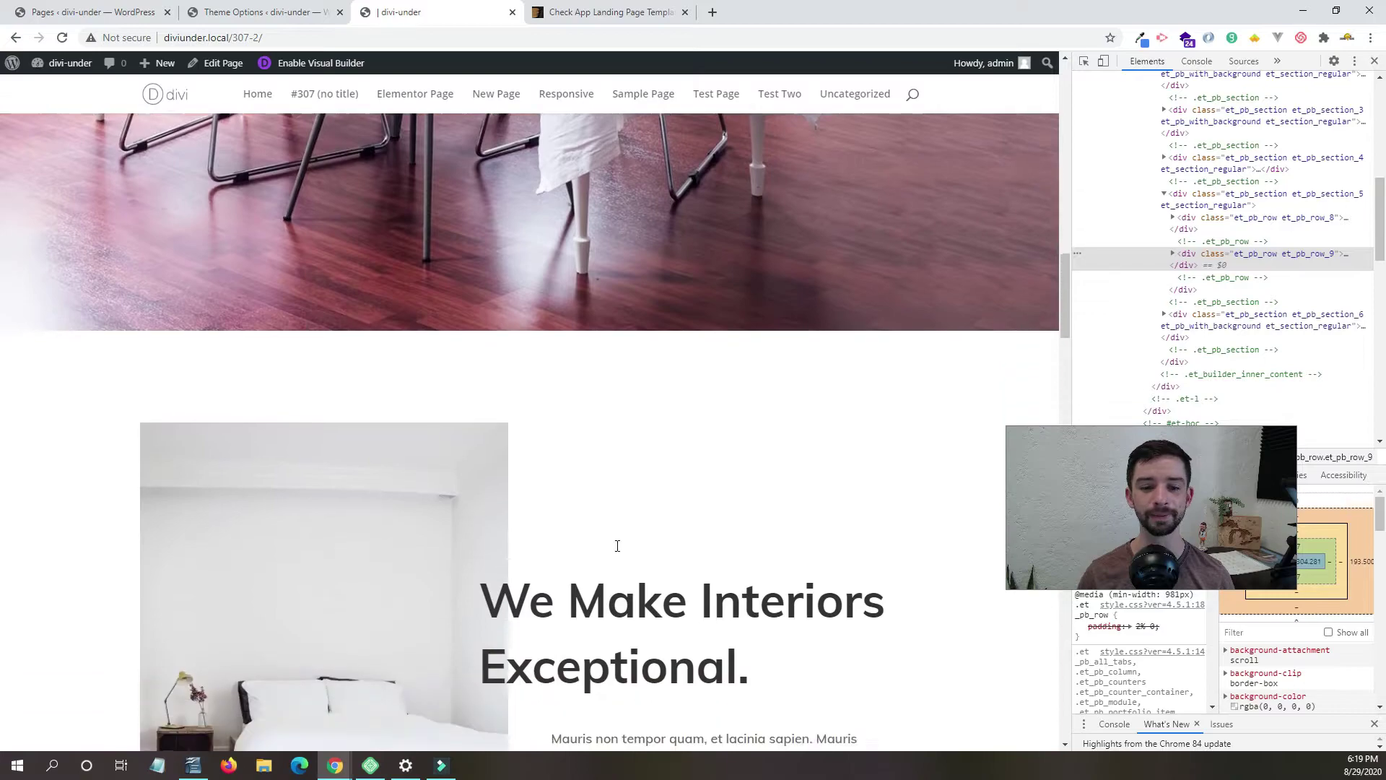
click(336, 64)
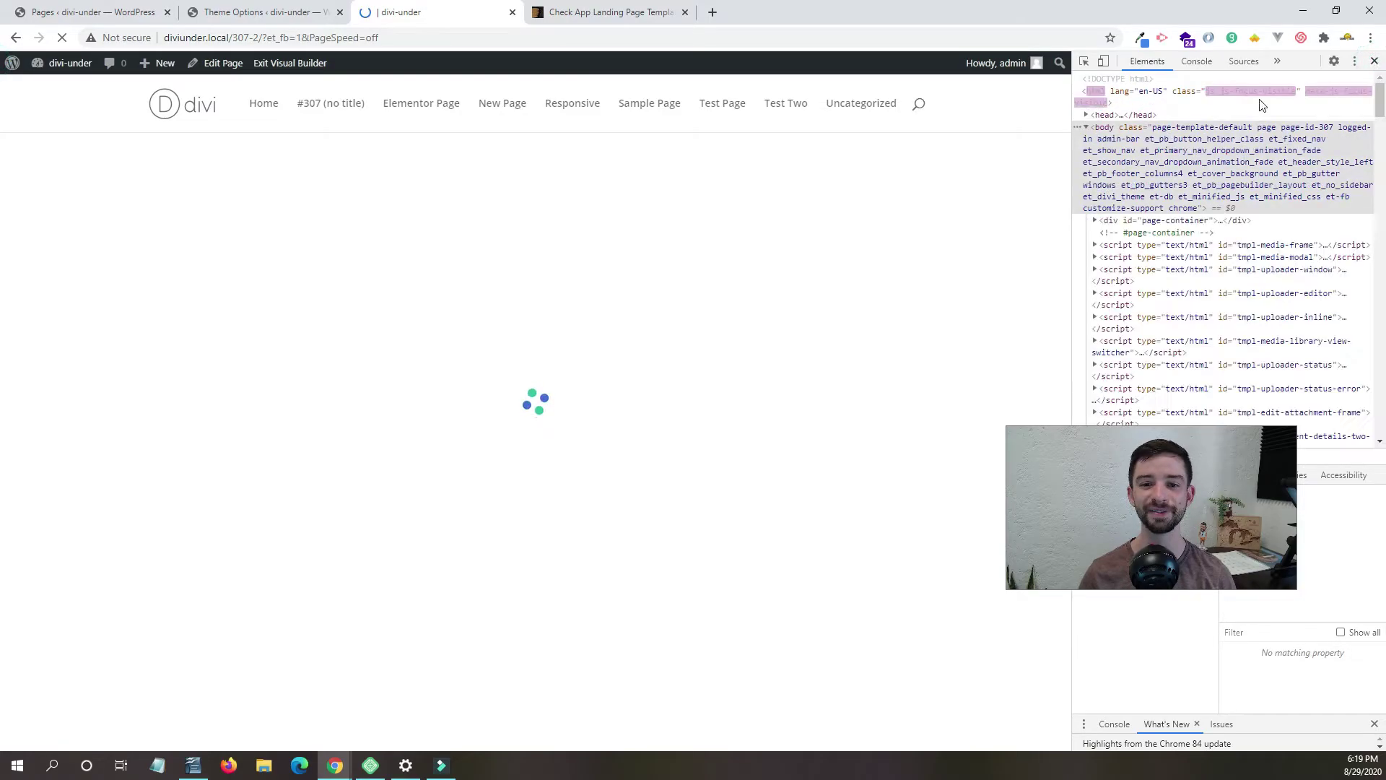
key(F12)
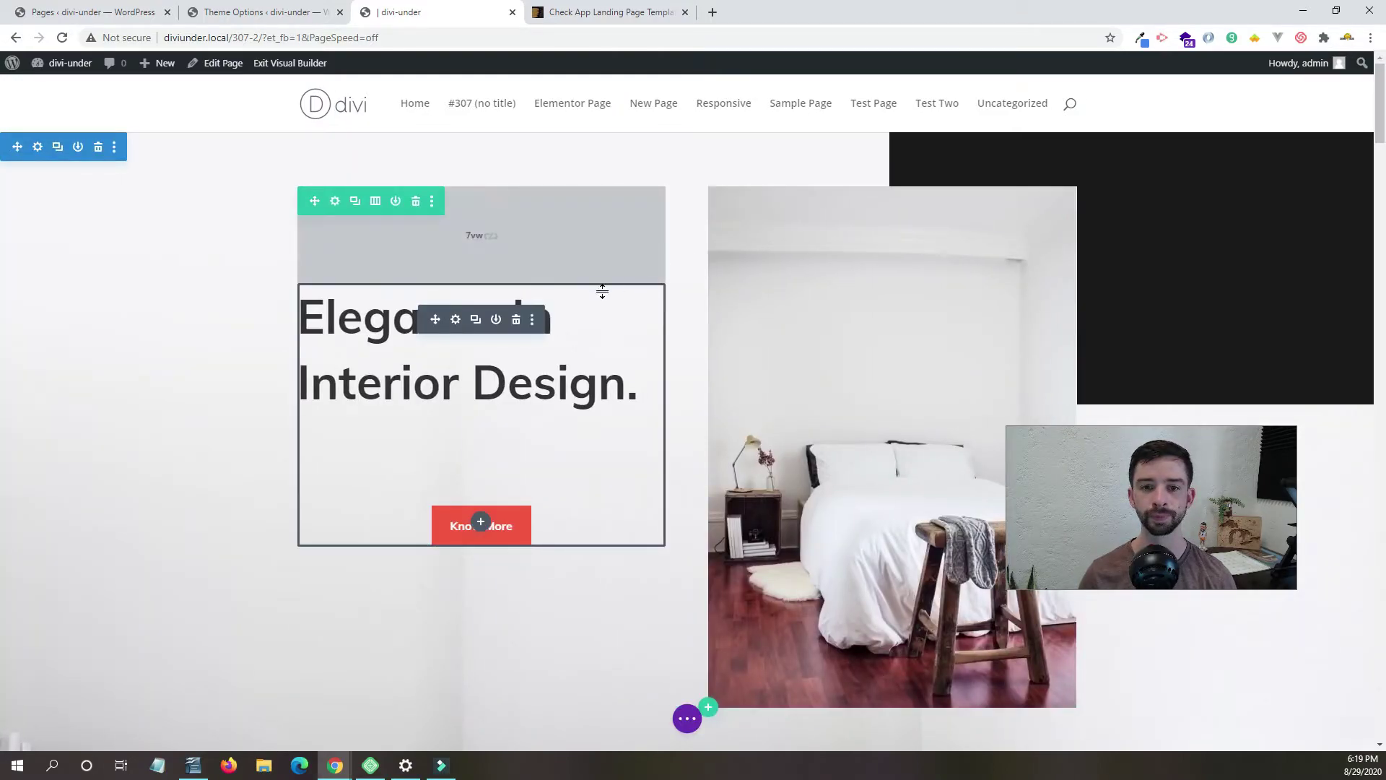
click(690, 720)
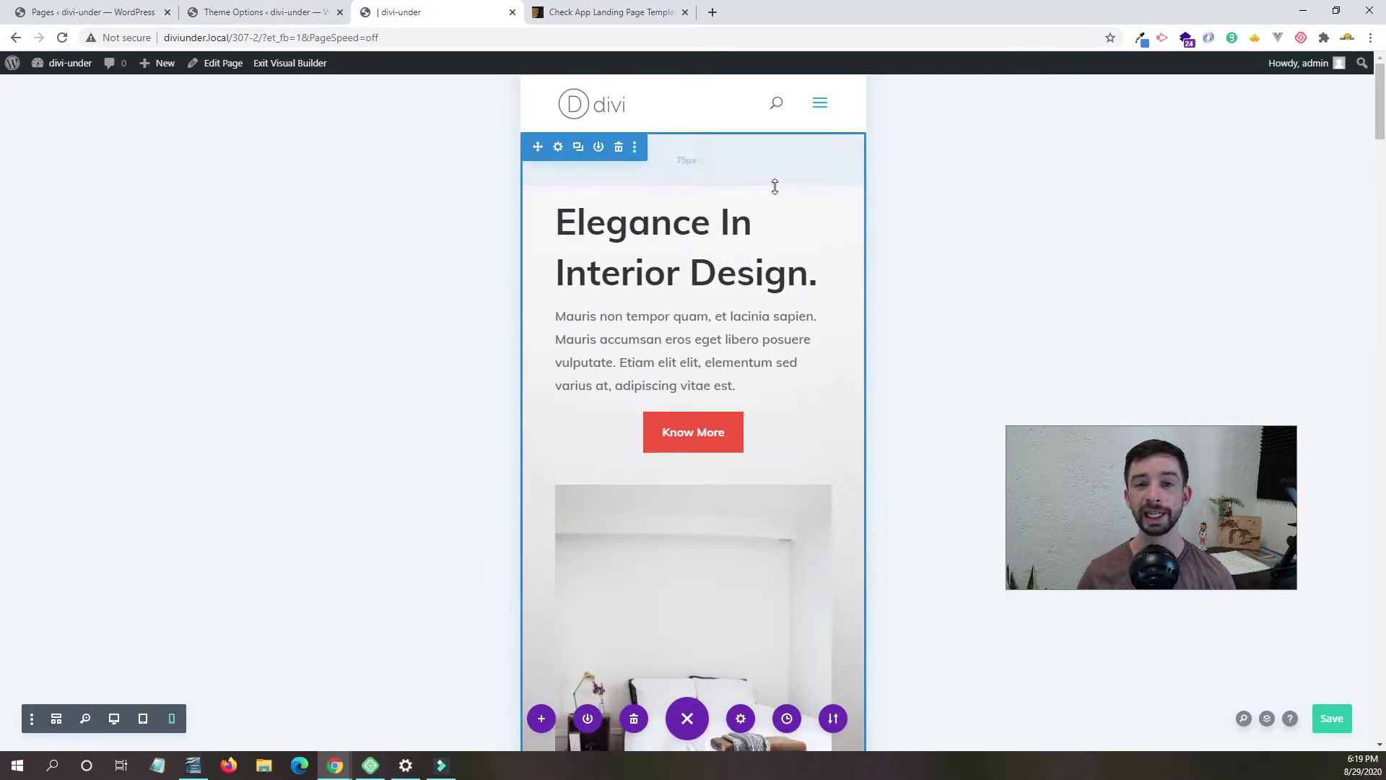
Check the "A Minimal Interior Can Change The Game." section in phone view and open the live page in a separate tab.
scroll(695, 477, down, 10)
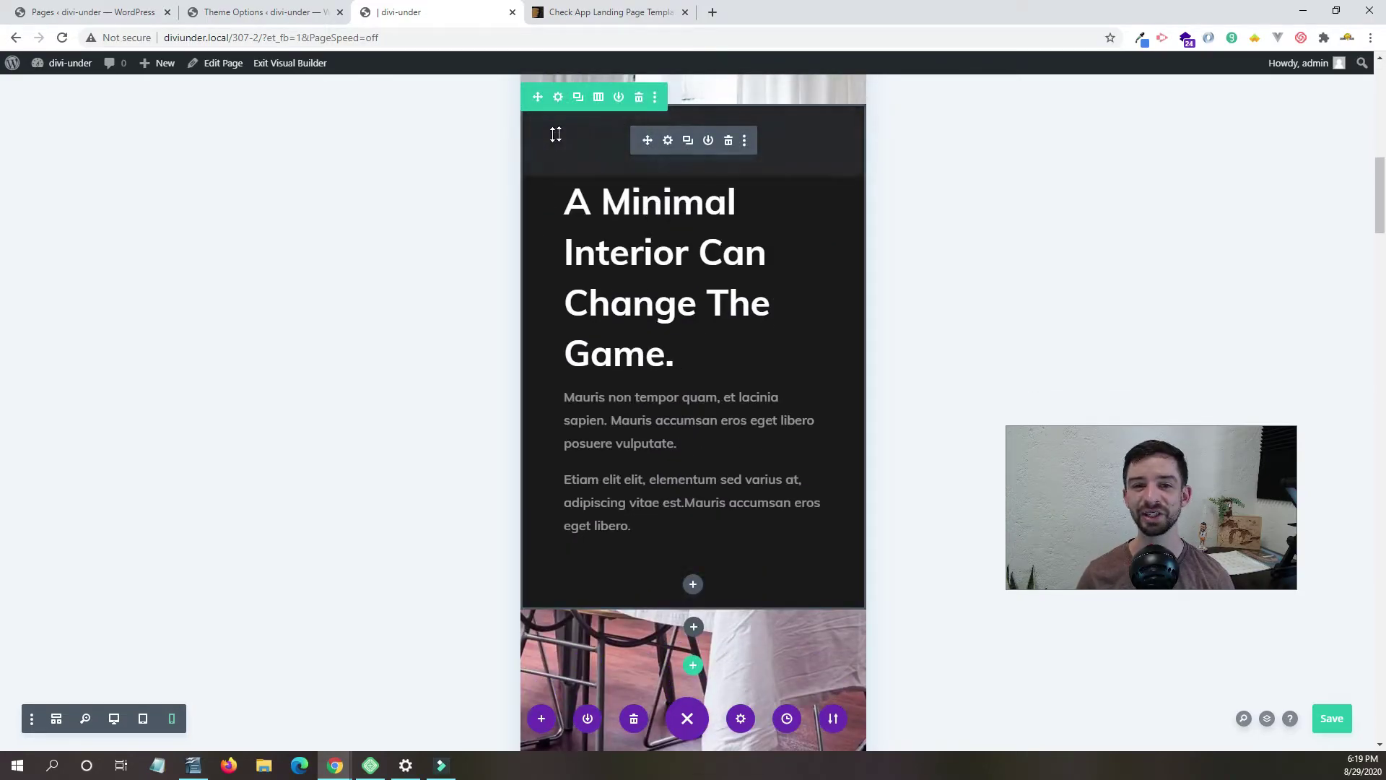
drag(569, 209, 753, 511)
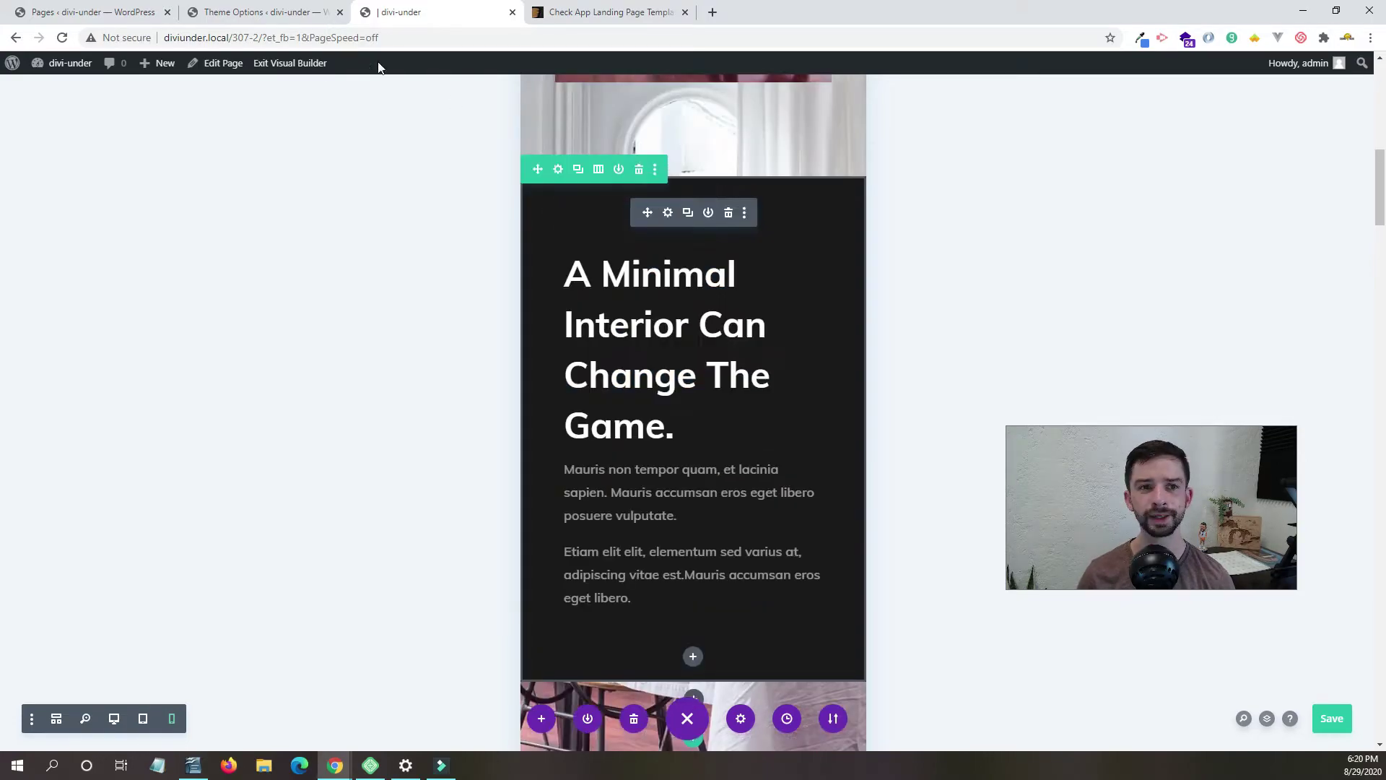
right_click(297, 64)
click(310, 76)
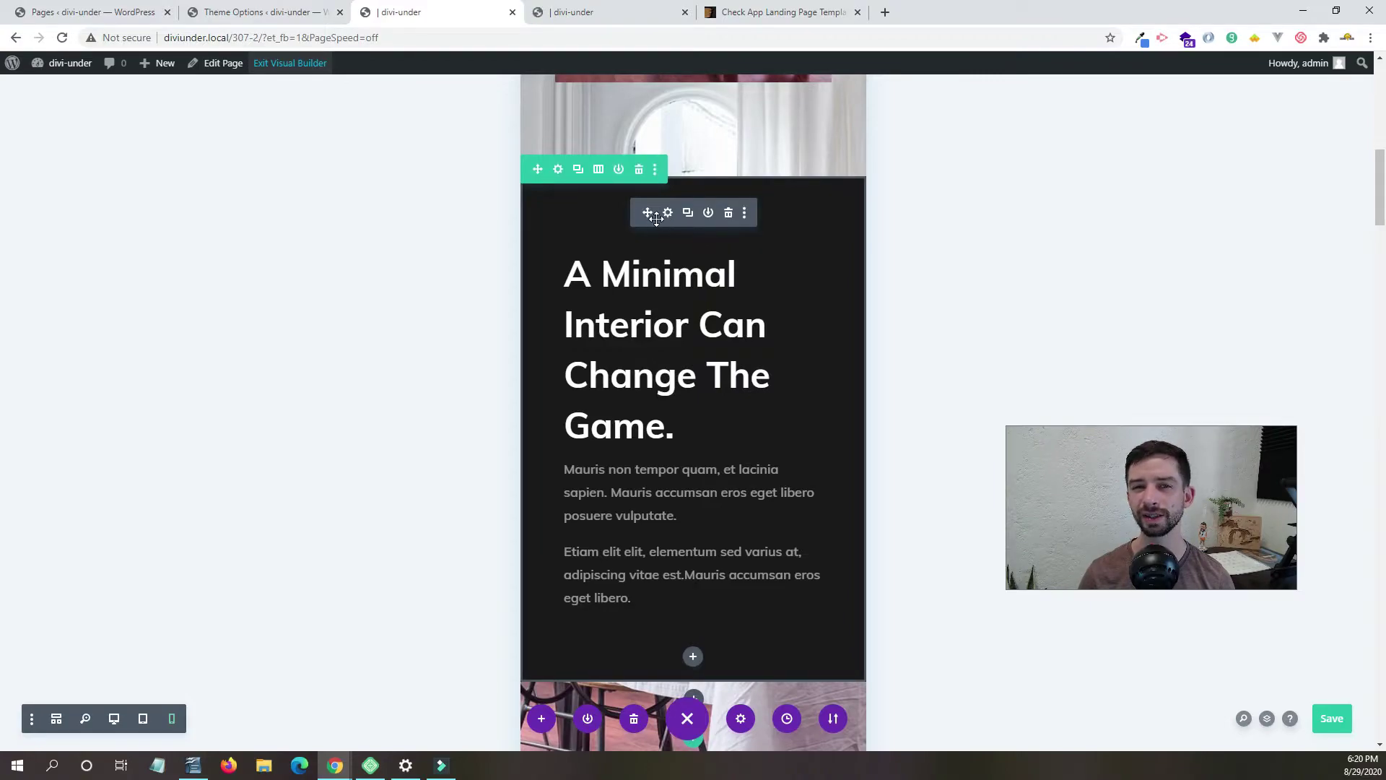
click(577, 13)
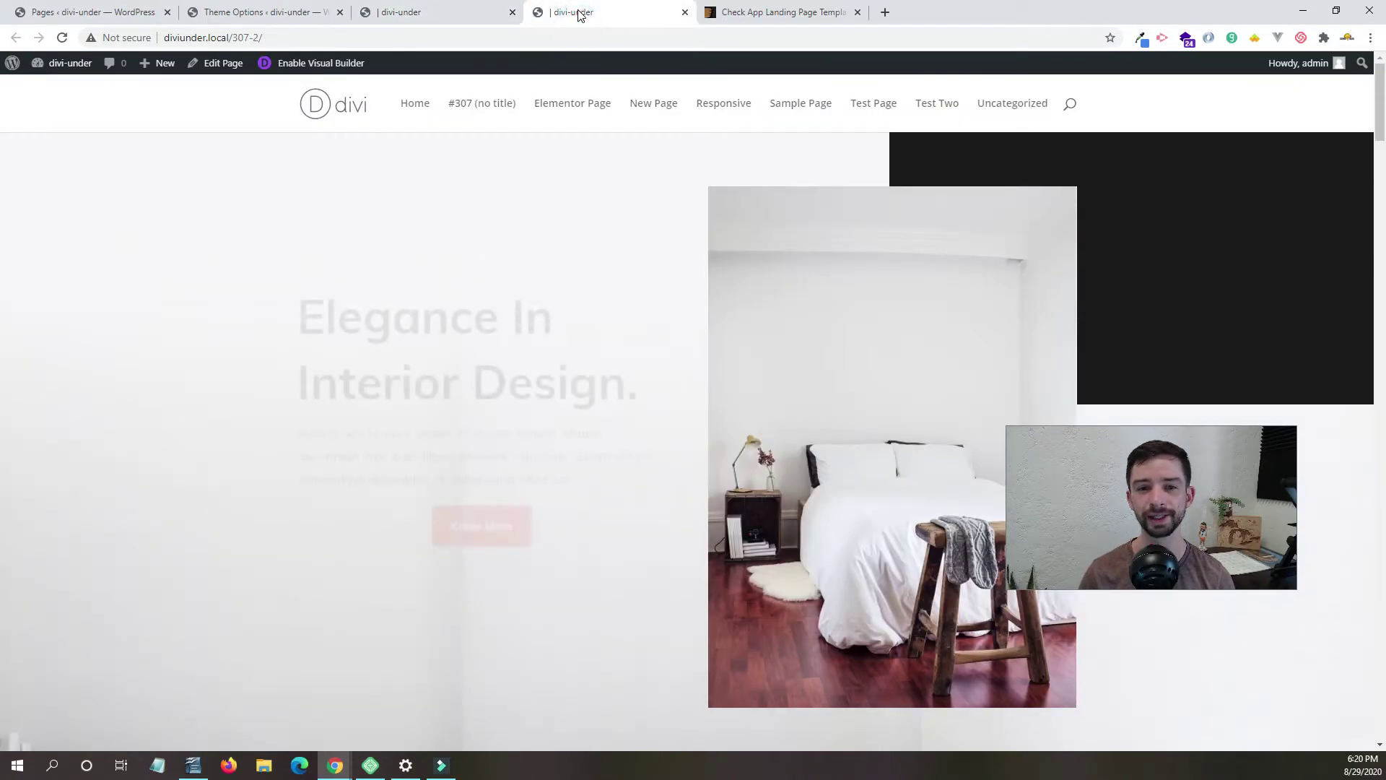
scroll(640, 335, down, 1)
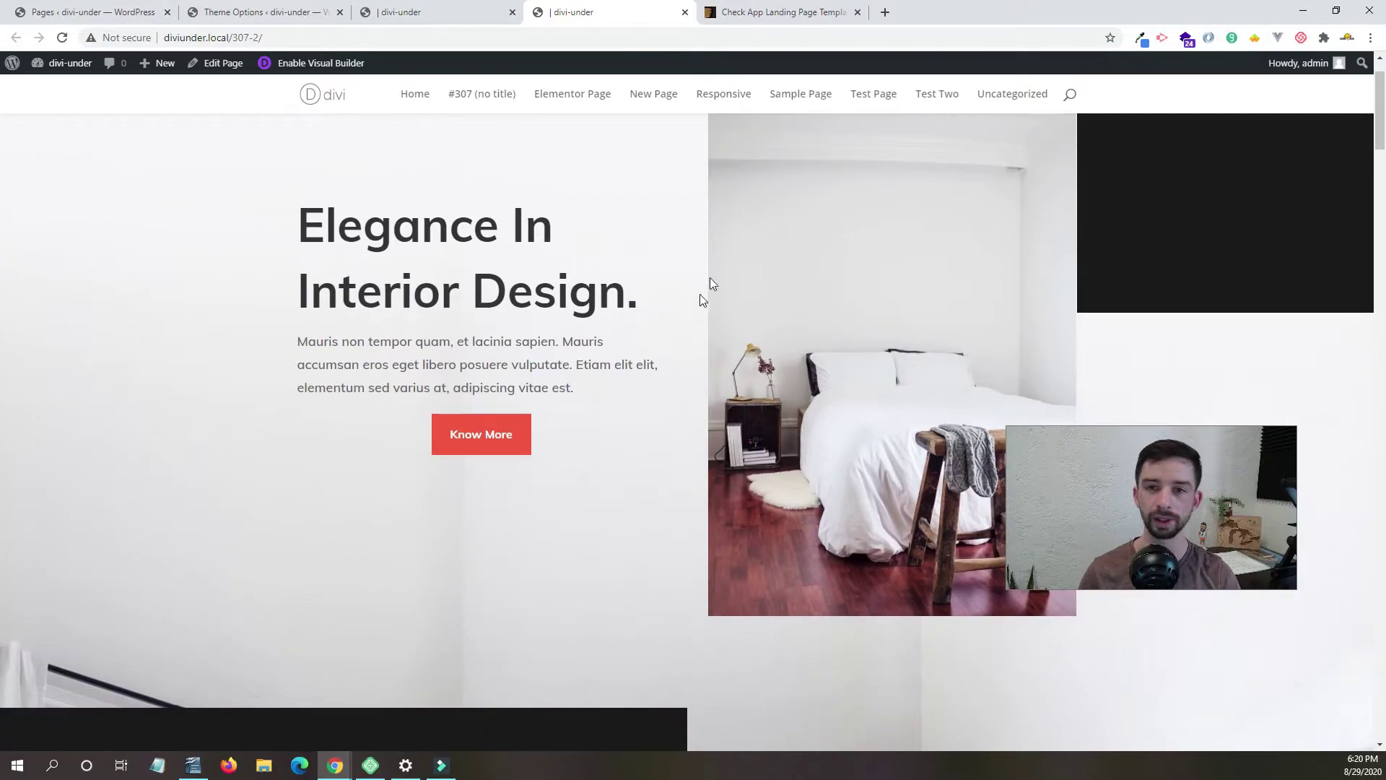
Emulate the iPhone 5/SE on the live page and inspect the padding of the "A Minimal Interior" text module.
key(F12)
click(1103, 61)
scroll(599, 204, down, 10)
right_click(492, 223)
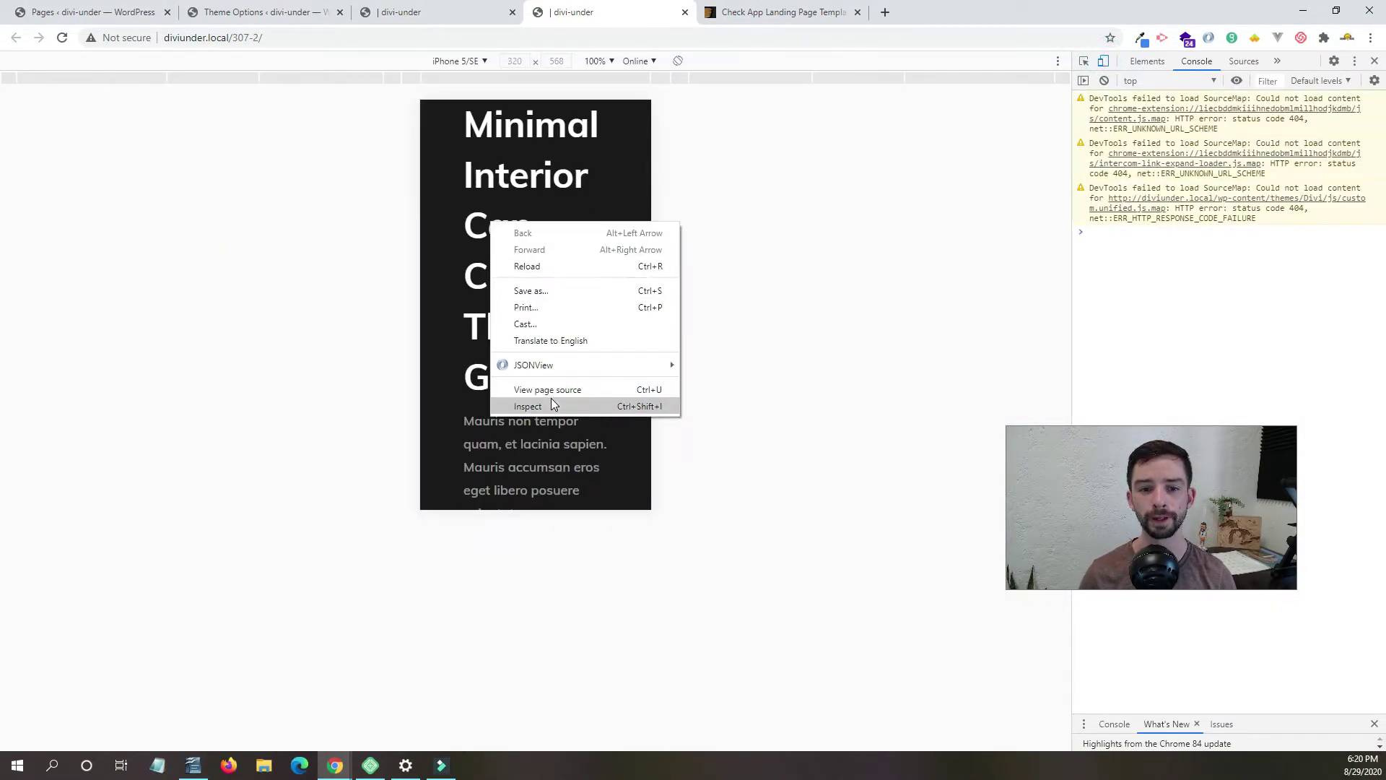
click(551, 403)
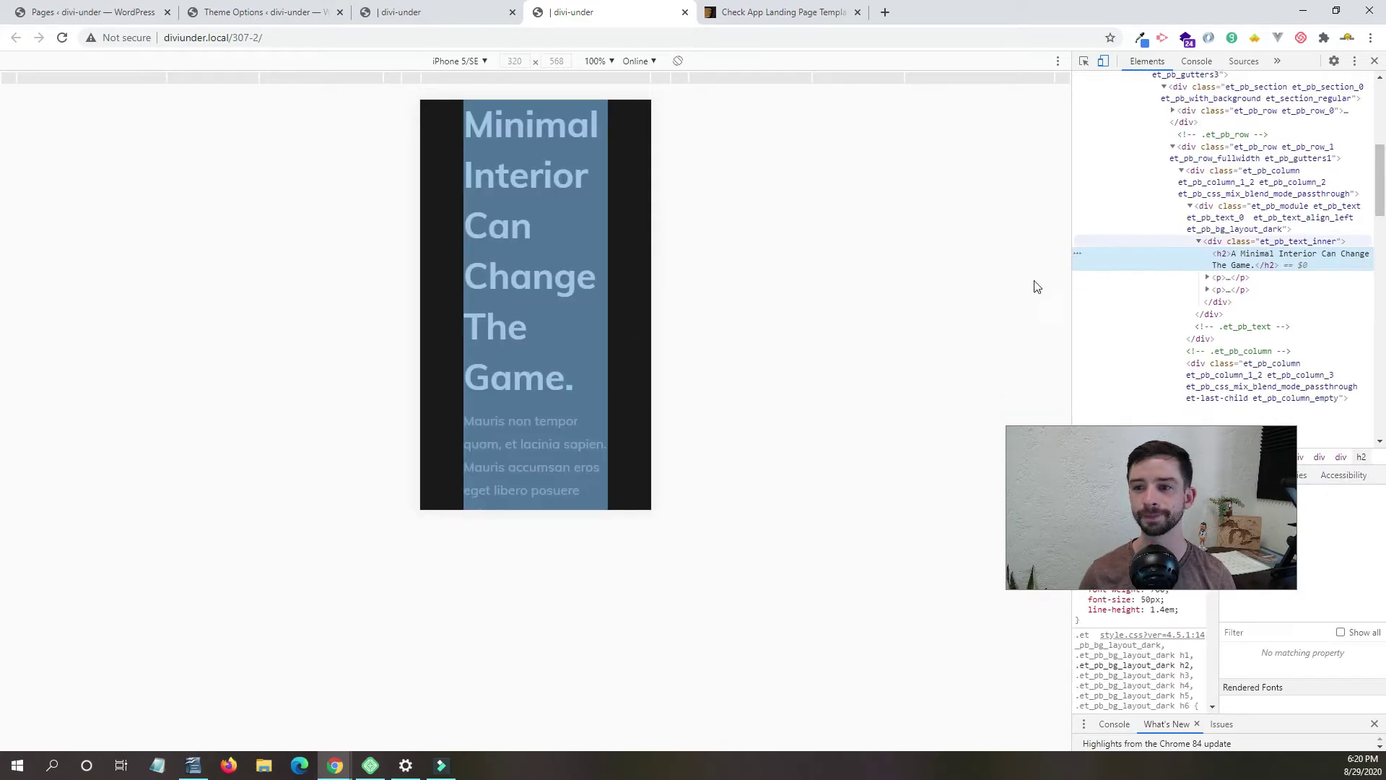
click(1251, 223)
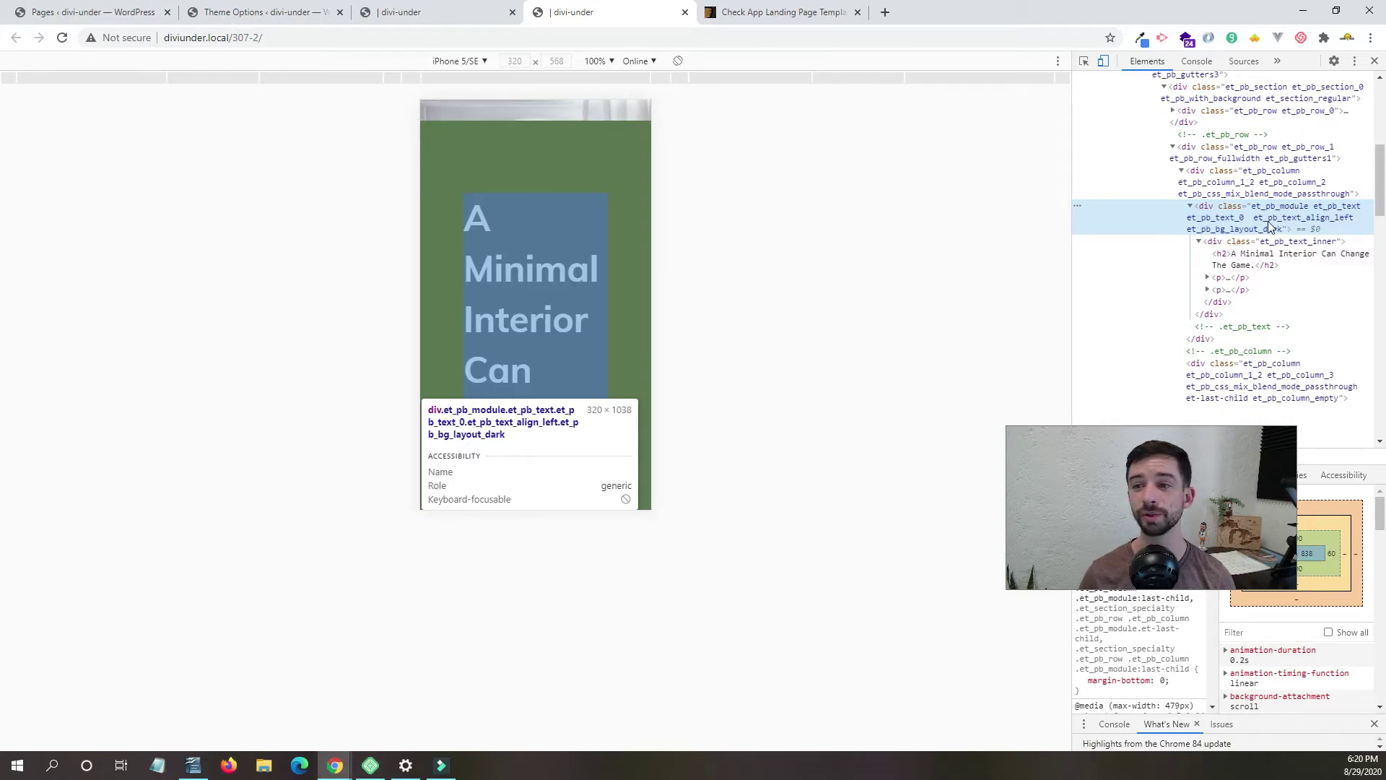
Return to the visual builder, open the "A Minimal Interior" text module's design settings and look through its sizing options.
click(398, 12)
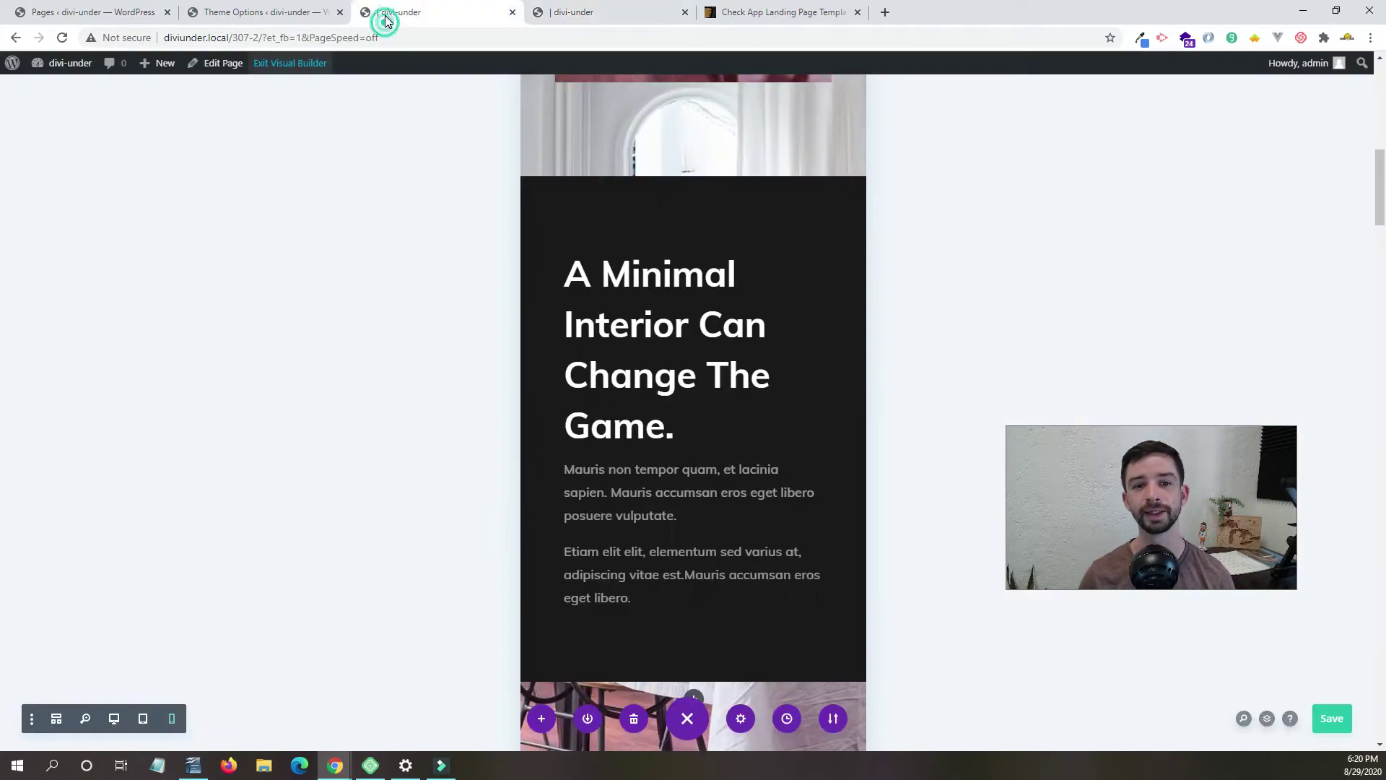
click(669, 215)
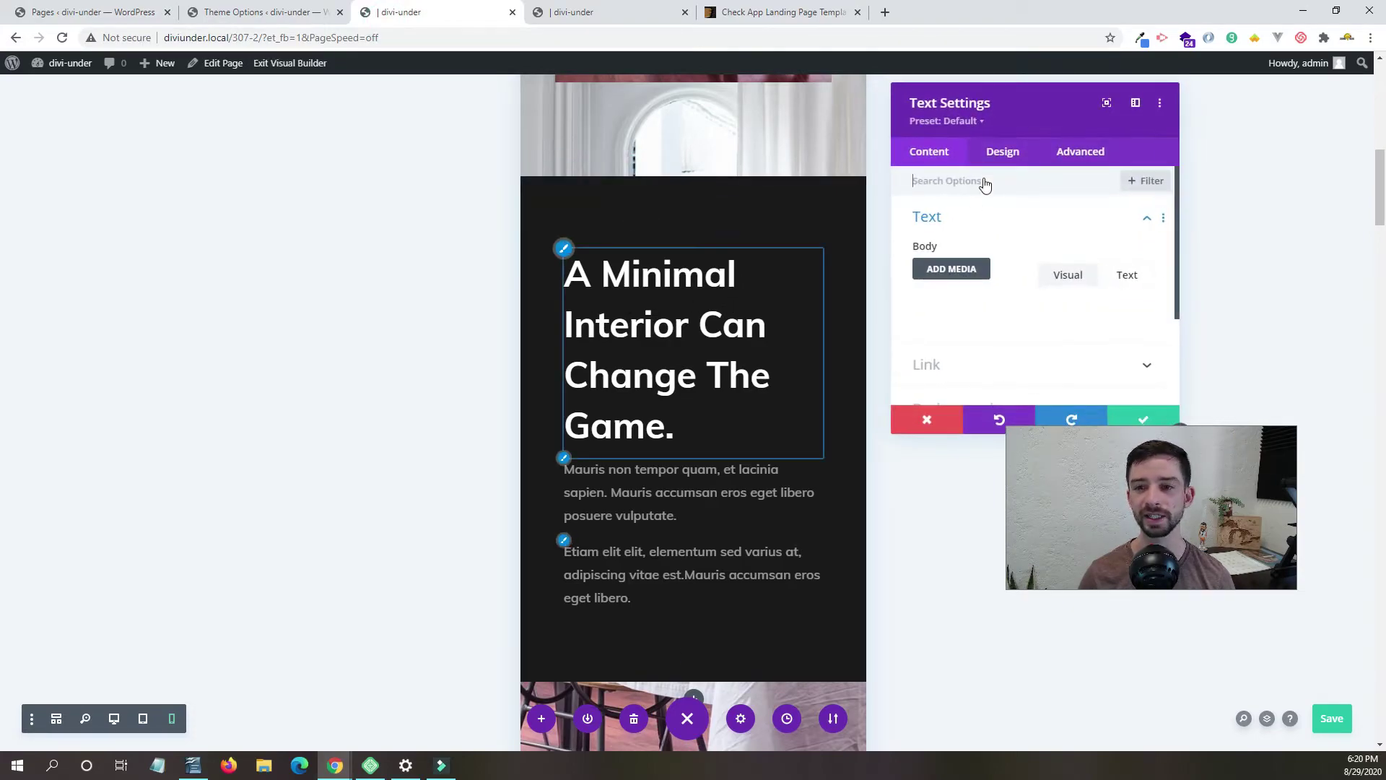
click(1001, 155)
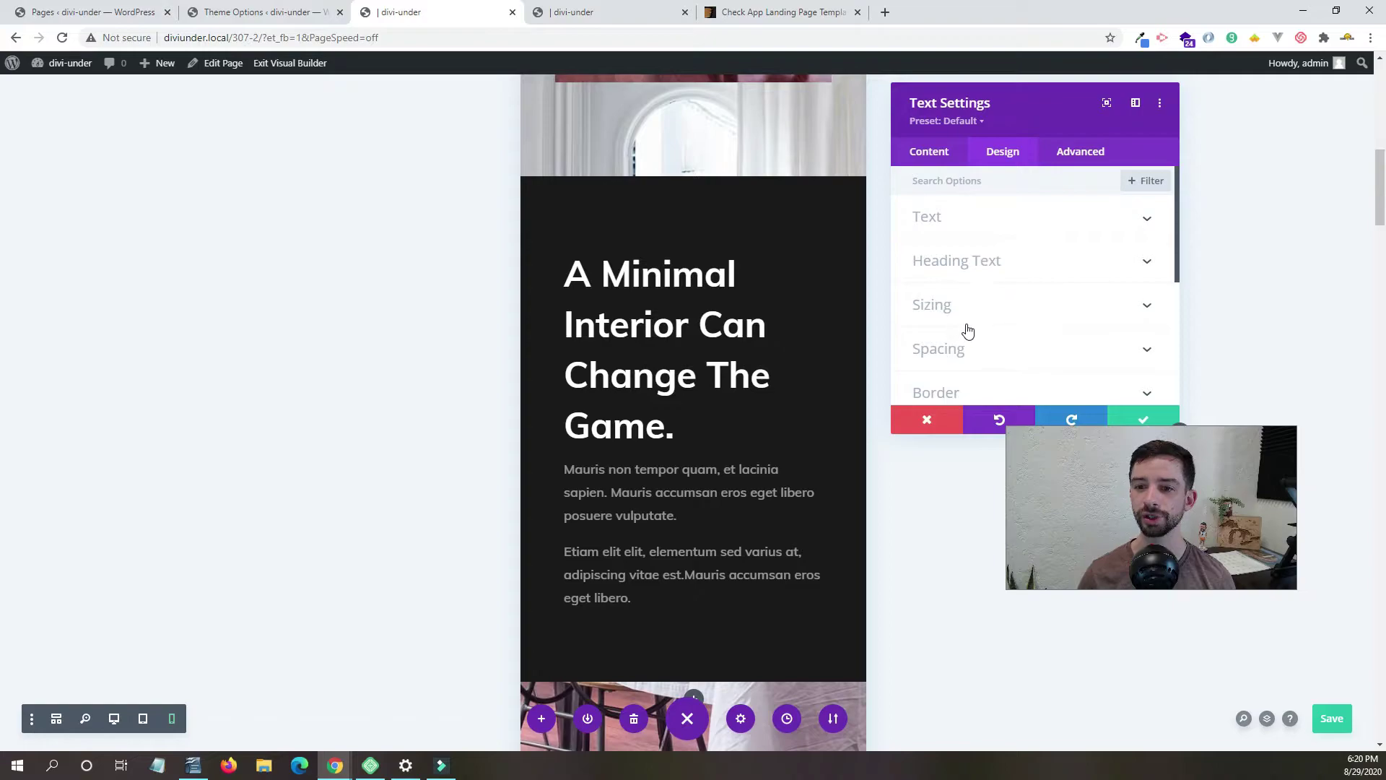
click(972, 353)
scroll(966, 278, up, 3)
click(961, 287)
scroll(993, 287, down, 4)
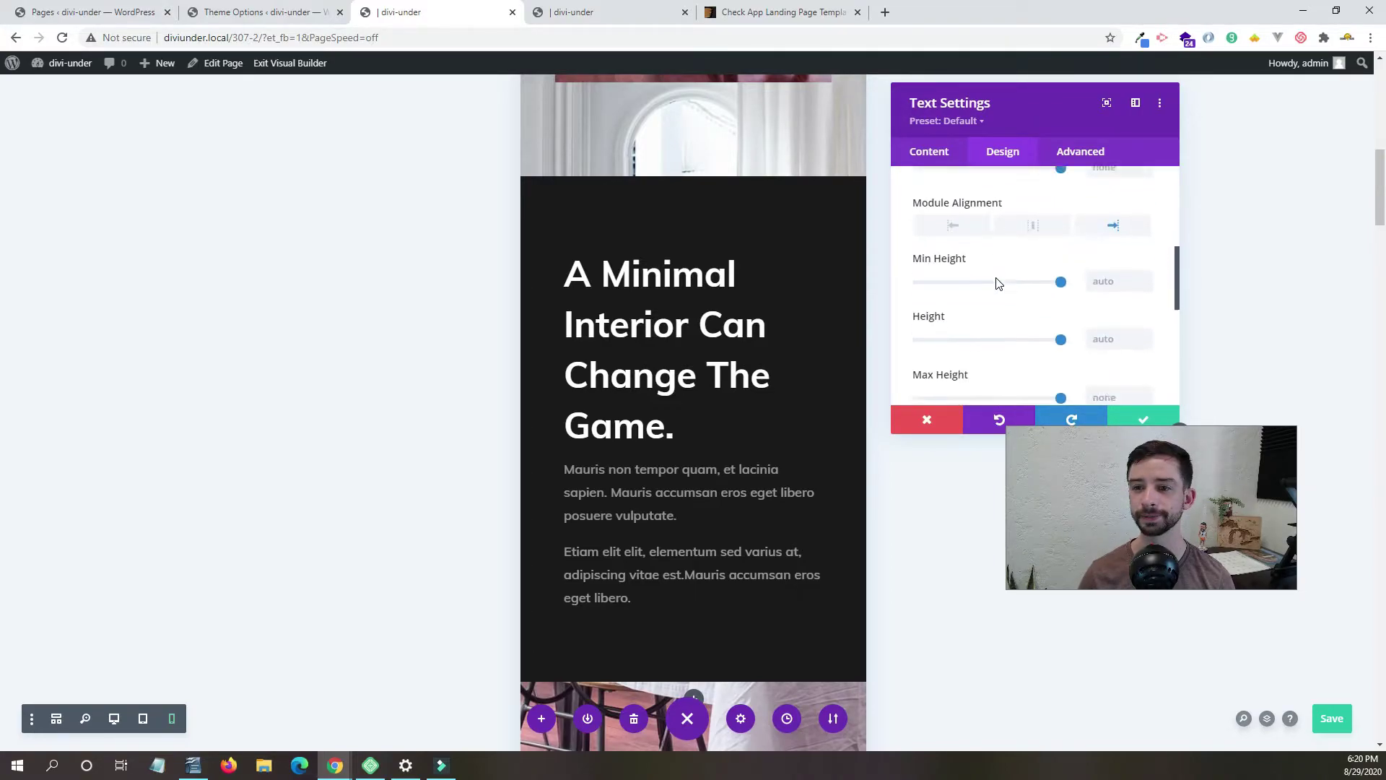
scroll(1038, 333, down, 2)
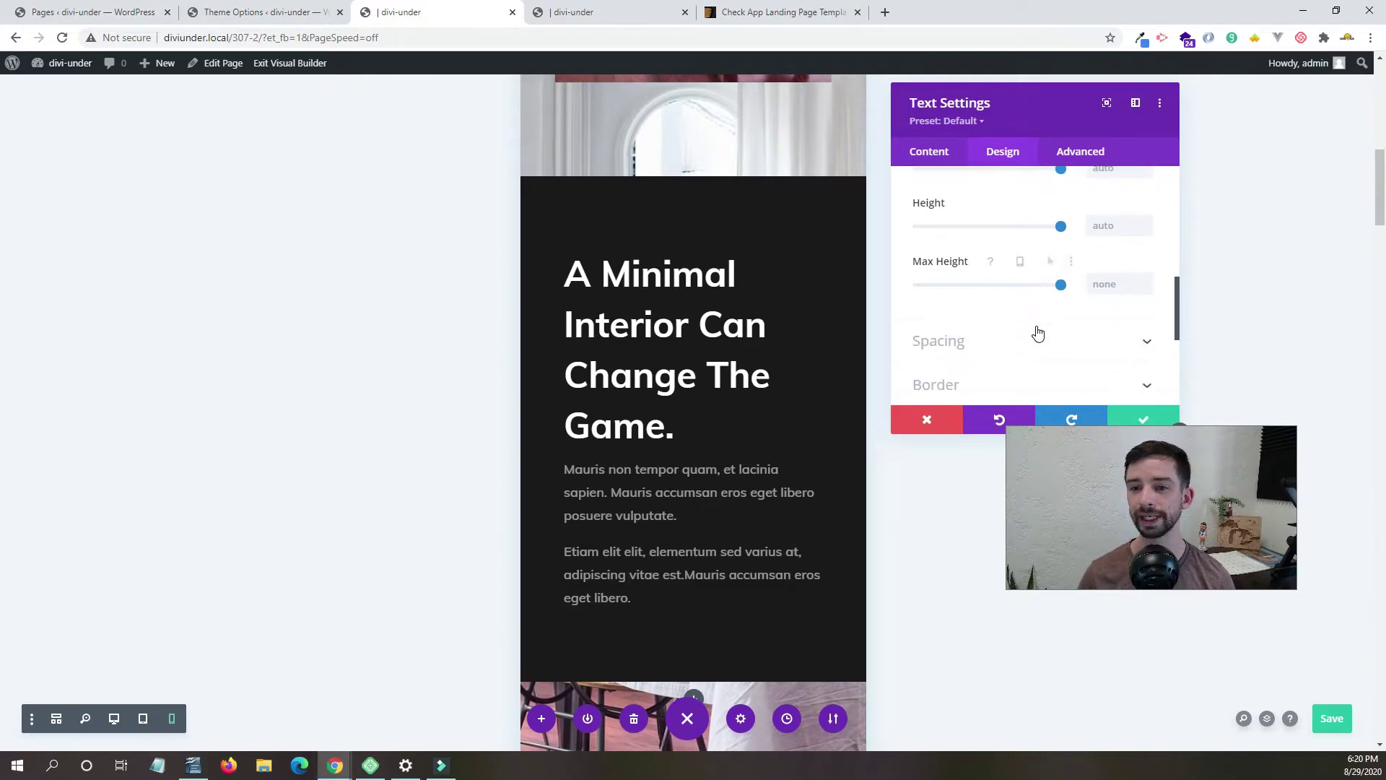
Set the text module's phone padding to 20px on the left and right sides, linked together, and close its settings.
click(948, 288)
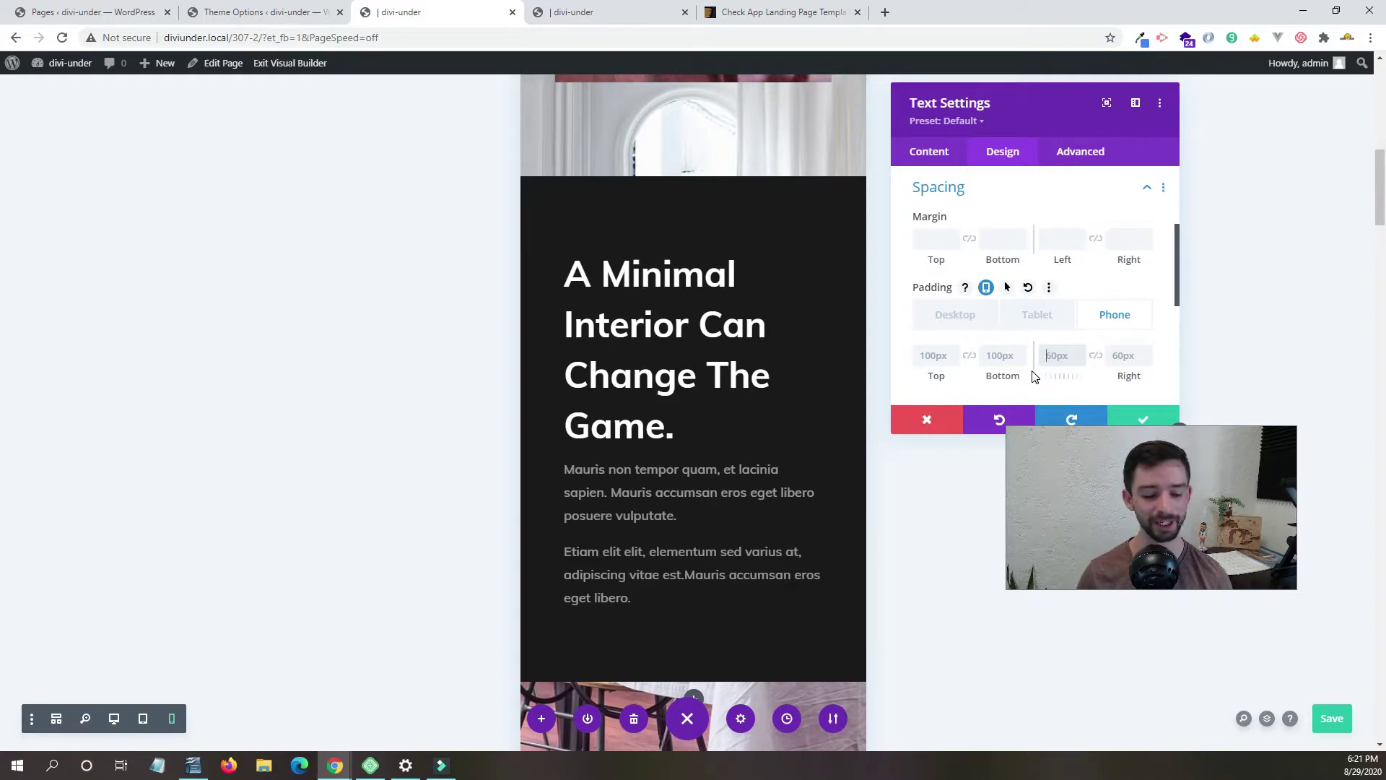
text(2)
key(Tab)
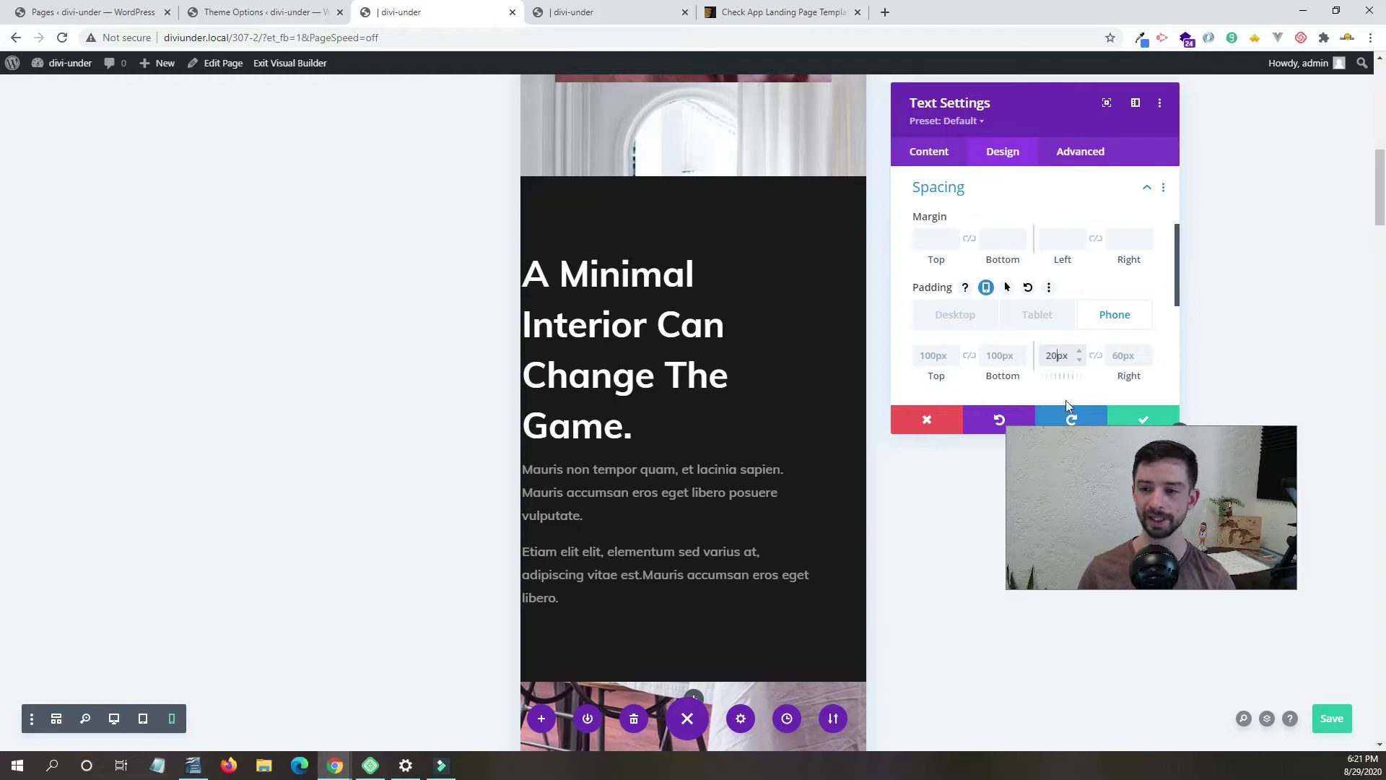
click(1095, 357)
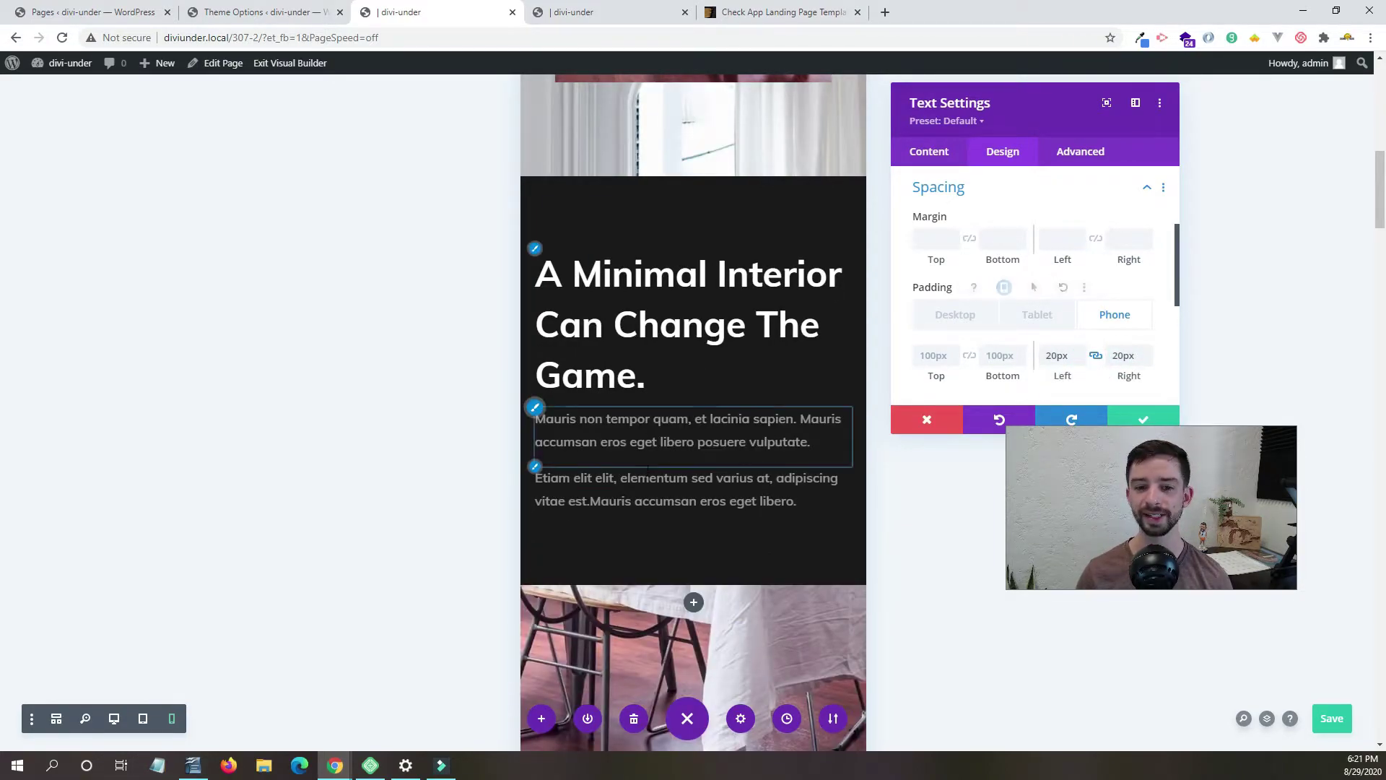
scroll(600, 312, up, 2)
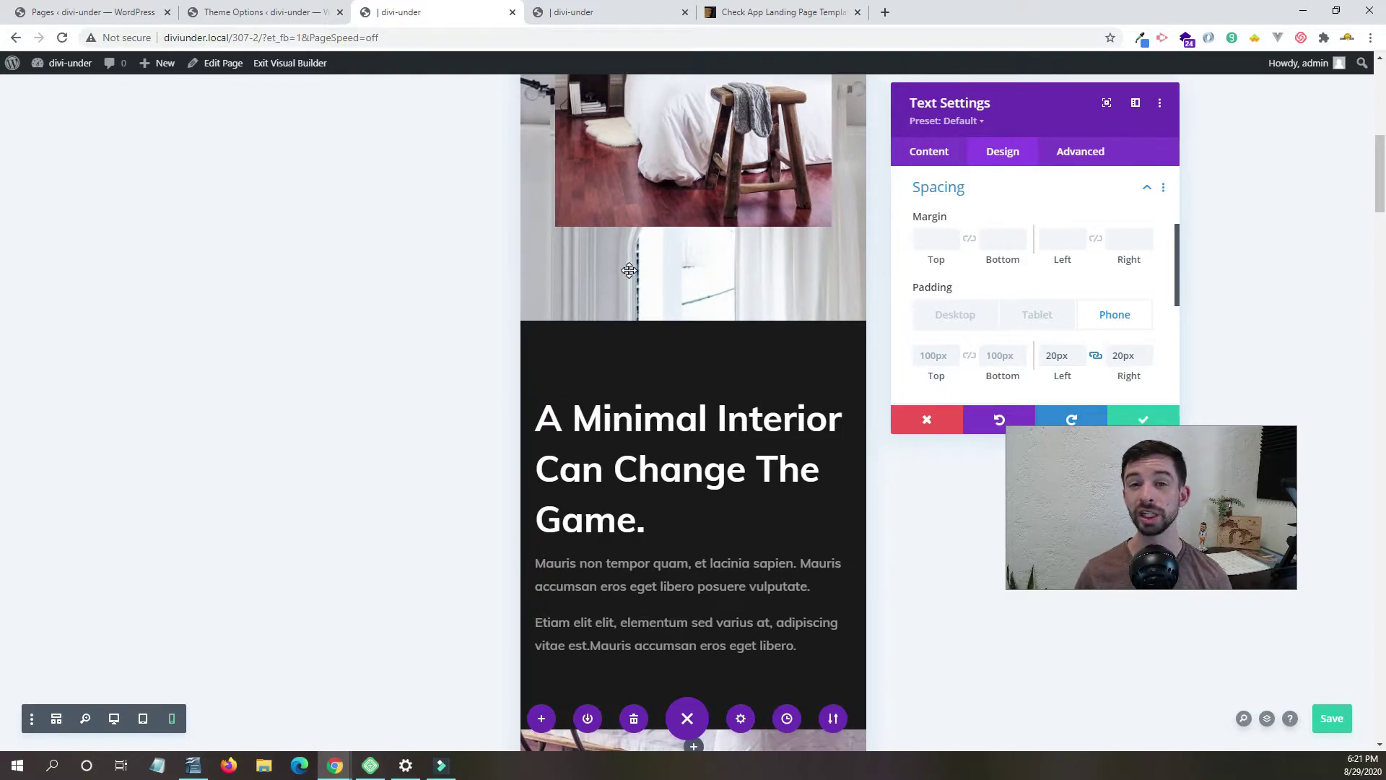
scroll(716, 397, down, 3)
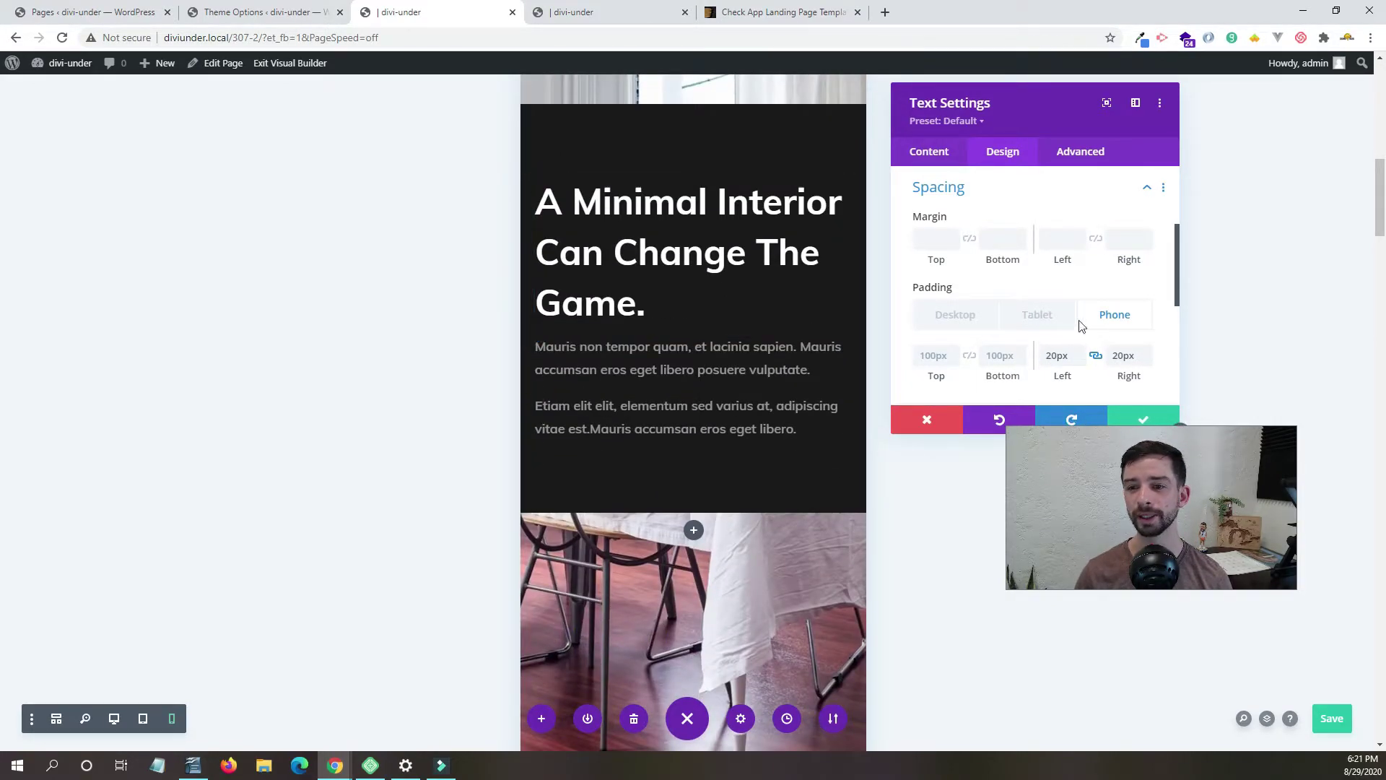
click(1048, 361)
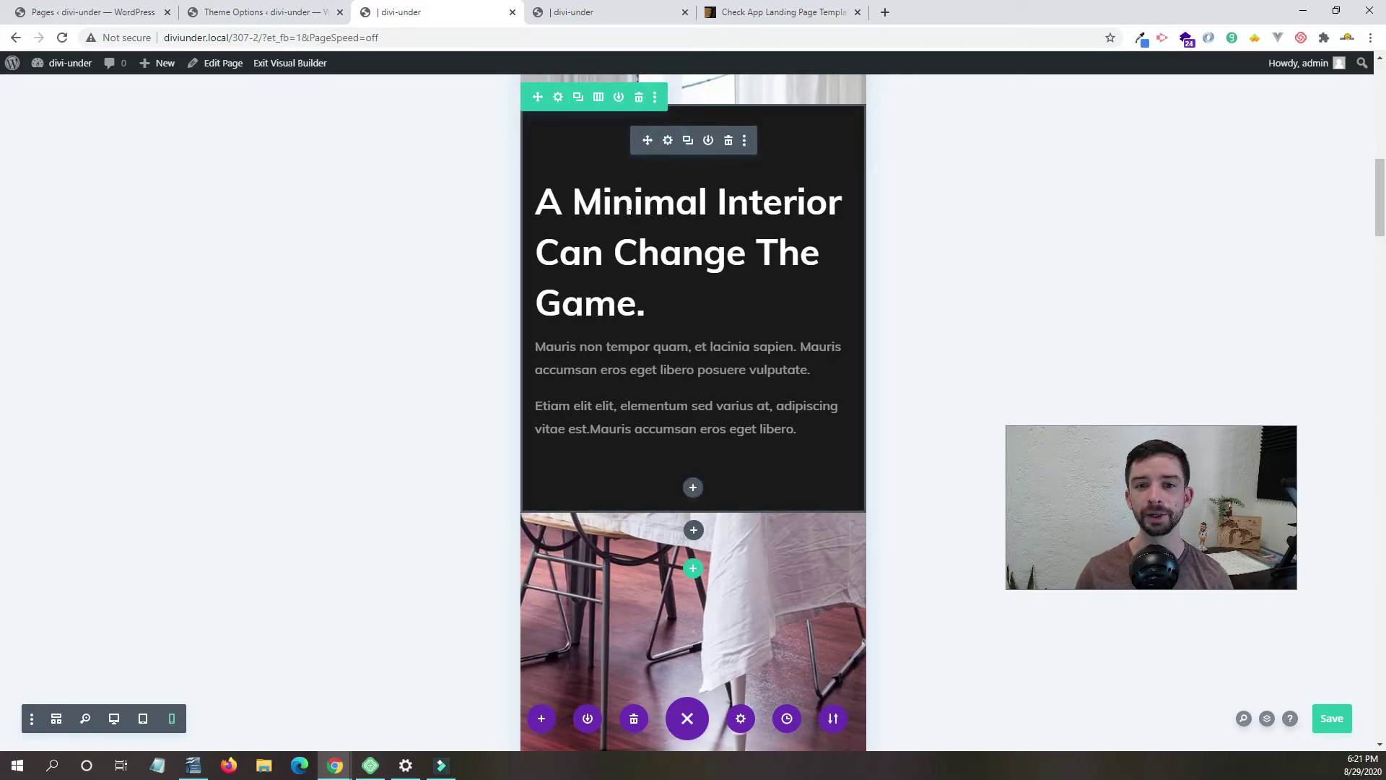
Reopen the text module's settings and check the heading's tag level in the HTML source of the body text.
click(668, 140)
scroll(1025, 304, down, 2)
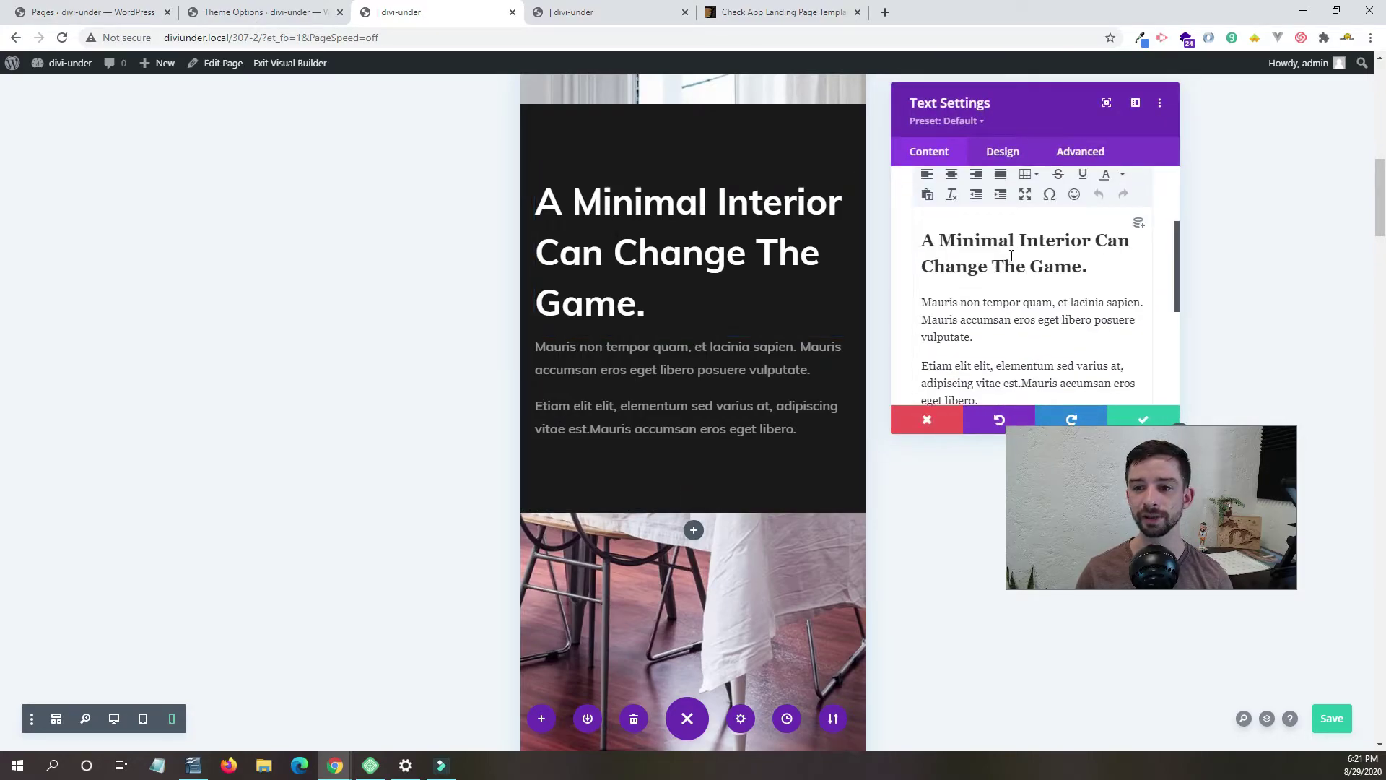
scroll(1018, 260, up, 3)
click(1127, 275)
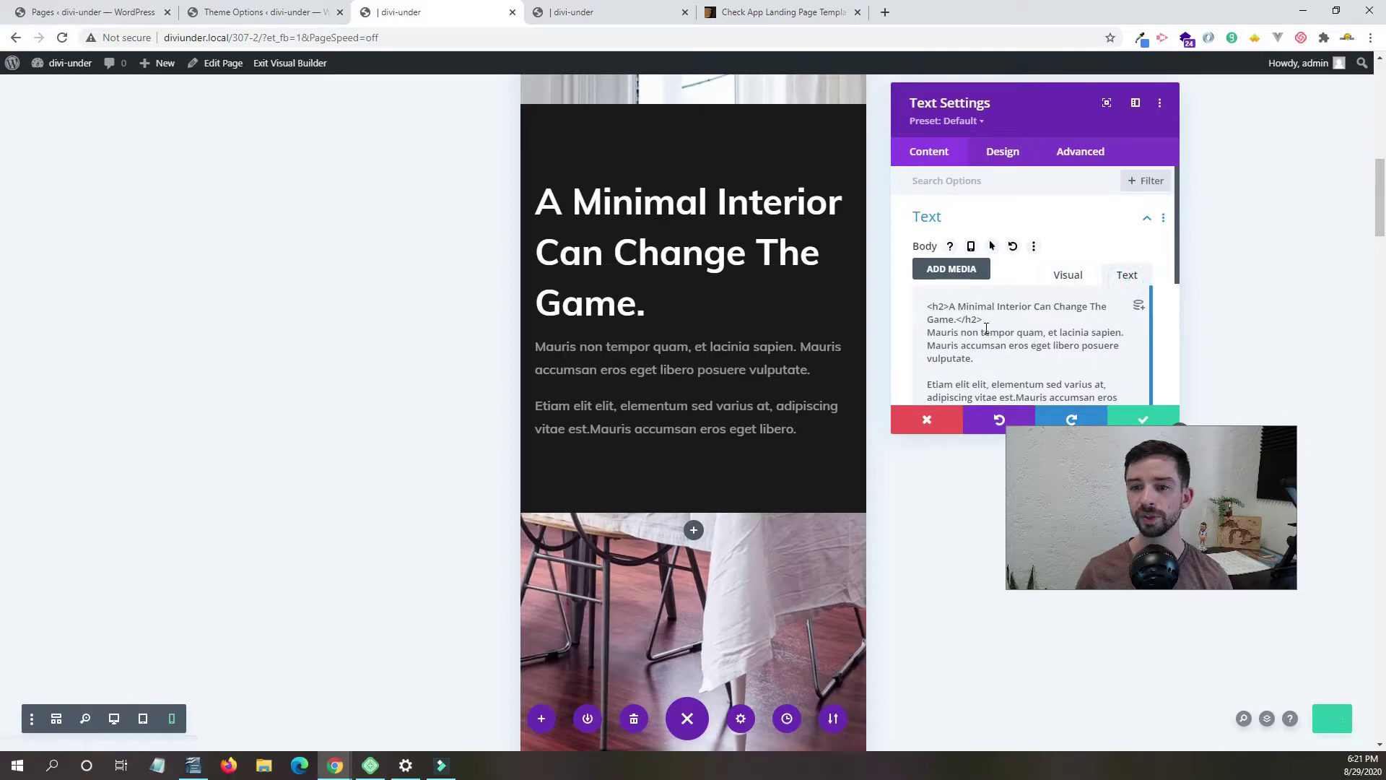
drag(997, 328, 930, 300)
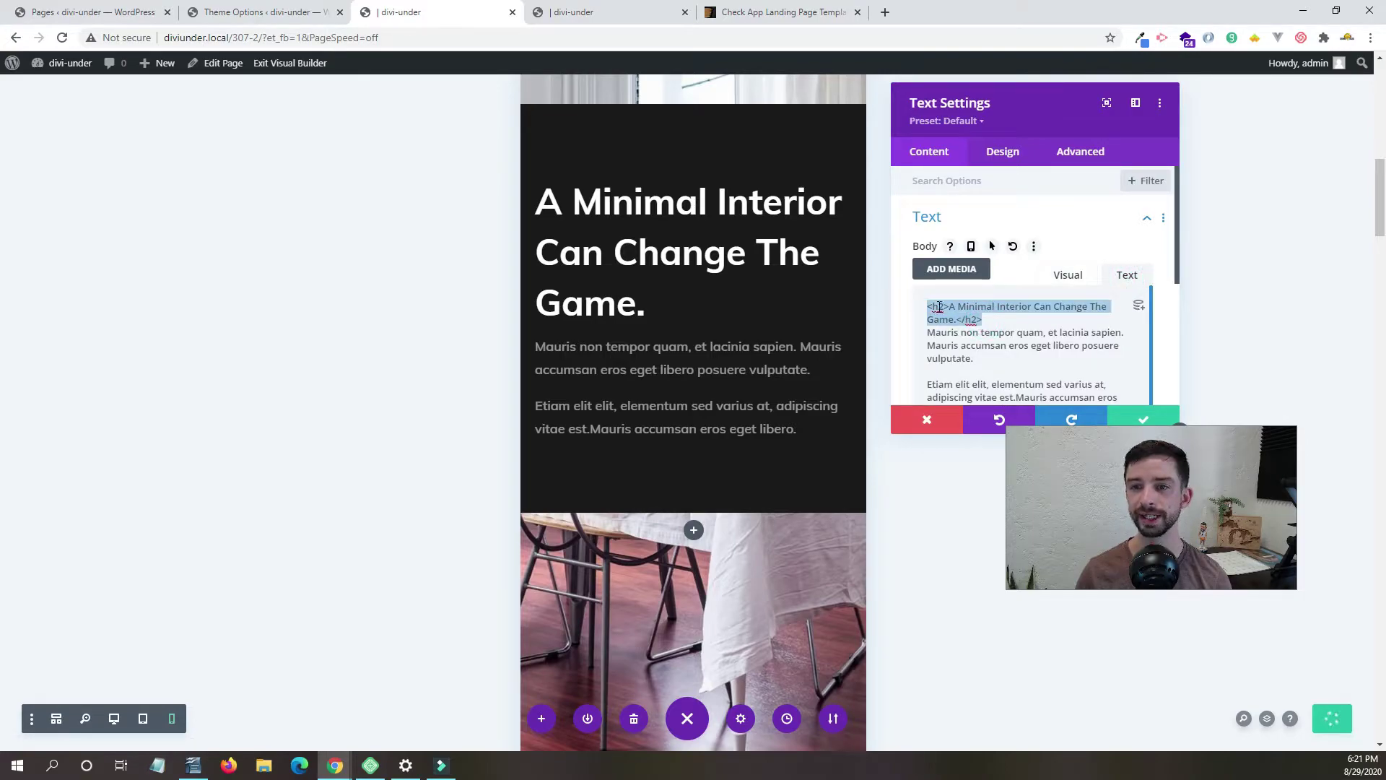
Enable responsive values for the text module's Heading 2 text size and set the phone size to 30px.
click(1002, 153)
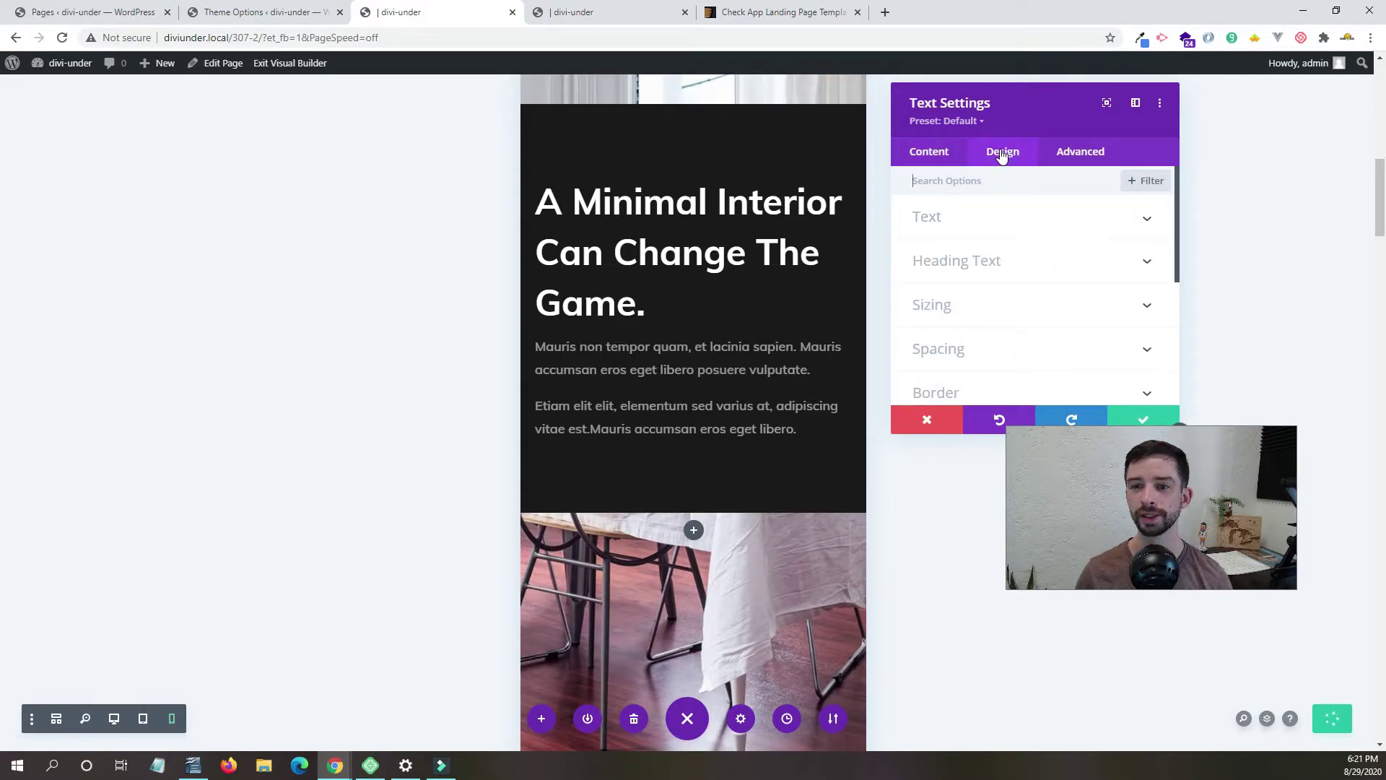
click(997, 262)
click(972, 227)
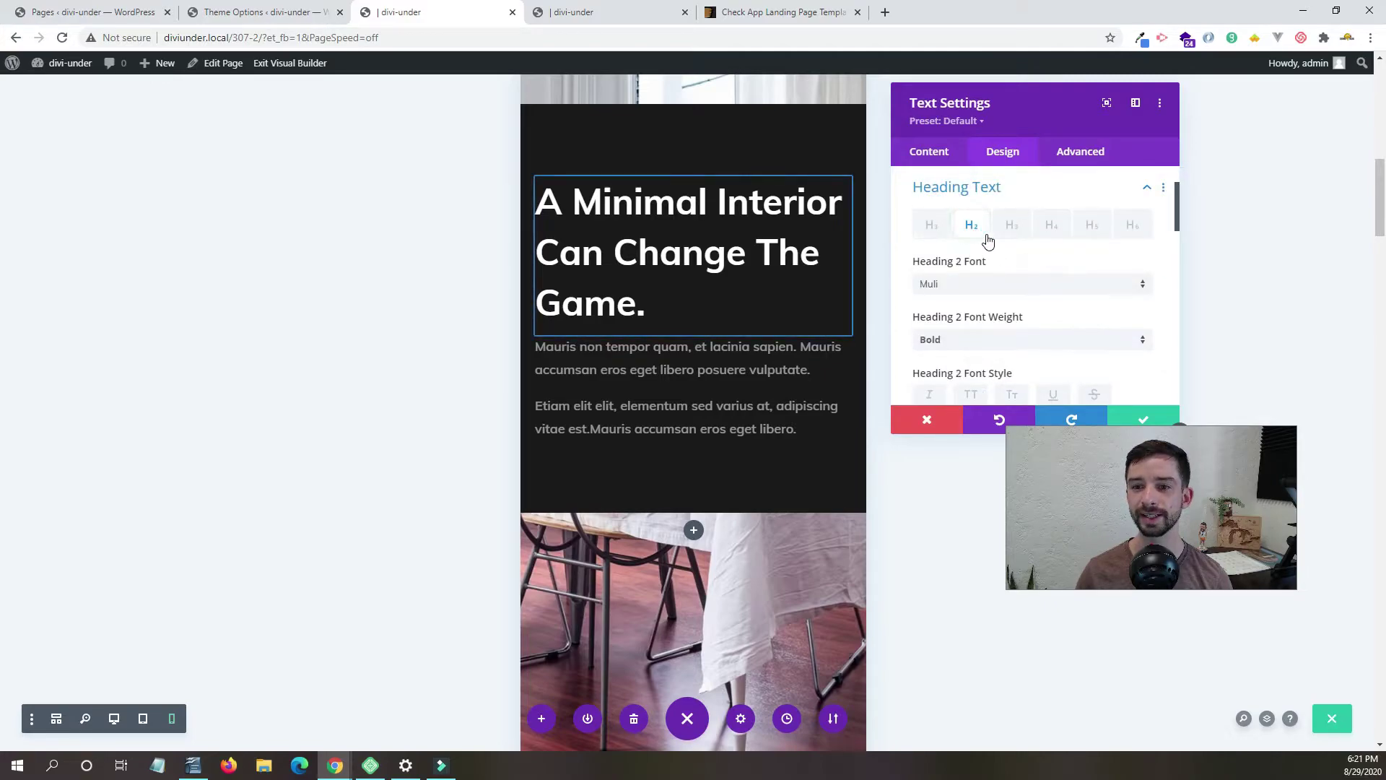
scroll(1018, 262, down, 3)
scroll(1021, 264, down, 2)
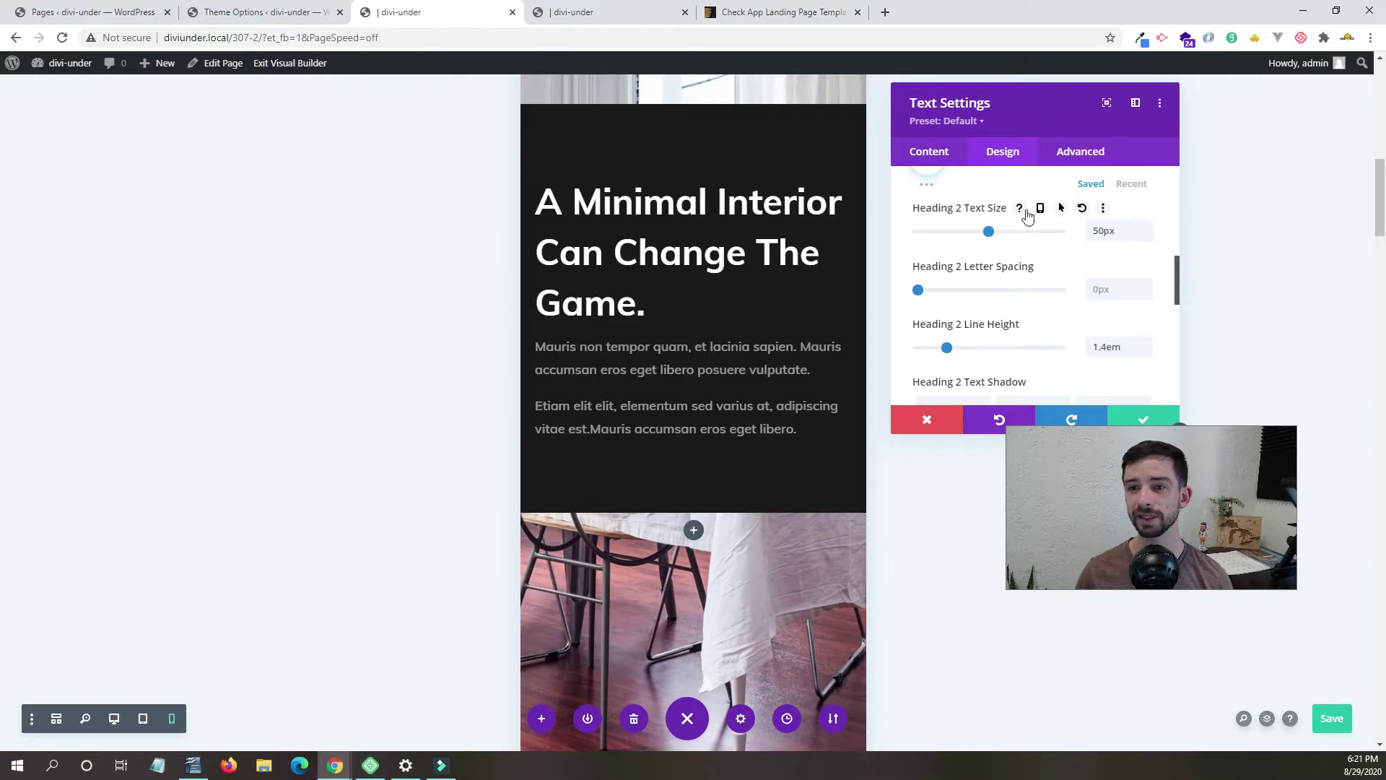
click(1040, 210)
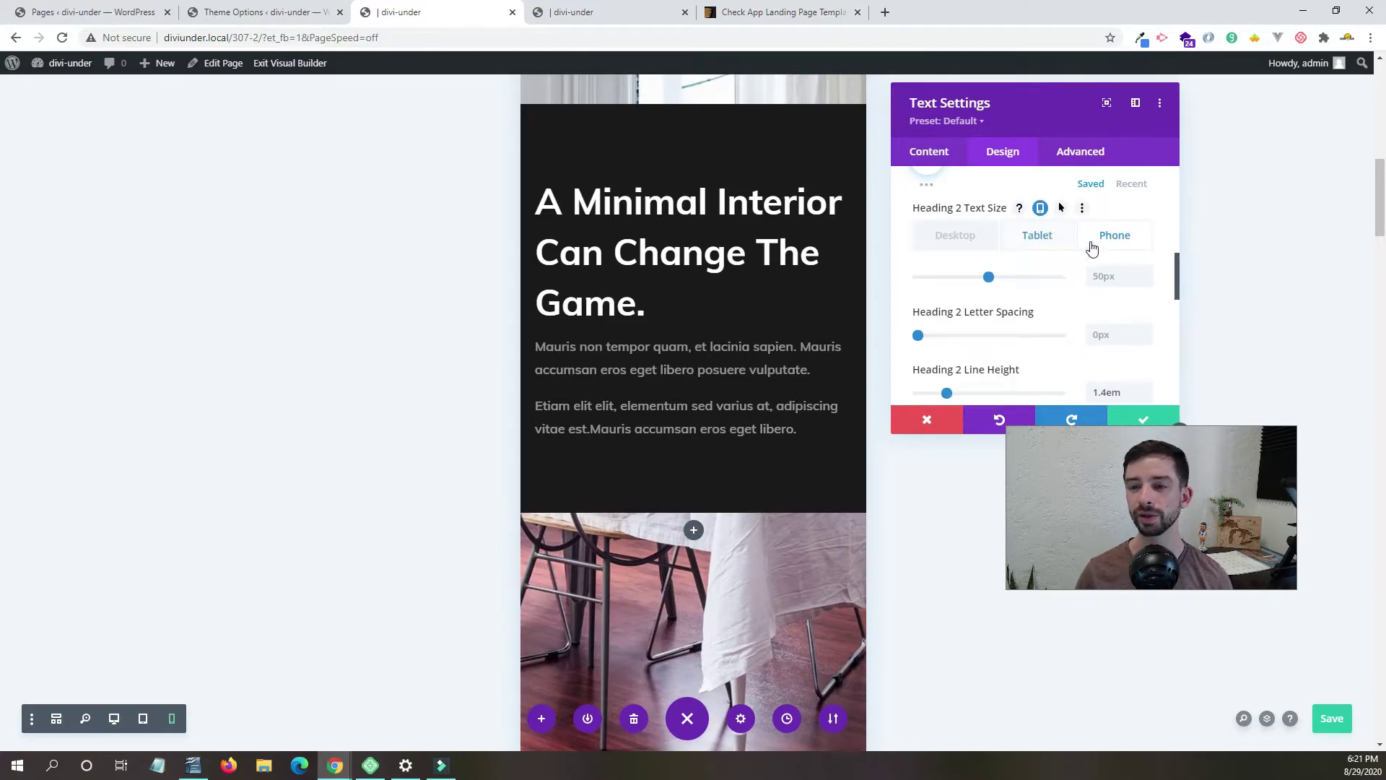
click(1115, 281)
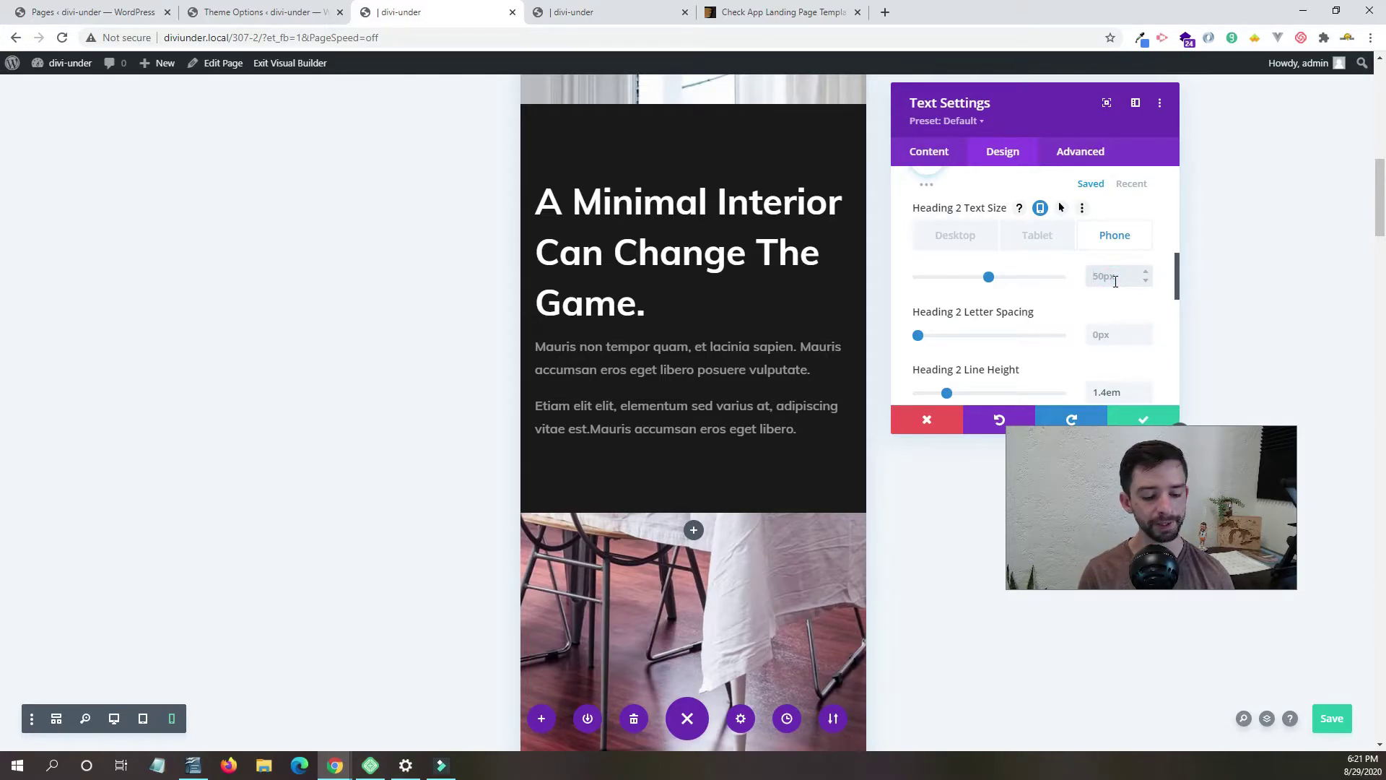
key(ctrl+a)
key(BackSpace)
text(30px)
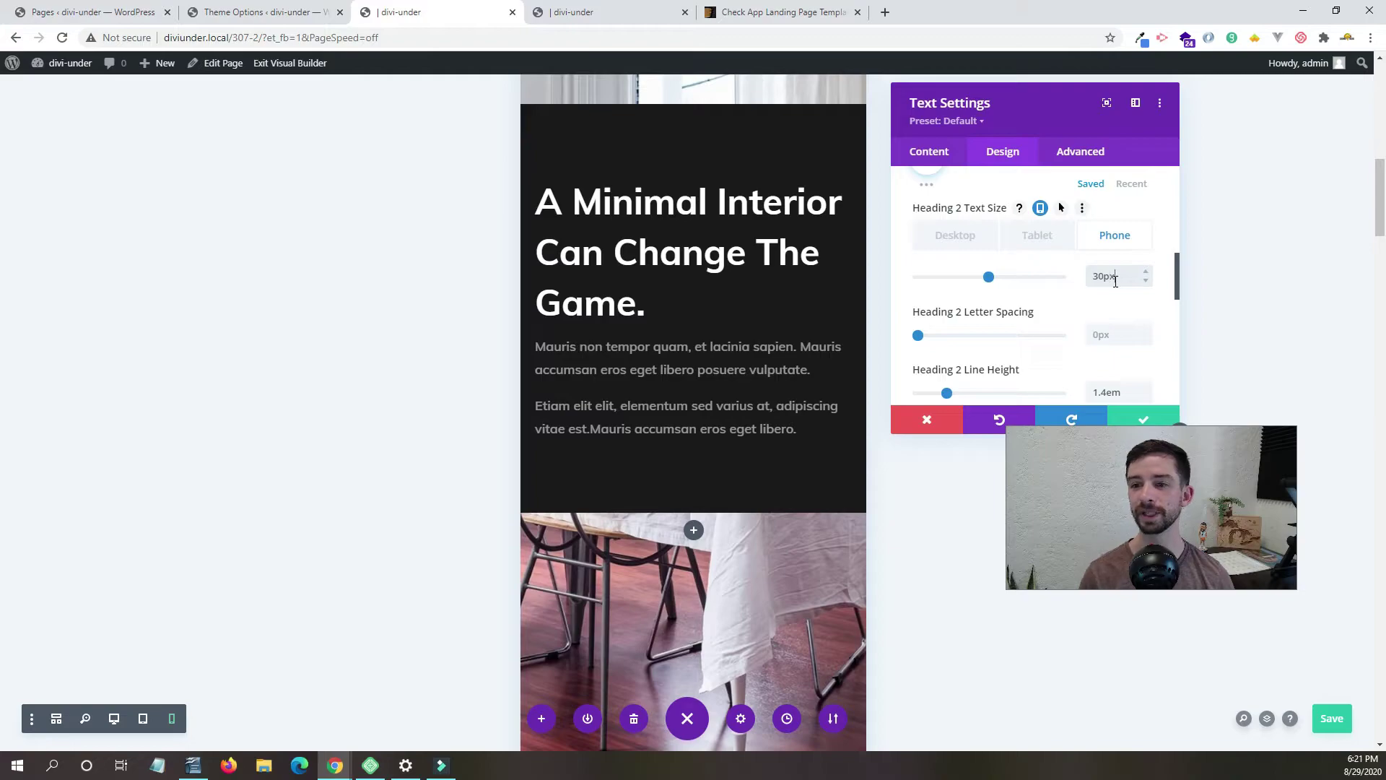
Set the phone Heading 2 text size to 40px, apply the module settings and save the page.
click(1102, 276)
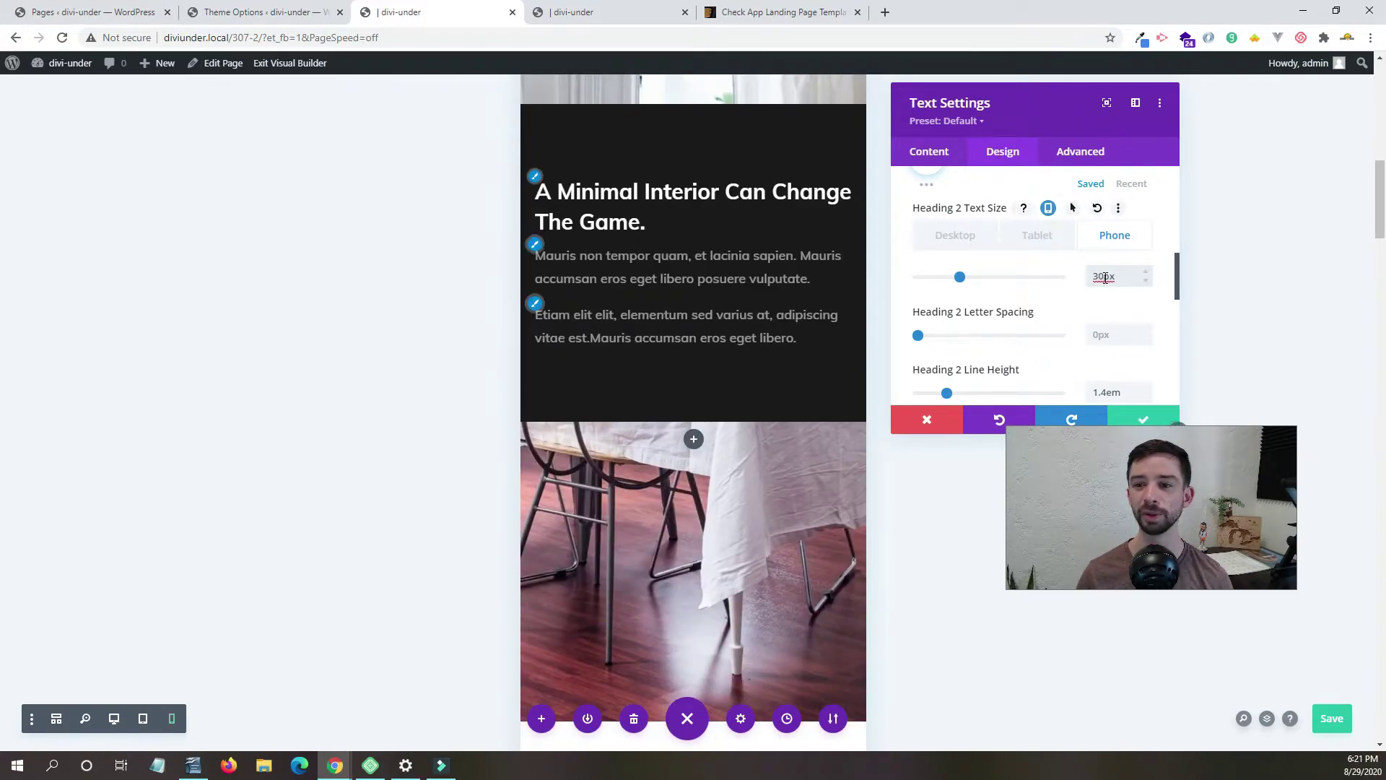
key(BackSpace)
text(4)
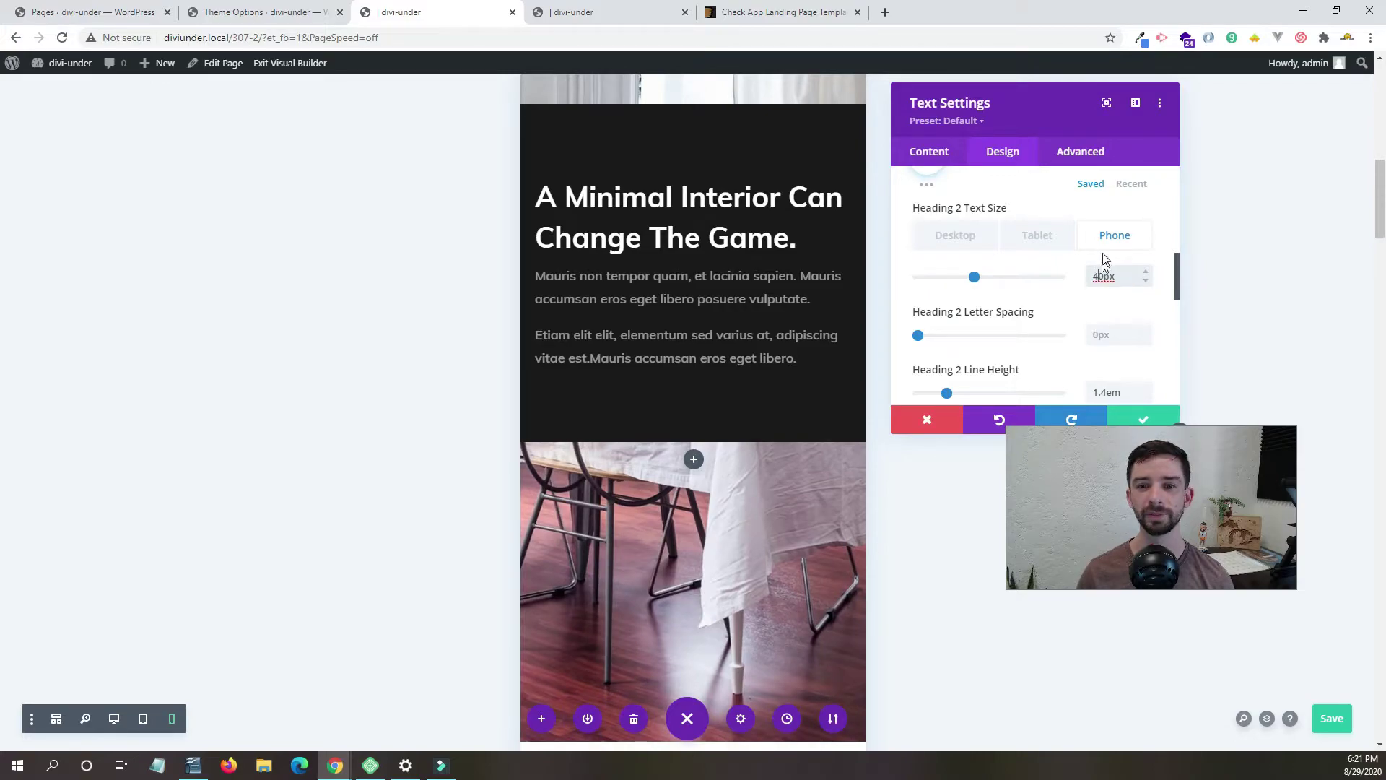
click(1131, 424)
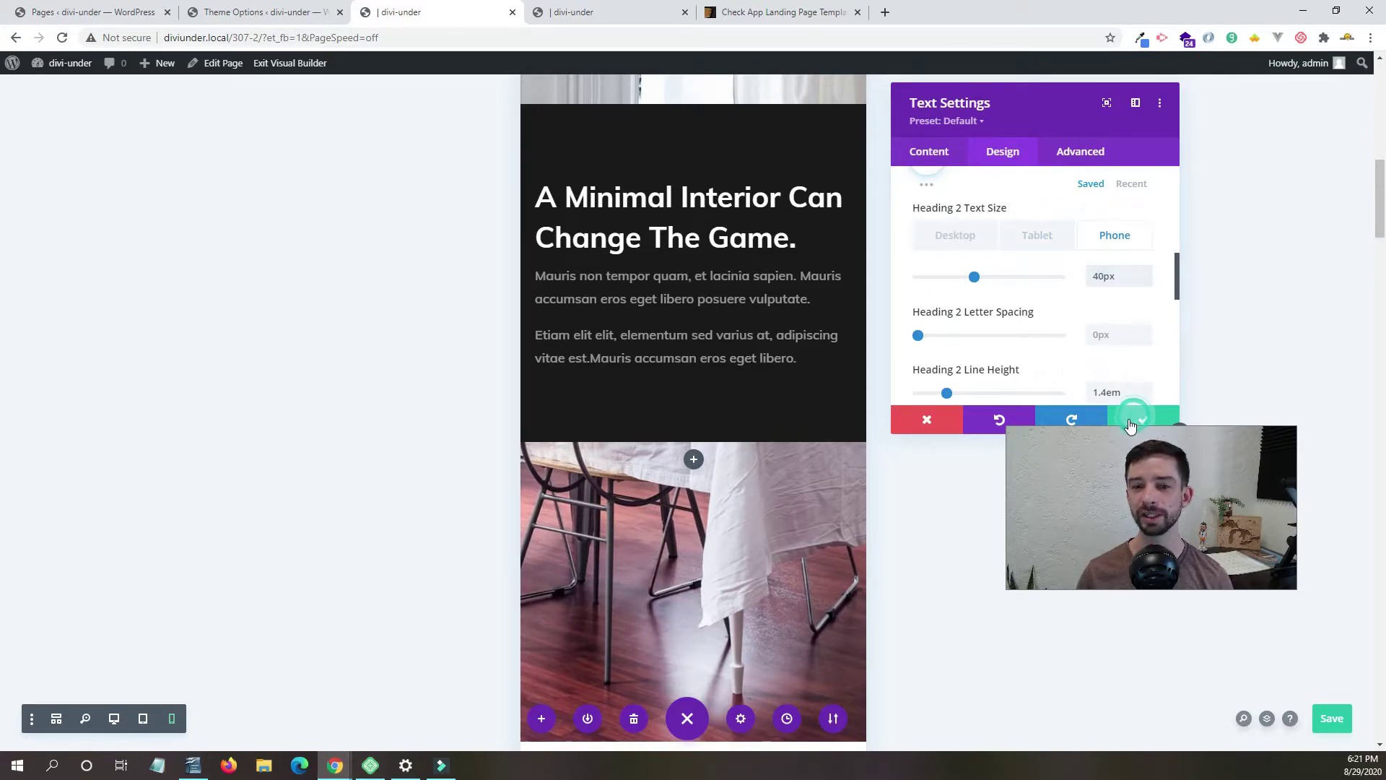
click(1329, 718)
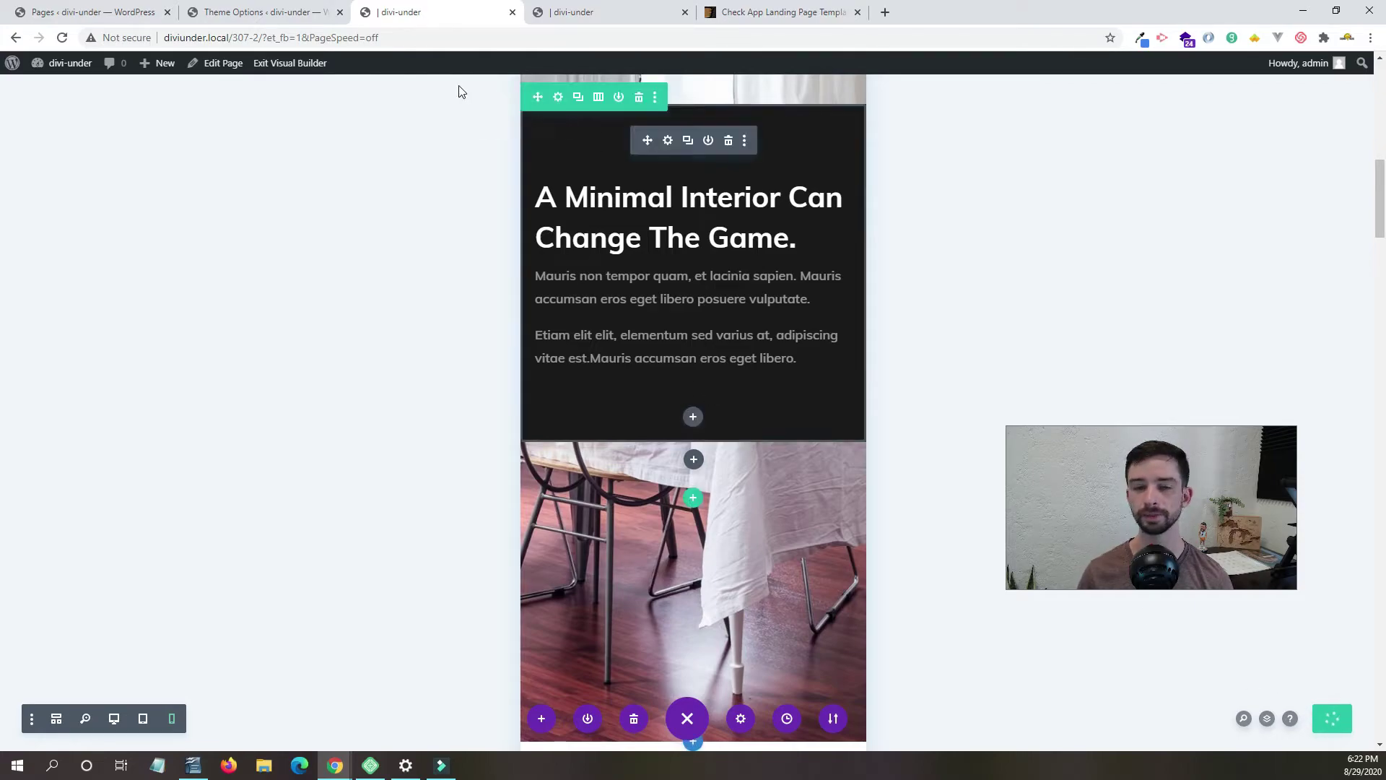
Reload the live page in the iPhone 5/SE emulation and check the "A Minimal Interior" text block's heading size and padding.
click(609, 15)
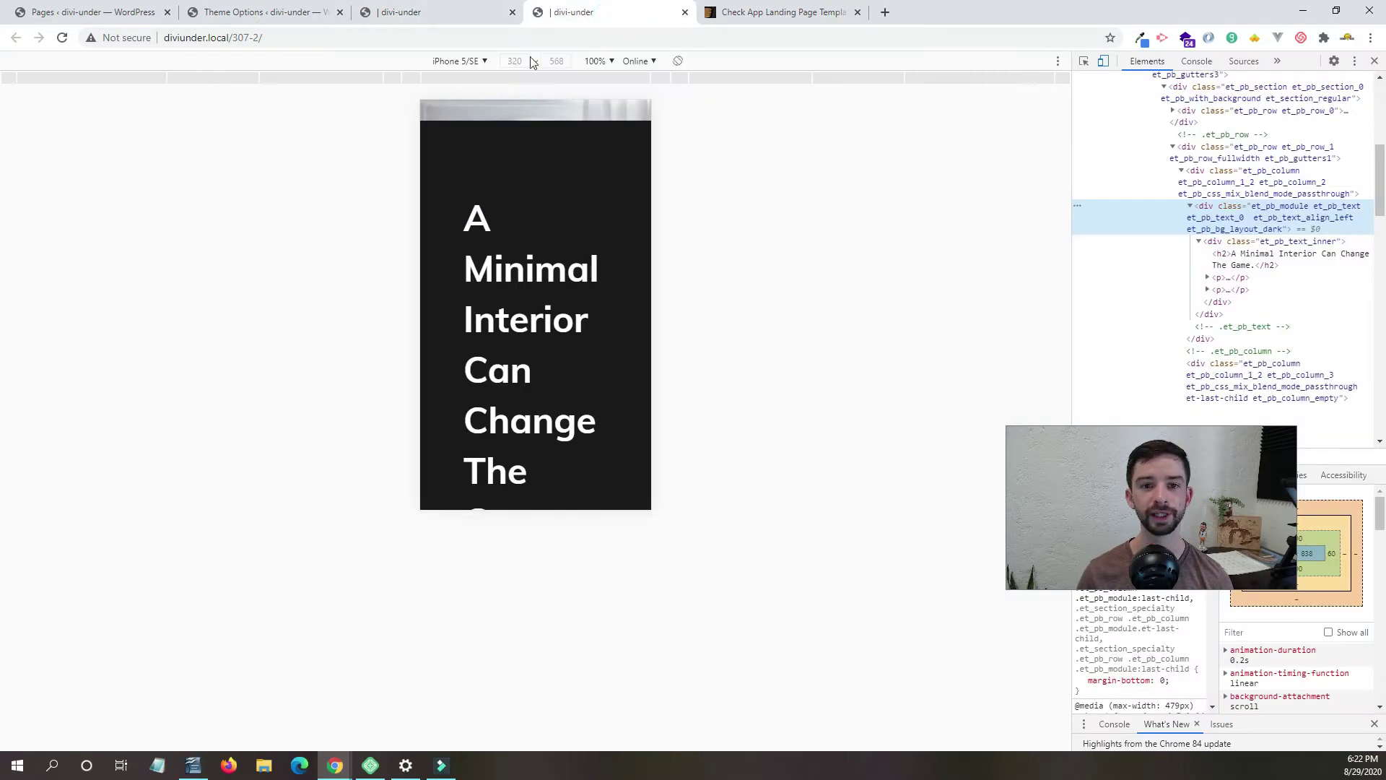
click(62, 38)
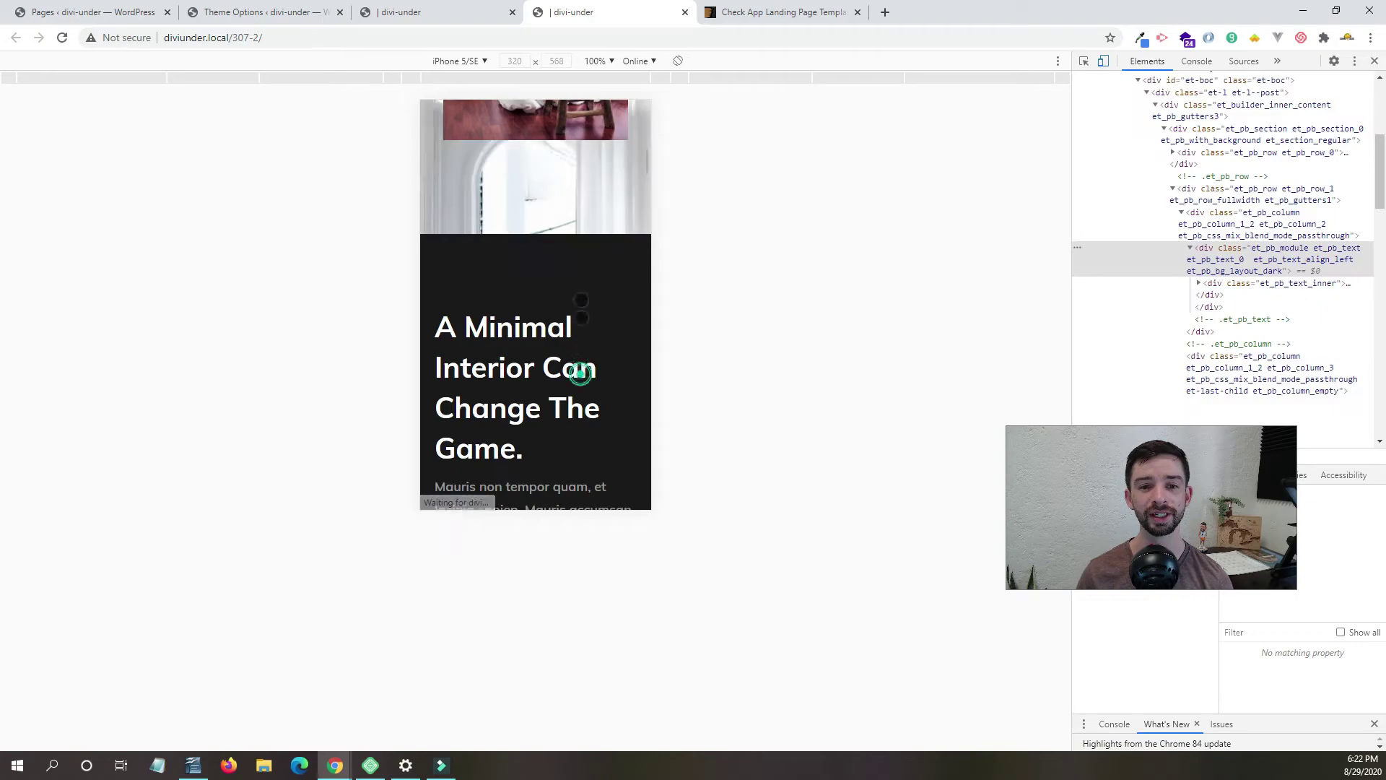
scroll(582, 317, down, 4)
scroll(573, 266, up, 3)
scroll(572, 265, down, 1)
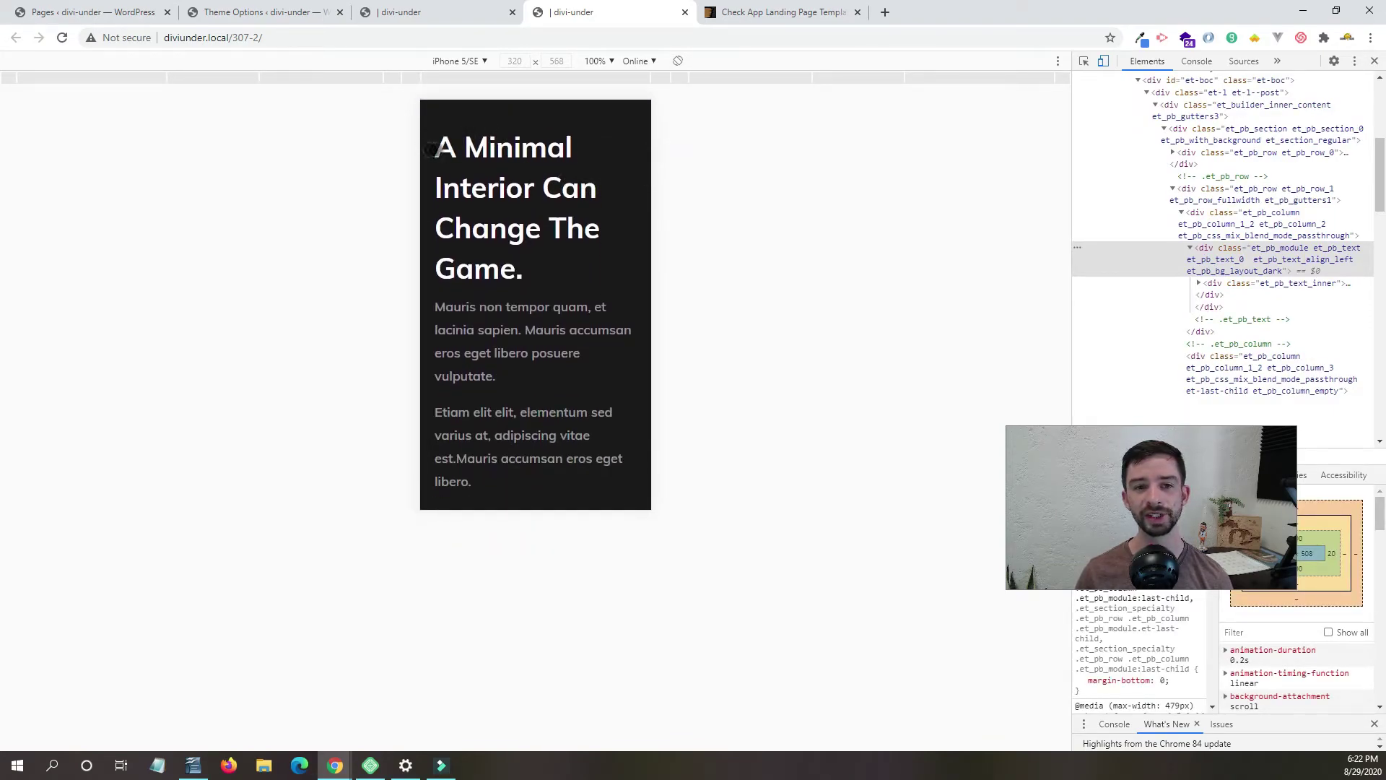
scroll(593, 263, down, 1)
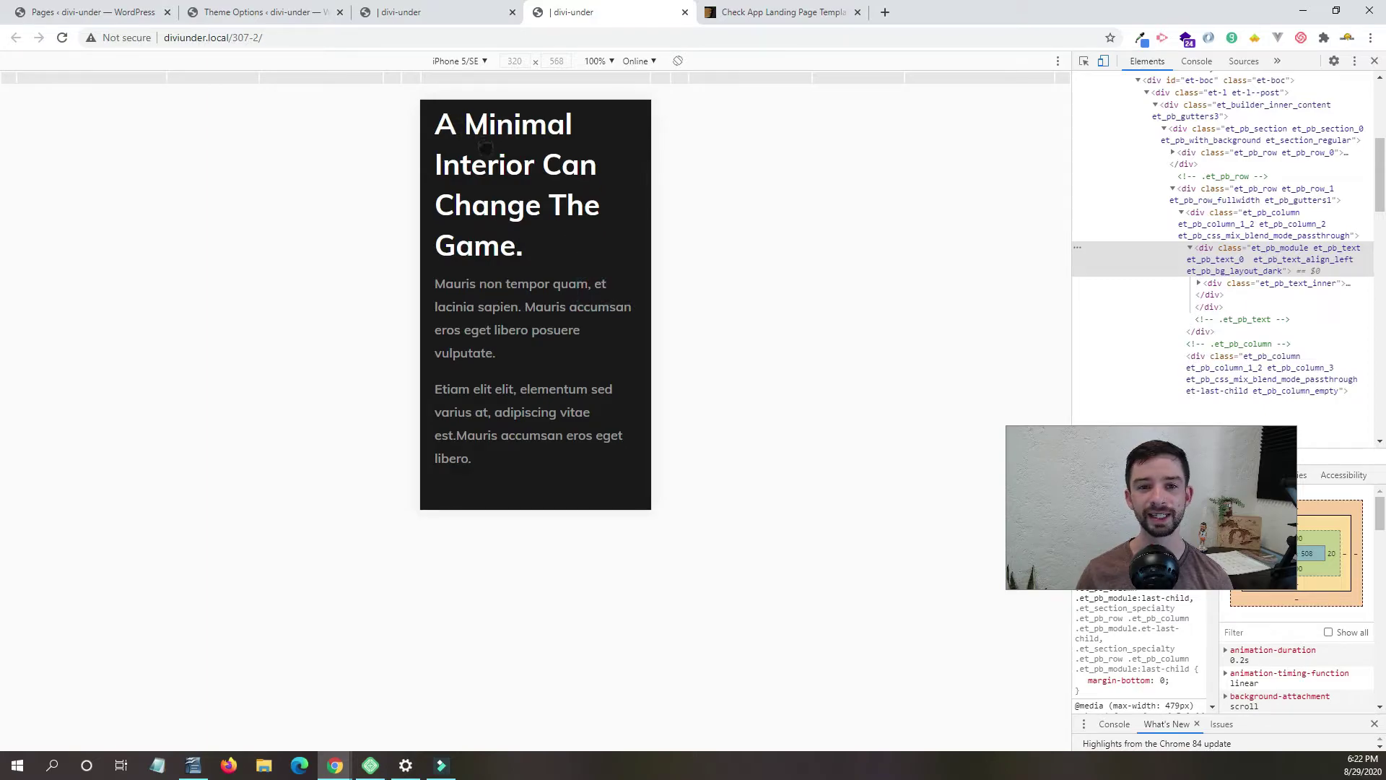
scroll(508, 279, down, 1)
scroll(520, 303, up, 2)
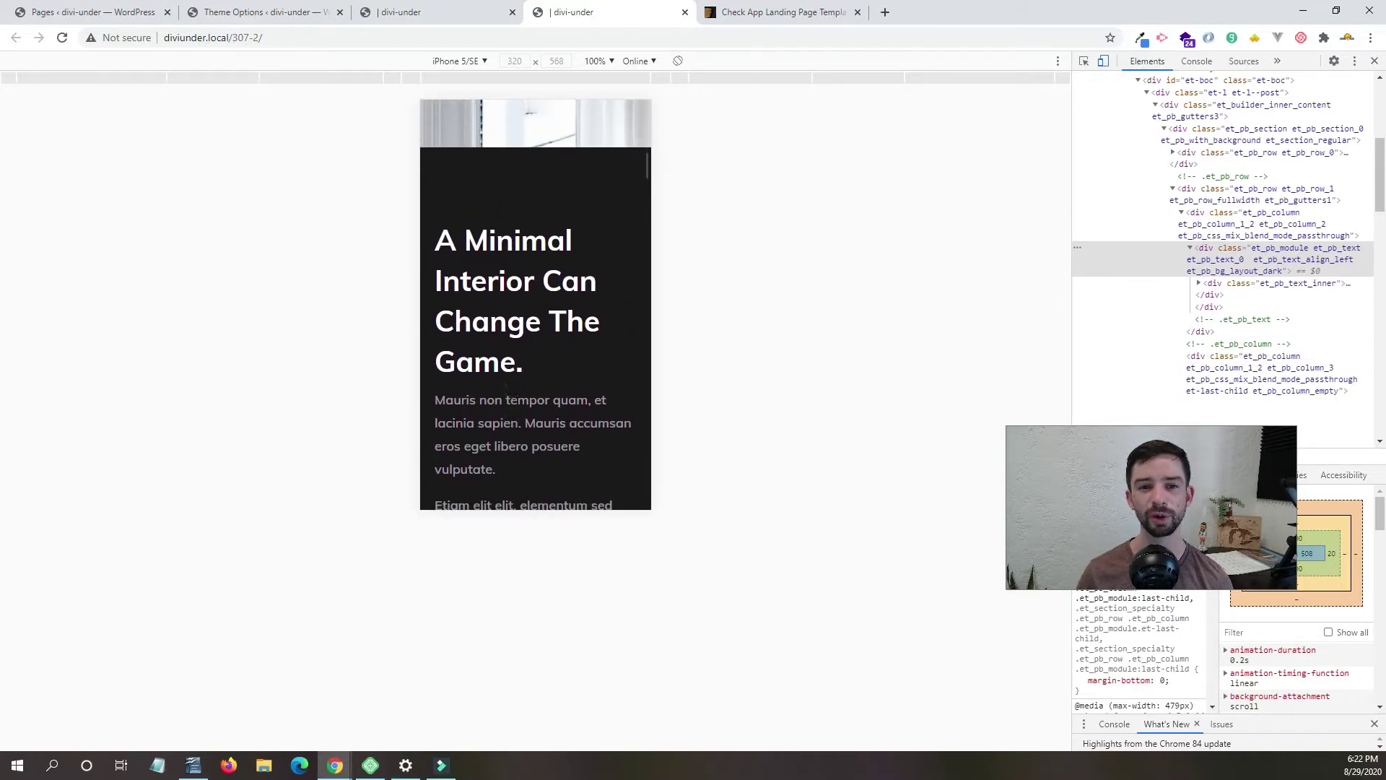
Review the sections below the "A Minimal Interior" block on the phone-sized live page and in the visual builder.
scroll(525, 316, down, 8)
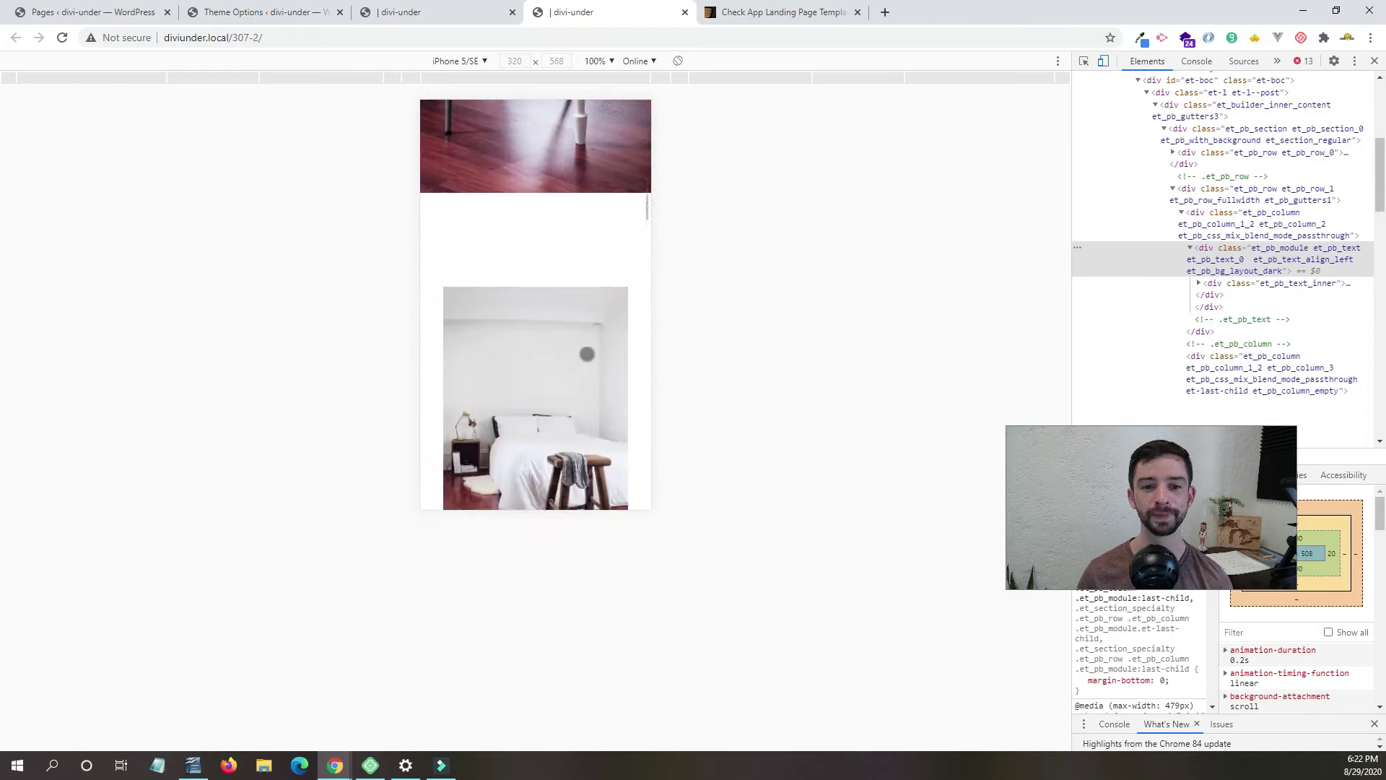
drag(586, 363, 597, 278)
drag(600, 390, 607, 306)
scroll(578, 374, down, 6)
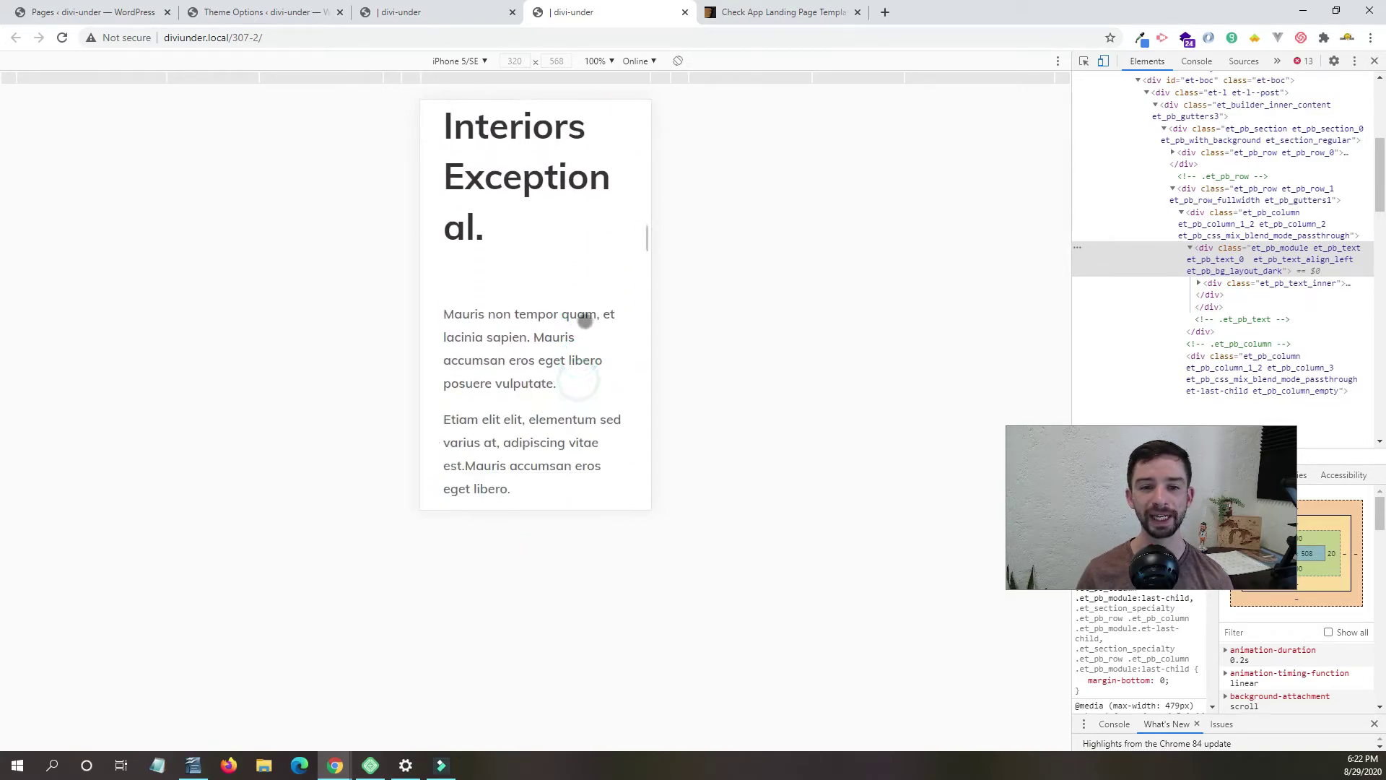
click(455, 13)
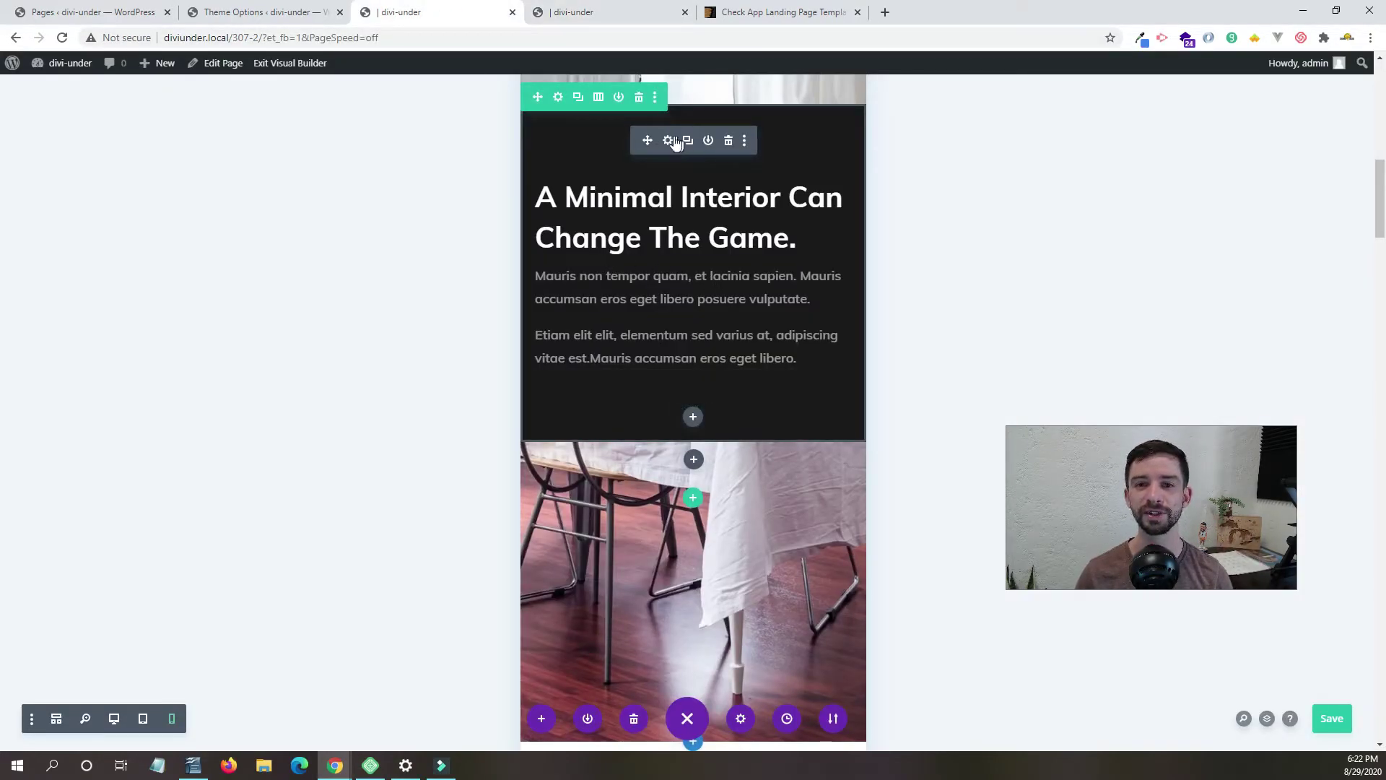
scroll(596, 173, down, 8)
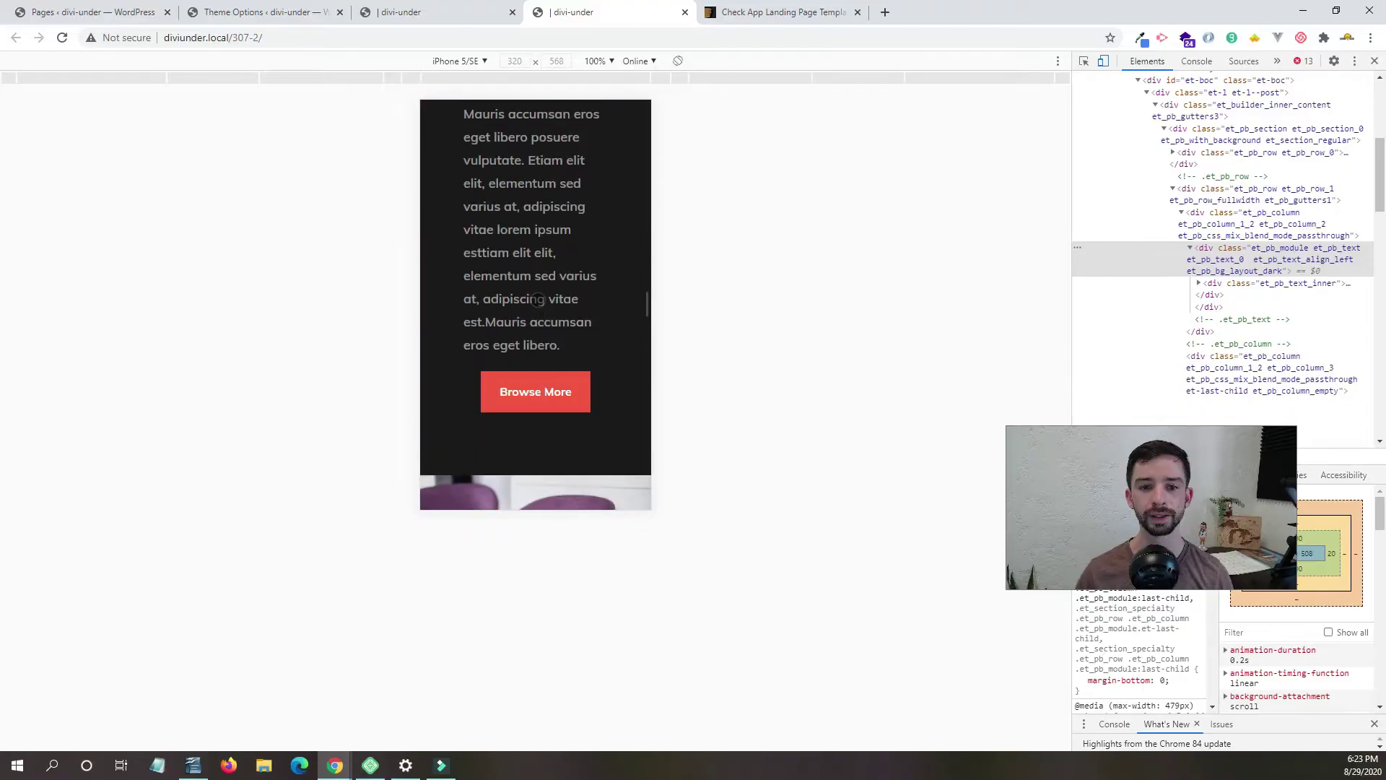
Inspect the bedroom image on the emulated live page and select its parent row, et_pb_row_2, in the HTML.
scroll(498, 300, up, 10)
right_click(538, 300)
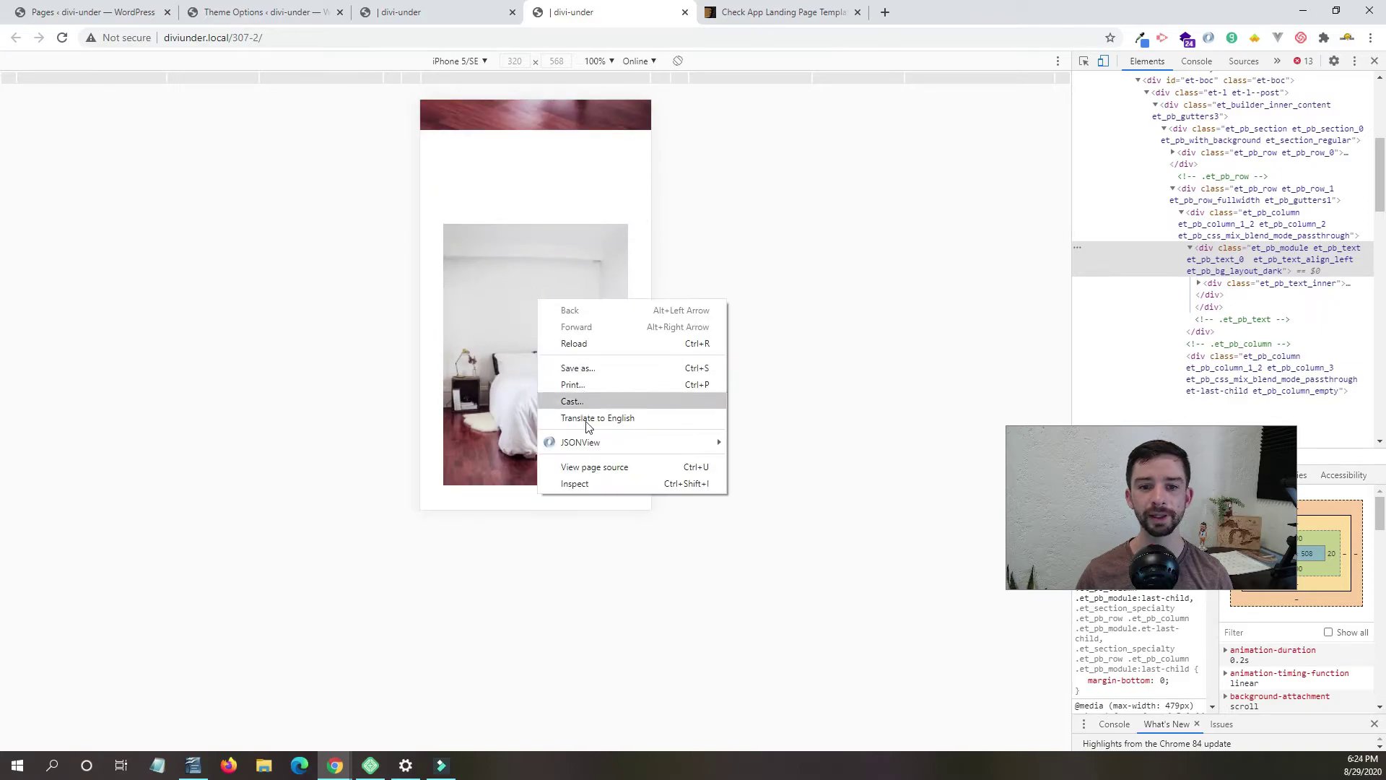
click(586, 483)
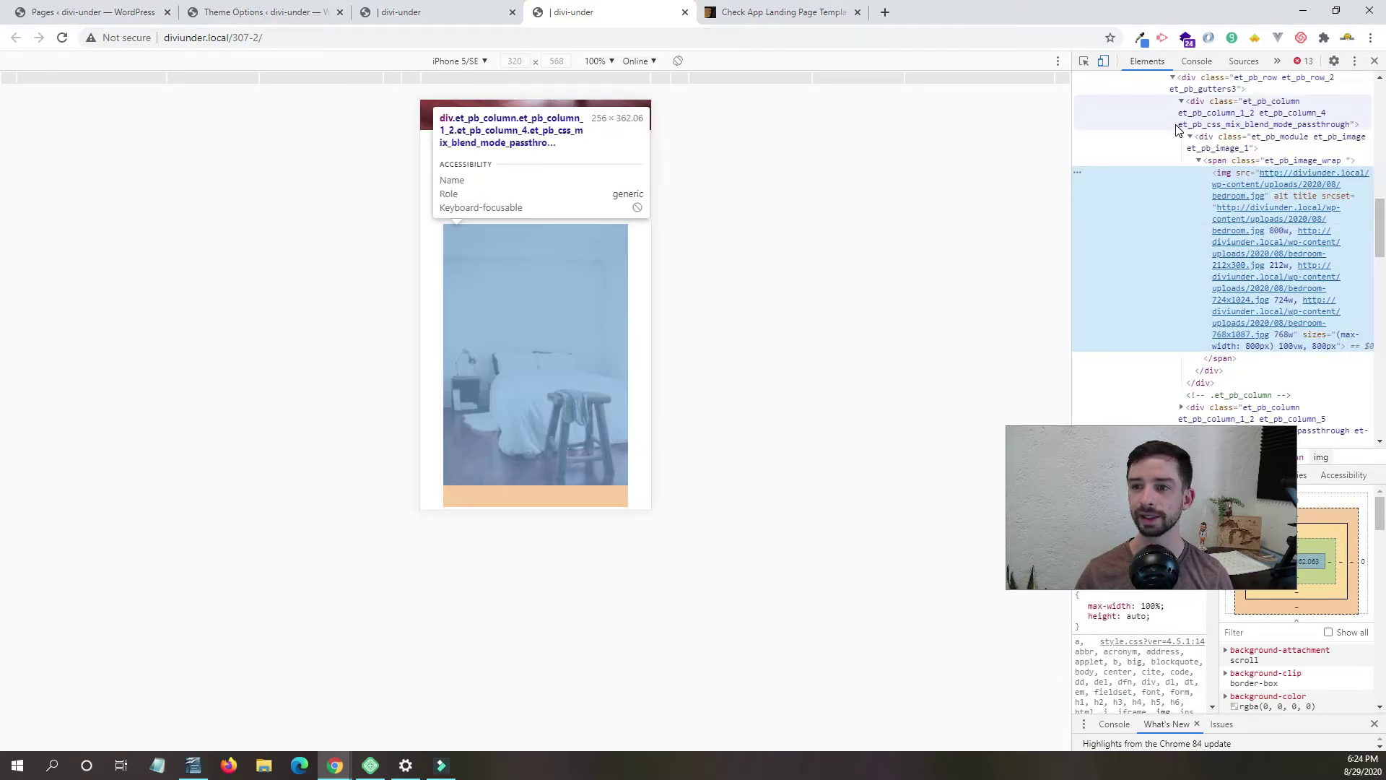
click(1187, 83)
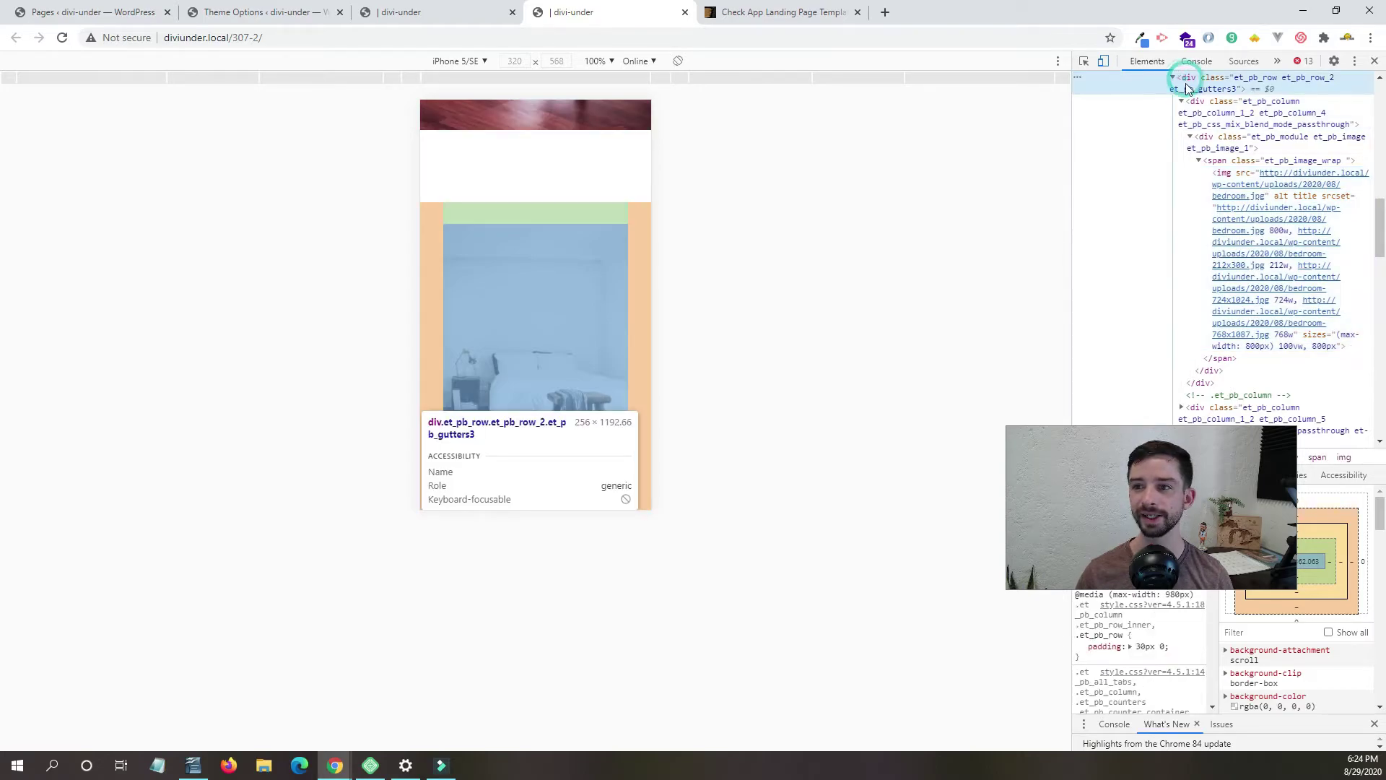
scroll(1198, 115, up, 1)
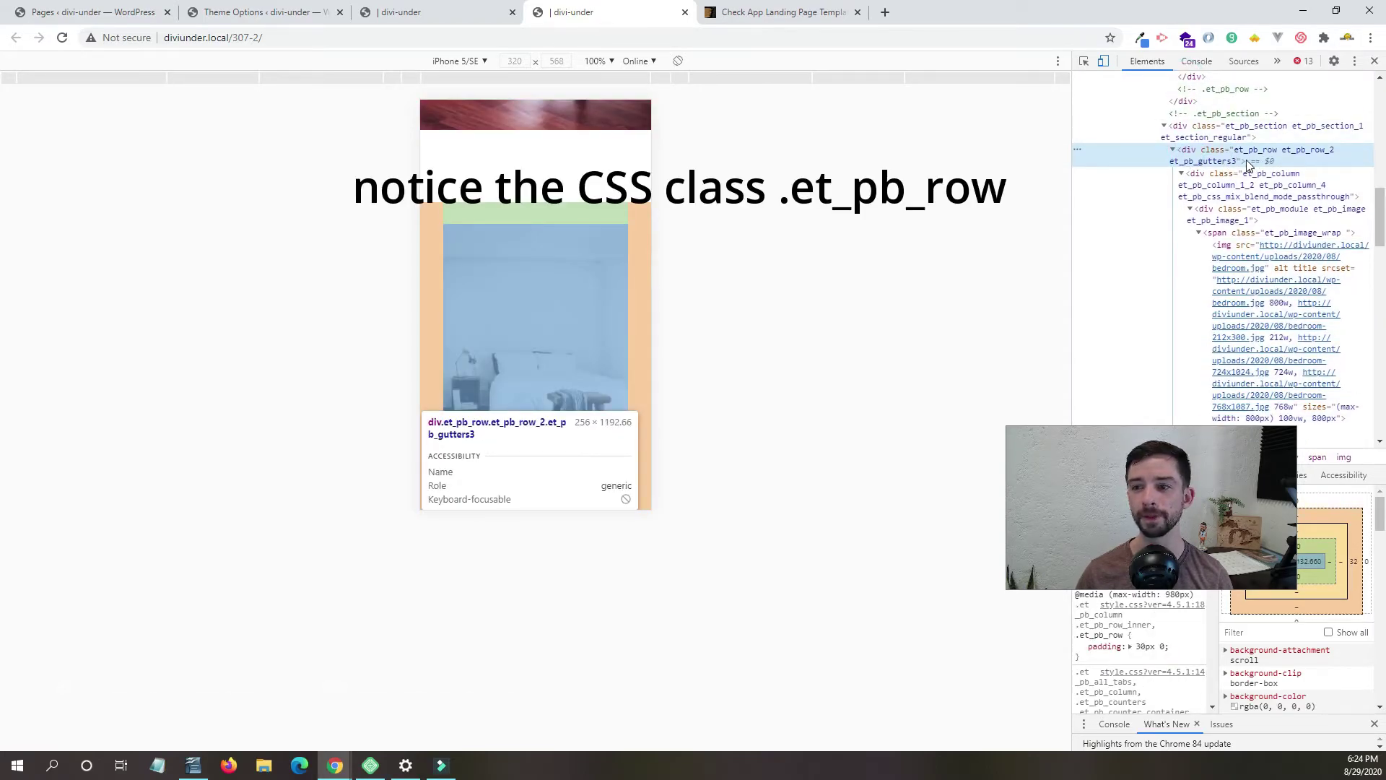
click(1304, 157)
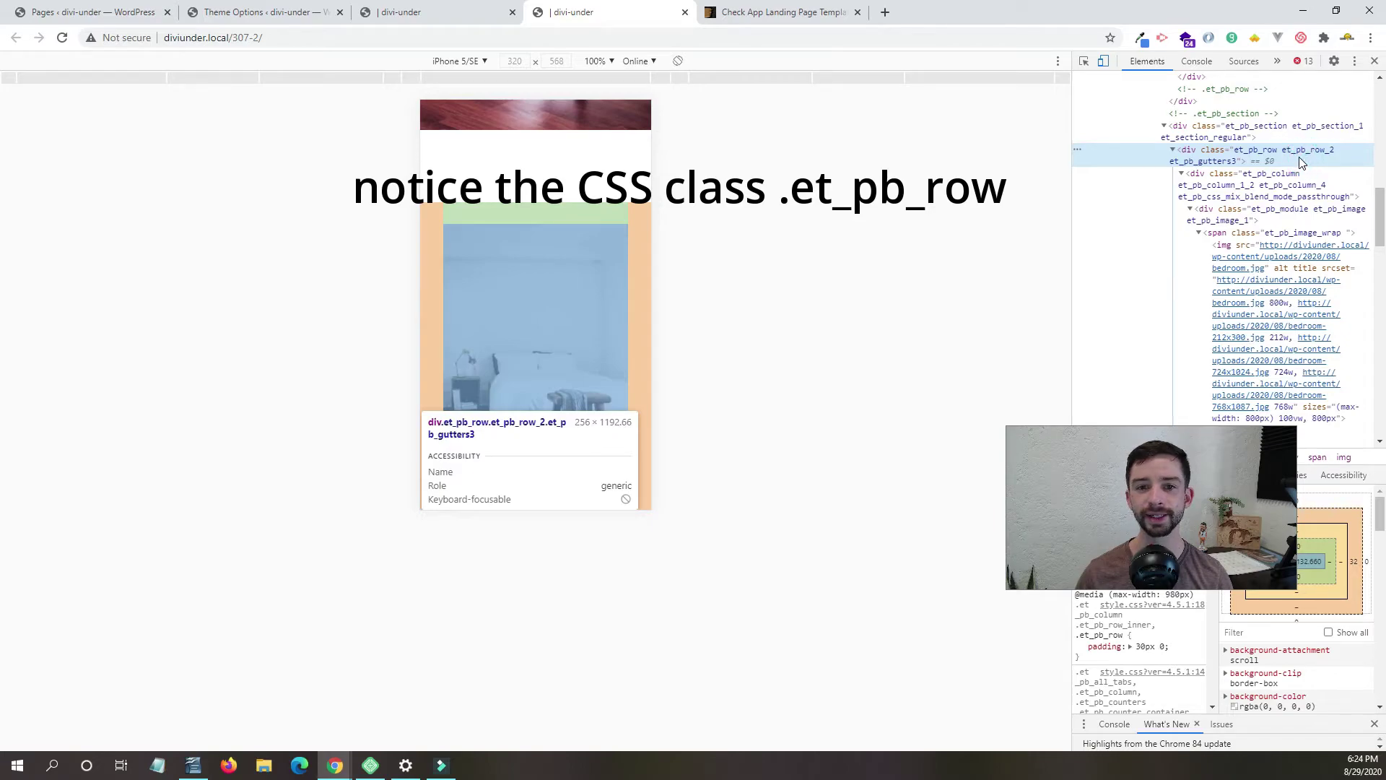
drag(1145, 590, 868, 594)
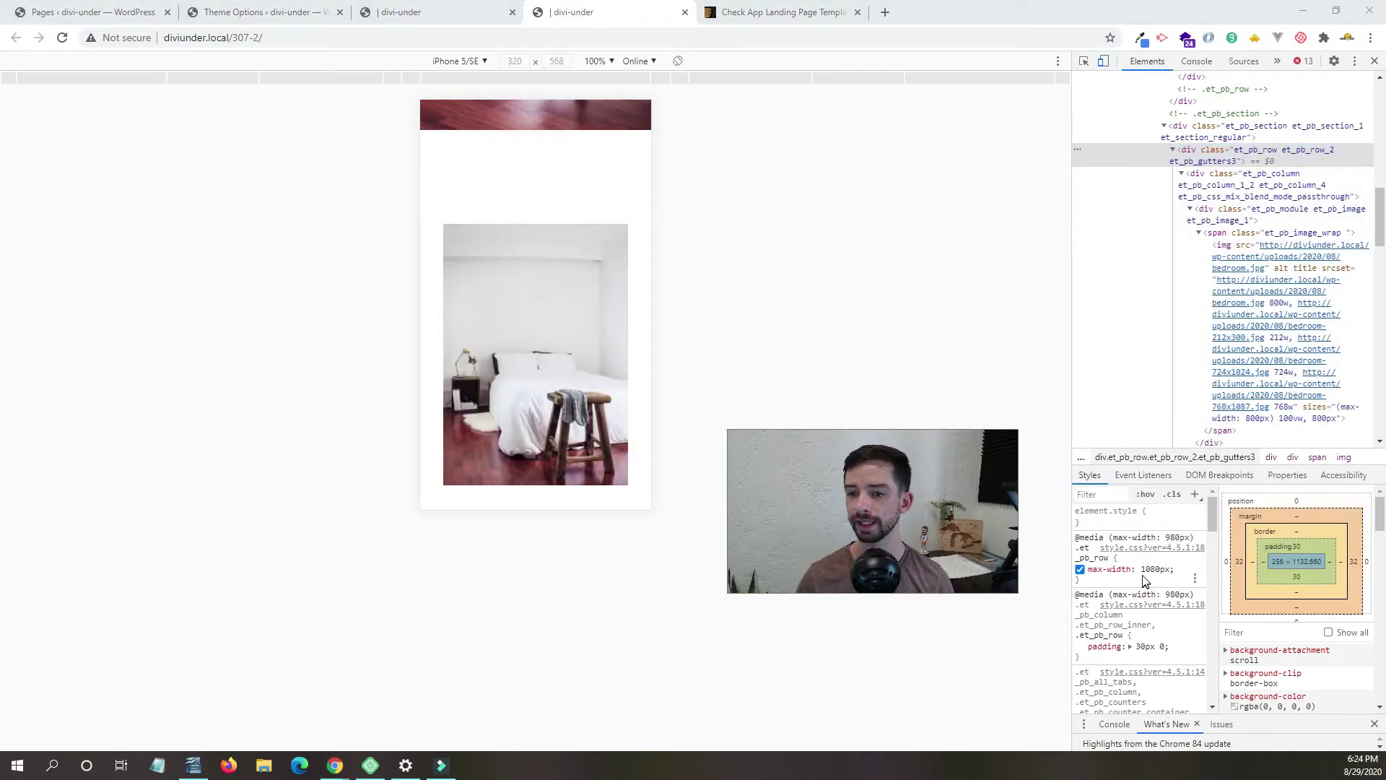
Look through the selected row's CSS rules and examine the width value of the .et_pb_row class.
scroll(1148, 607, down, 2)
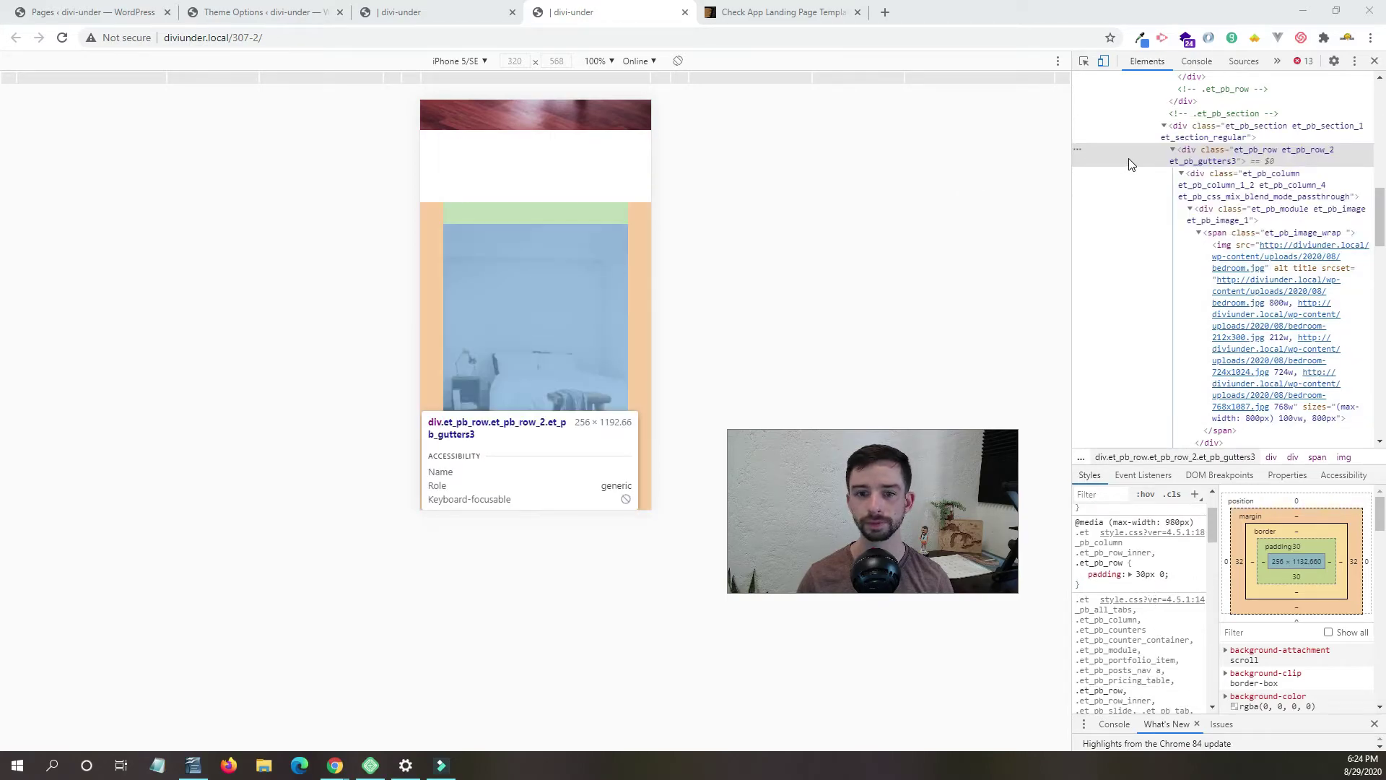
scroll(1133, 576, down, 4)
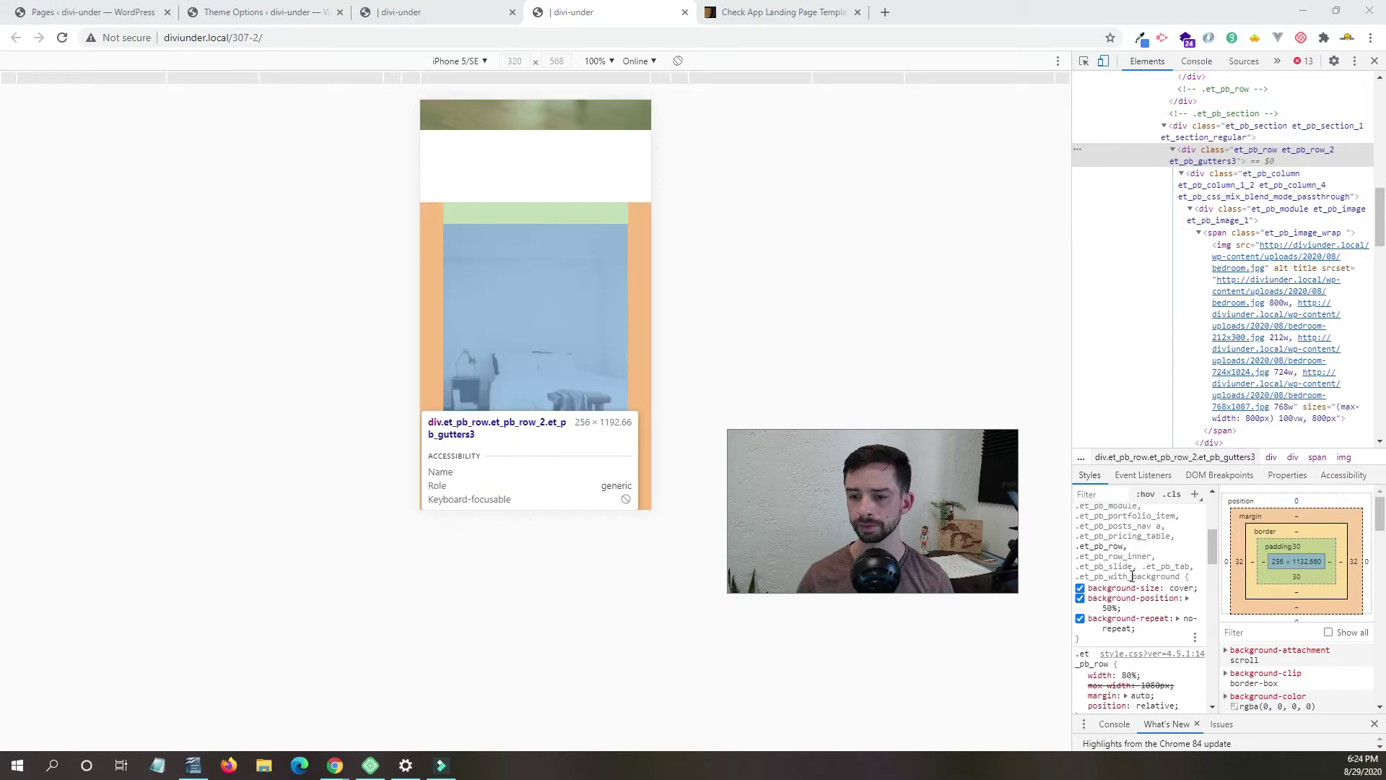
scroll(1112, 595, down, 2)
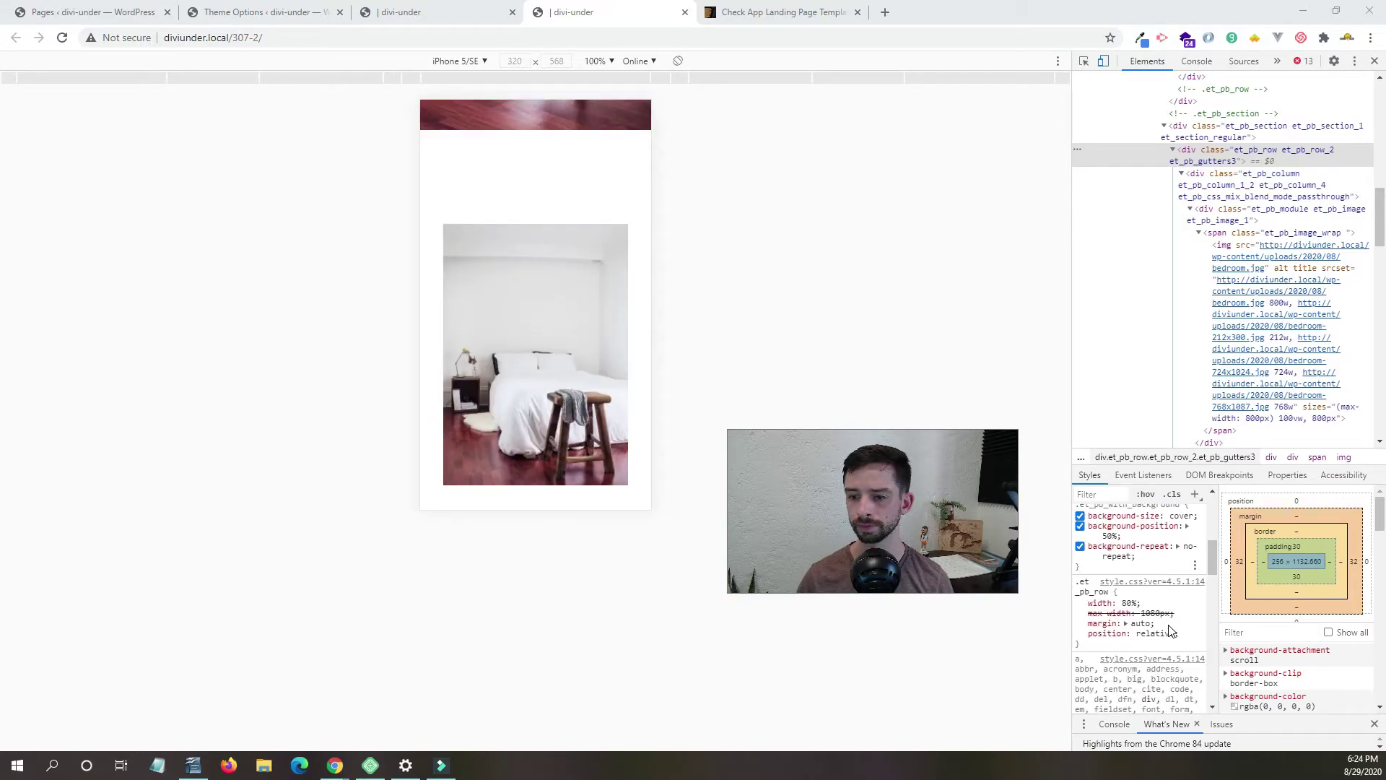
click(1130, 604)
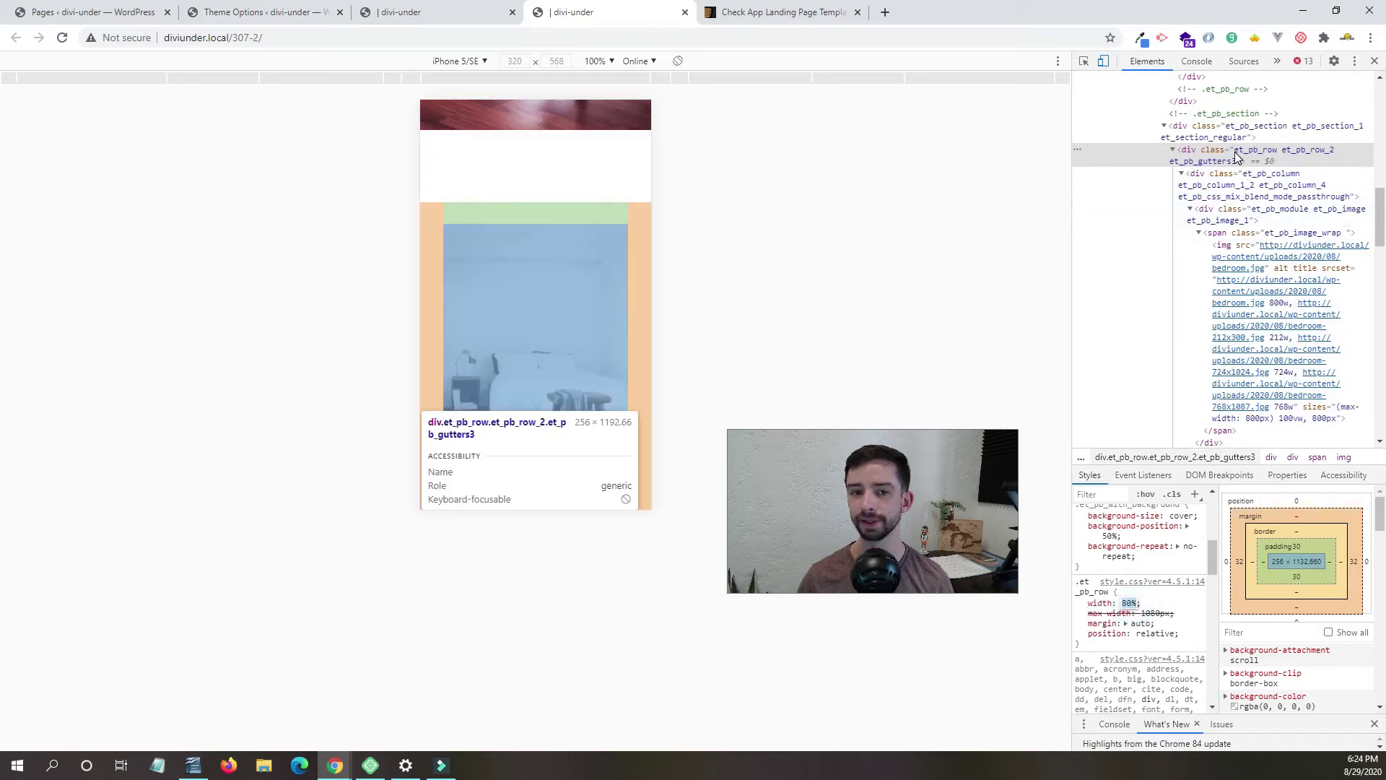
In the visual builder, set the width of the row containing the bedroom image and "We Make Interiors Exceptional." to 100%.
click(435, 21)
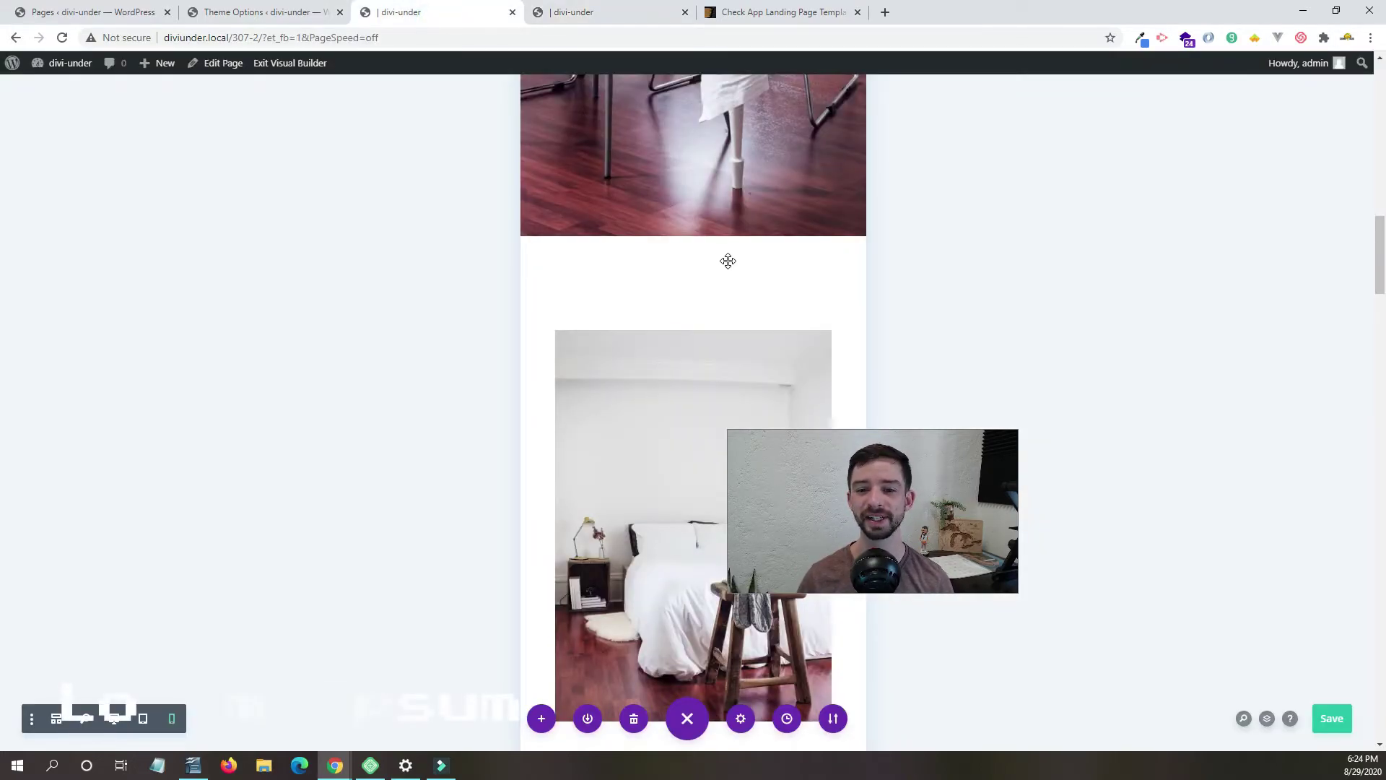
scroll(726, 263, down, 3)
mouse_move(679, 175)
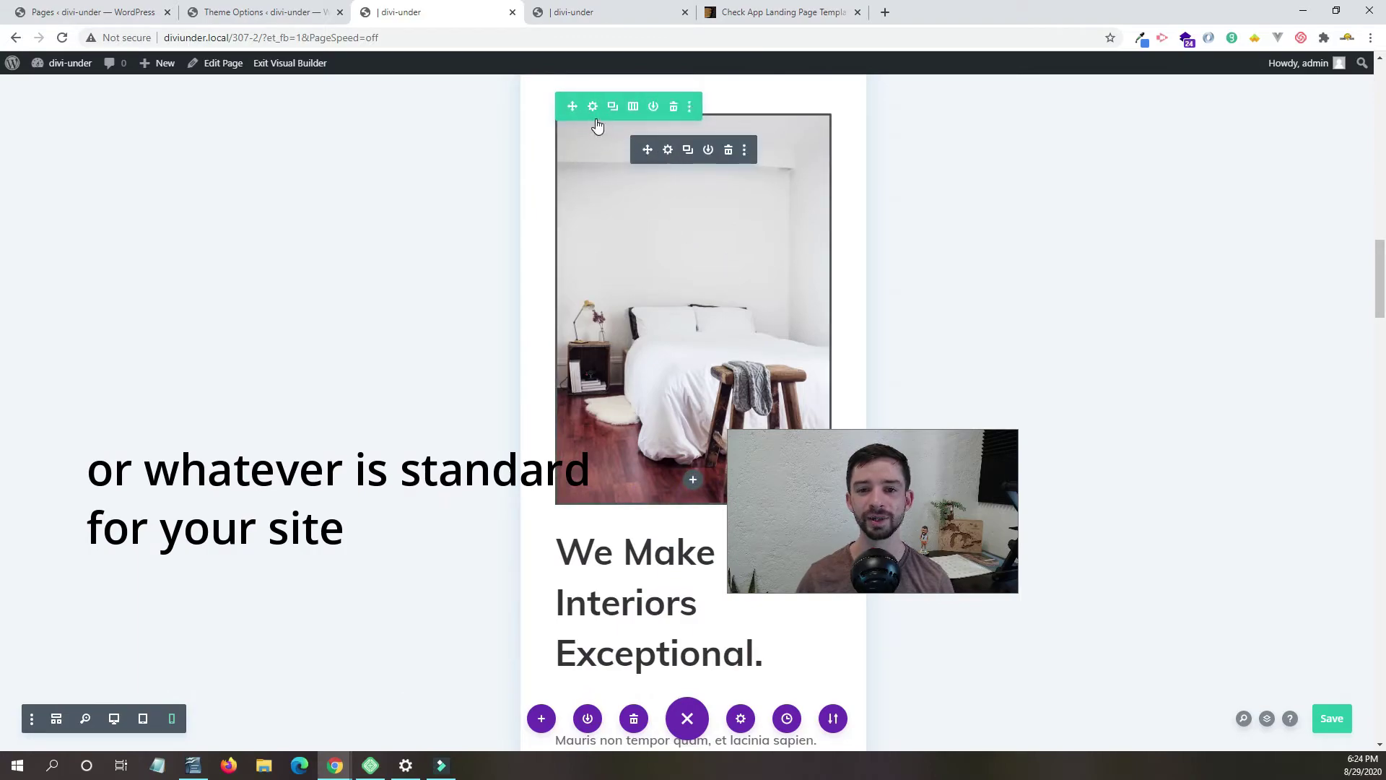
scroll(571, 163, up, 2)
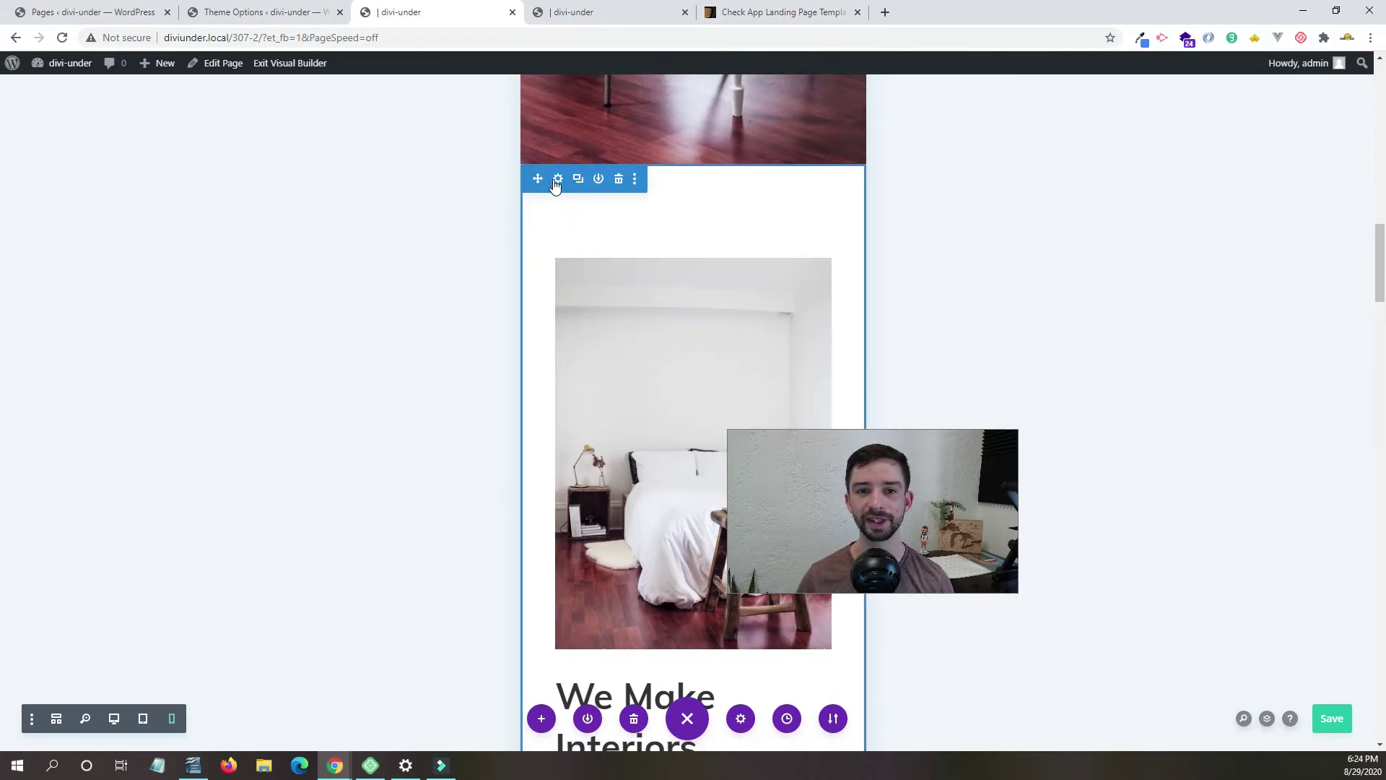
click(592, 260)
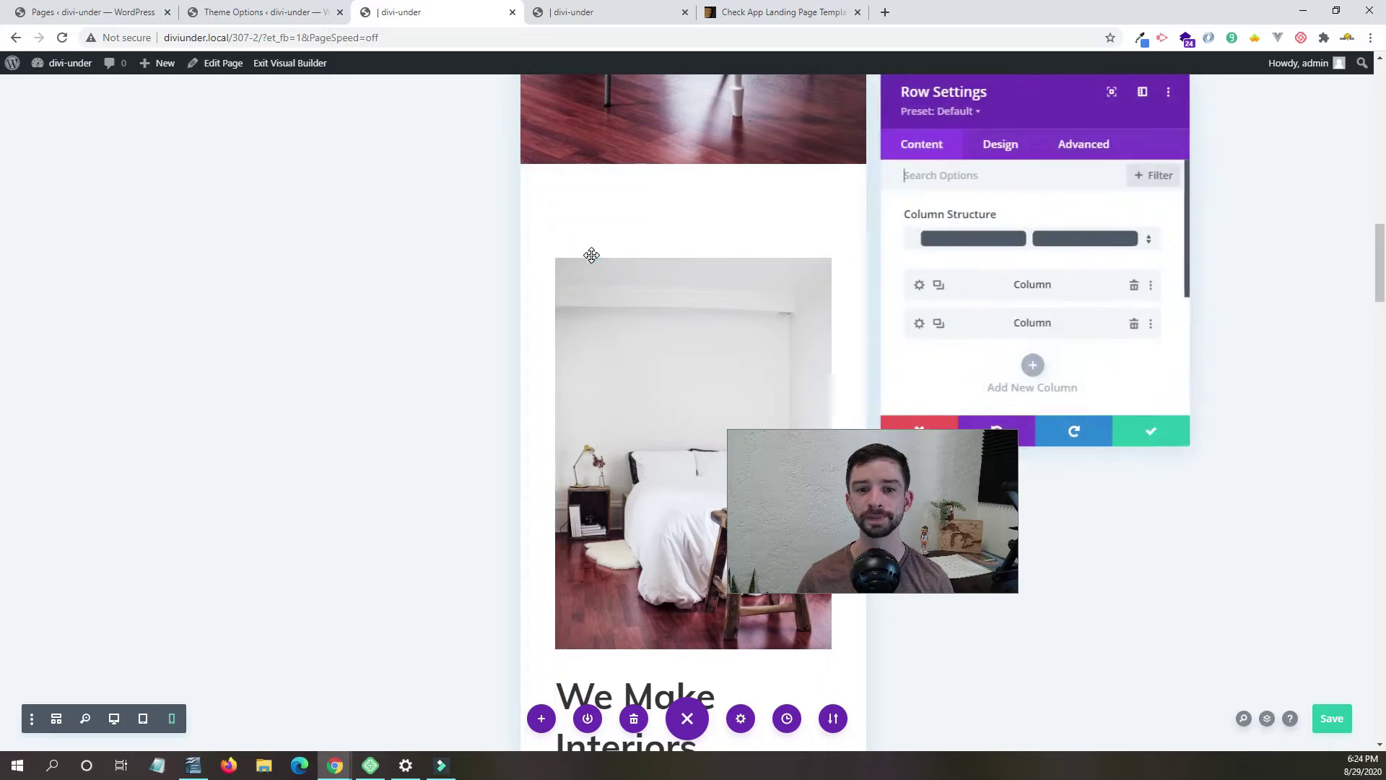
click(1003, 149)
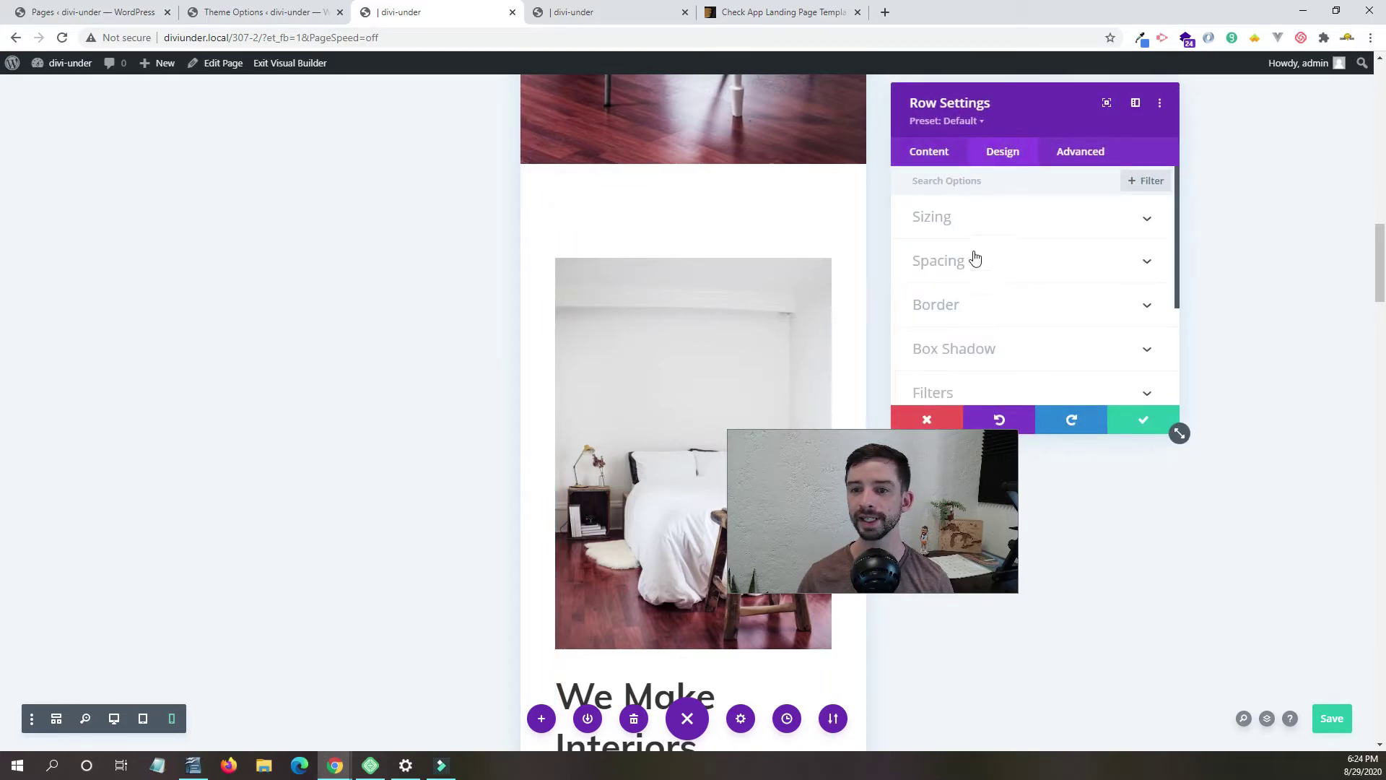
click(974, 221)
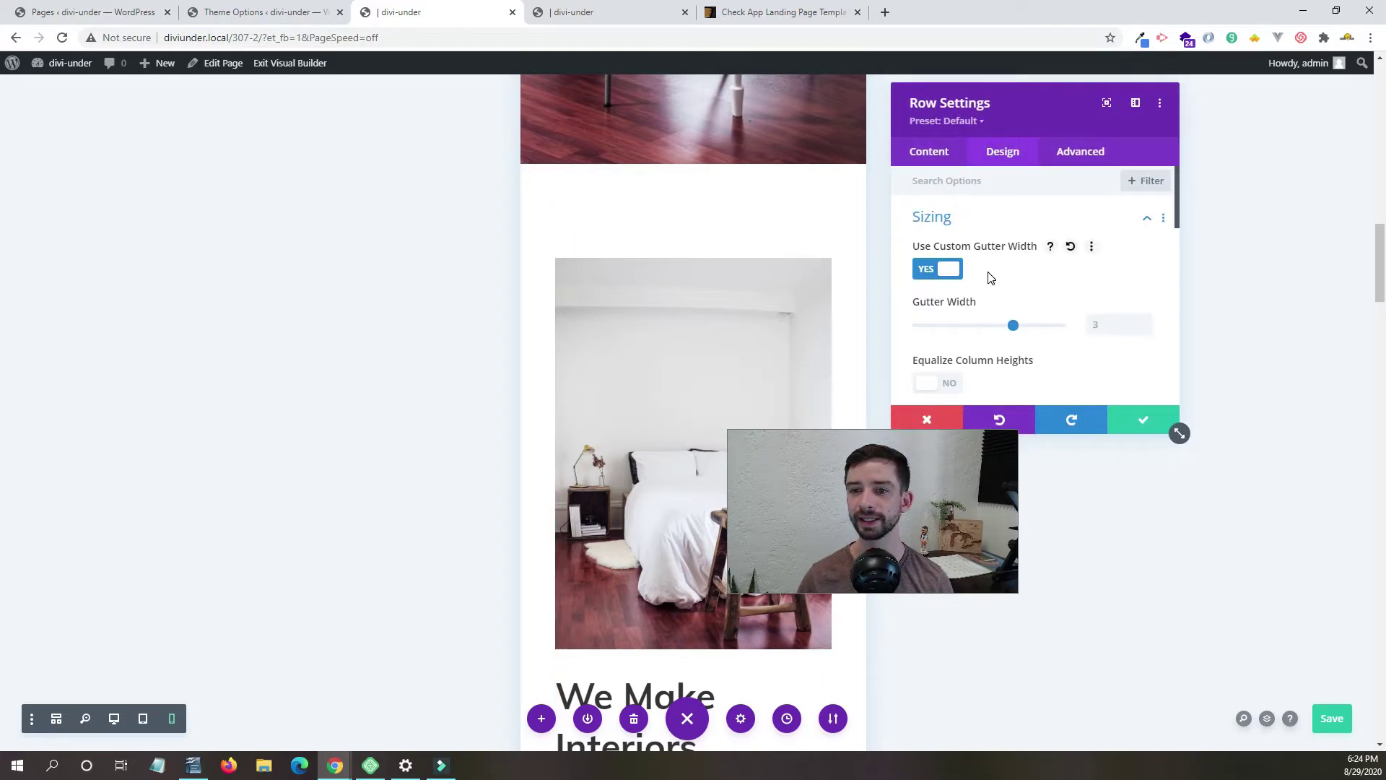
scroll(990, 278, down, 2)
click(1096, 296)
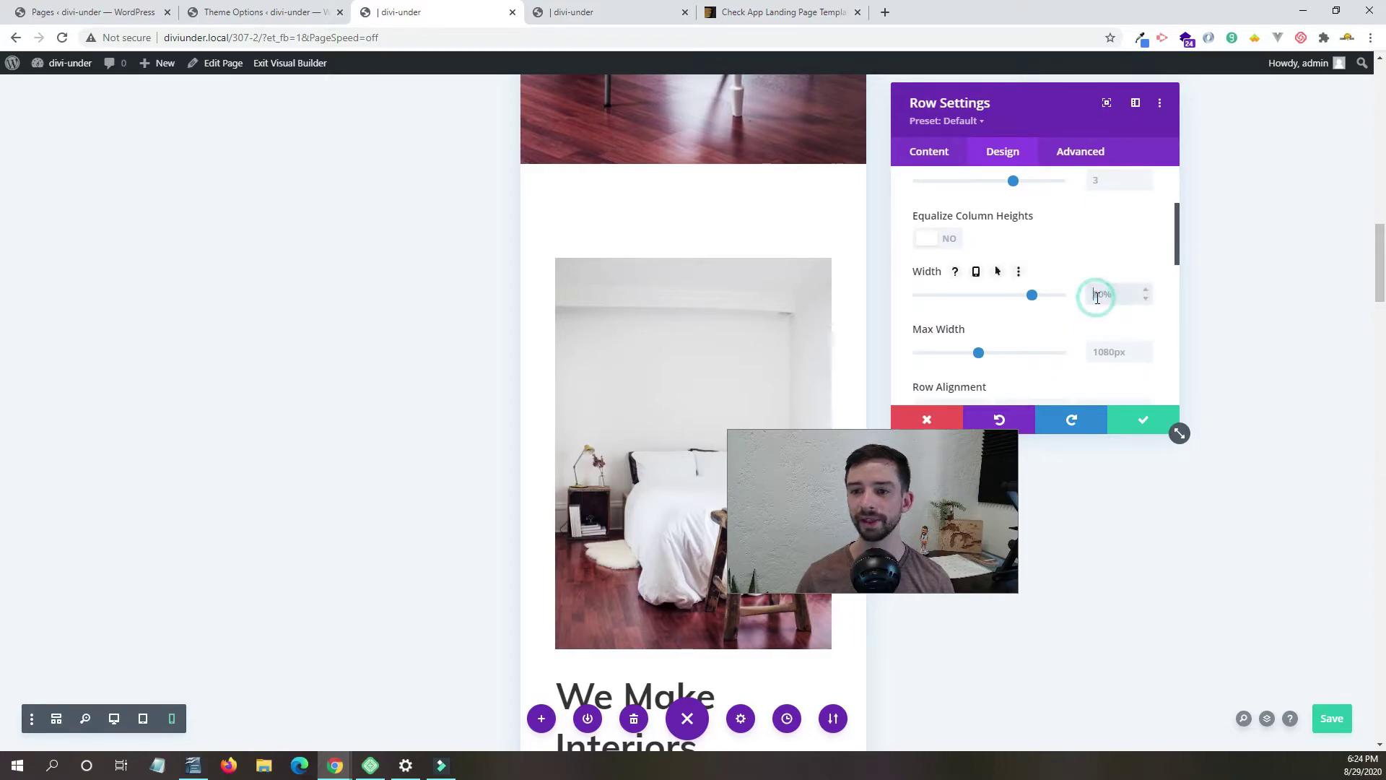
text(100%)
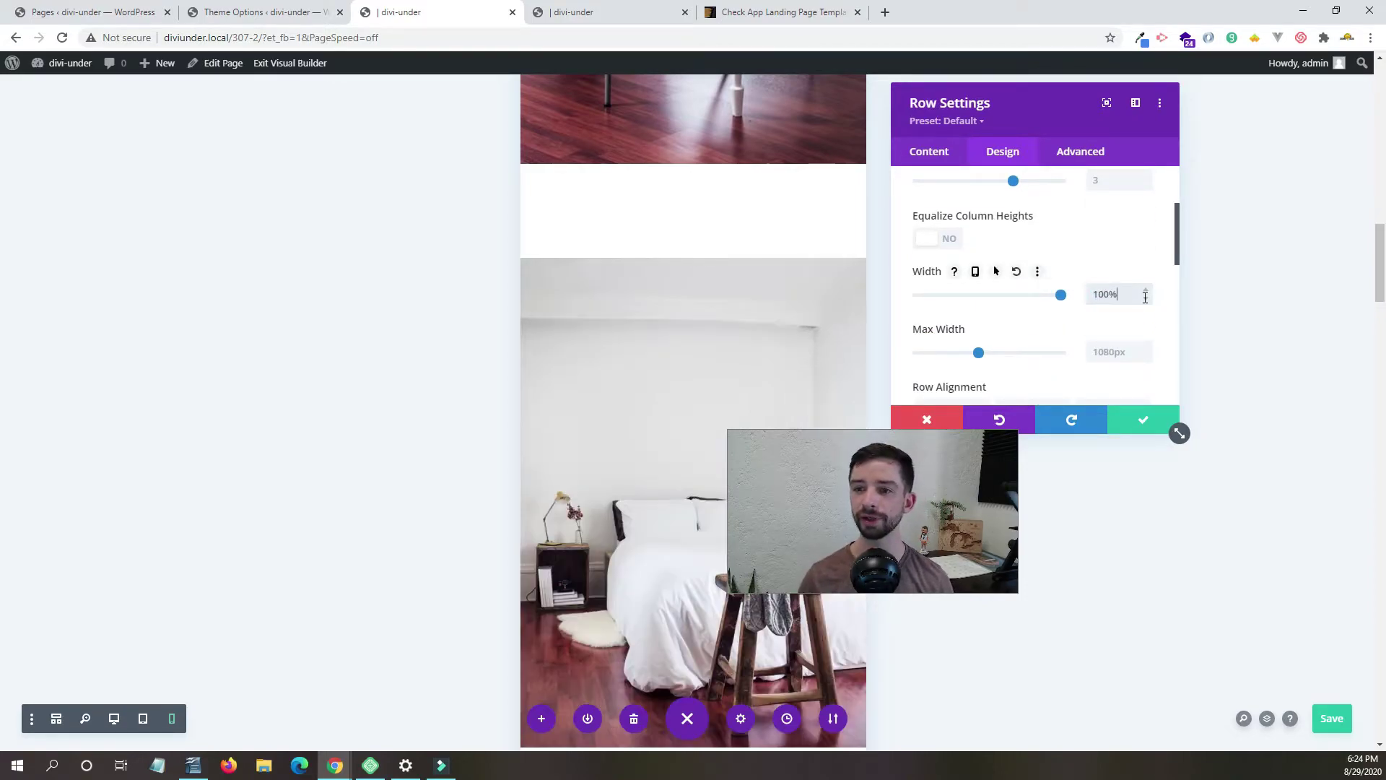
scroll(638, 292, down, 3)
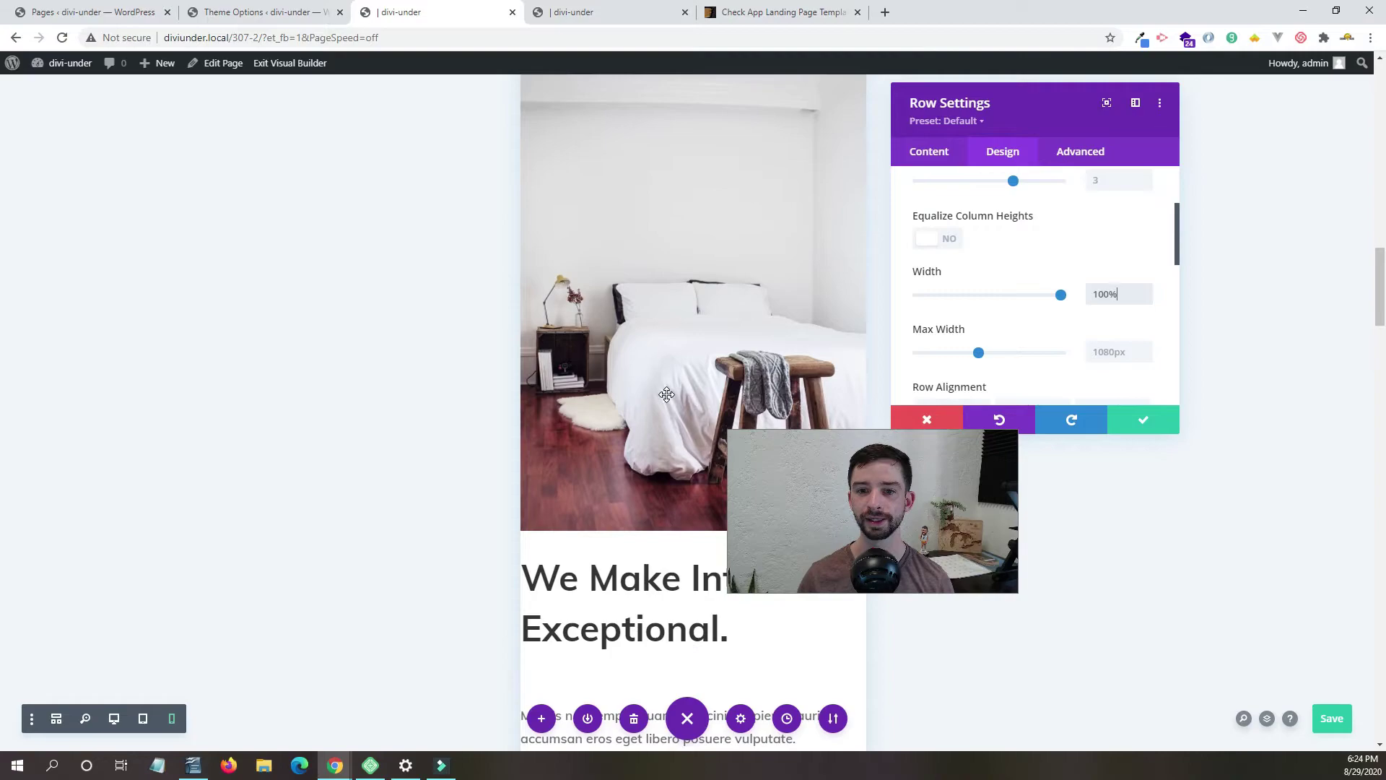
scroll(657, 397, down, 1)
scroll(708, 320, up, 1)
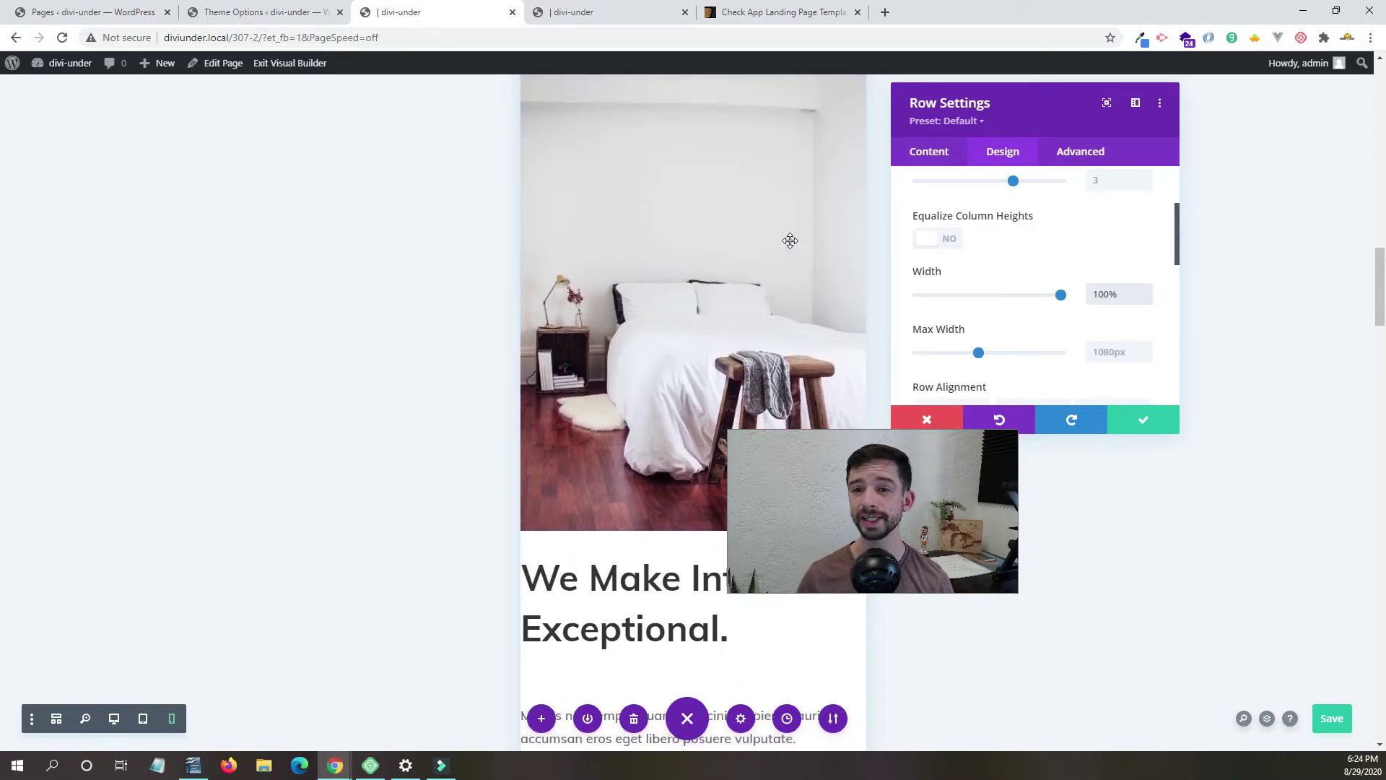
scroll(571, 210, up, 1)
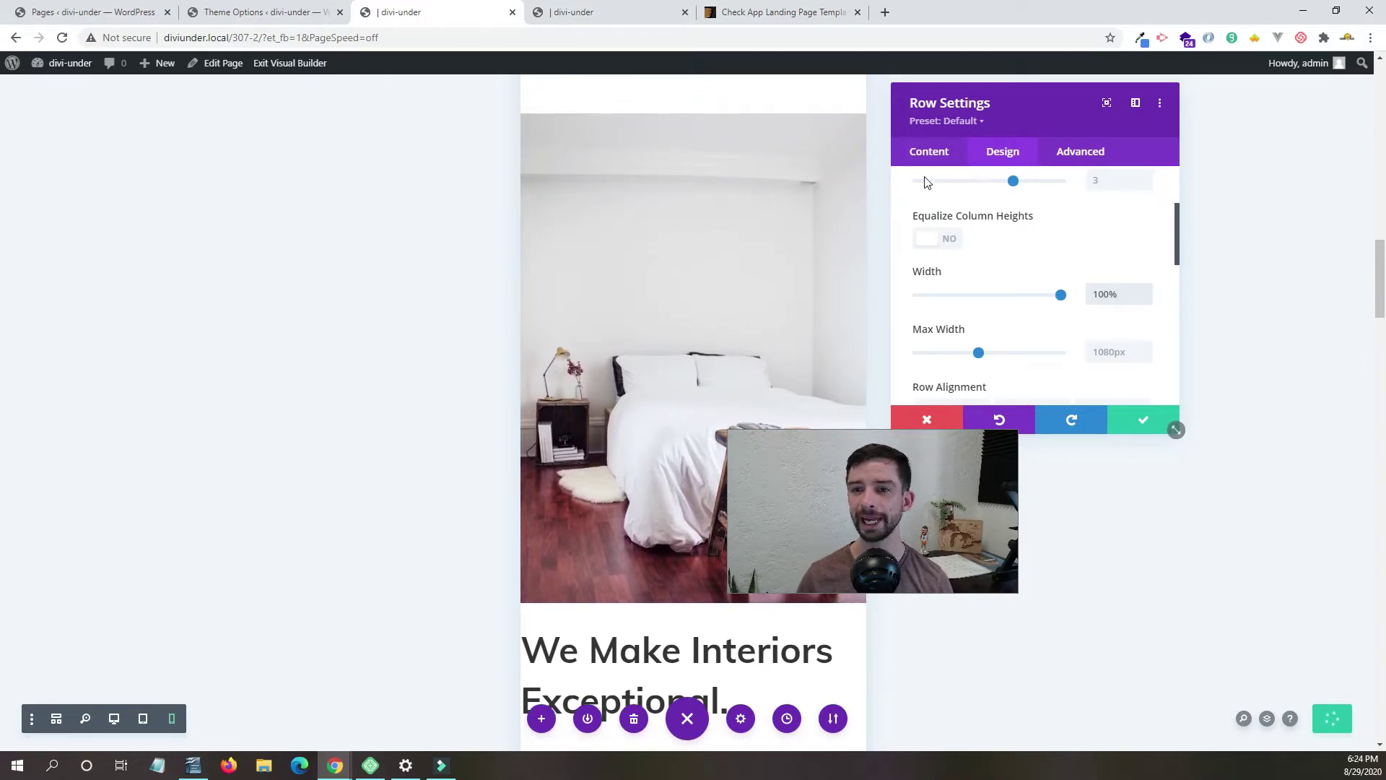
Give the bedroom image's row linked left and right padding of 30px and accept the row settings.
scroll(969, 244, up, 2)
scroll(966, 242, down, 6)
scroll(971, 227, up, 1)
click(968, 207)
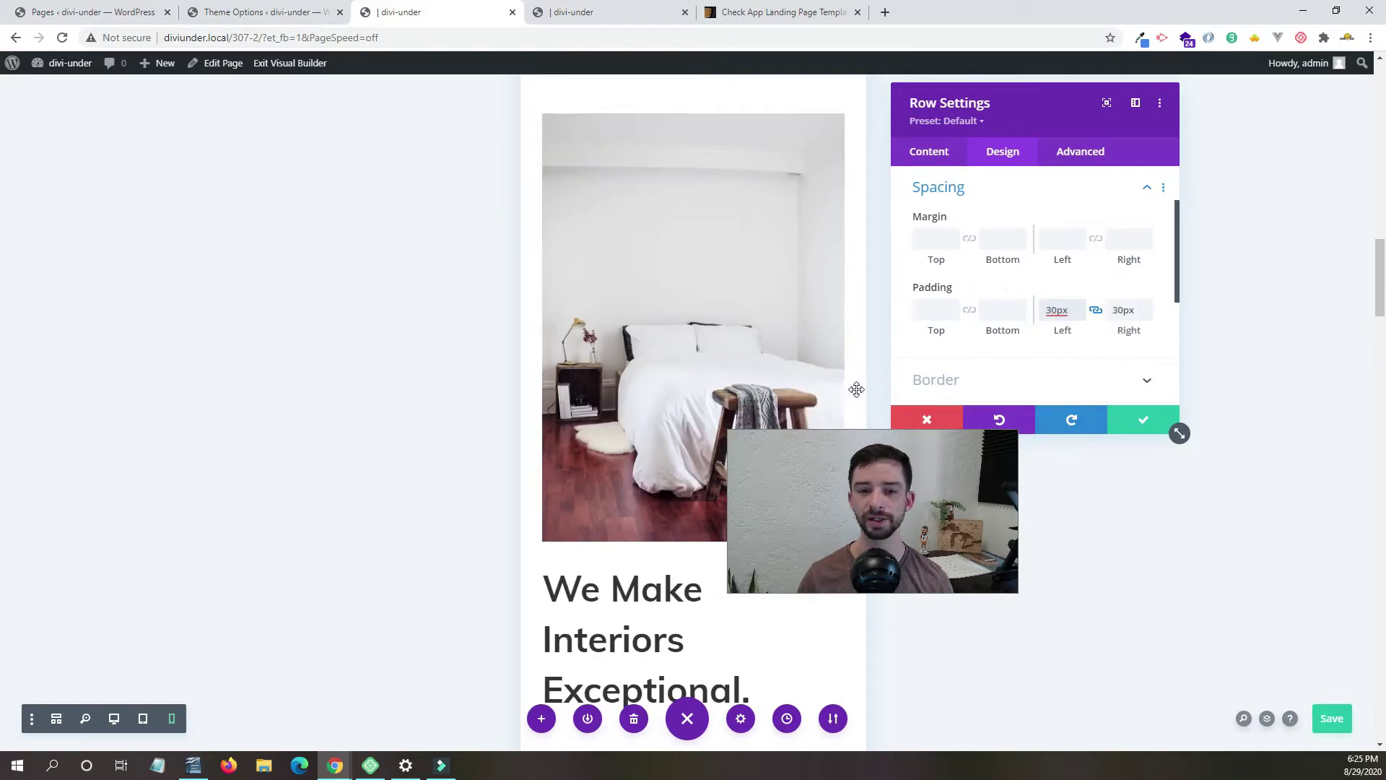
scroll(715, 332, down, 5)
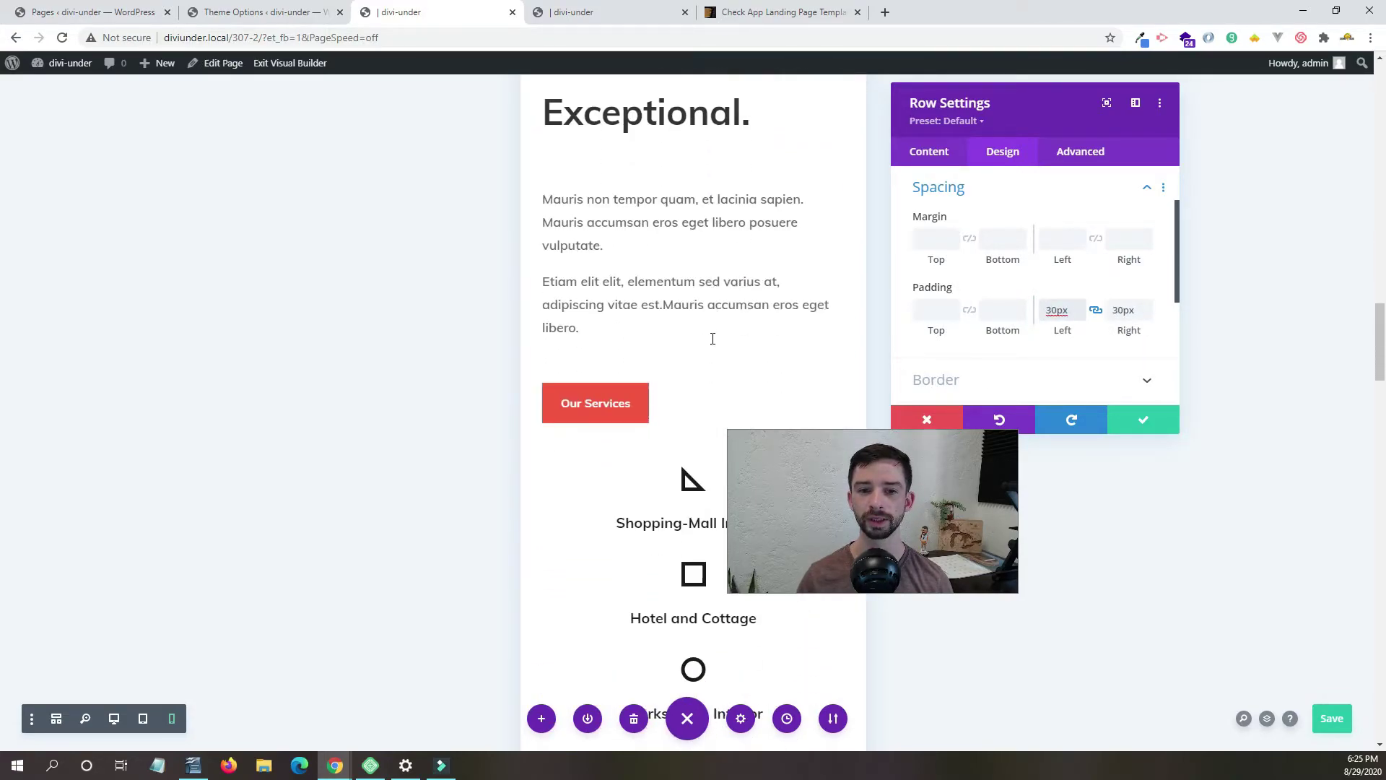
scroll(680, 316, up, 5)
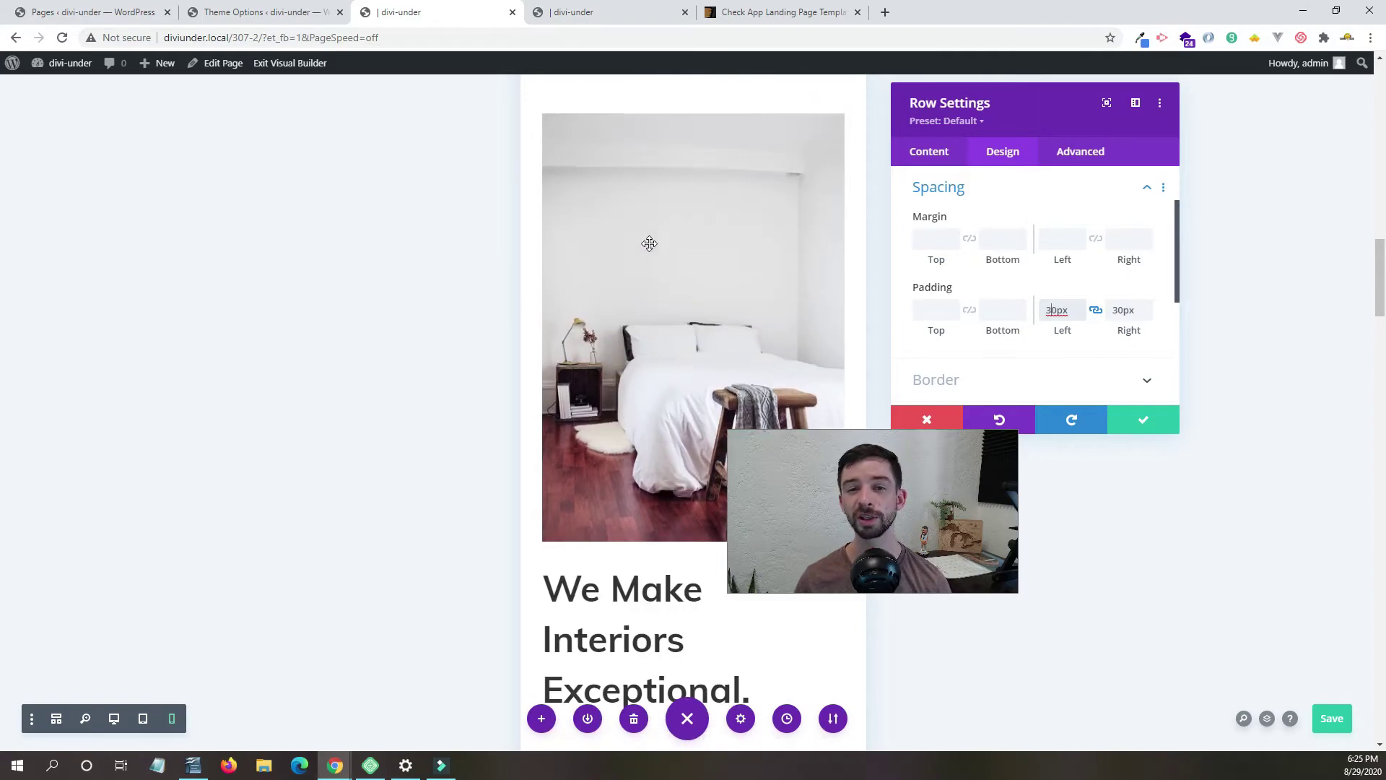
click(1140, 426)
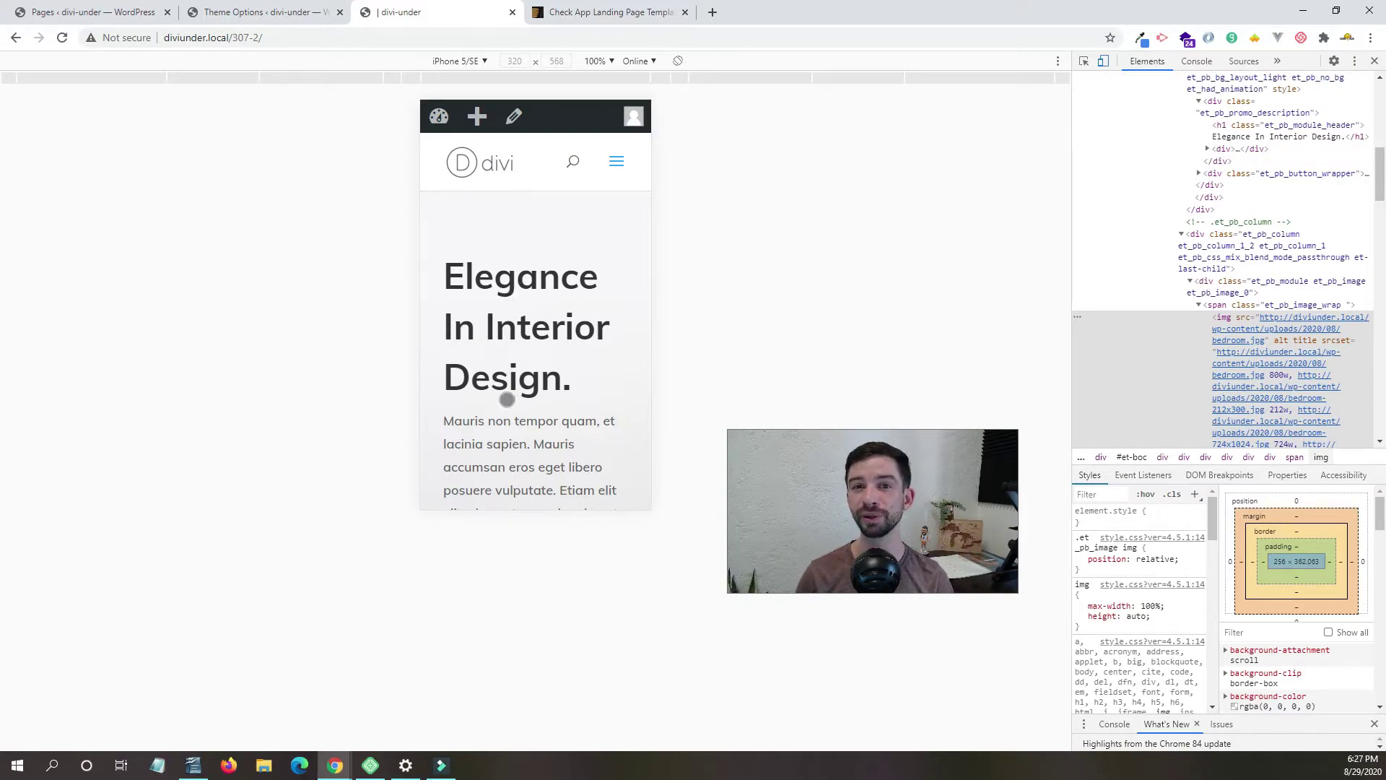
Review the "Elegance In Interior Design." hero section and the available device presets in the live page's iPhone 5/SE emulation.
scroll(525, 460, down, 1)
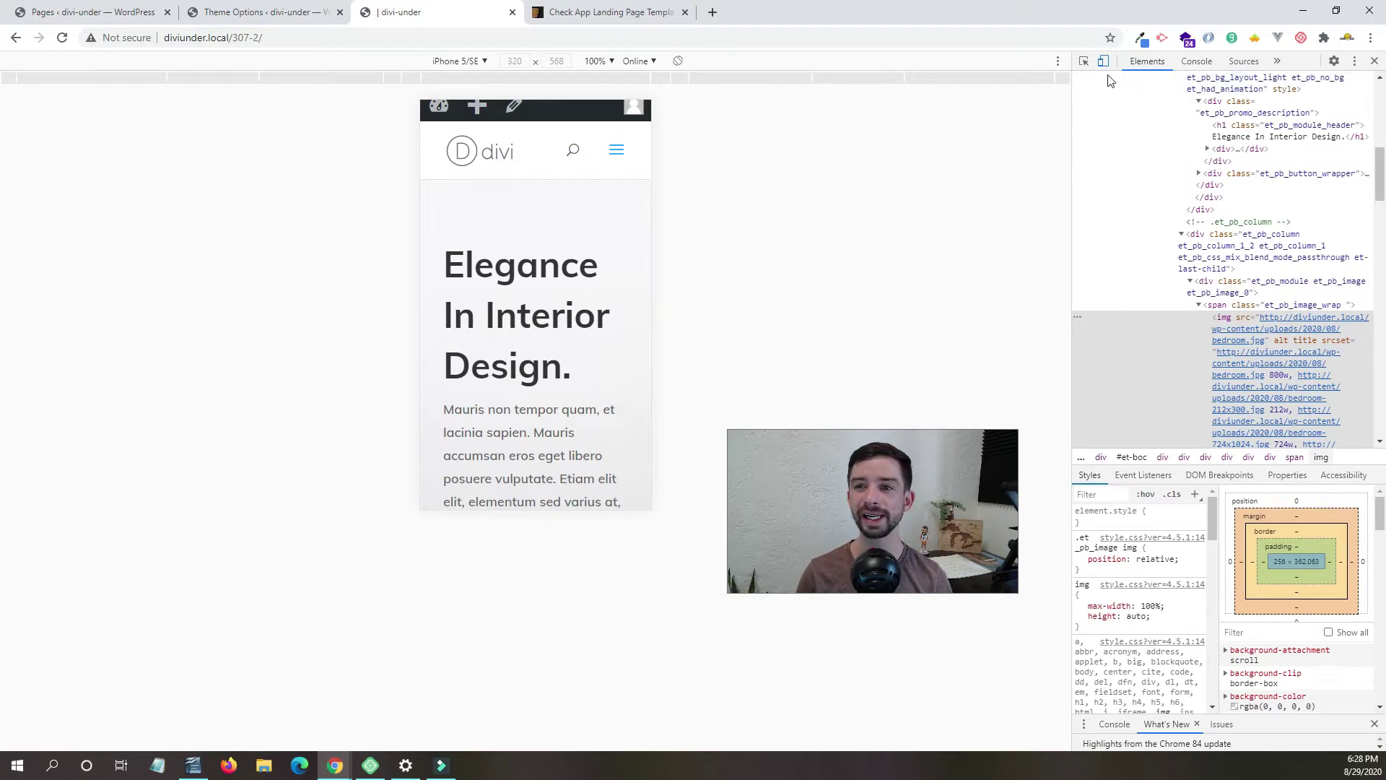
right_click(548, 288)
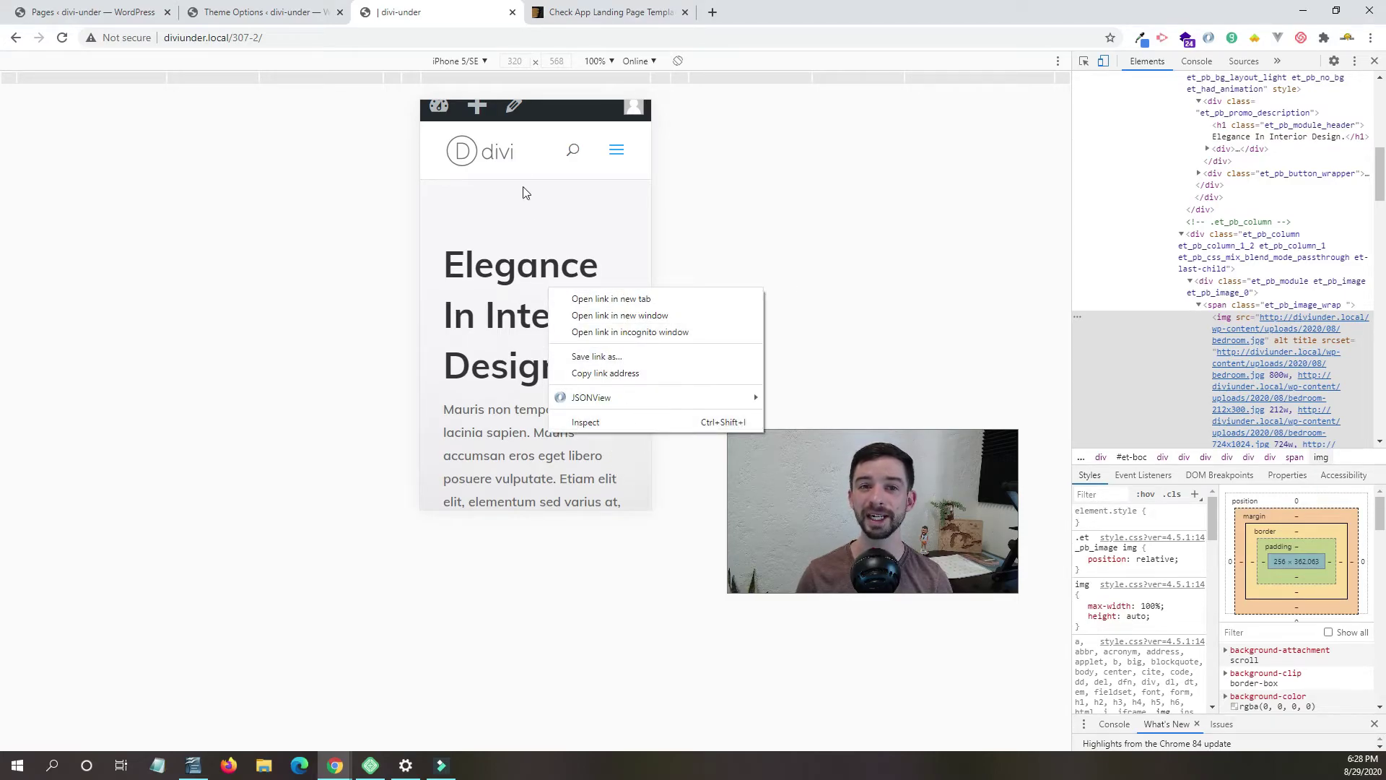
click(456, 60)
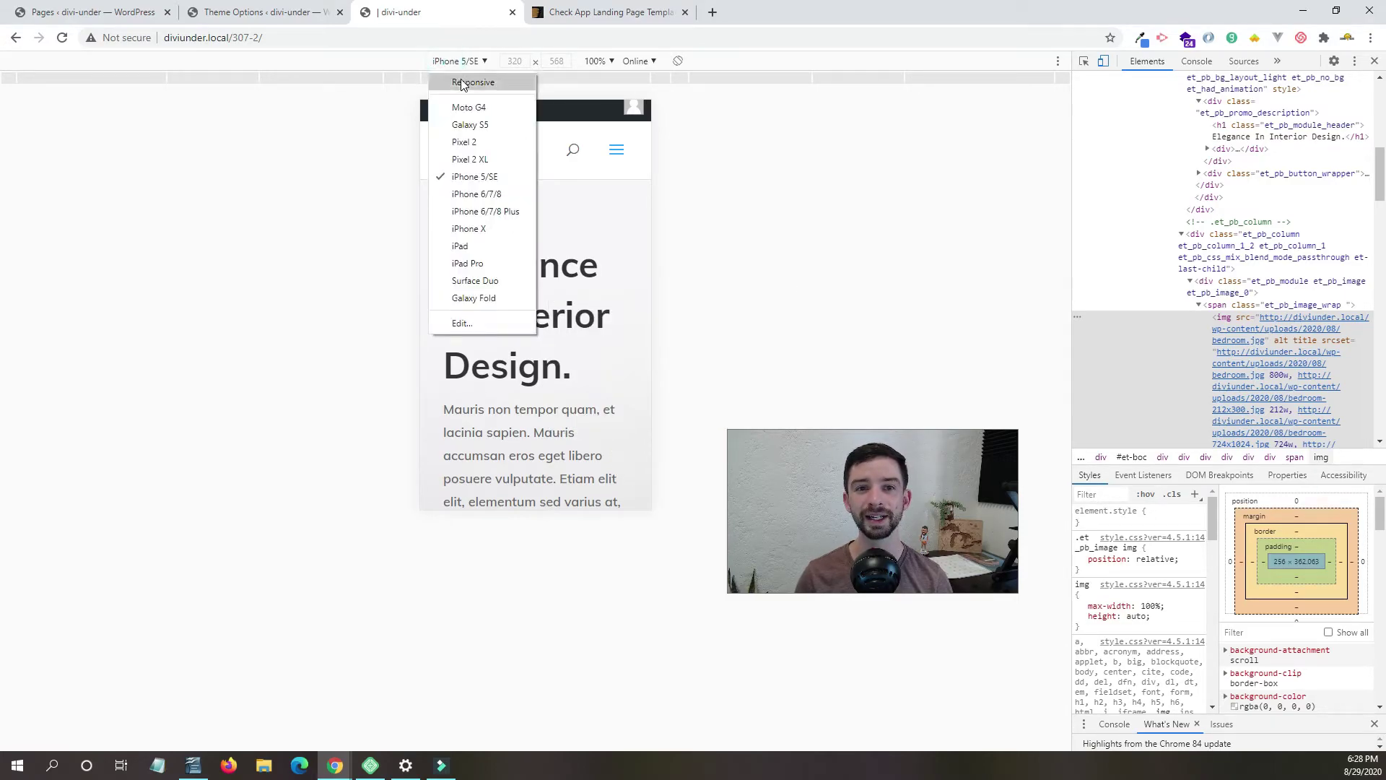
click(460, 176)
scroll(586, 286, down, 2)
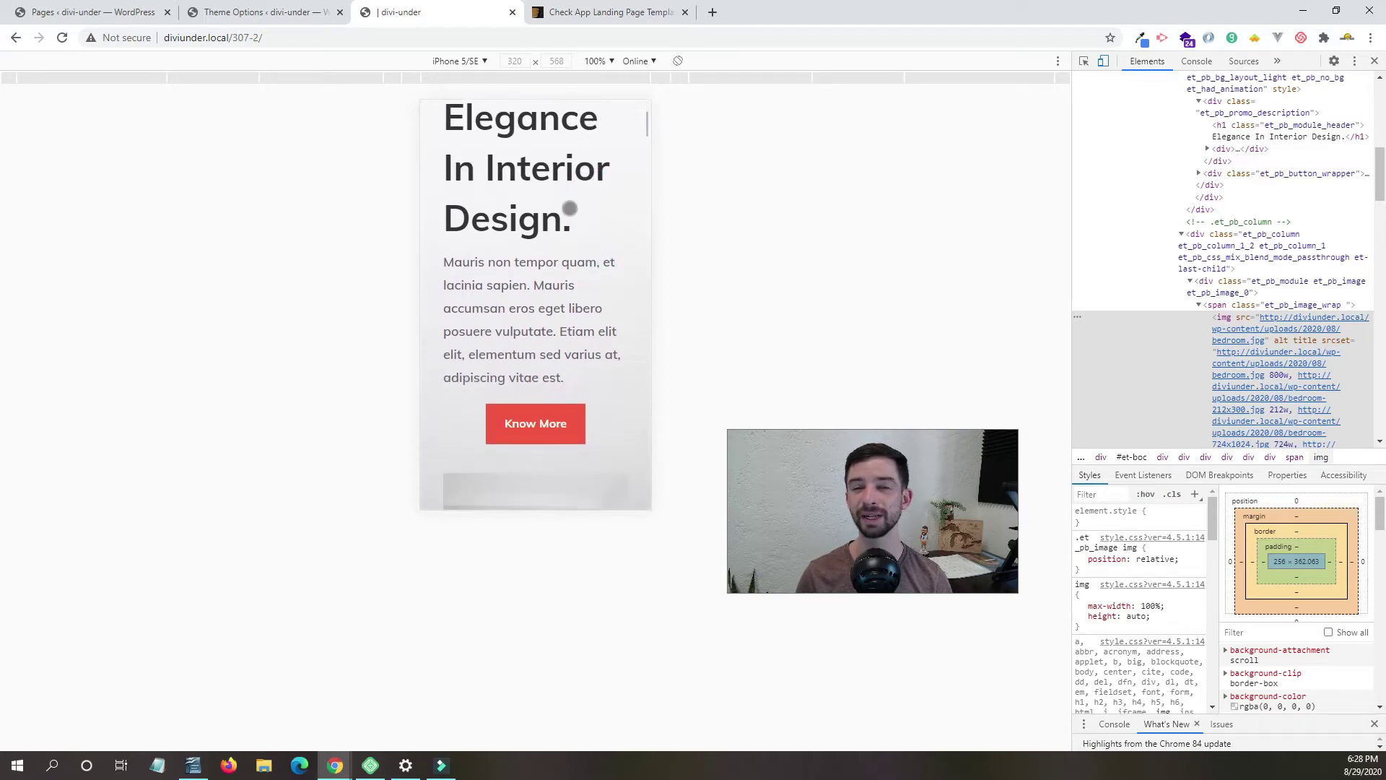
drag(571, 249, 561, 224)
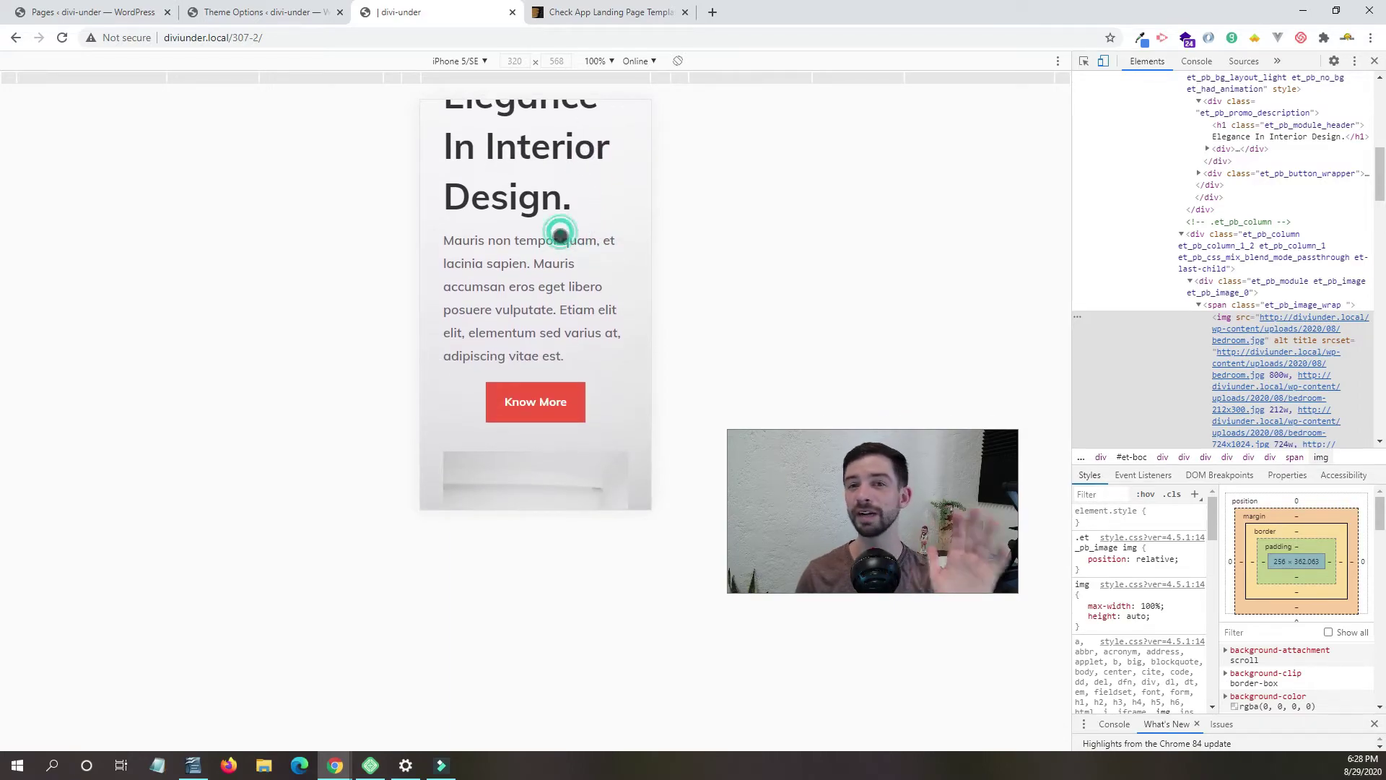
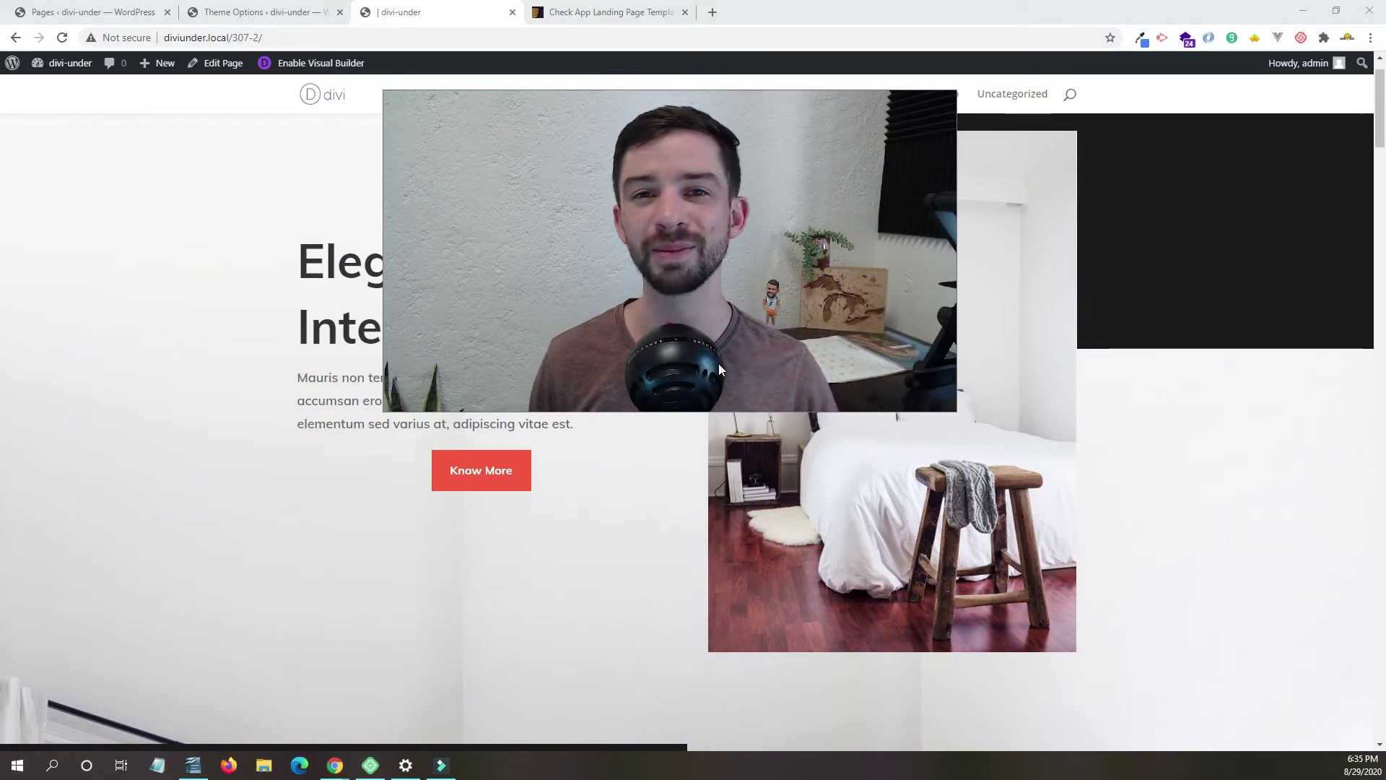
Enable the visual builder on the interior design page.
drag(388, 91, 736, 273)
drag(846, 349, 1184, 592)
click(316, 63)
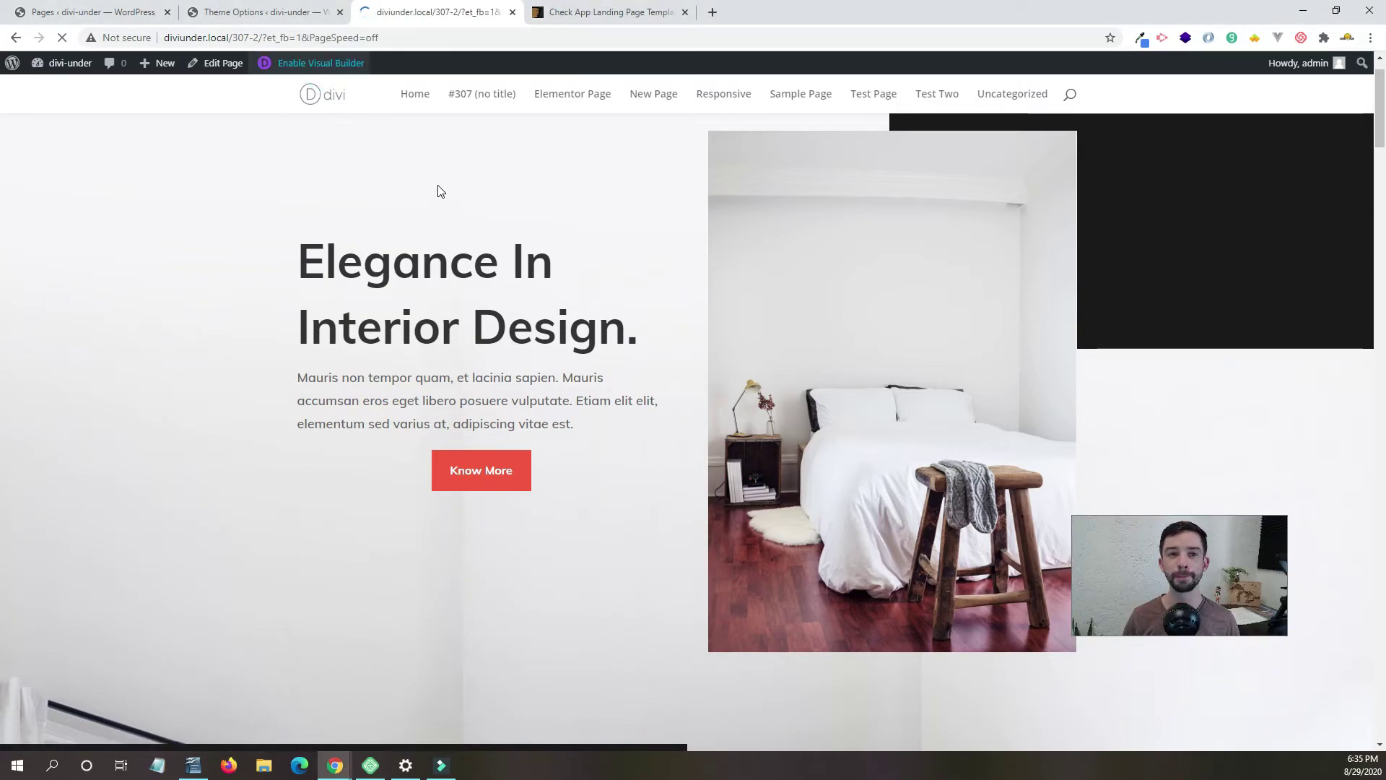
Reopen the Divi Theme Options and find the site-wide Custom CSS box at the end of the general settings.
click(292, 17)
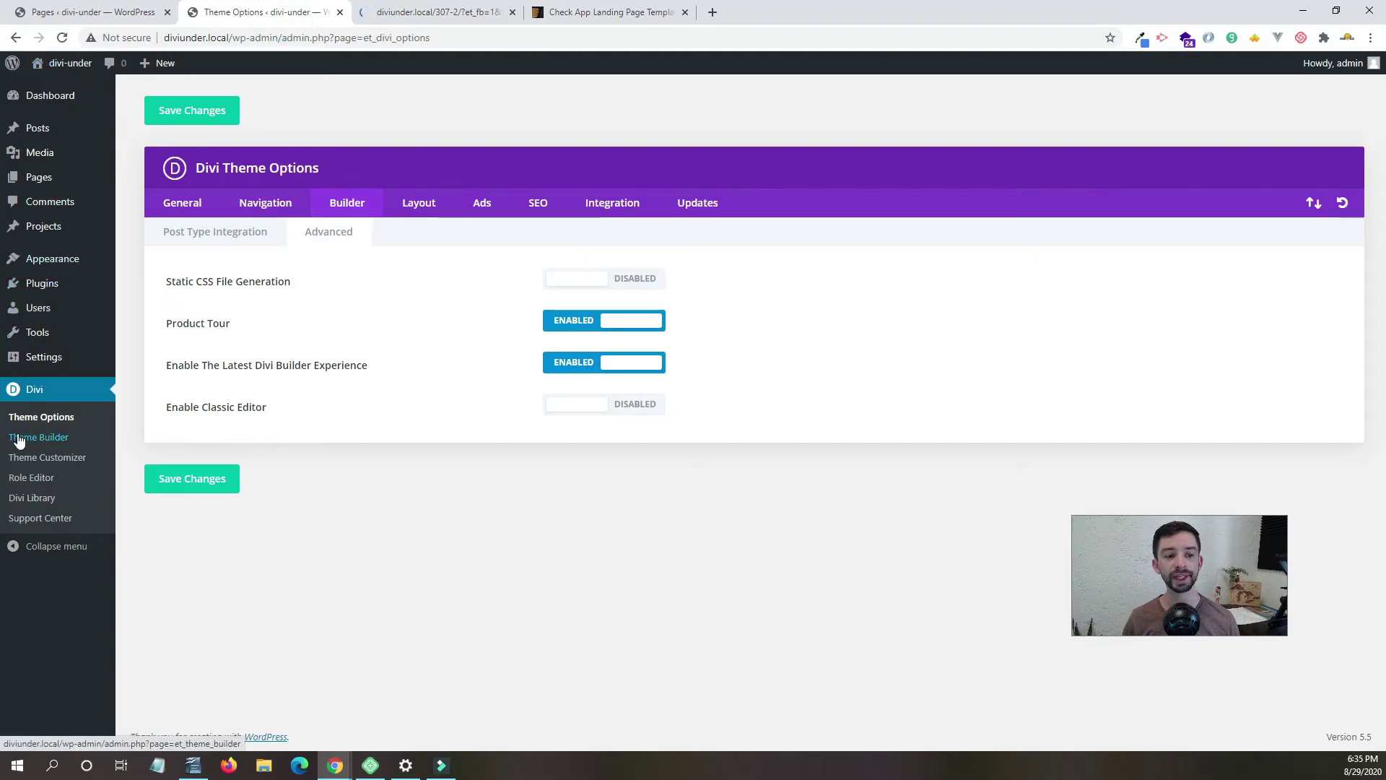
click(36, 390)
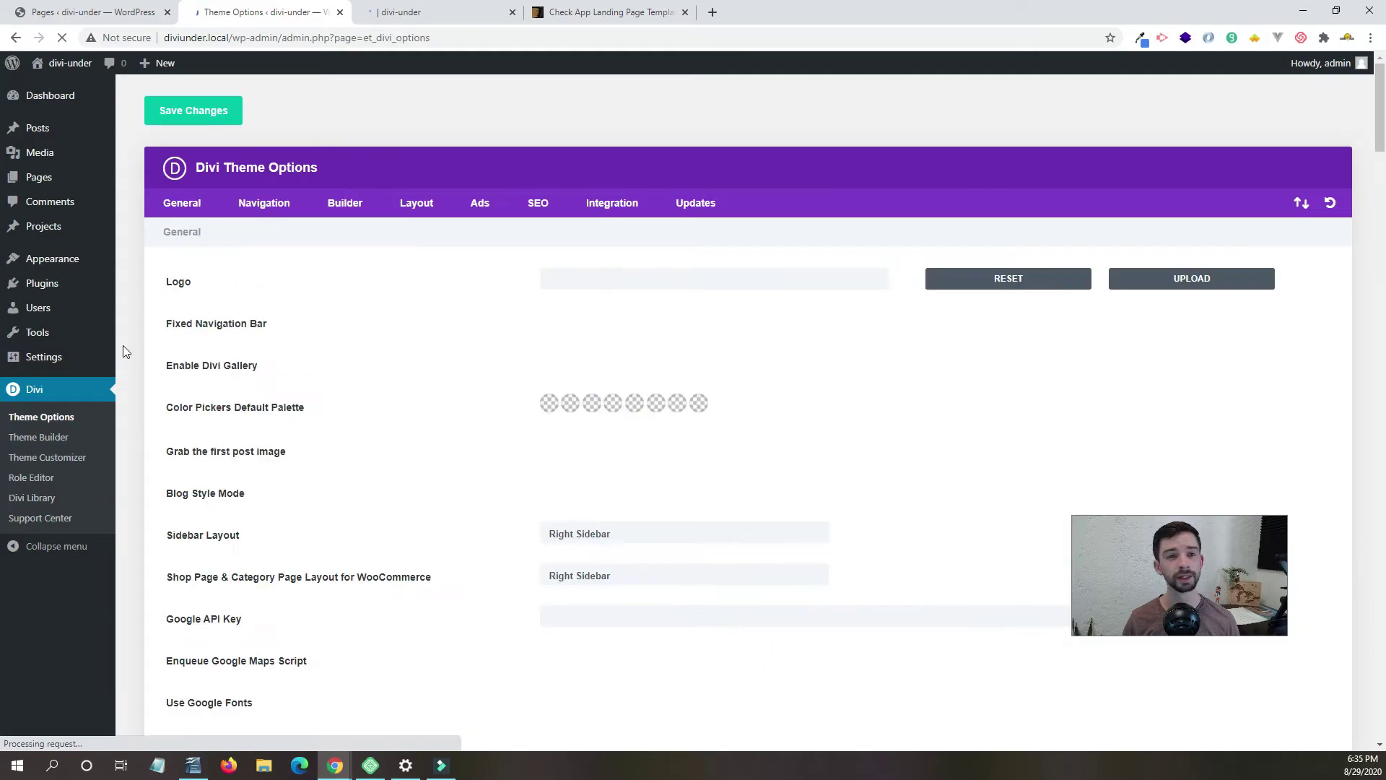
scroll(600, 353, down, 1)
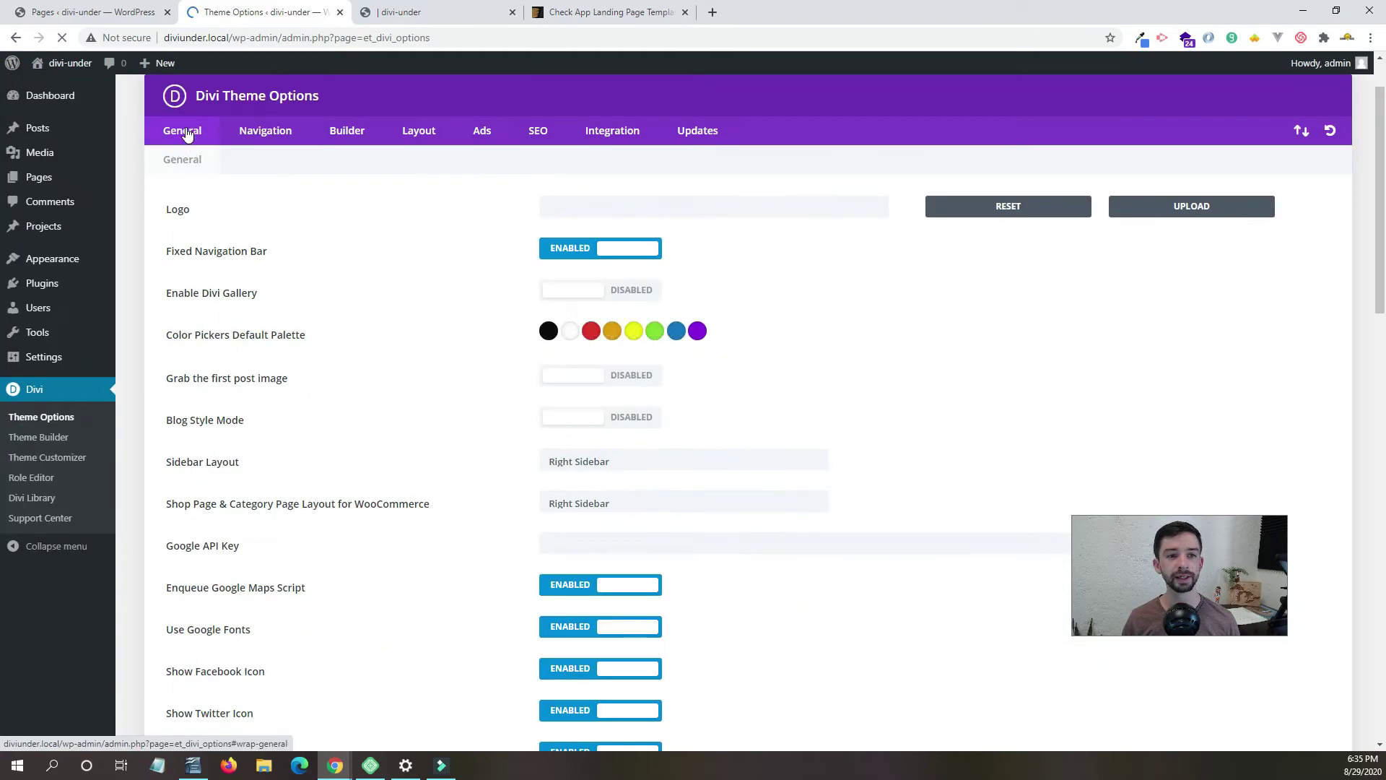
scroll(655, 346, down, 3)
scroll(652, 354, down, 3)
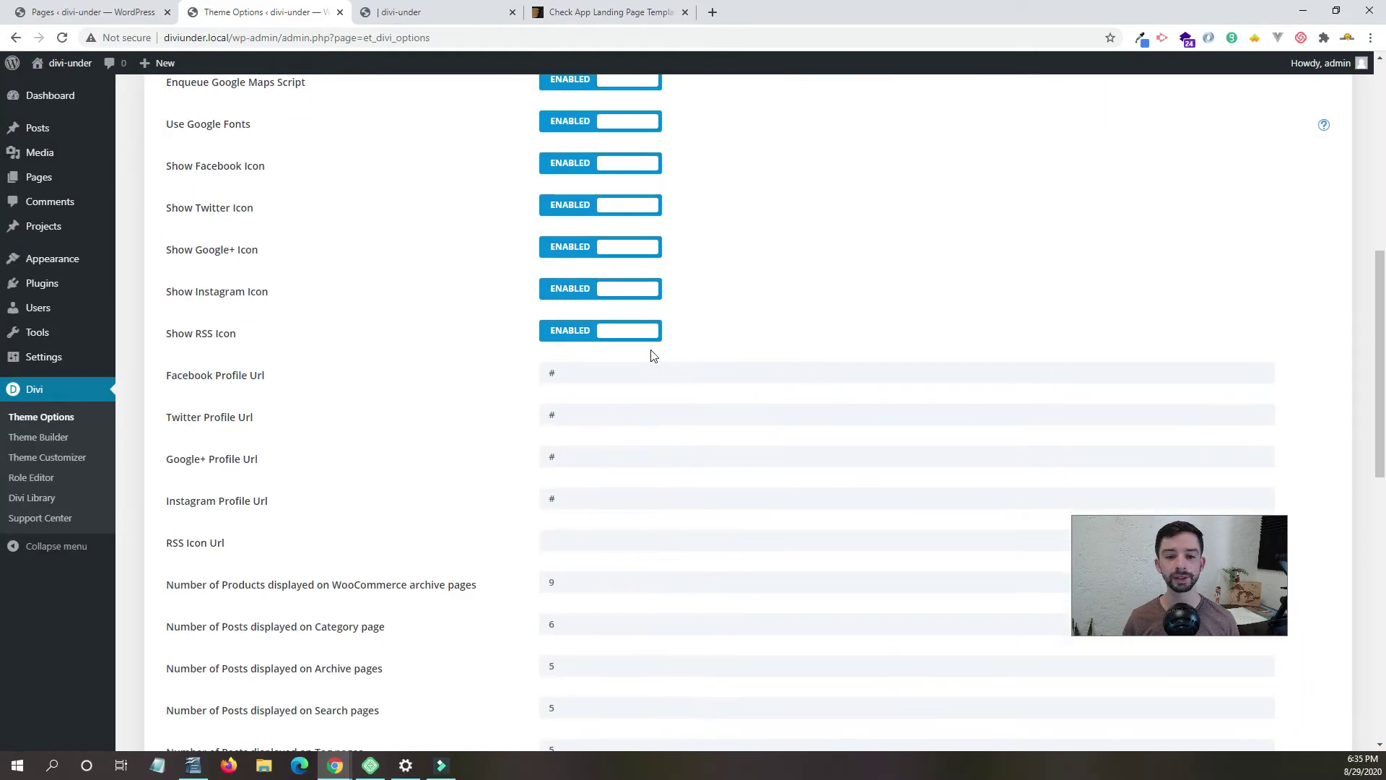
scroll(621, 491, down, 10)
scroll(625, 476, down, 1)
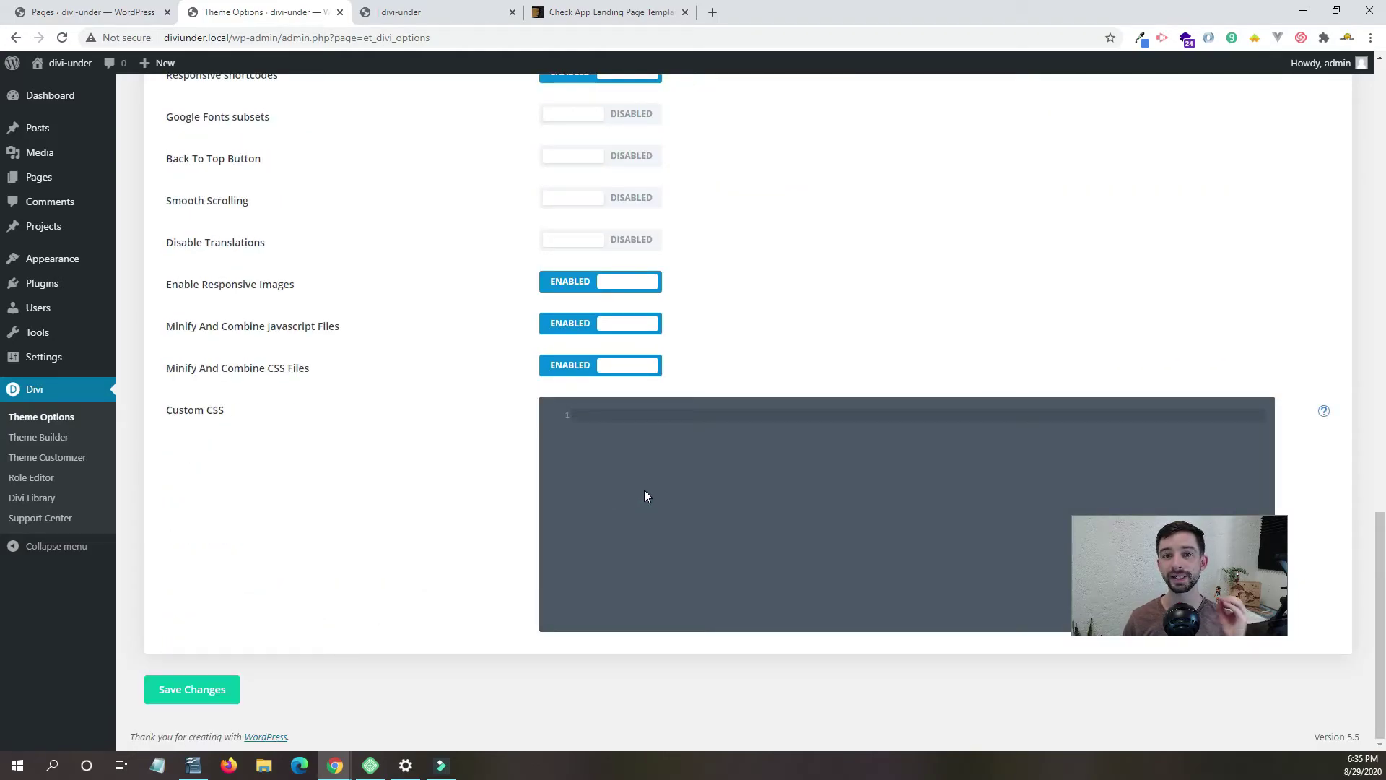
click(642, 490)
triple_click(176, 407)
click(650, 416)
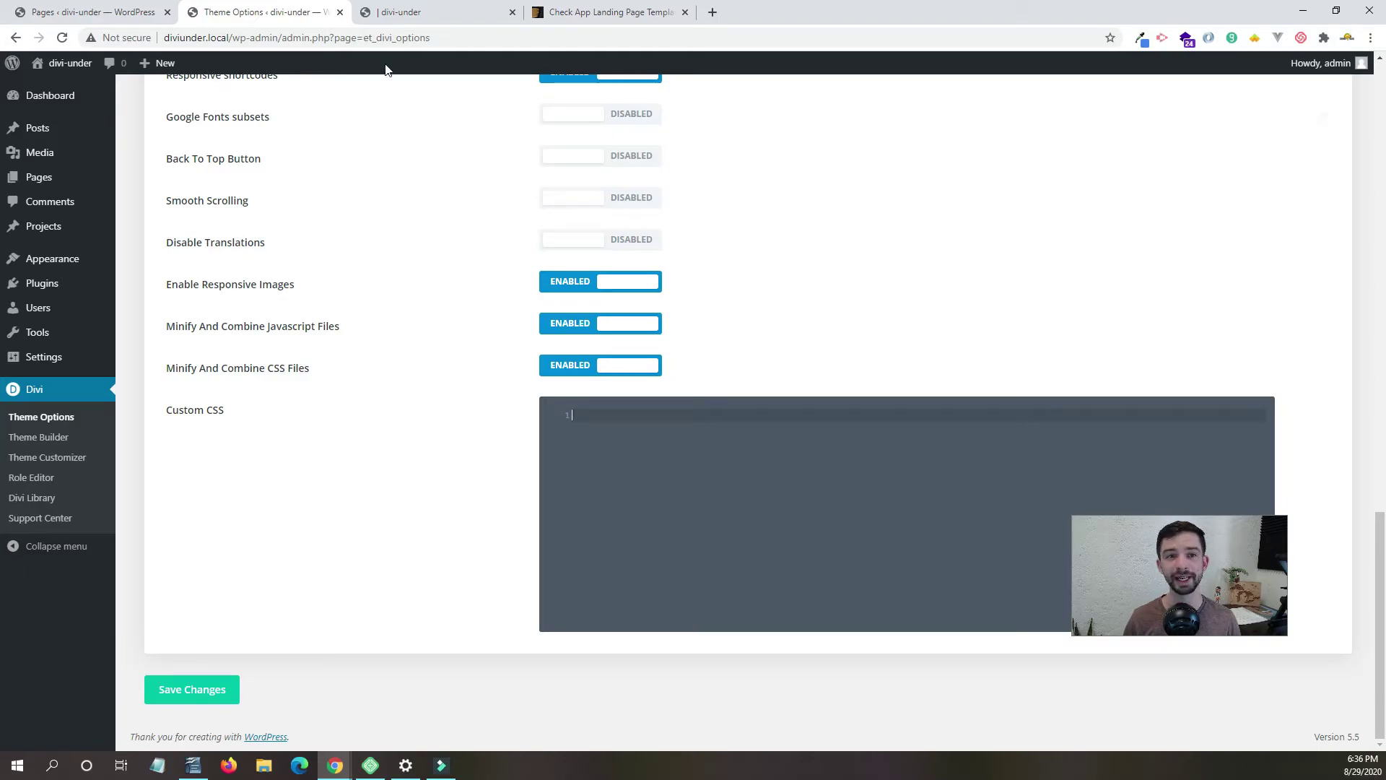
Examine the page-level Custom CSS box in the page's advanced settings within the visual builder, discarding the settings on exit.
click(430, 15)
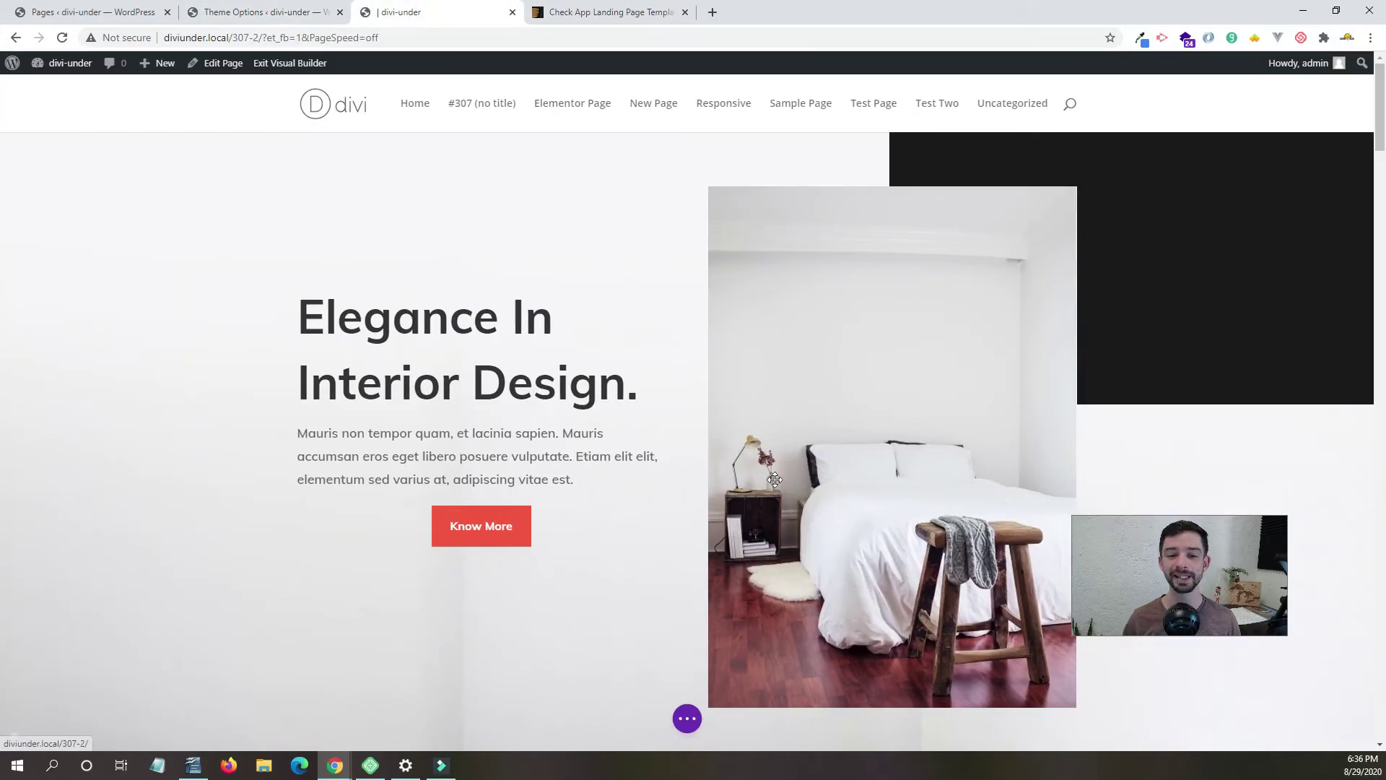
click(684, 718)
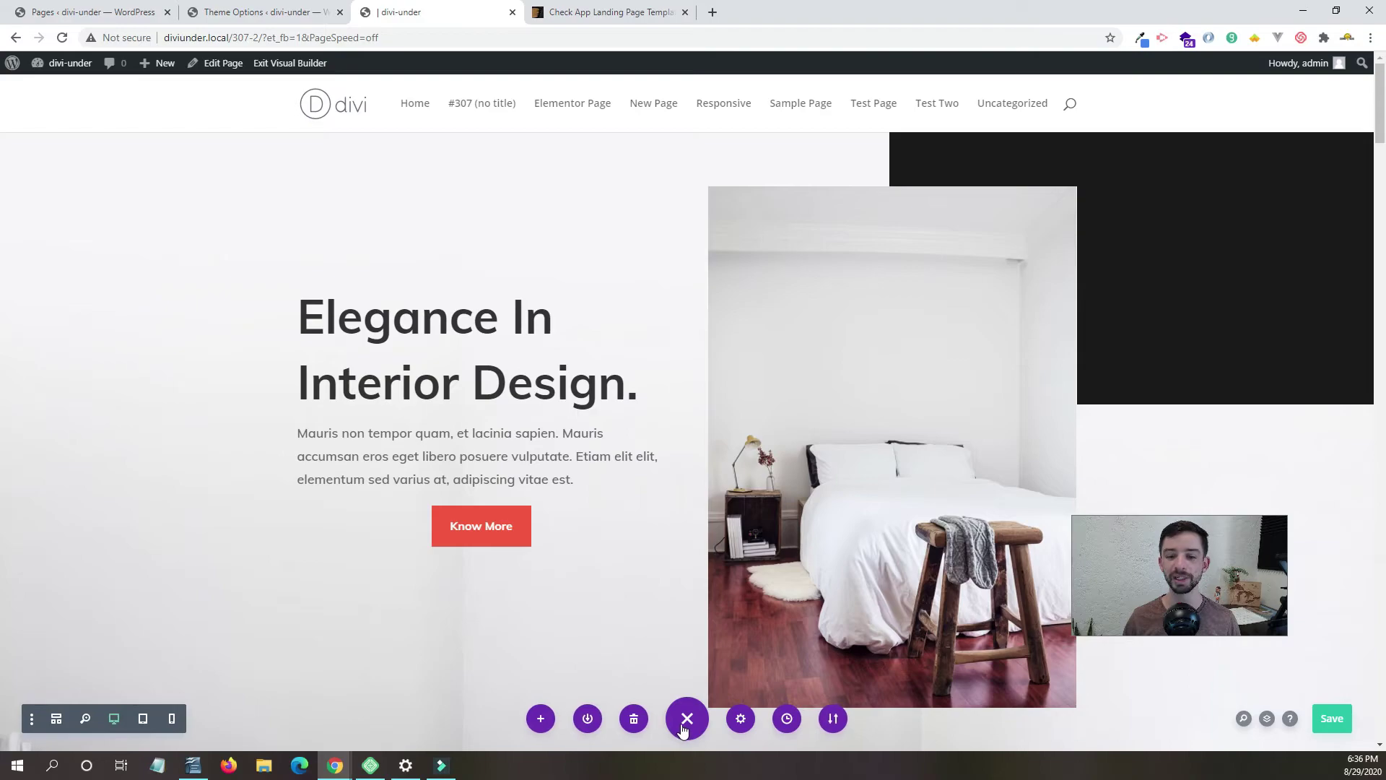
click(743, 722)
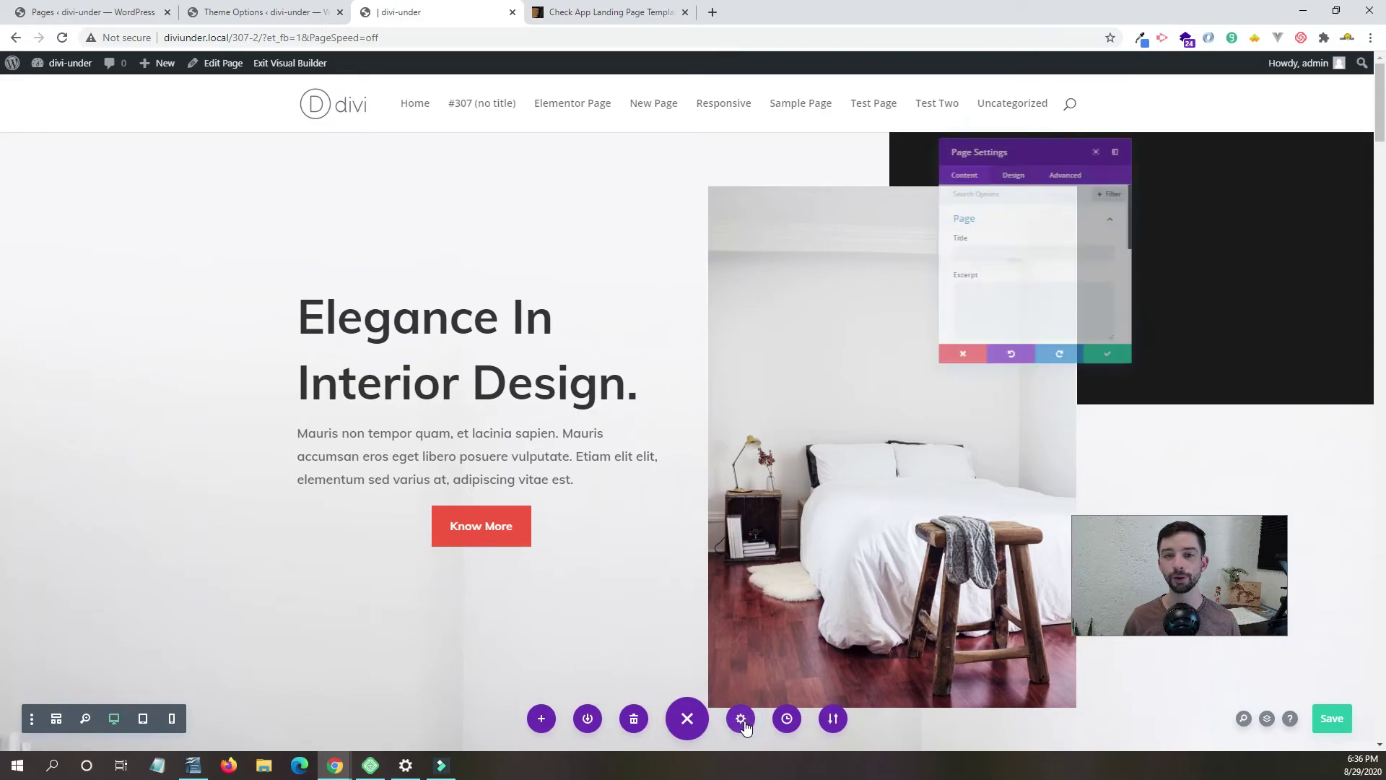
click(1081, 138)
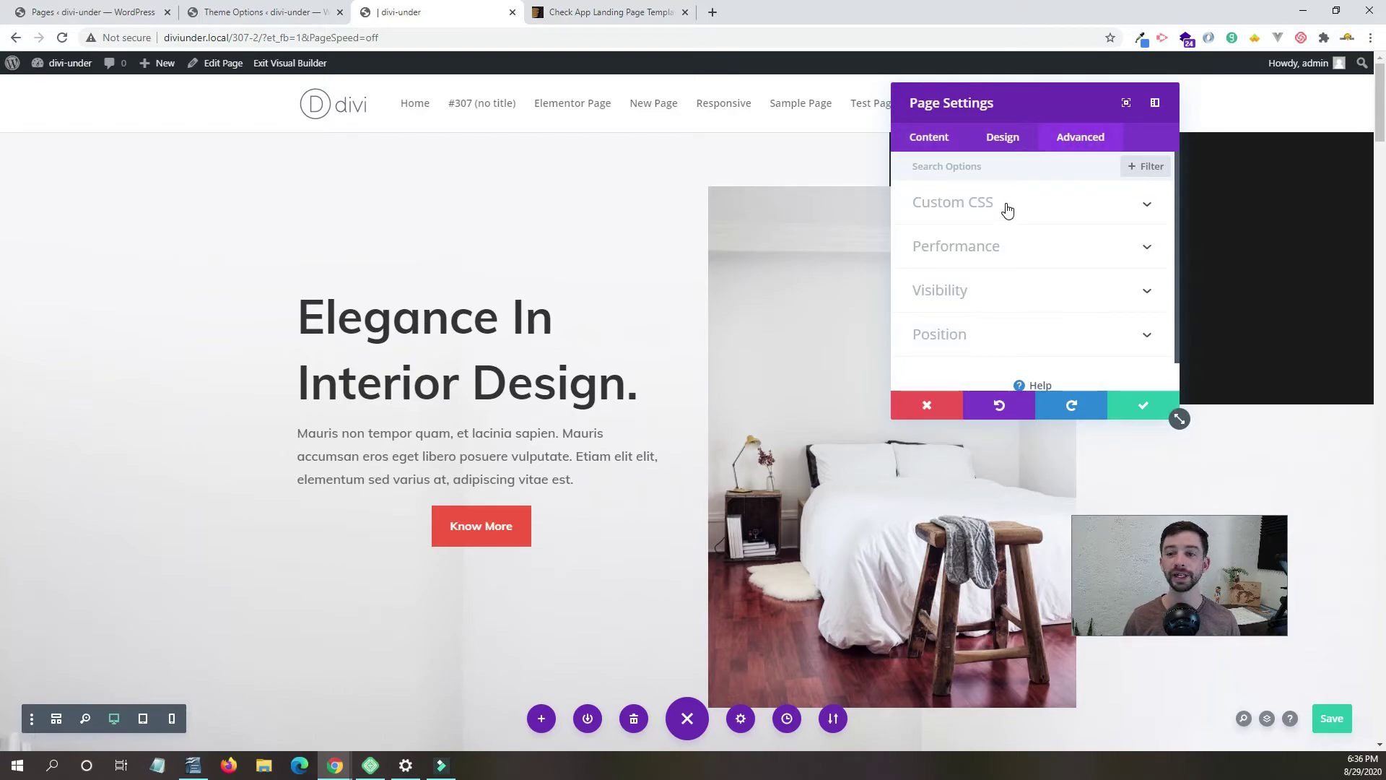
click(1008, 209)
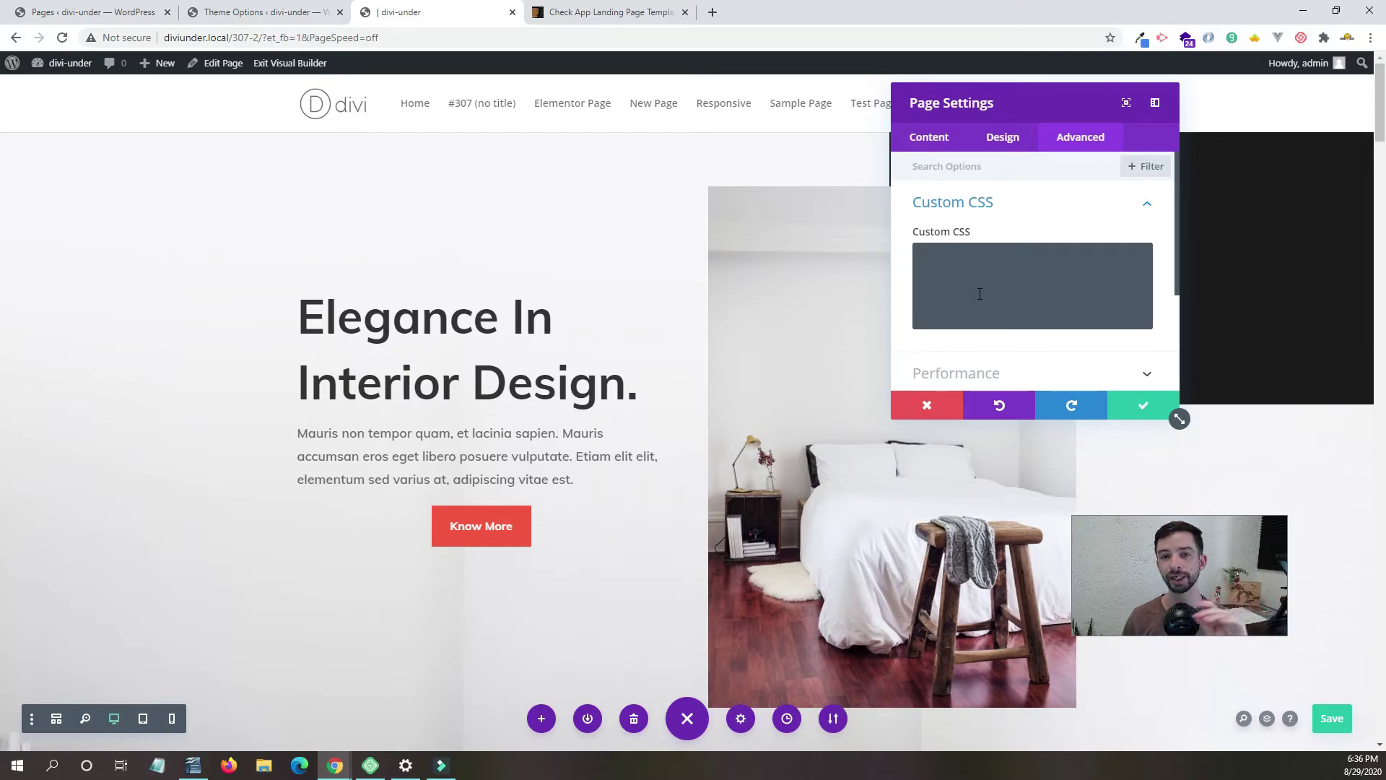
click(981, 294)
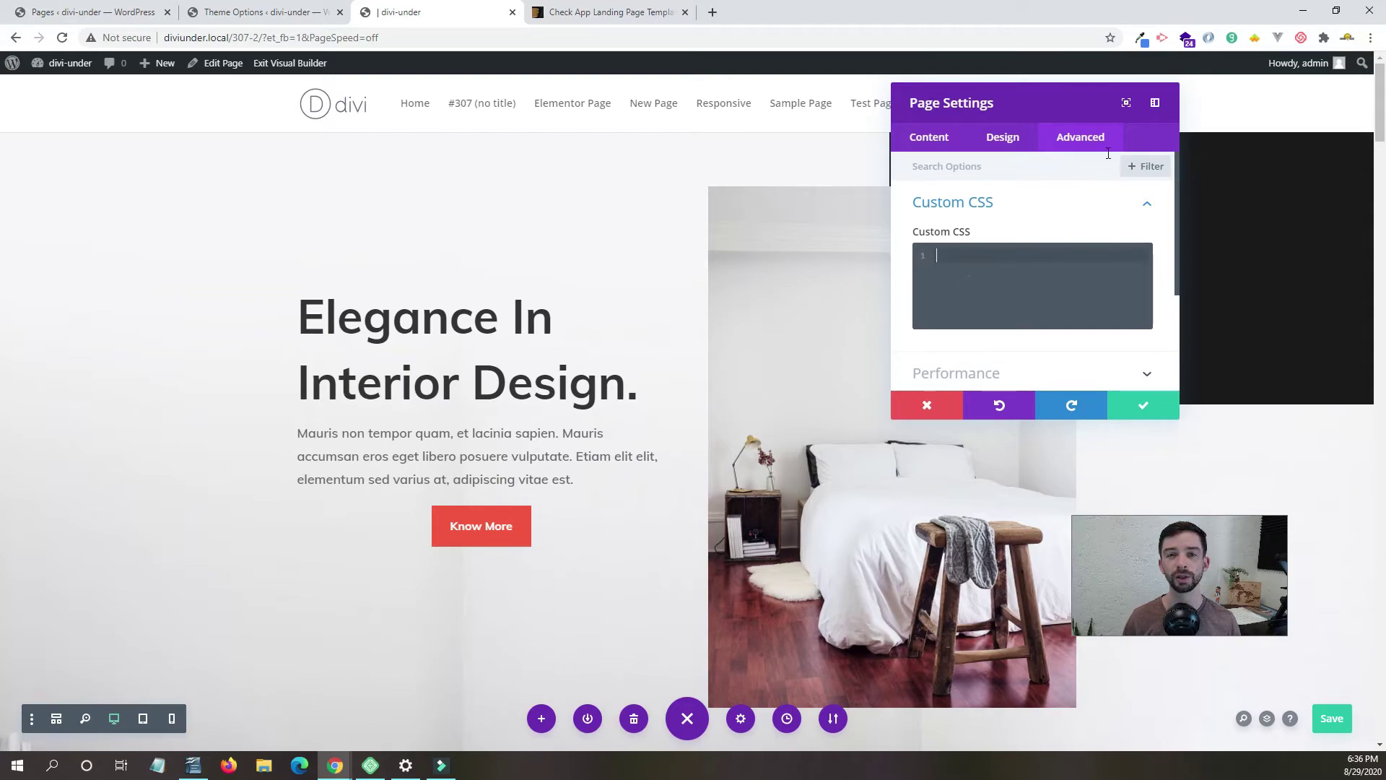
click(925, 404)
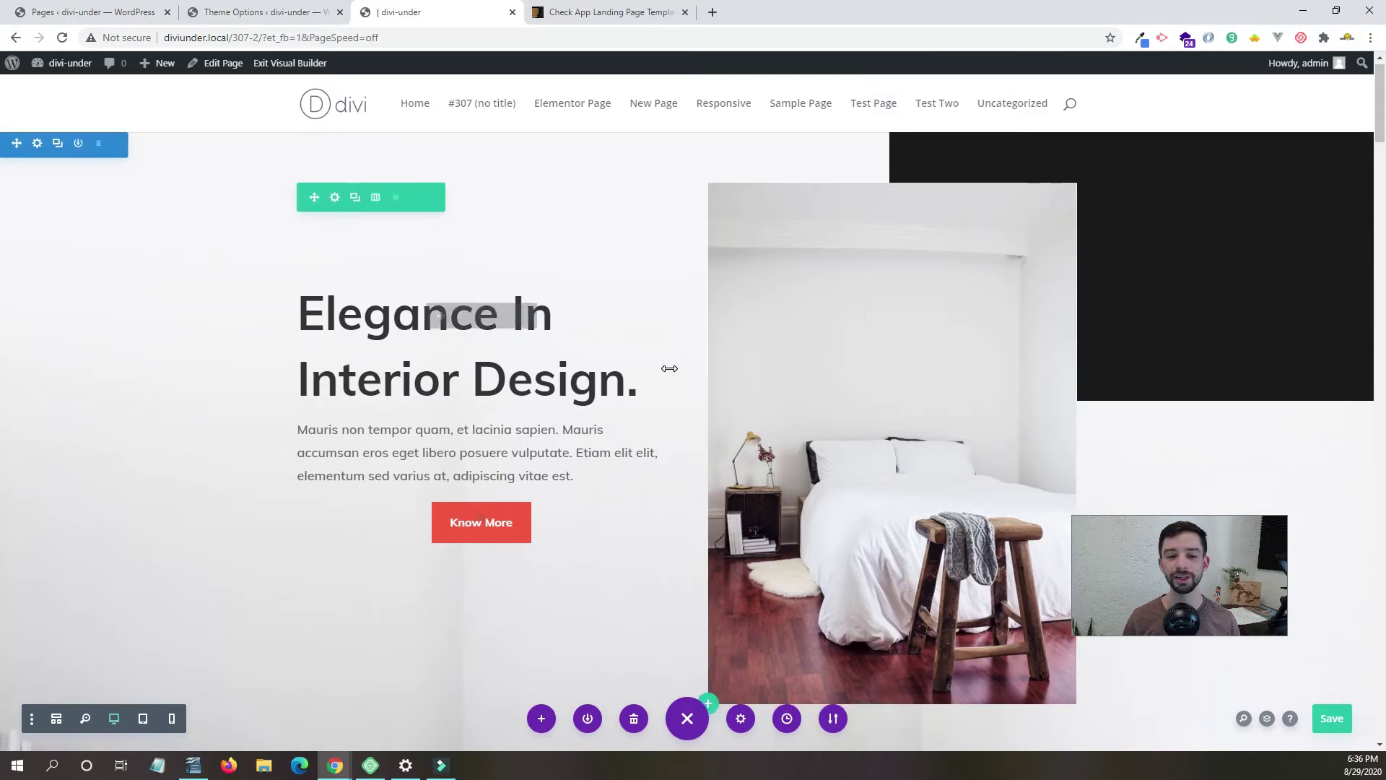
Examine the Before, Main Element and After custom CSS boxes in the hero section's advanced settings.
scroll(643, 389, down, 2)
scroll(480, 368, up, 2)
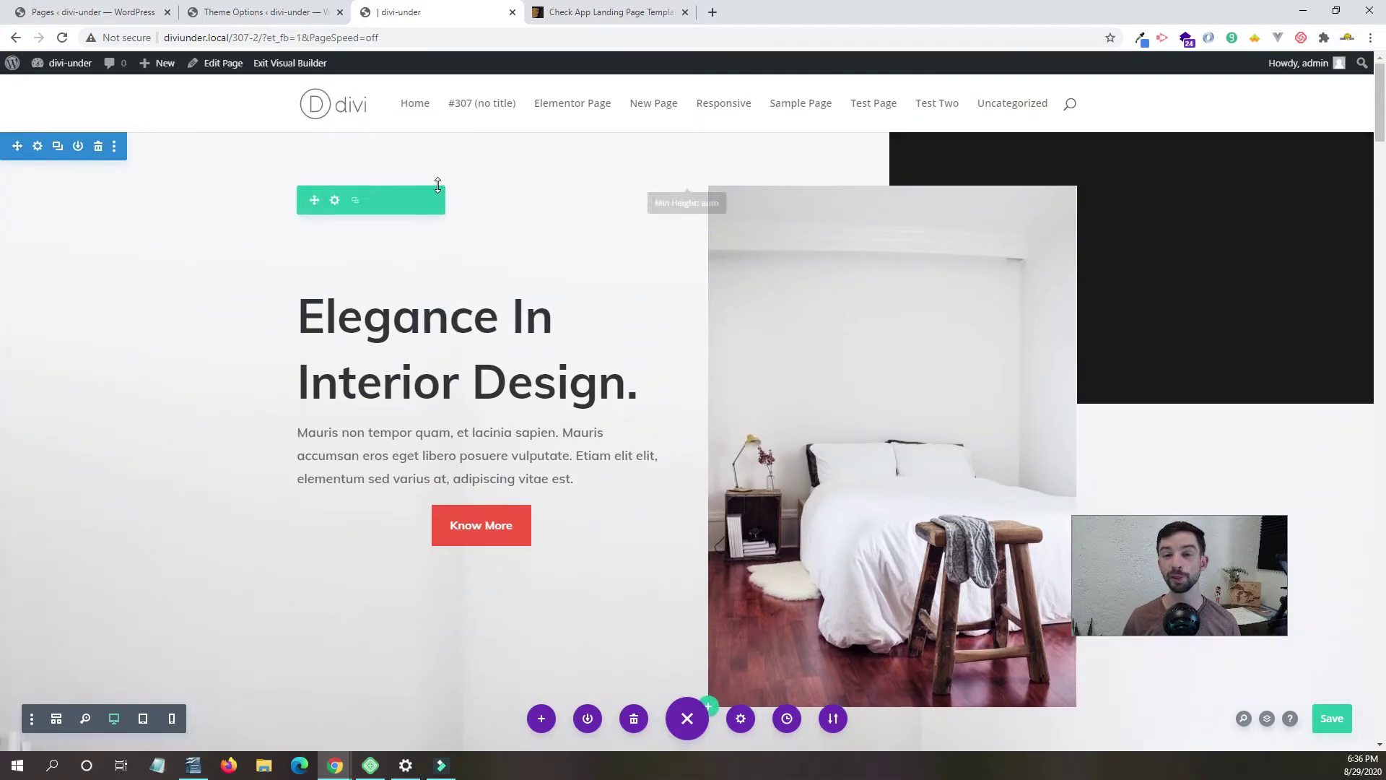
click(36, 147)
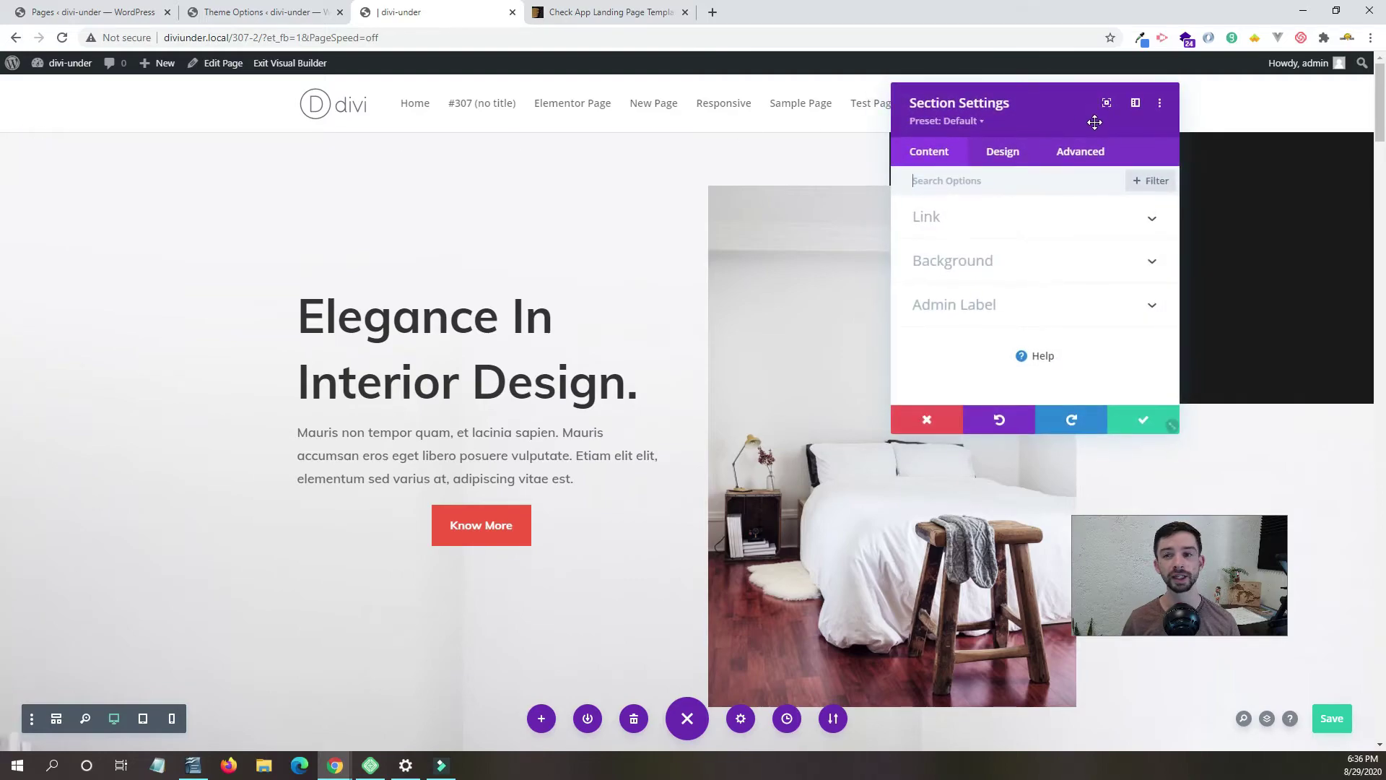
click(1095, 161)
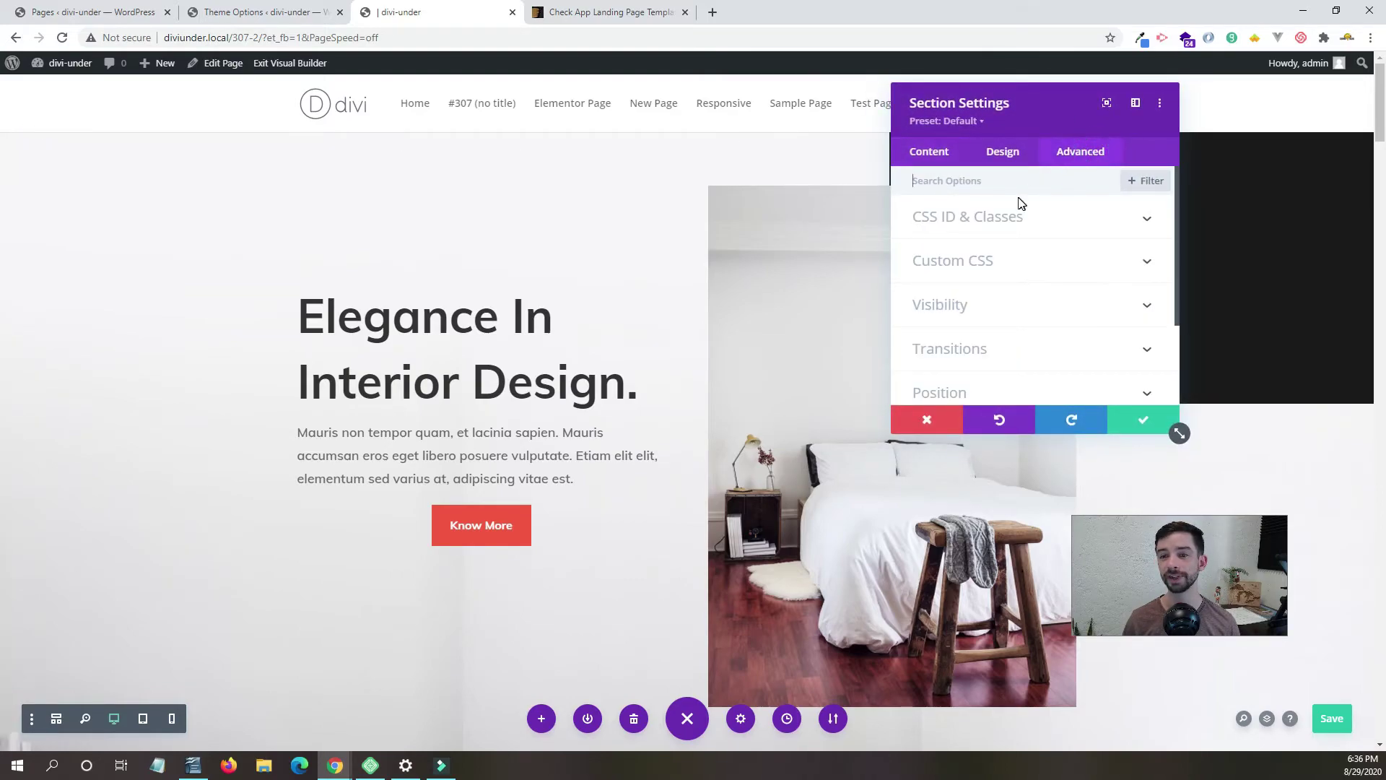
click(987, 266)
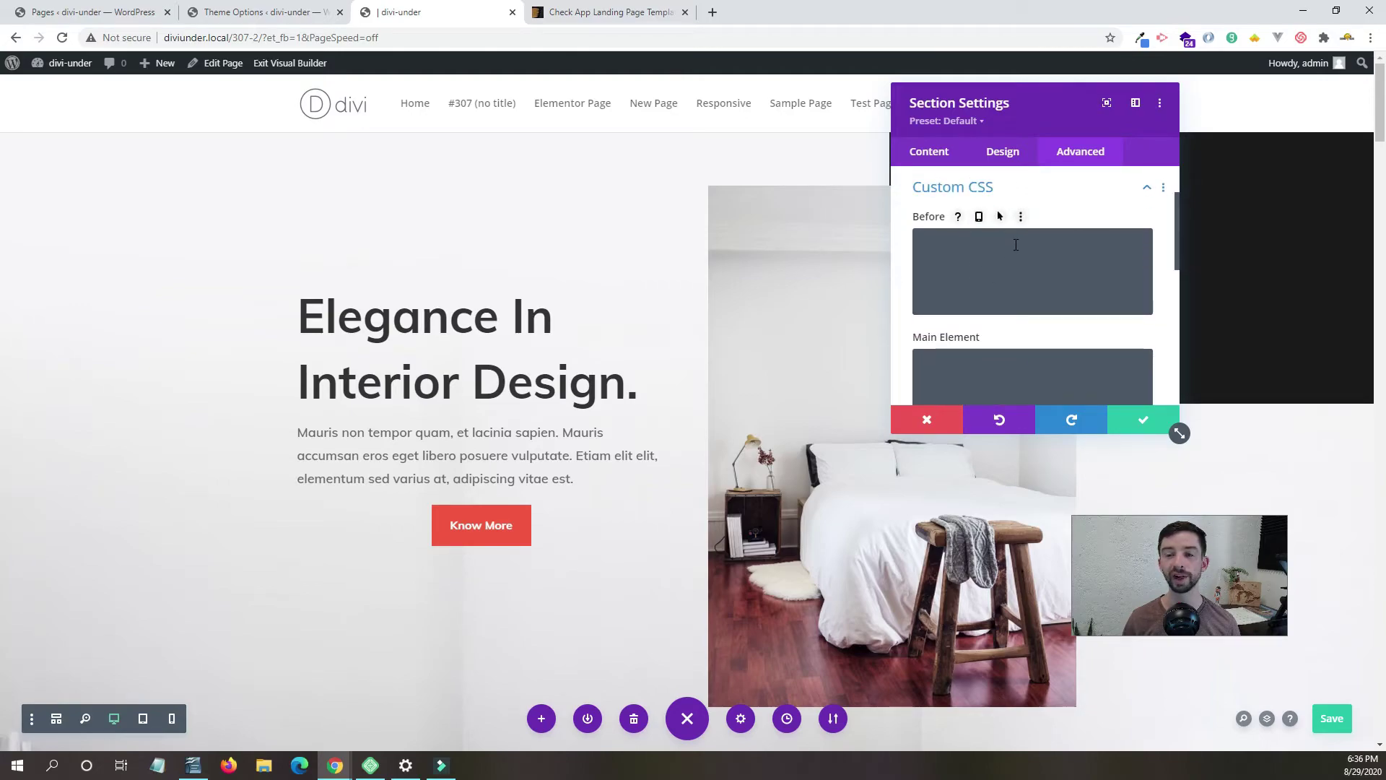
scroll(1030, 274, down, 5)
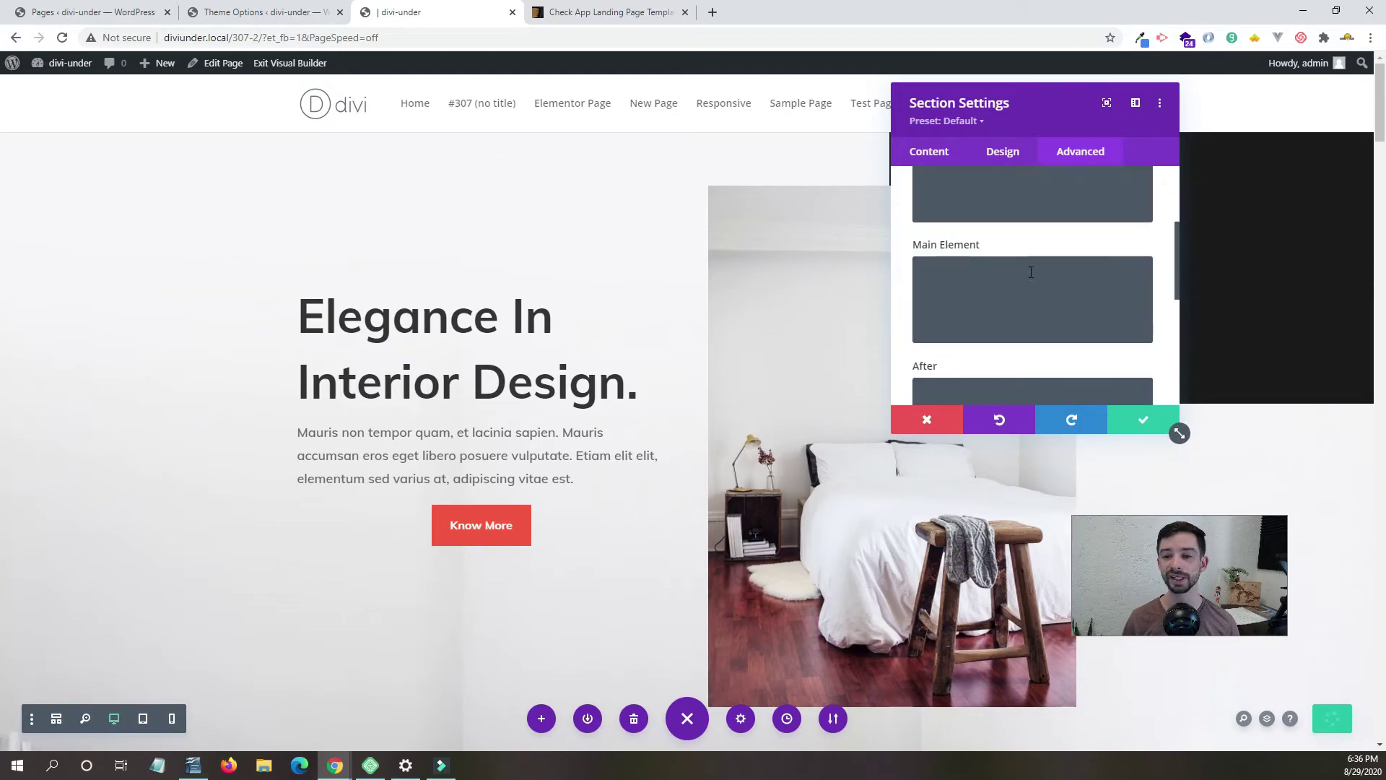
scroll(1031, 281, up, 5)
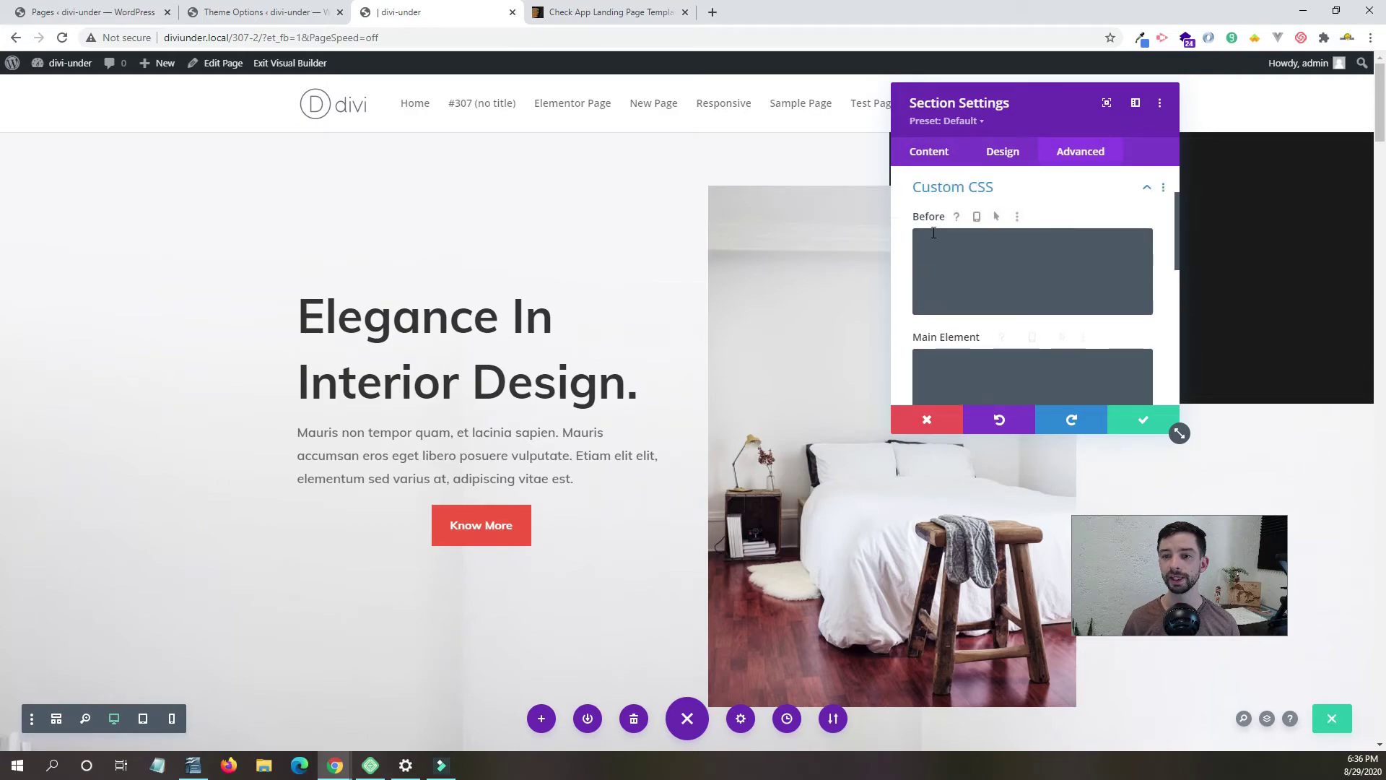
scroll(971, 318, down, 1)
click(973, 303)
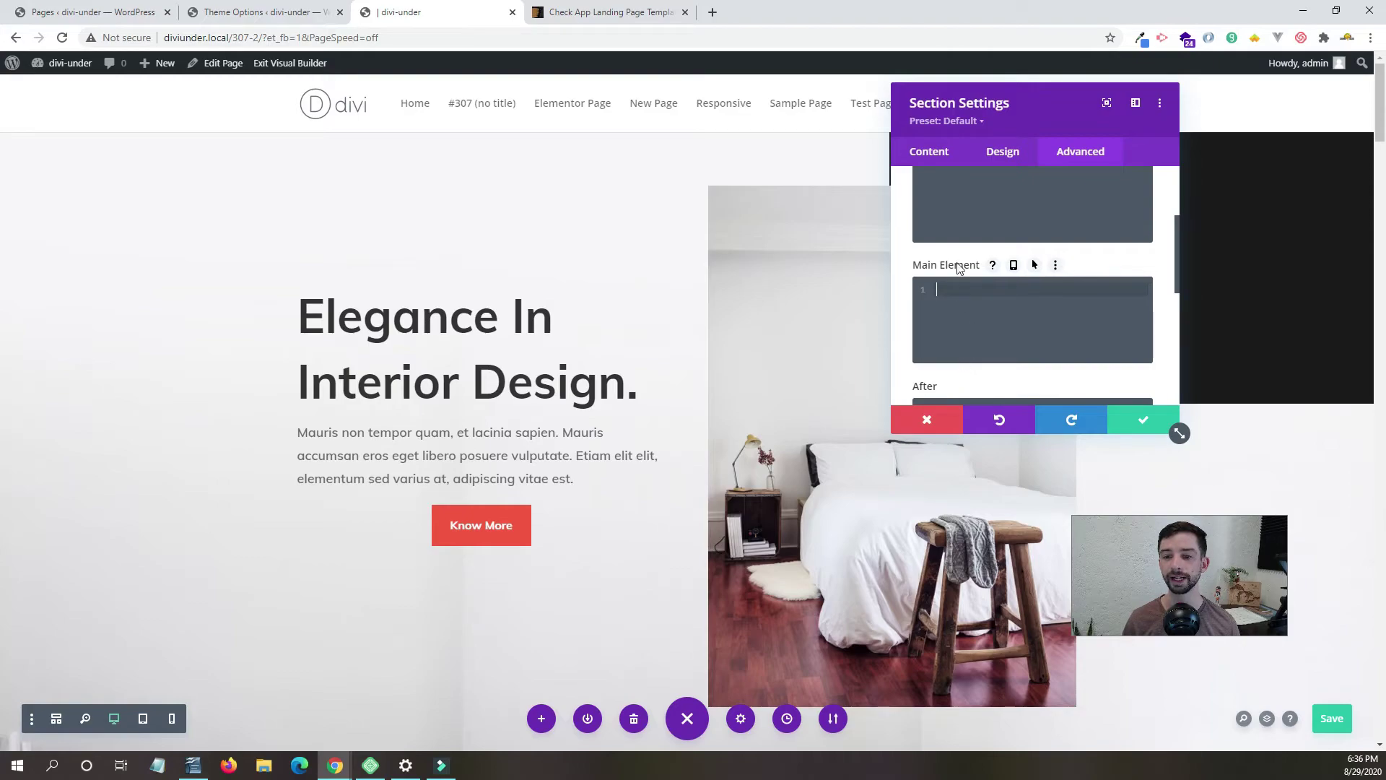
scroll(985, 210, up, 2)
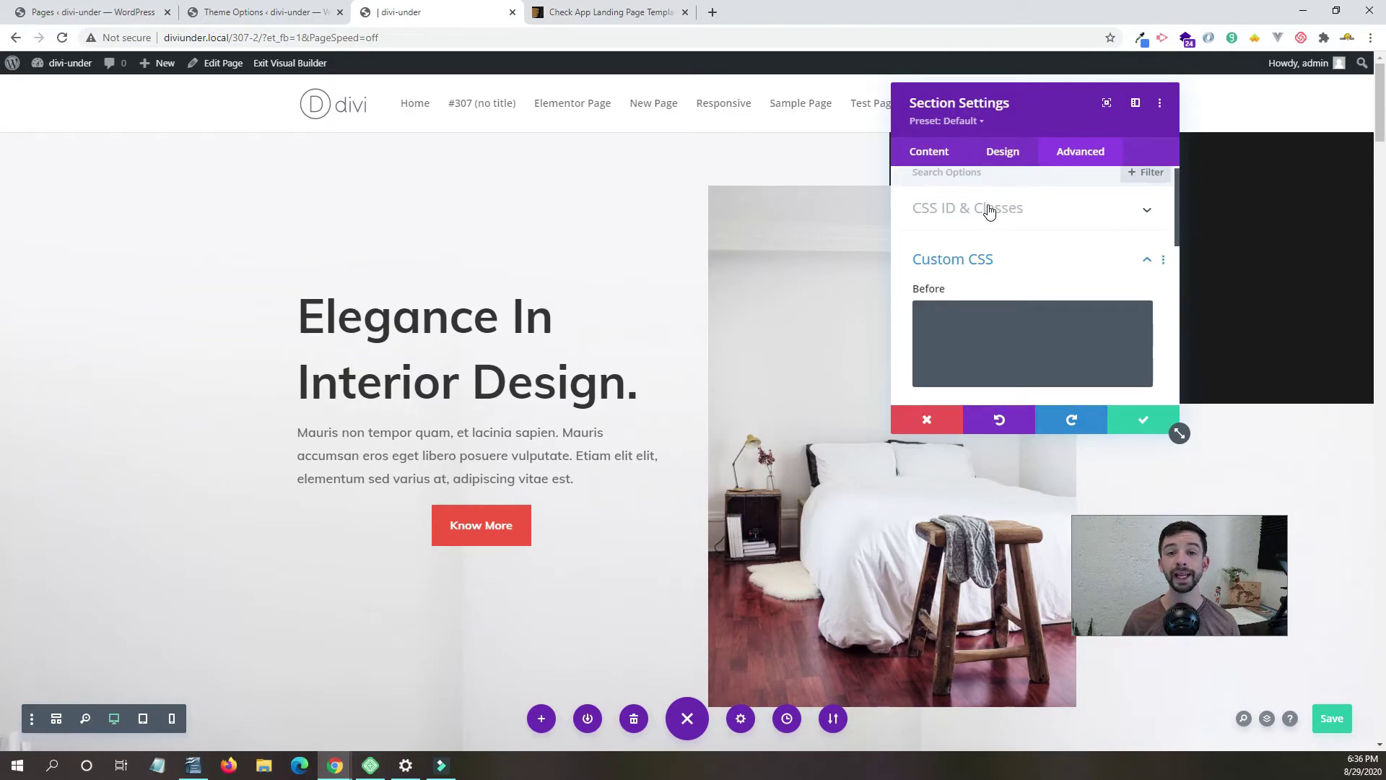
Give the hero section the CSS ID "landing-page-top-section" and save the page.
click(989, 209)
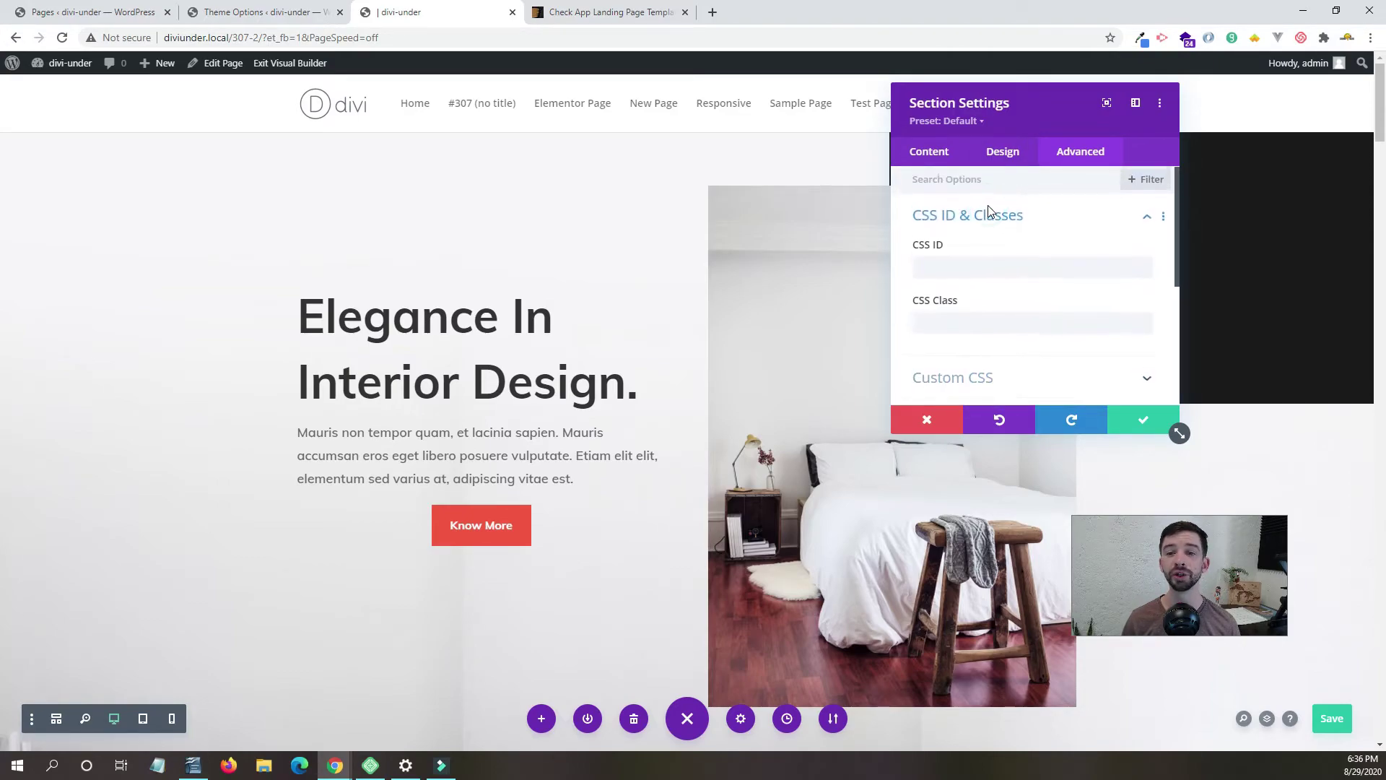
click(957, 279)
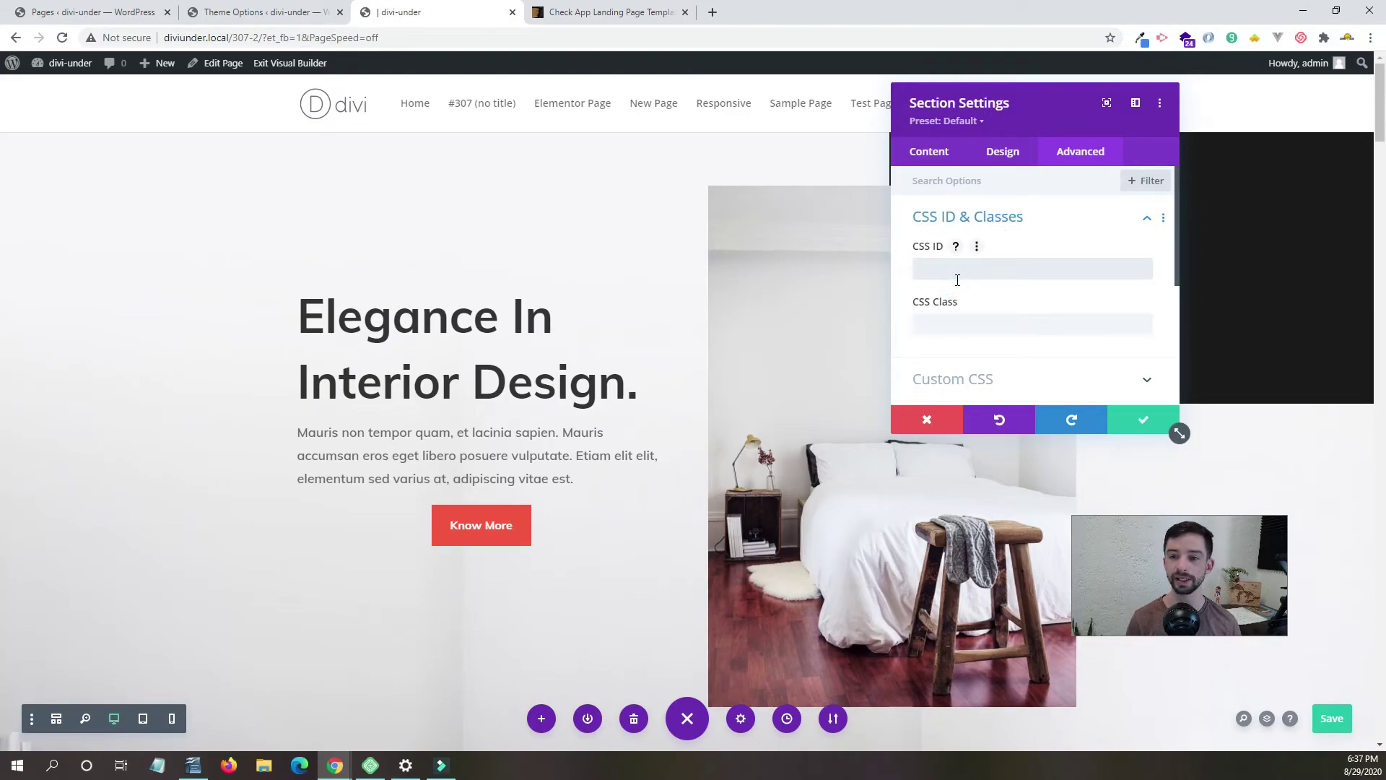
text(;amd)
key(BackSpace)
text(landing-page-top-section)
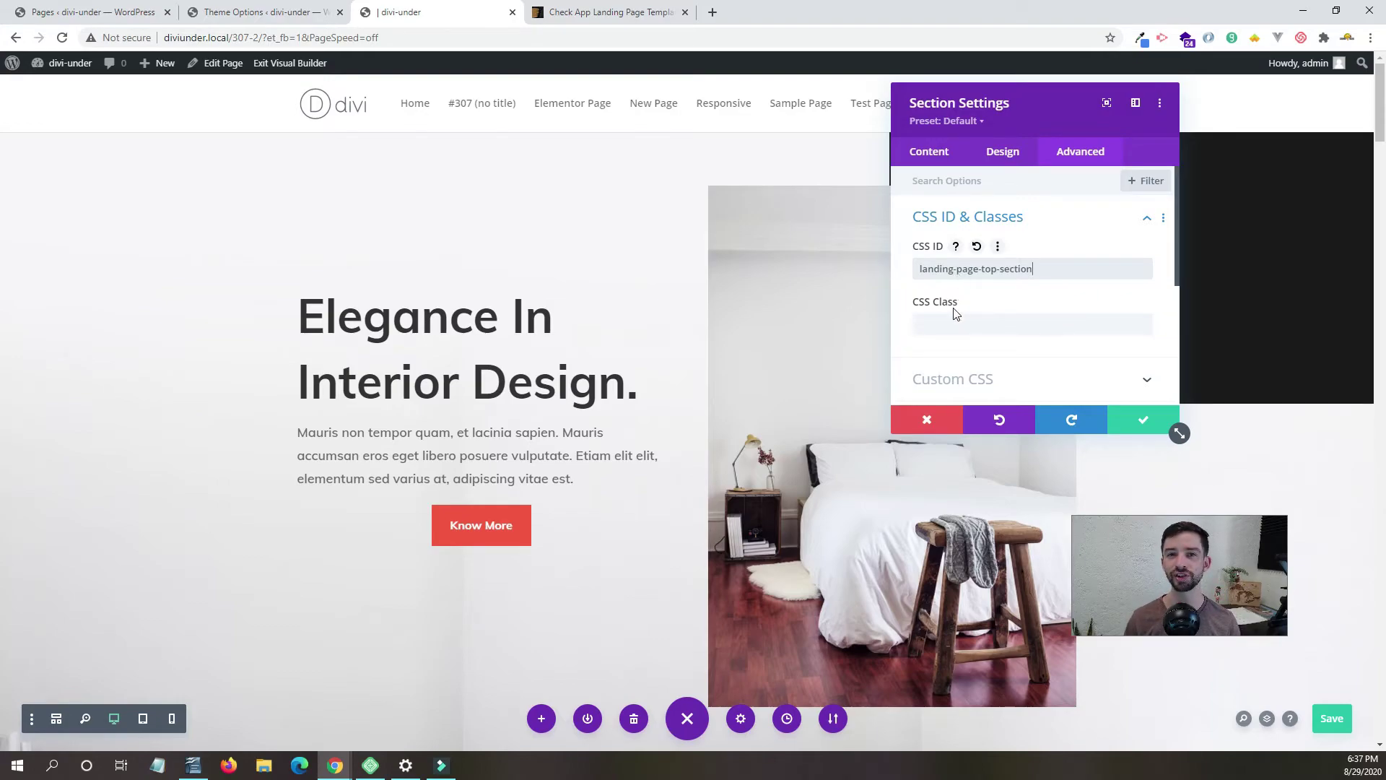
click(1144, 421)
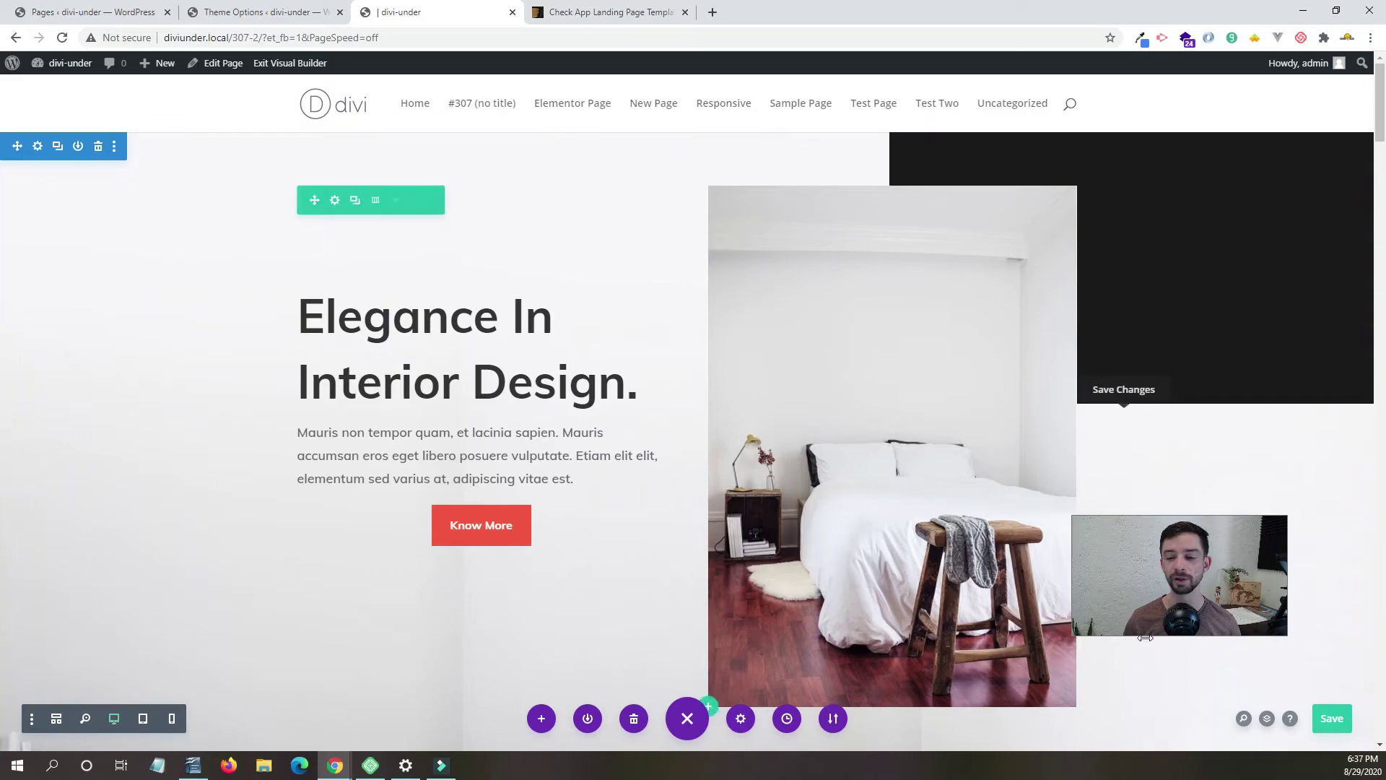
key(ctrl+s)
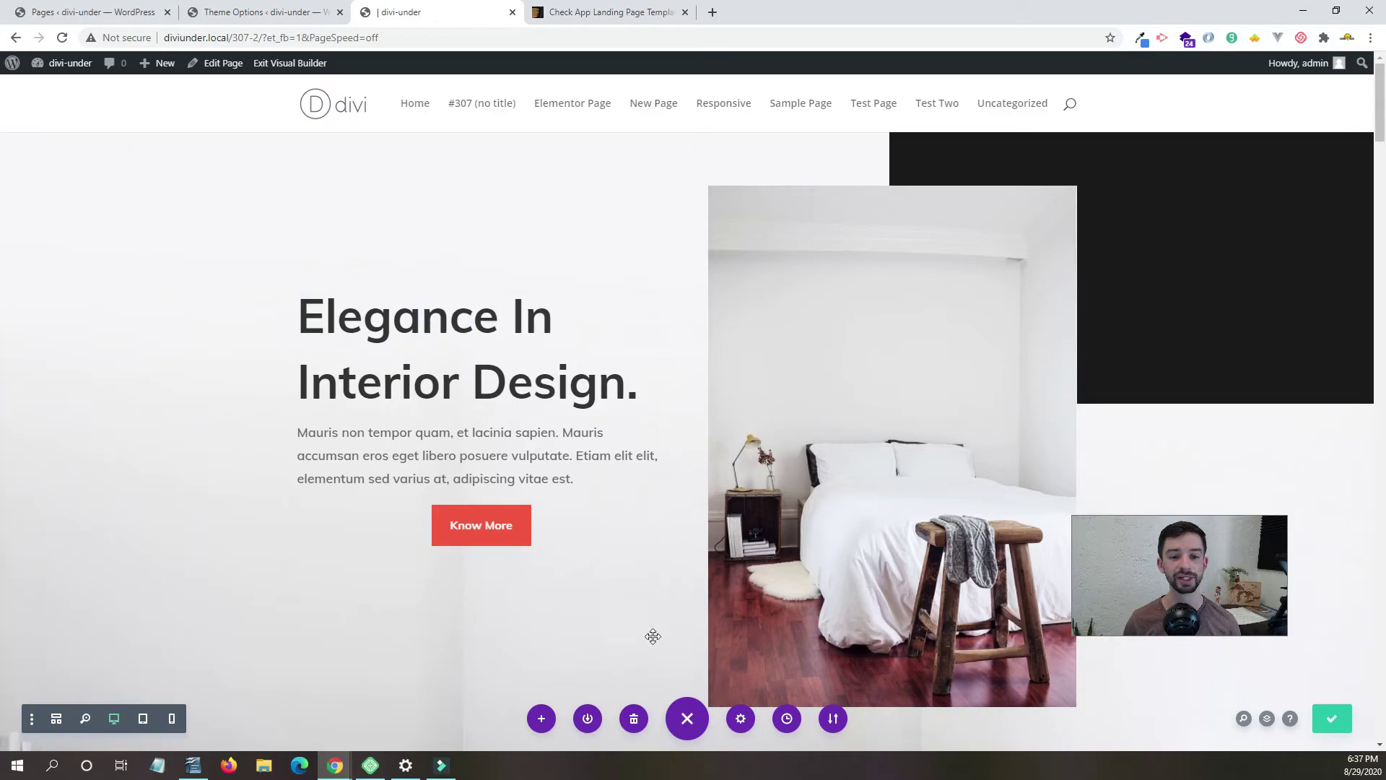
Open the live page in a new tab and inspect the hero heading to locate the landing-page-top-section ID in the markup.
middle_click(303, 65)
click(584, 13)
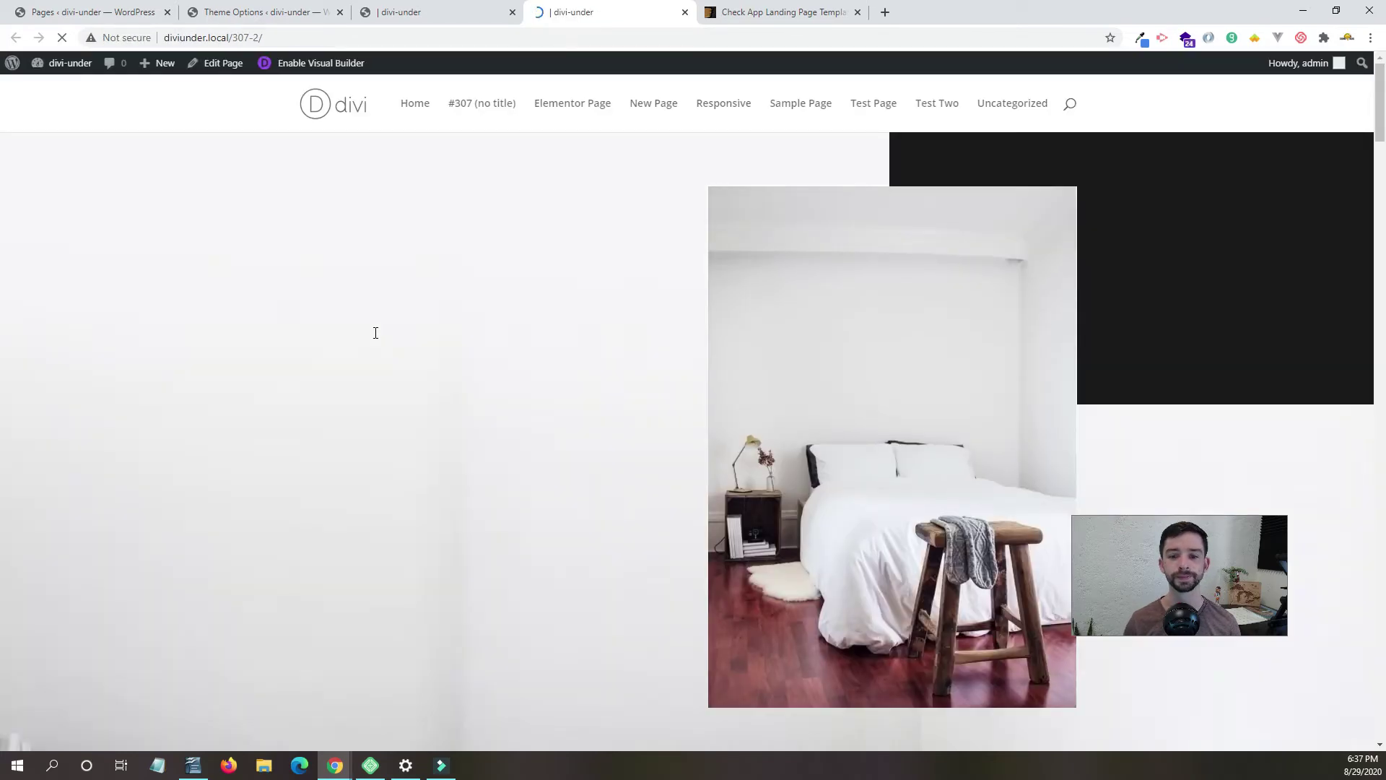
right_click(544, 294)
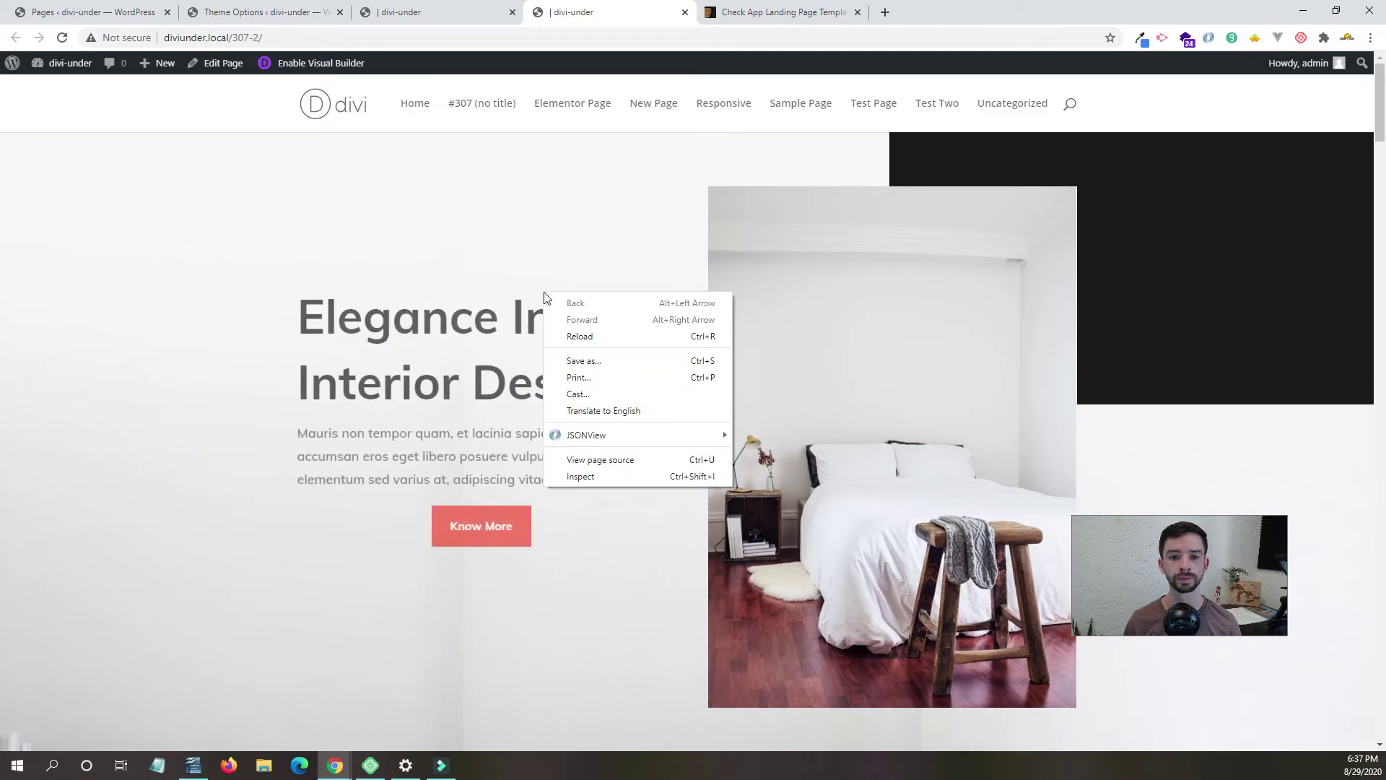
click(618, 475)
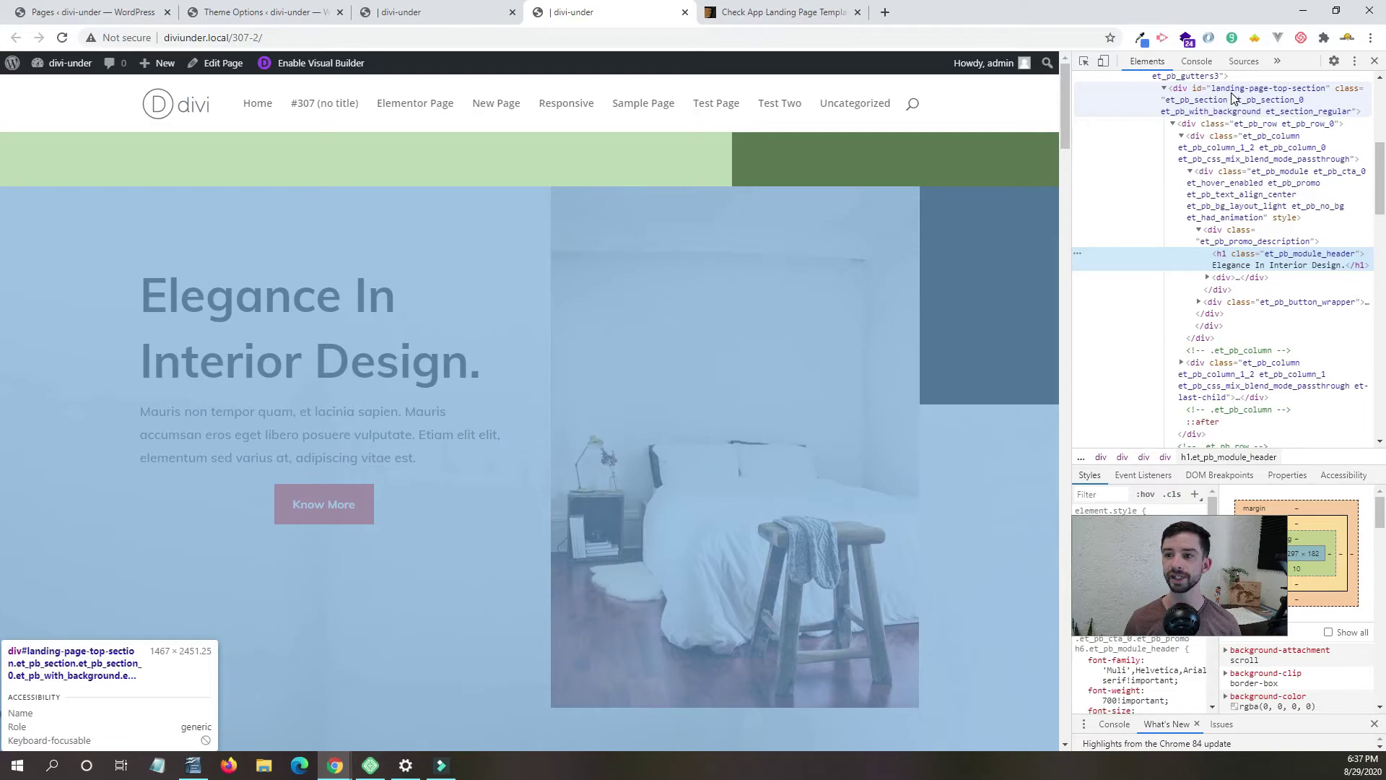
click(1233, 98)
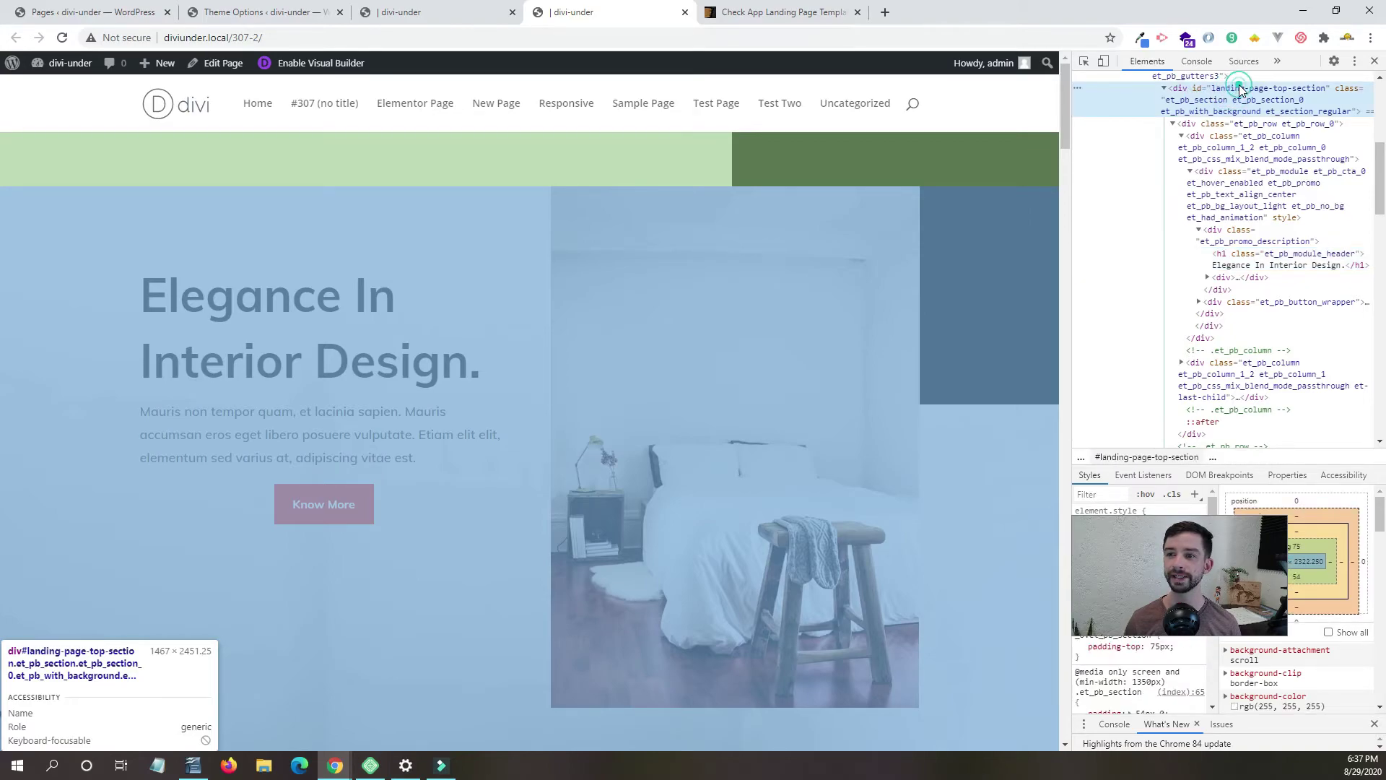
double_click(1240, 90)
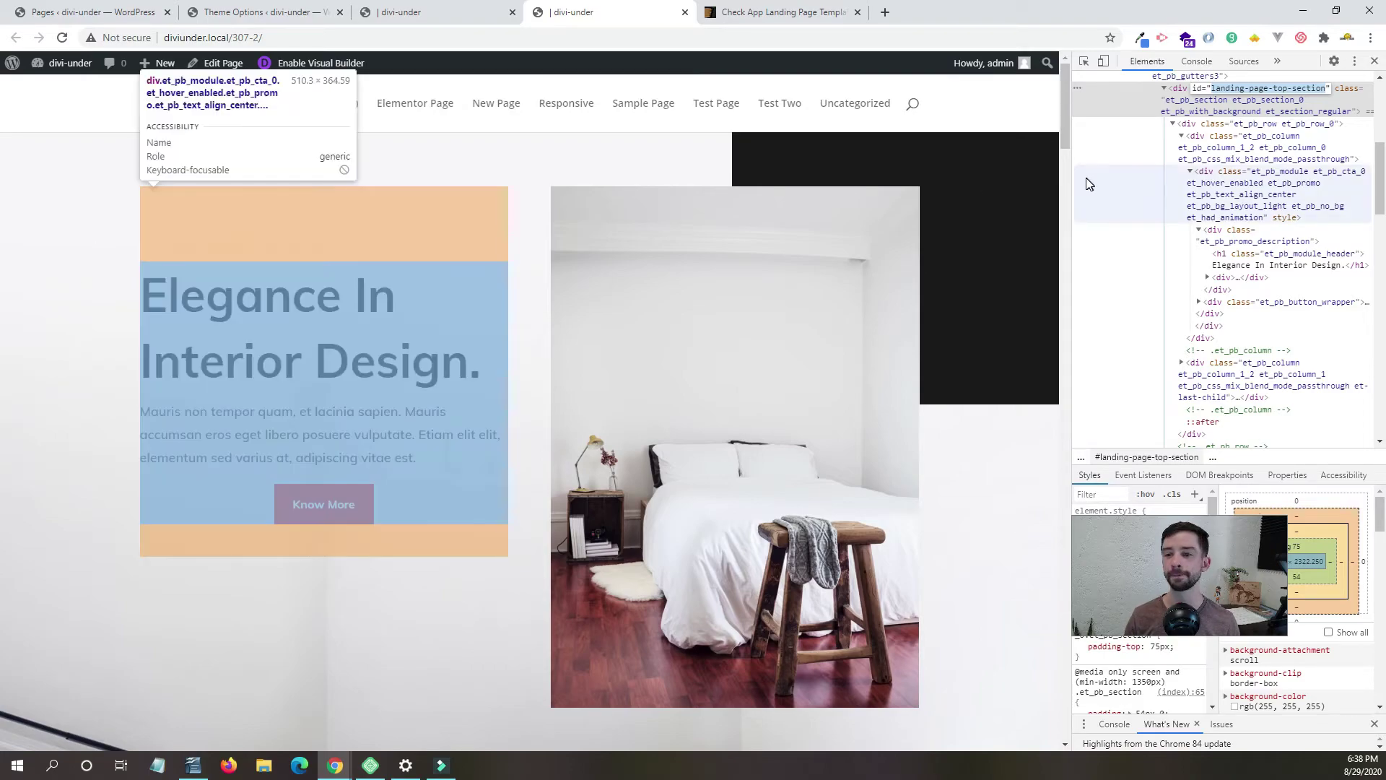
Widen the developer tools to a phone-width page view, collapsing and re-expanding the landing-page-top-section element to see what it contains.
drag(1071, 181, 505, 296)
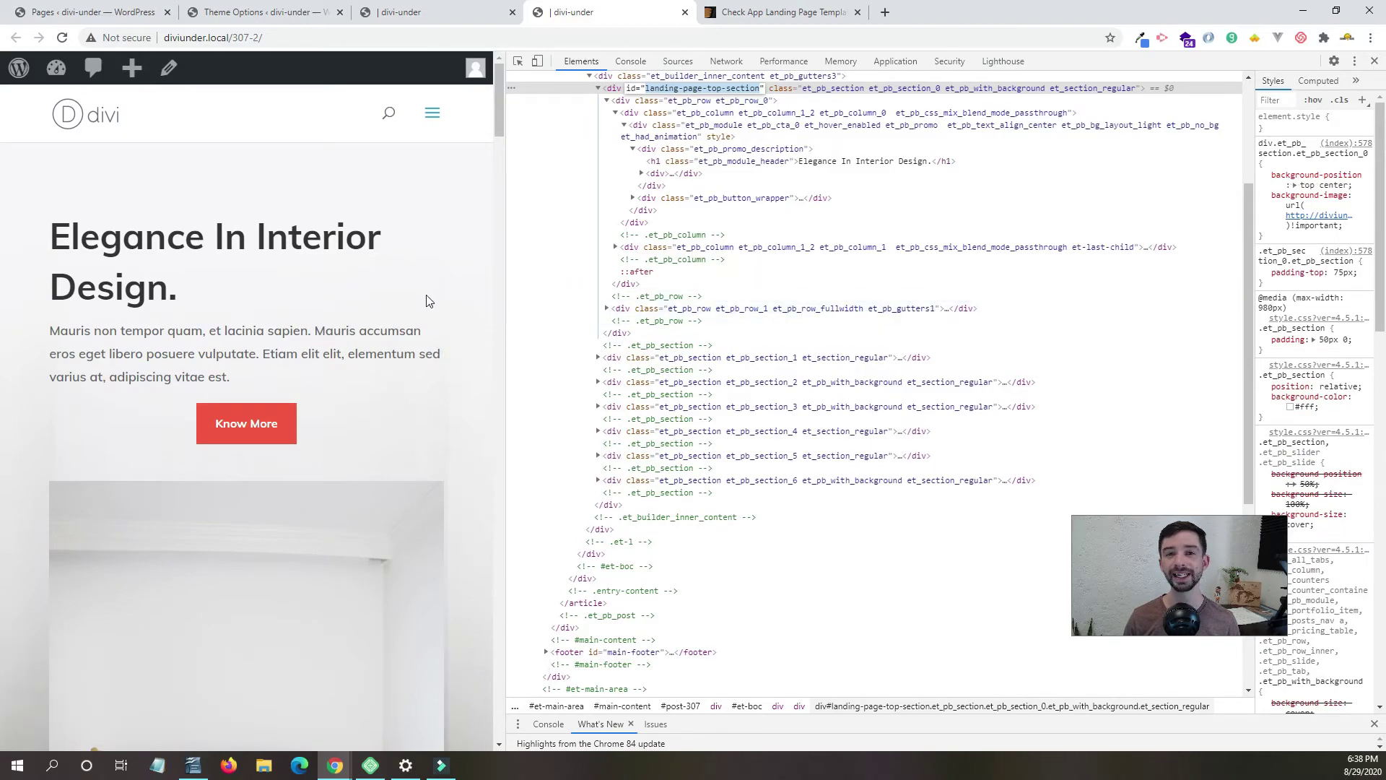
scroll(584, 248, up, 3)
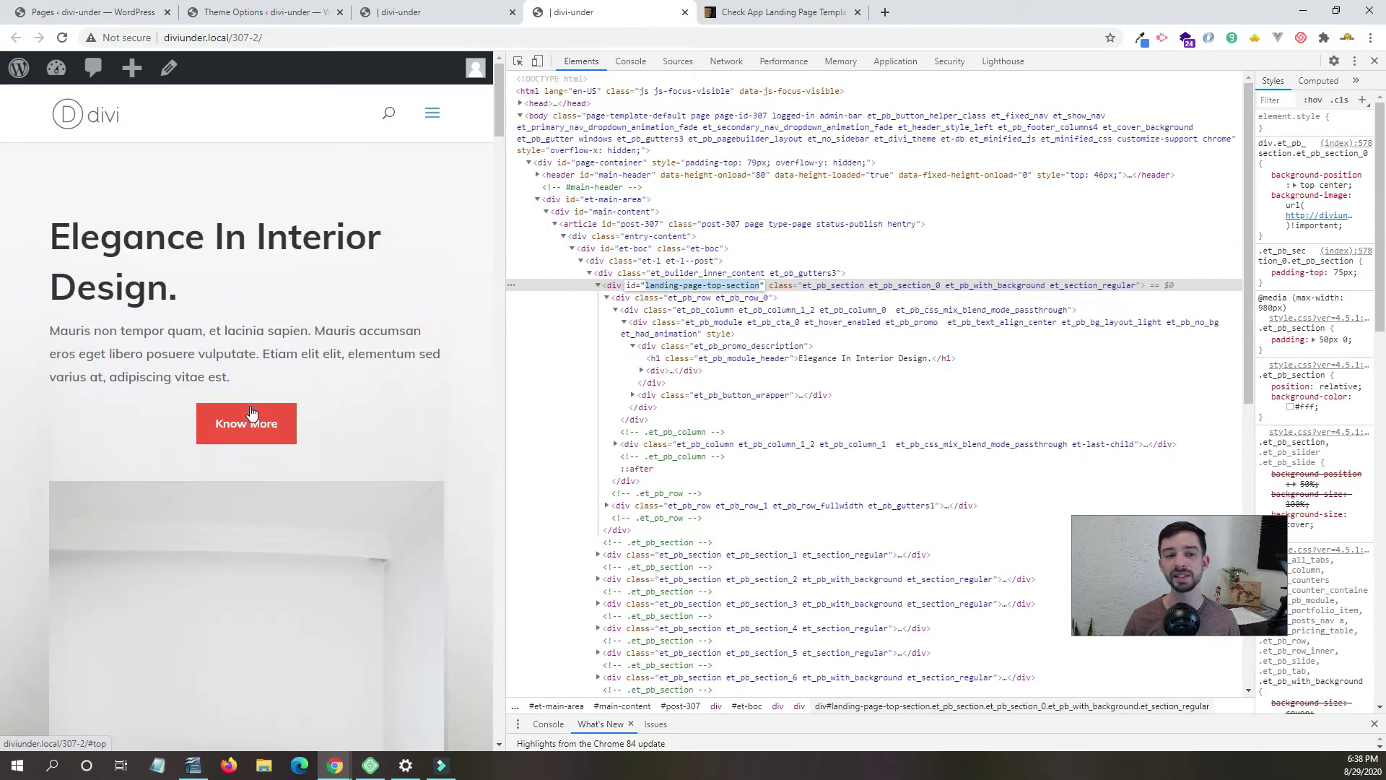
click(599, 285)
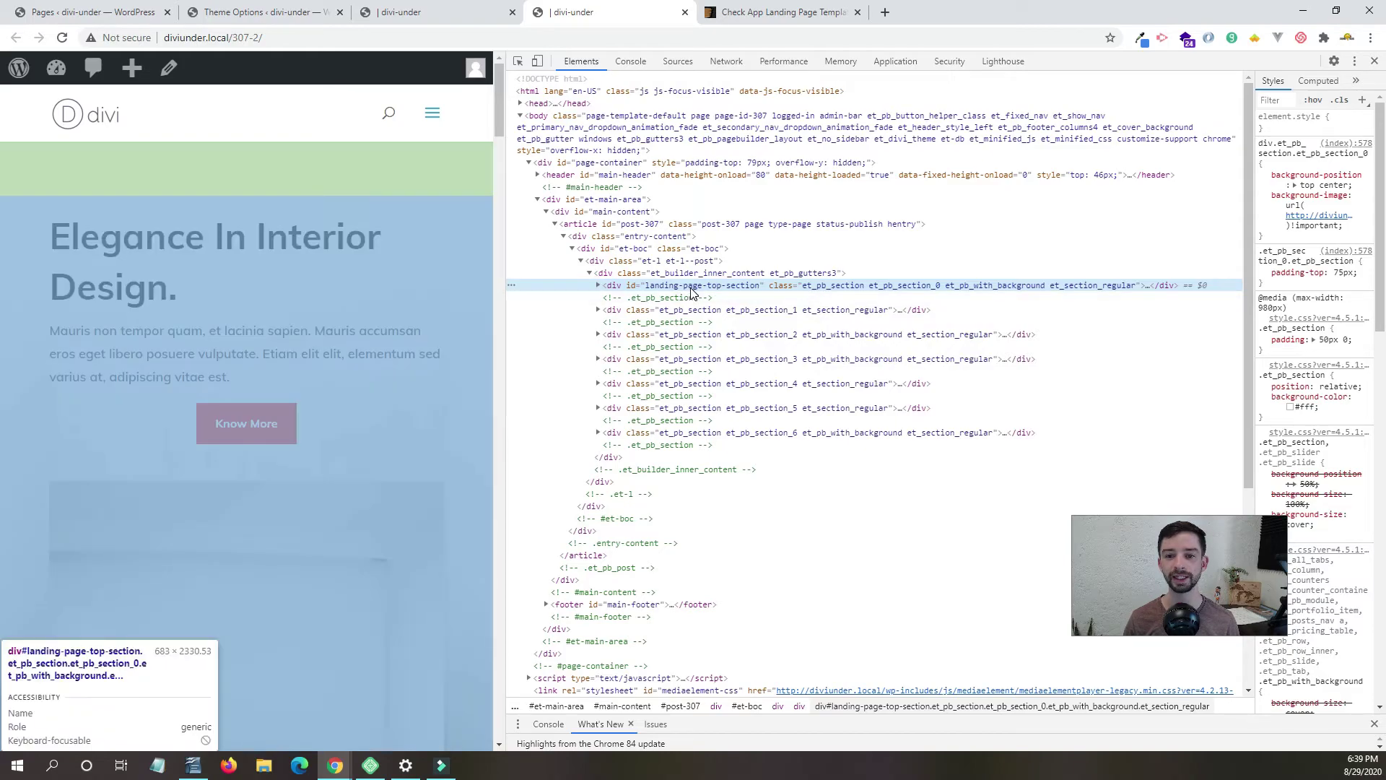
double_click(687, 288)
click(598, 287)
click(599, 287)
click(599, 286)
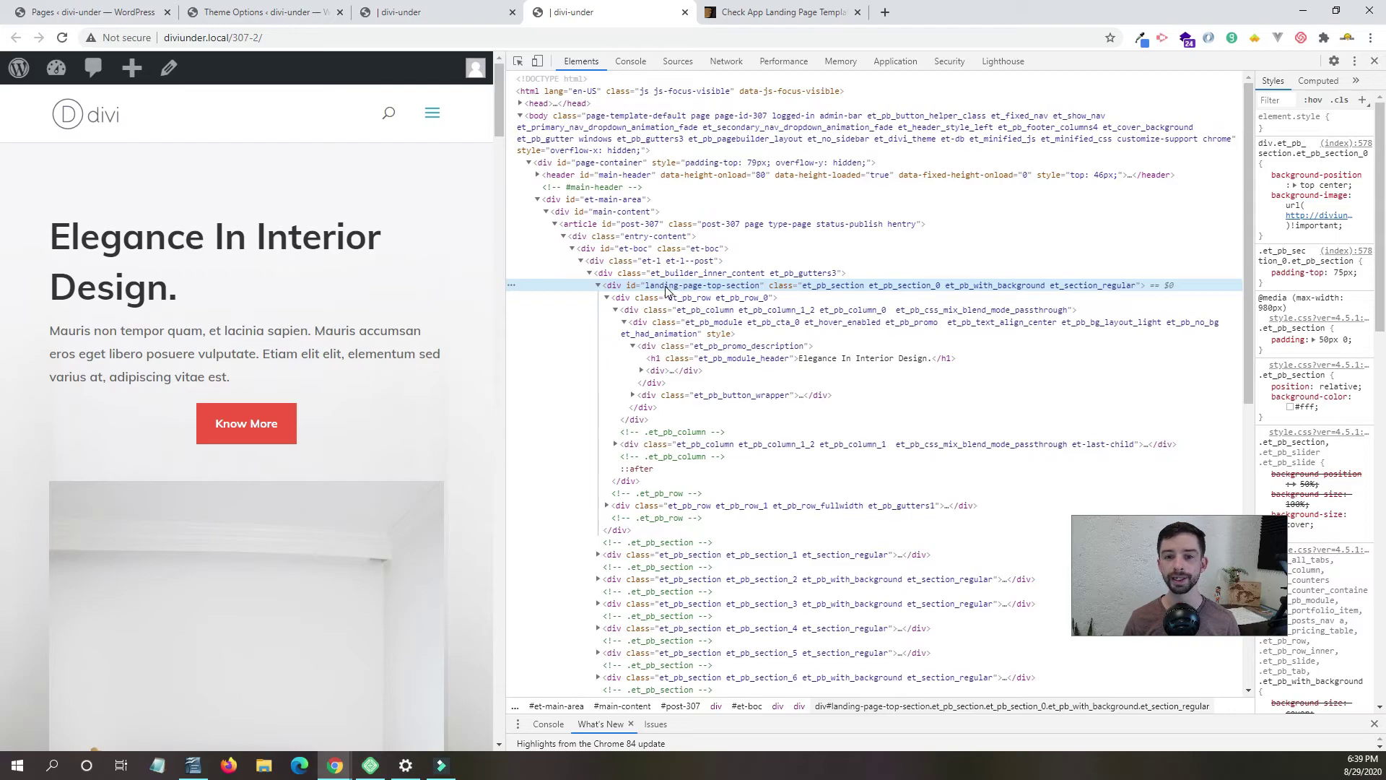
Examine the classes on the landing-page-top-section element, including et_pb_section_0 and et_pb_with_background.
double_click(824, 288)
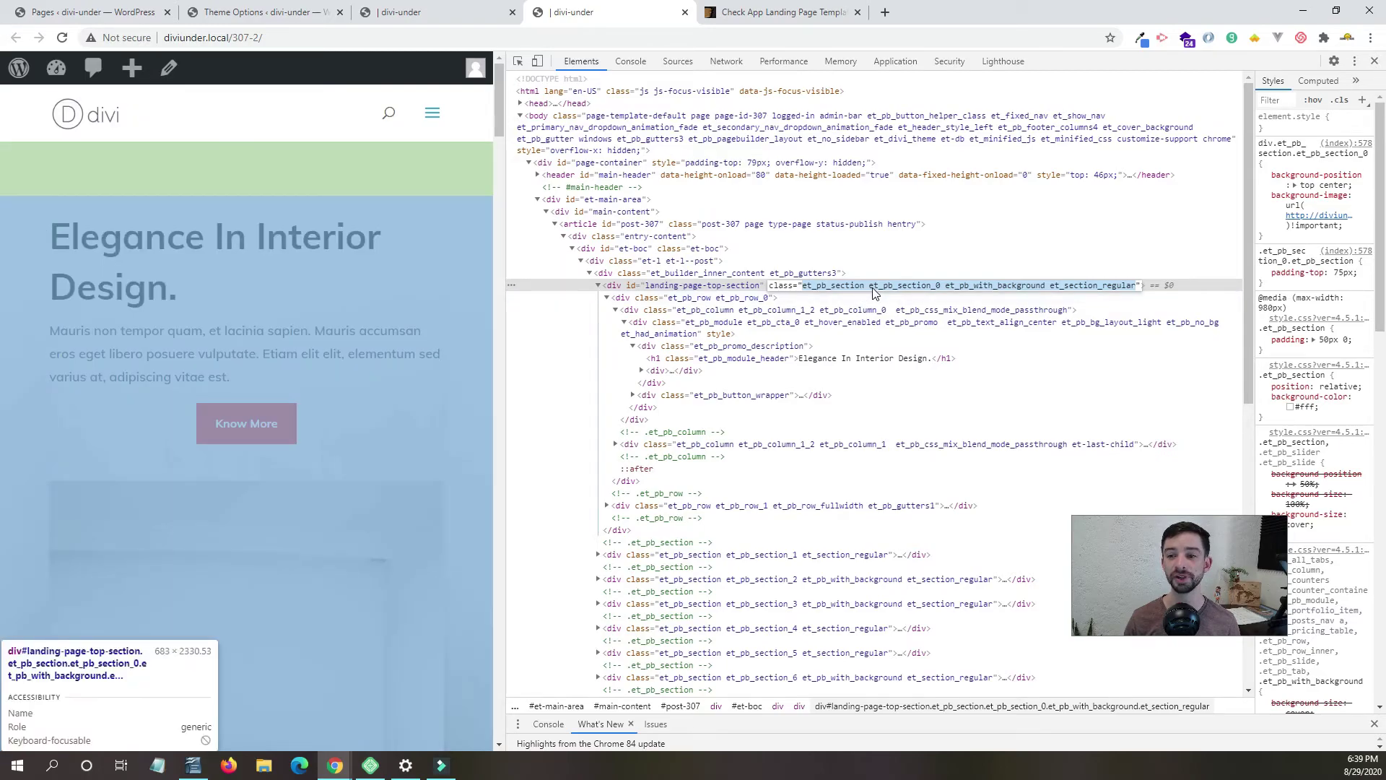
click(884, 290)
click(941, 286)
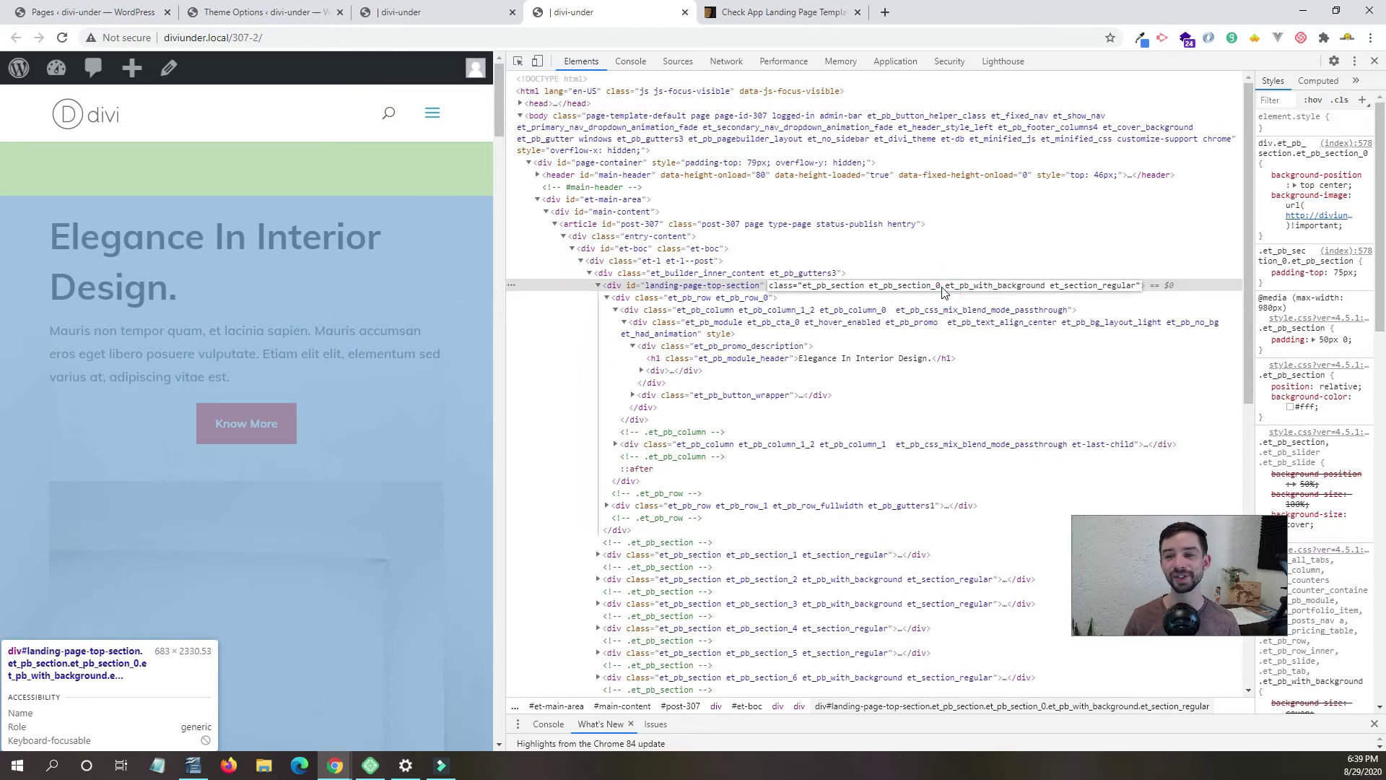
drag(947, 288, 1044, 289)
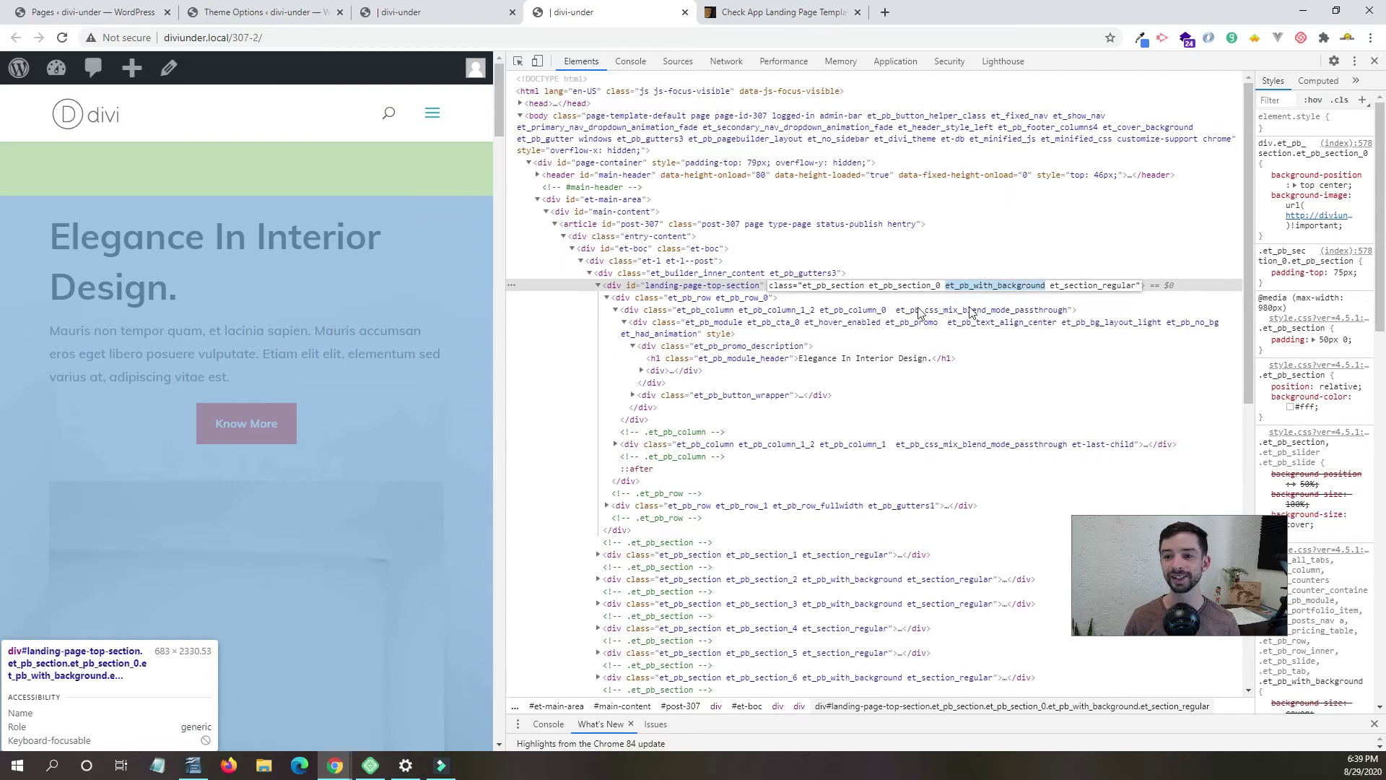
Examine the classes of the row, column, call-to-action module and heading nested in the top section, expanding the description text's div.
double_click(698, 299)
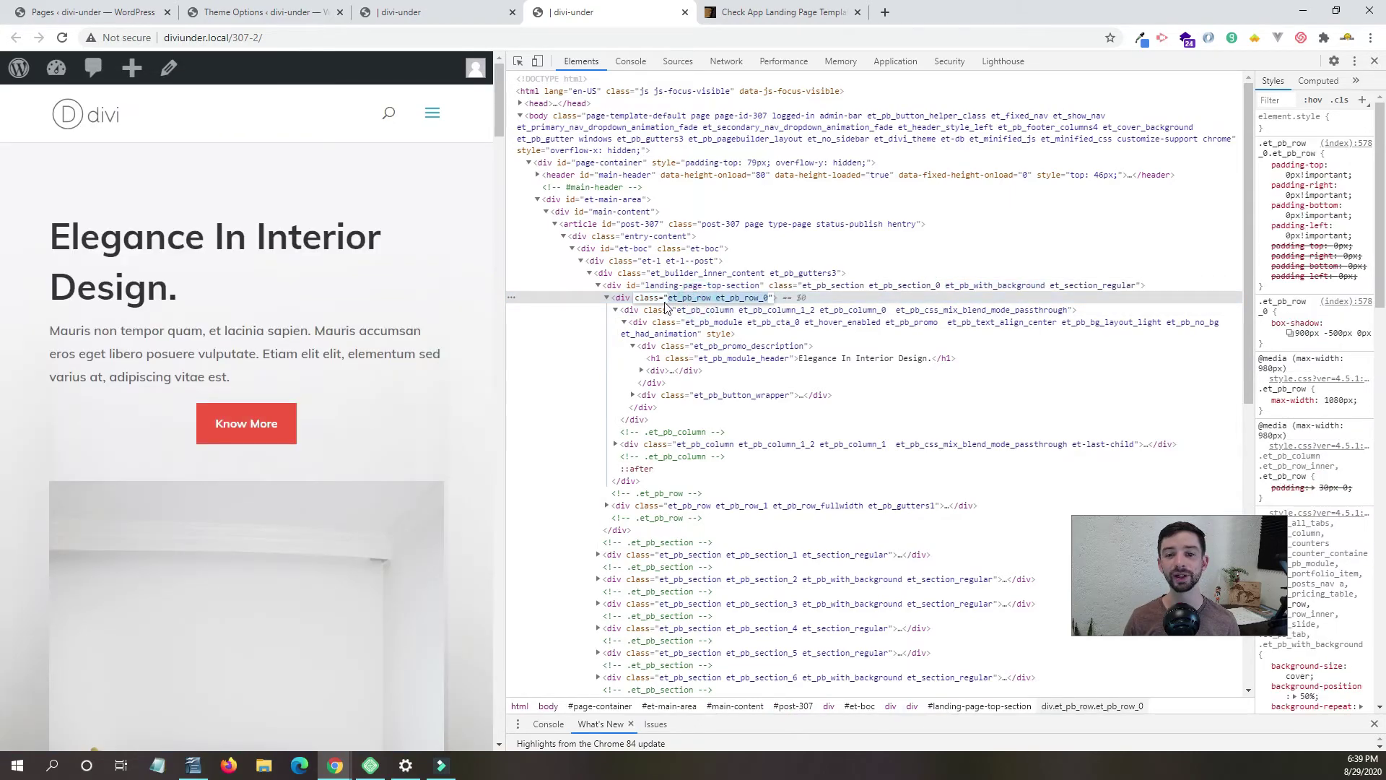
click(719, 302)
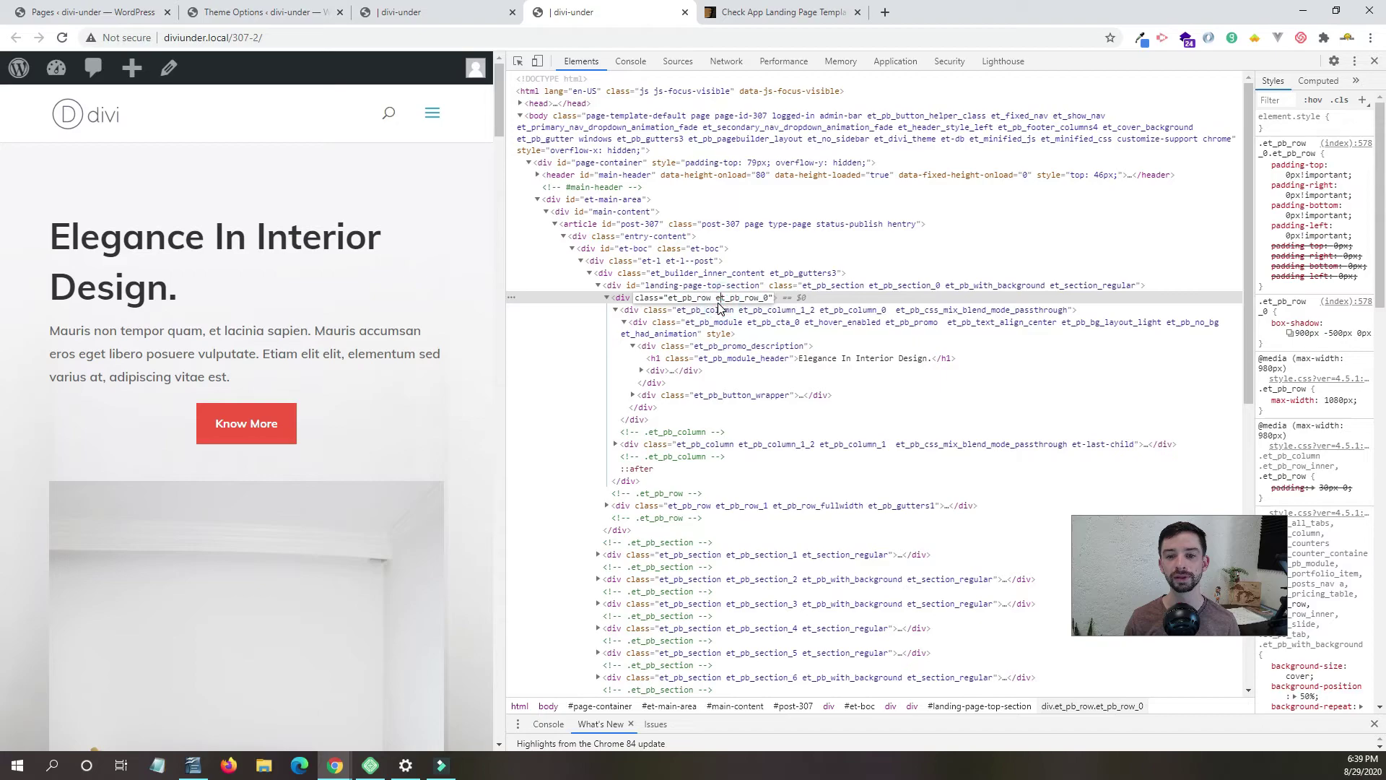
drag(720, 302, 761, 299)
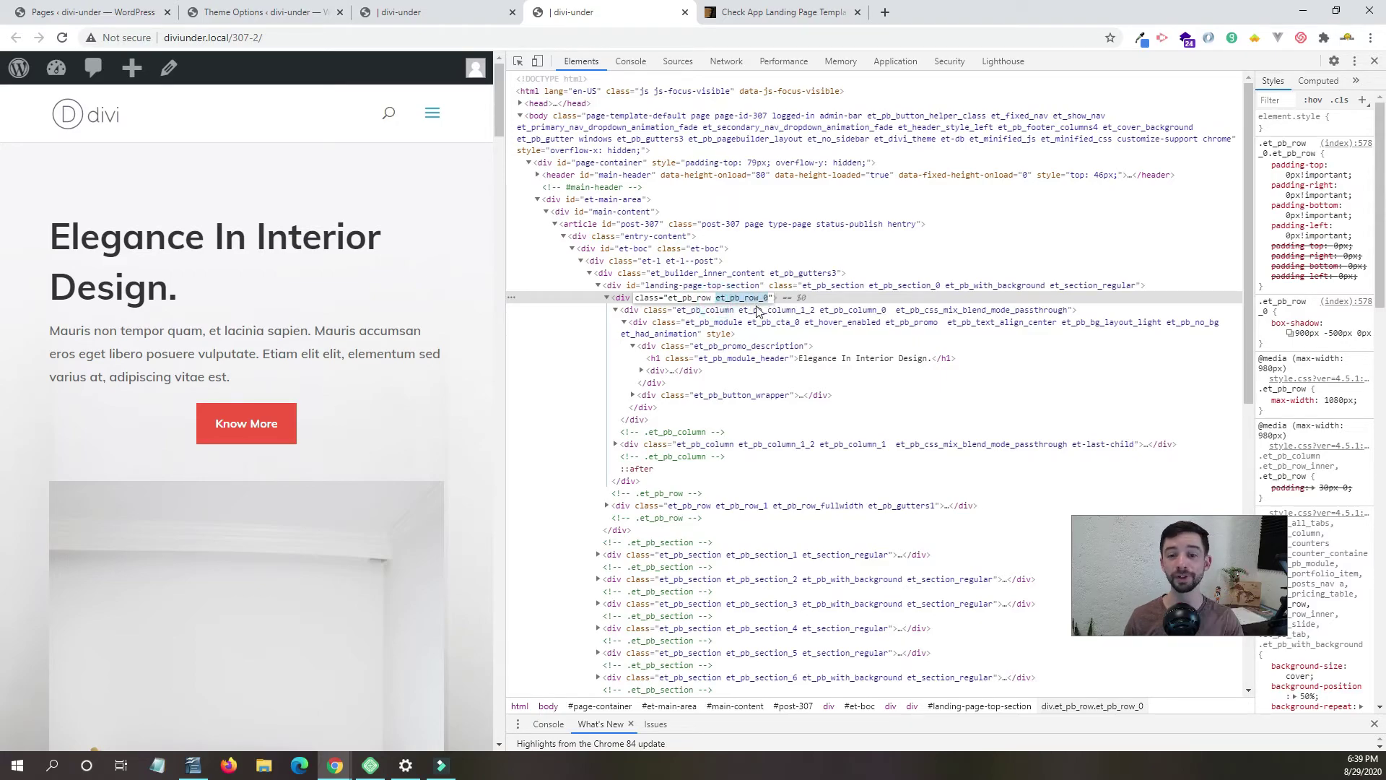
click(706, 316)
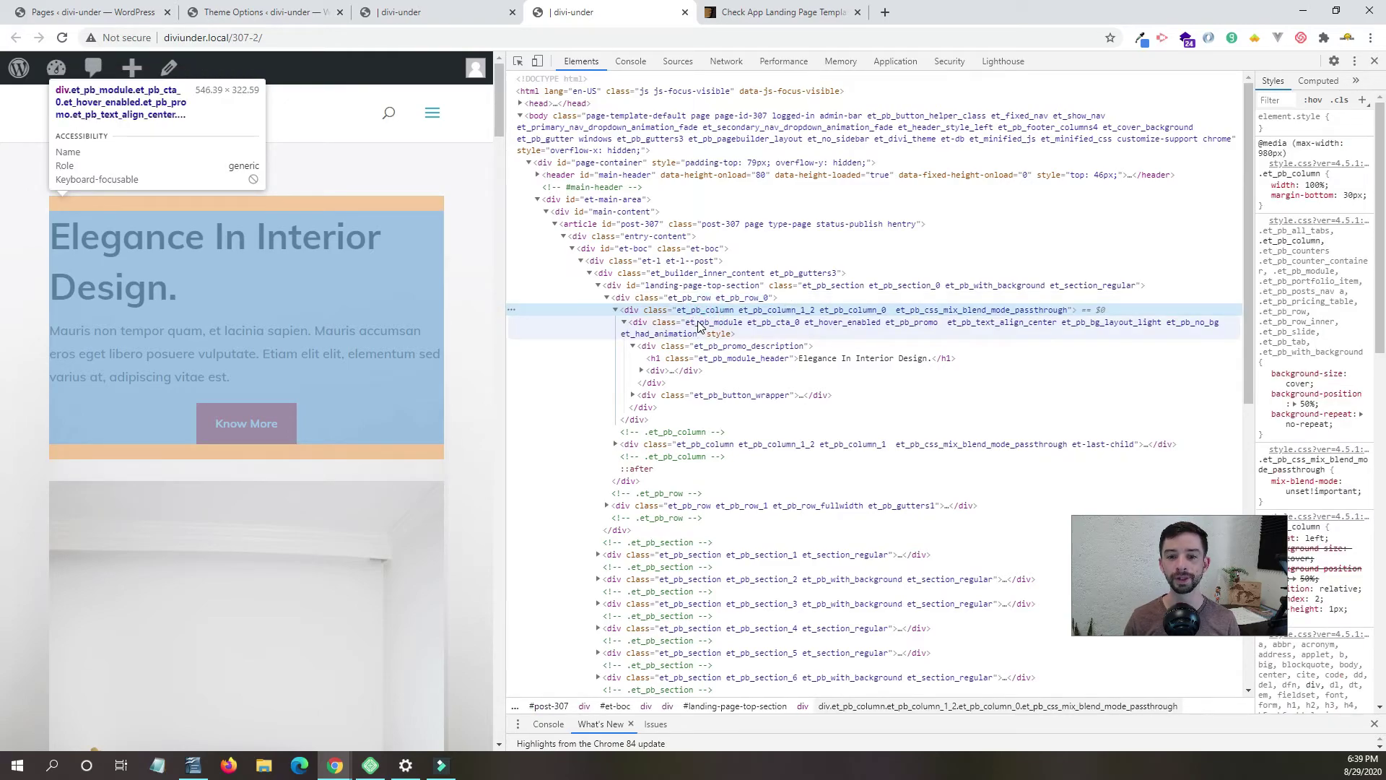
click(747, 331)
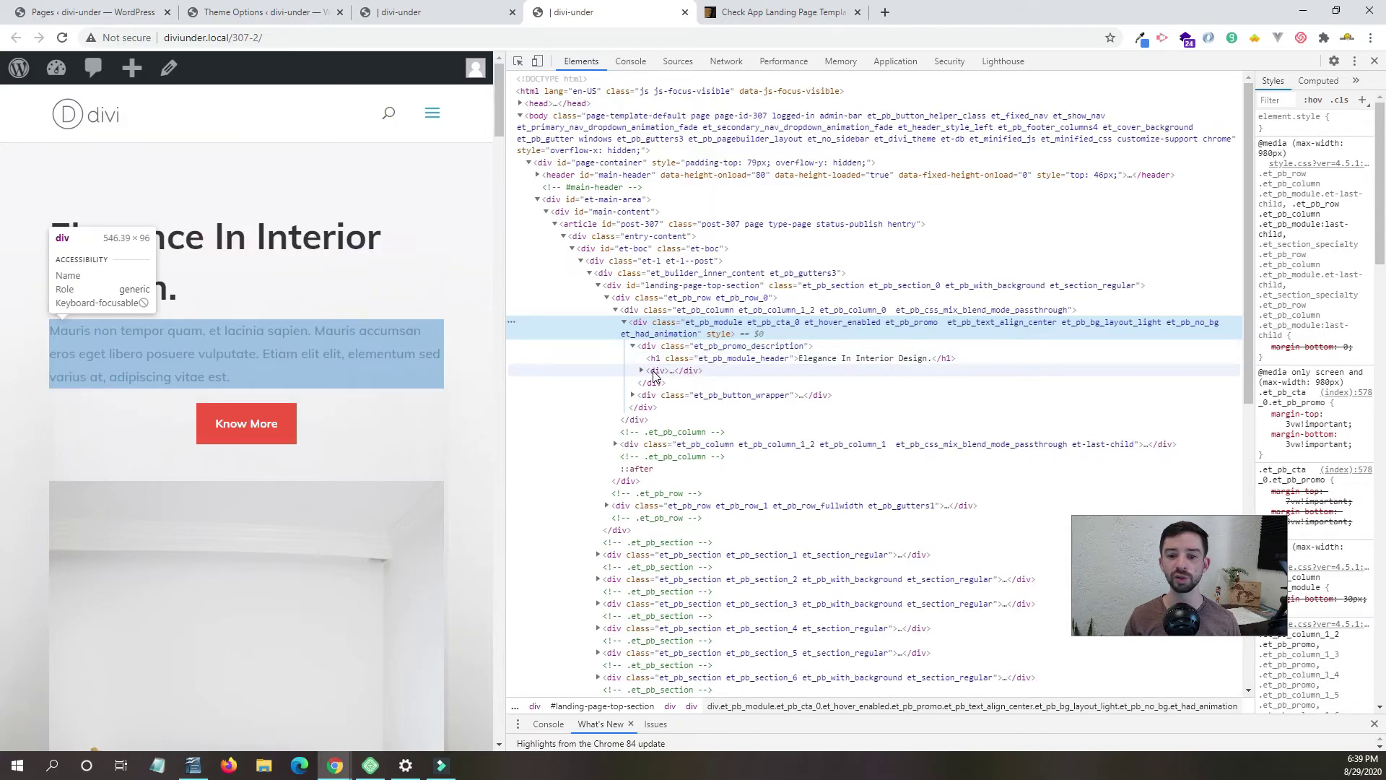
click(642, 371)
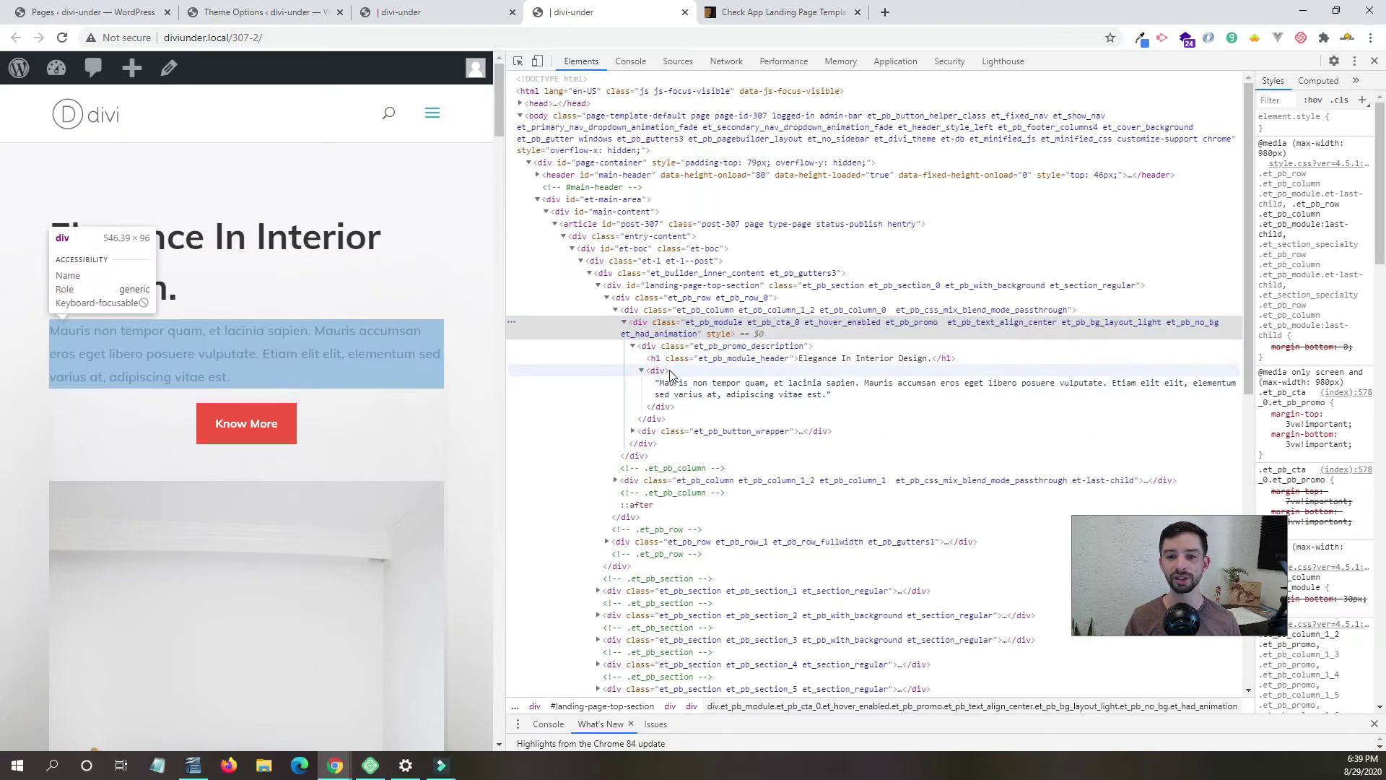
double_click(738, 359)
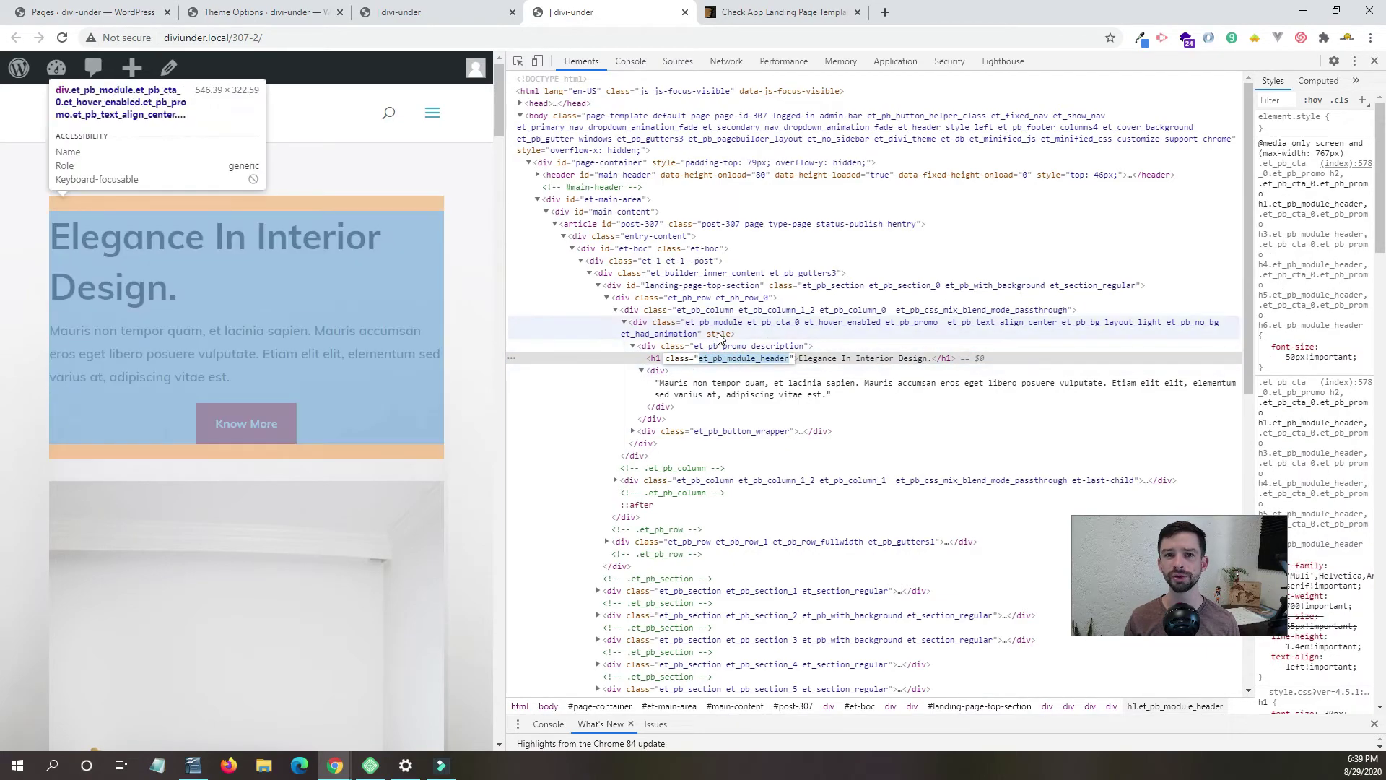
scroll(718, 337, down, 3)
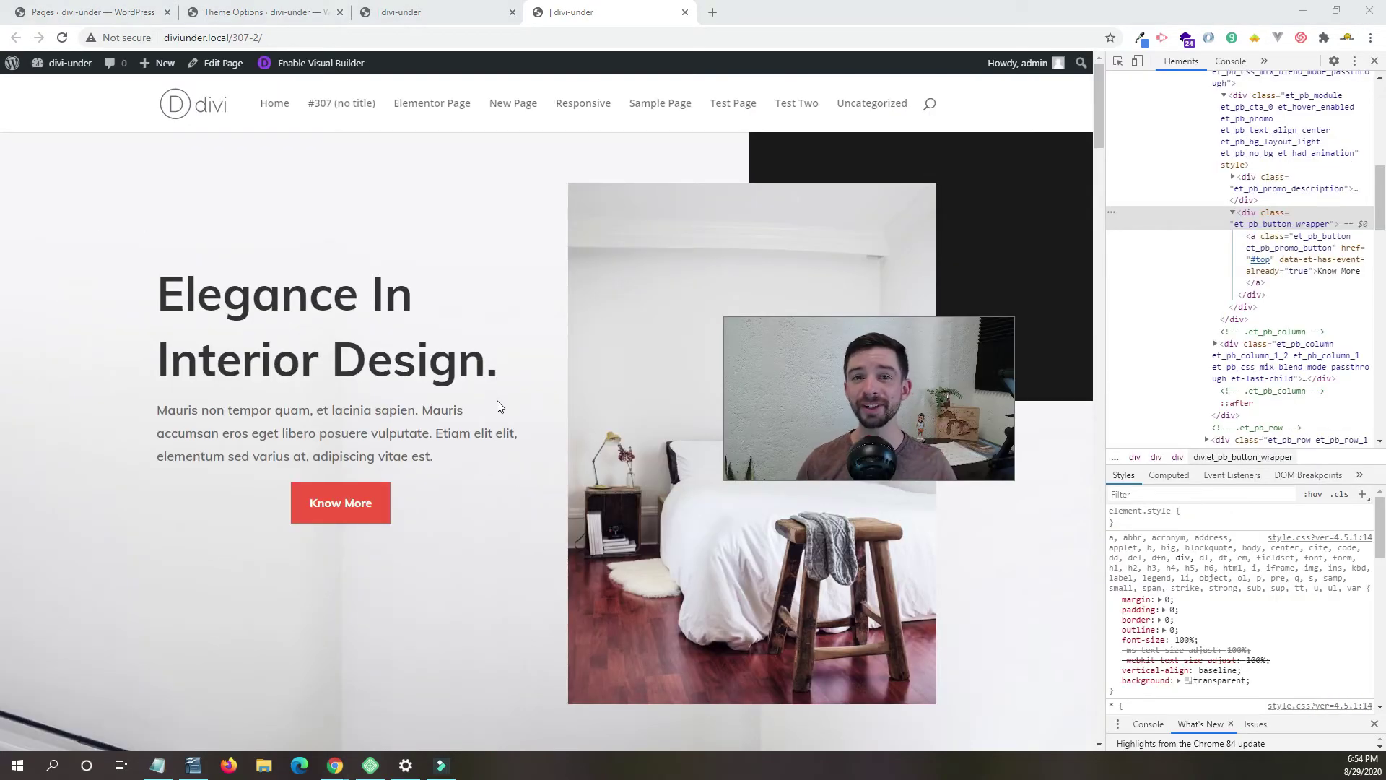
Inspect the "Know More" button in the hero section to view its markup and styles.
right_click(344, 516)
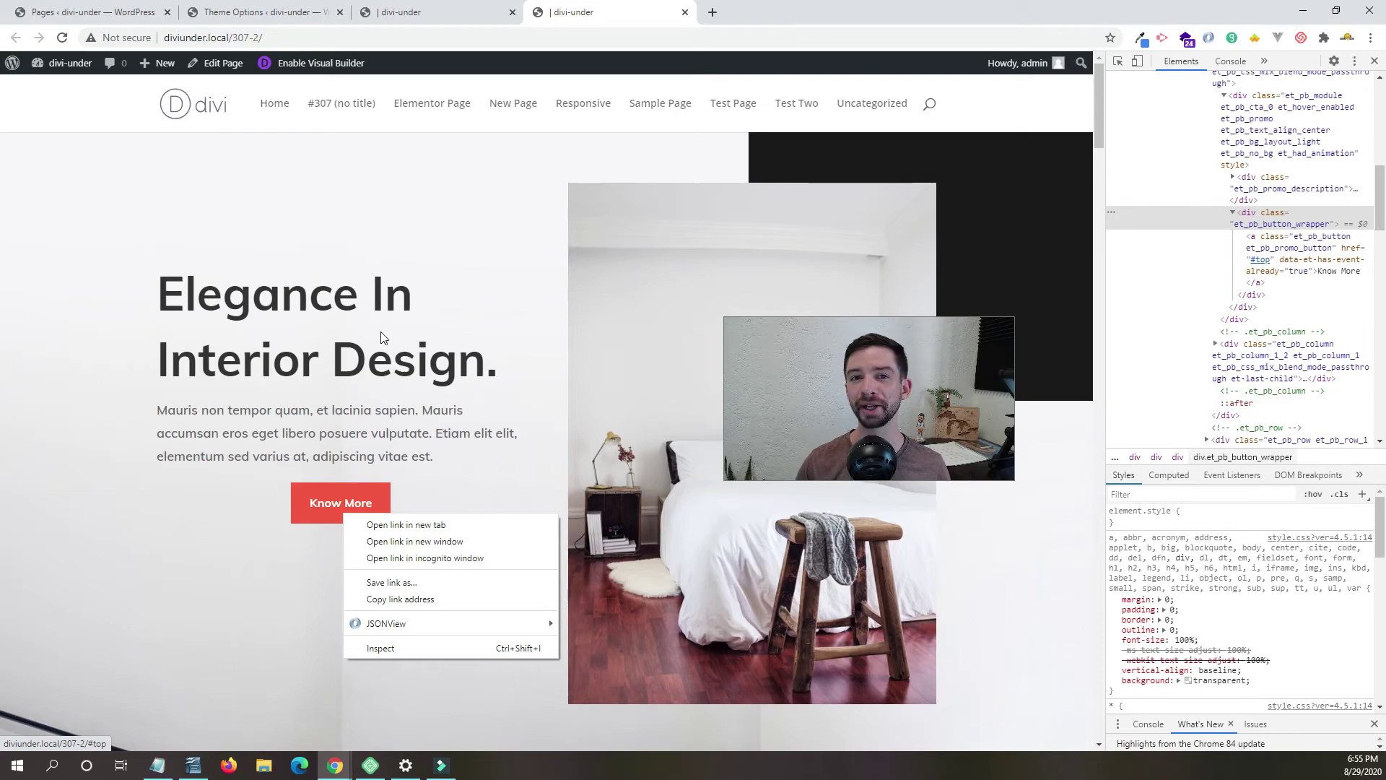
click(420, 649)
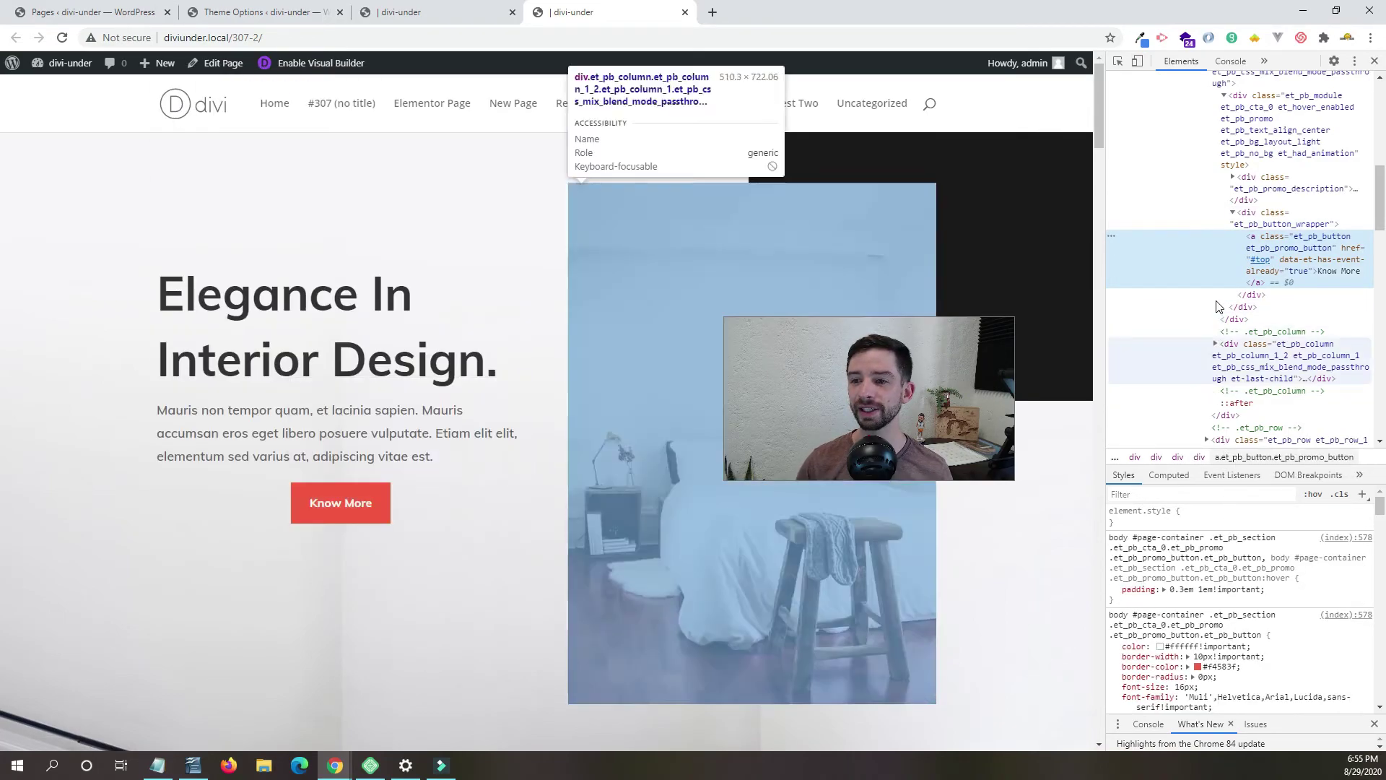
Copy the full selector of the "Know More" button's rule that sets its border color from the inspected styles.
scroll(1285, 231, up, 2)
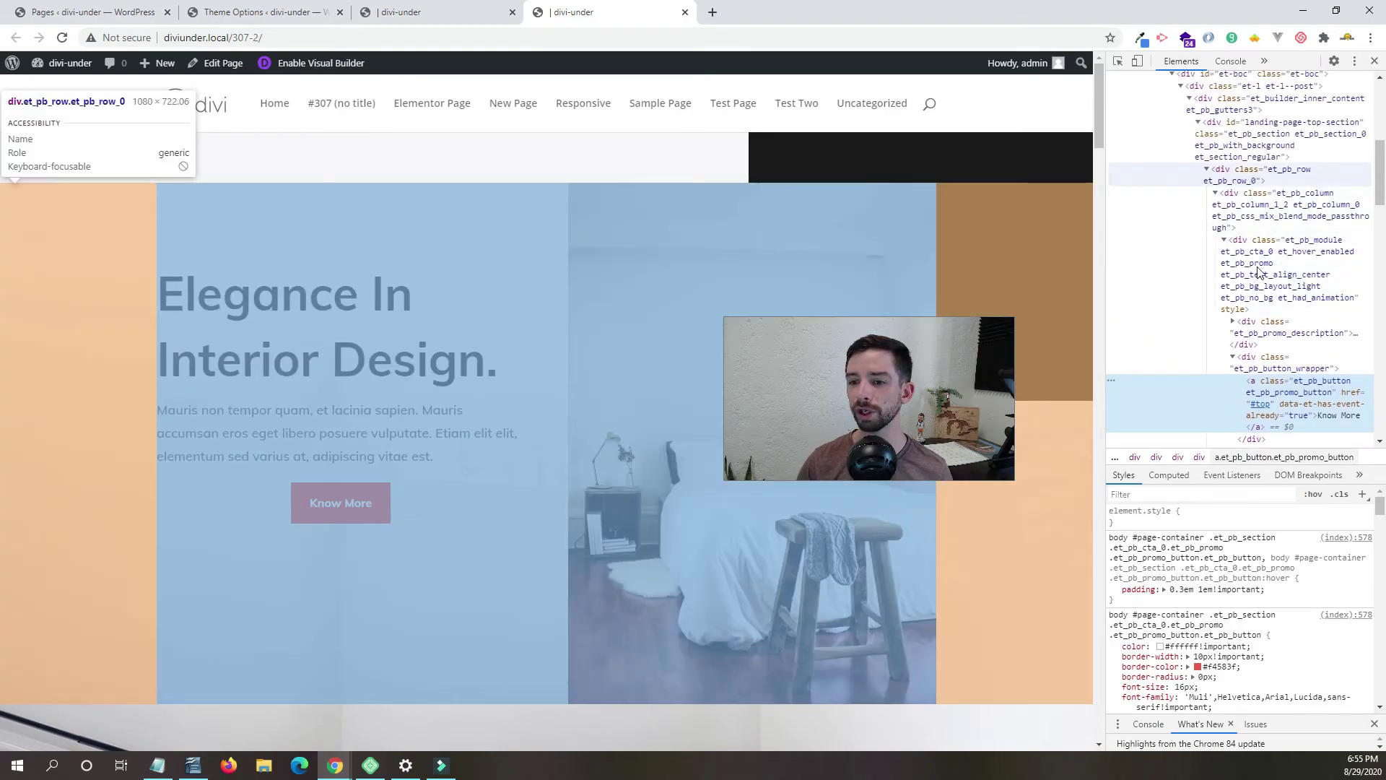
scroll(1256, 247, down, 2)
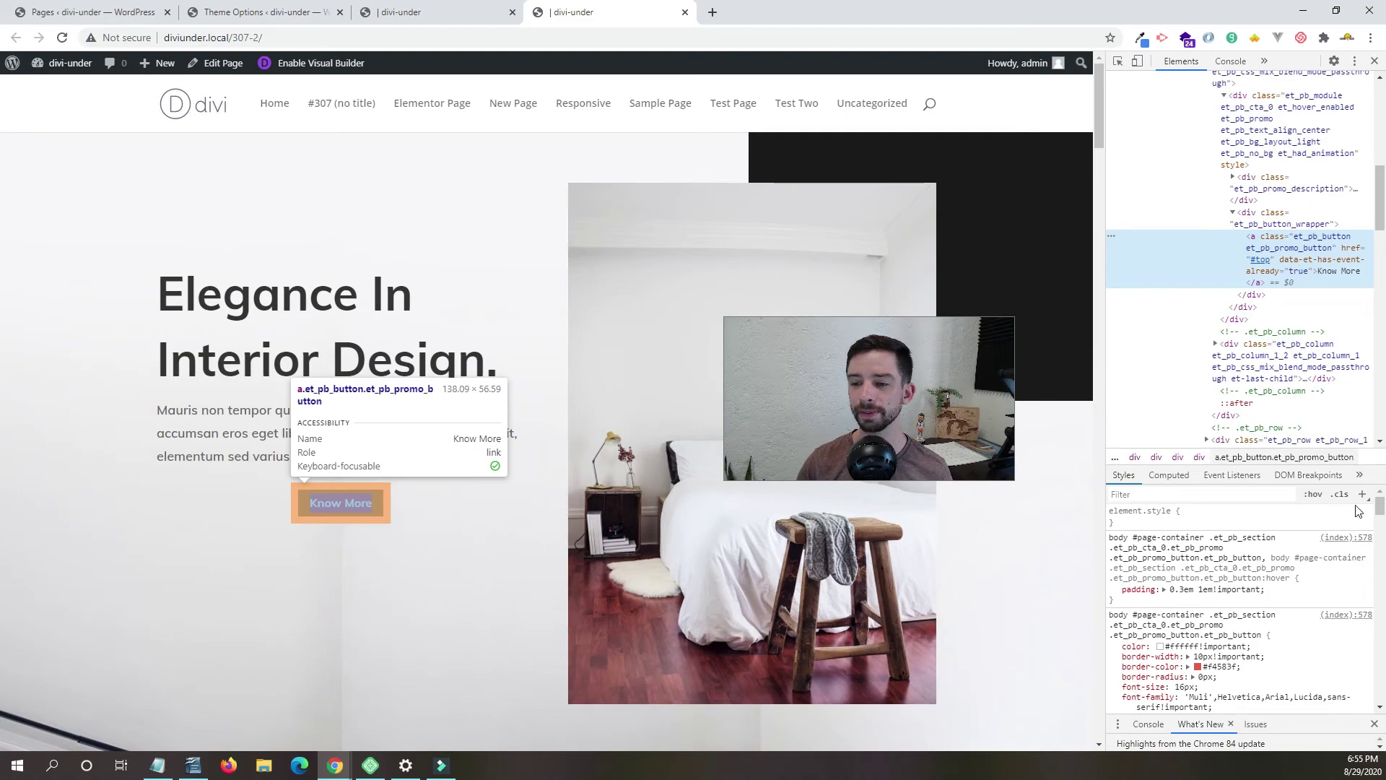
scroll(1201, 560, down, 2)
click(1201, 561)
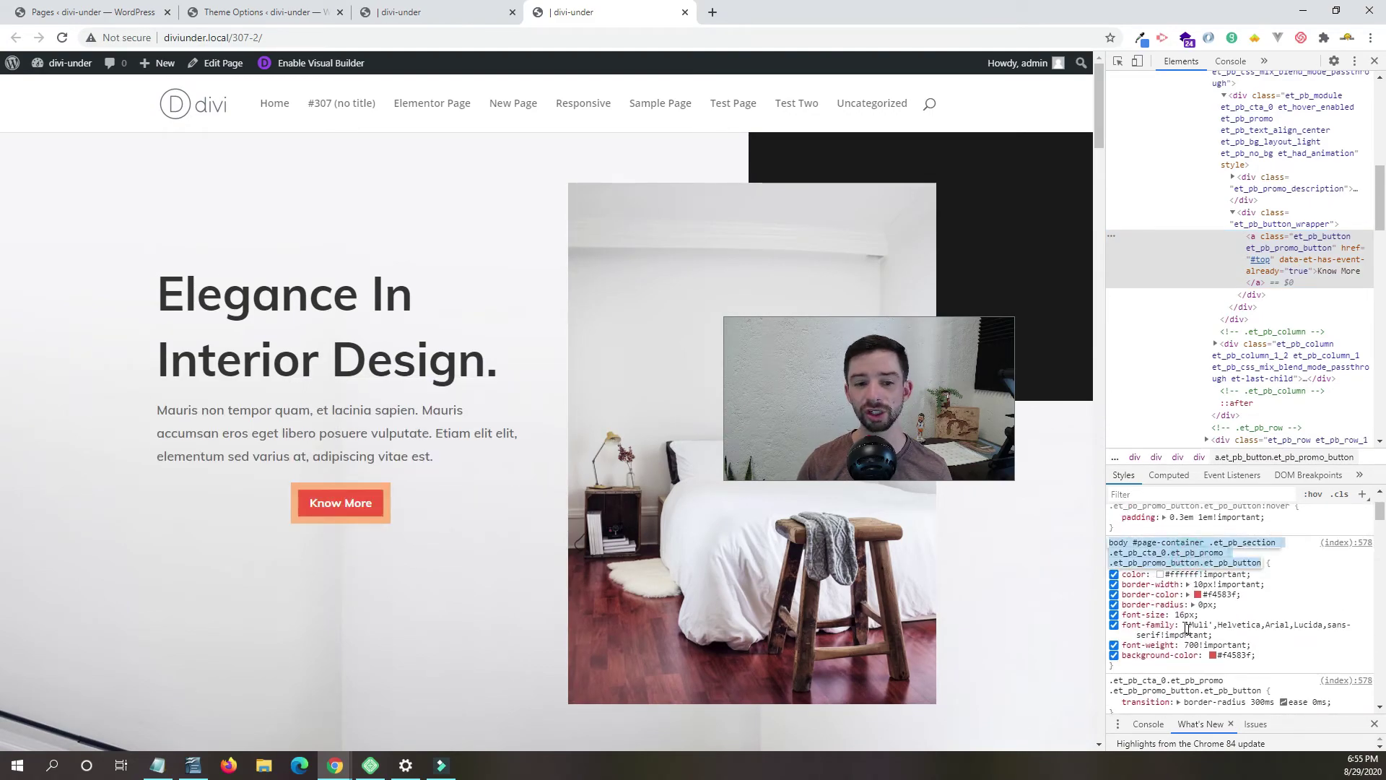
right_click(1183, 553)
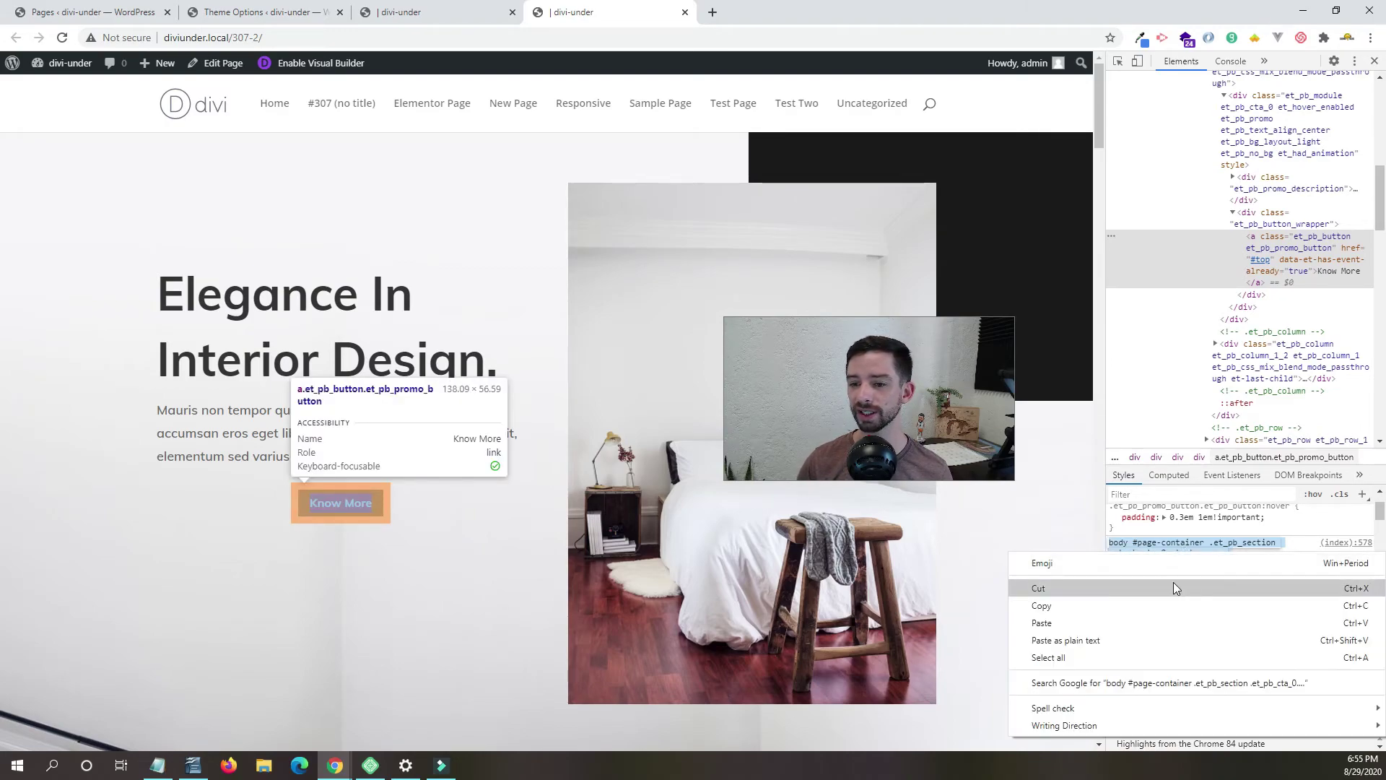
click(1141, 604)
Back in the Visual Builder, close the Call To Action settings and add the copied selector with border-color: black to the page's custom CSS.
click(376, 7)
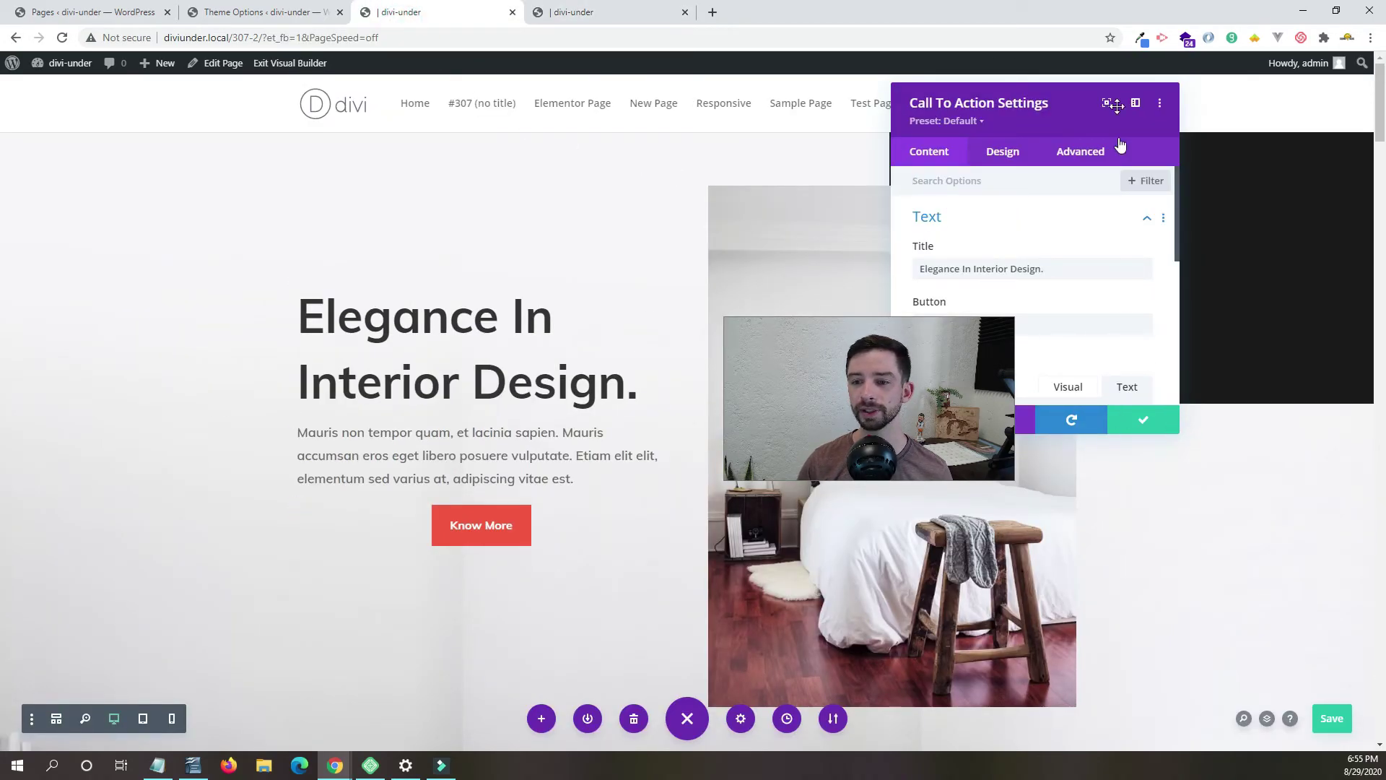
drag(1175, 430, 1353, 433)
click(1101, 431)
click(741, 719)
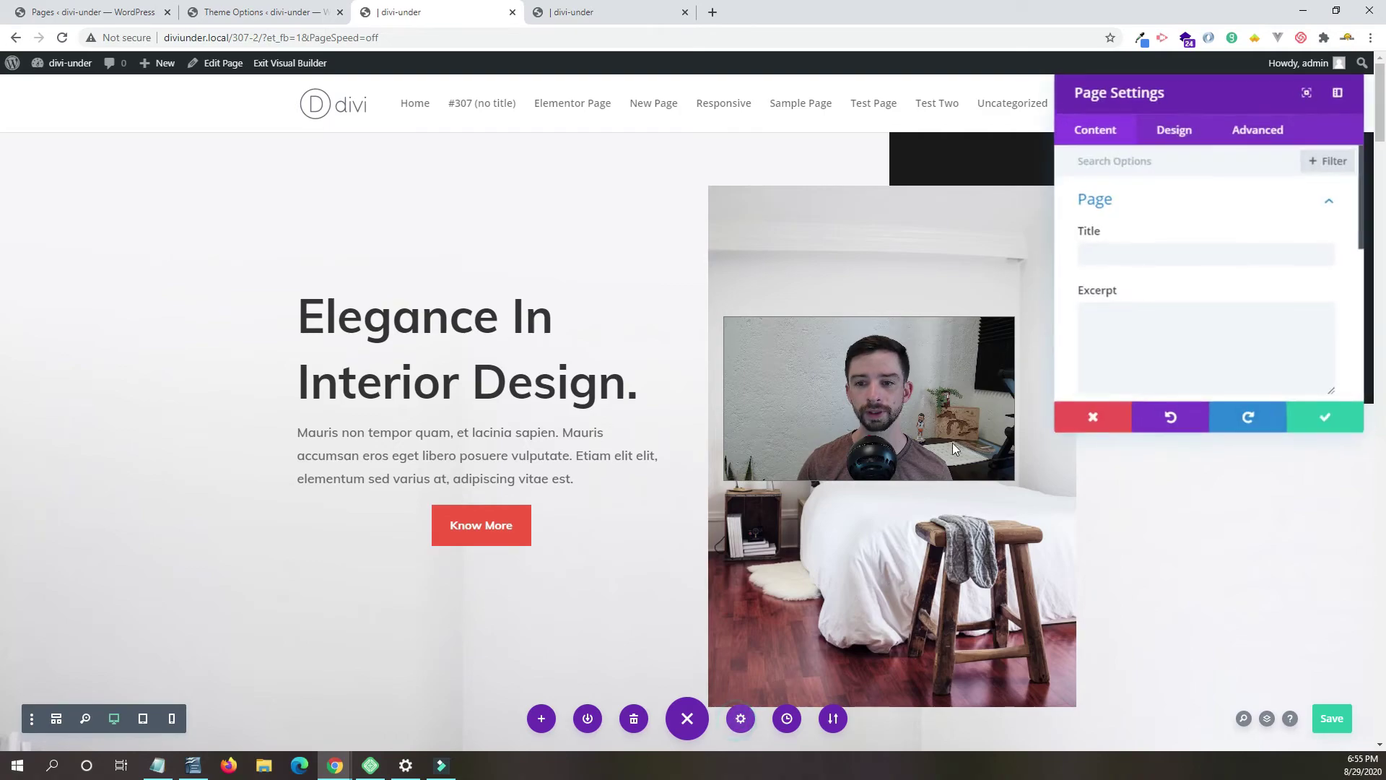
click(1254, 138)
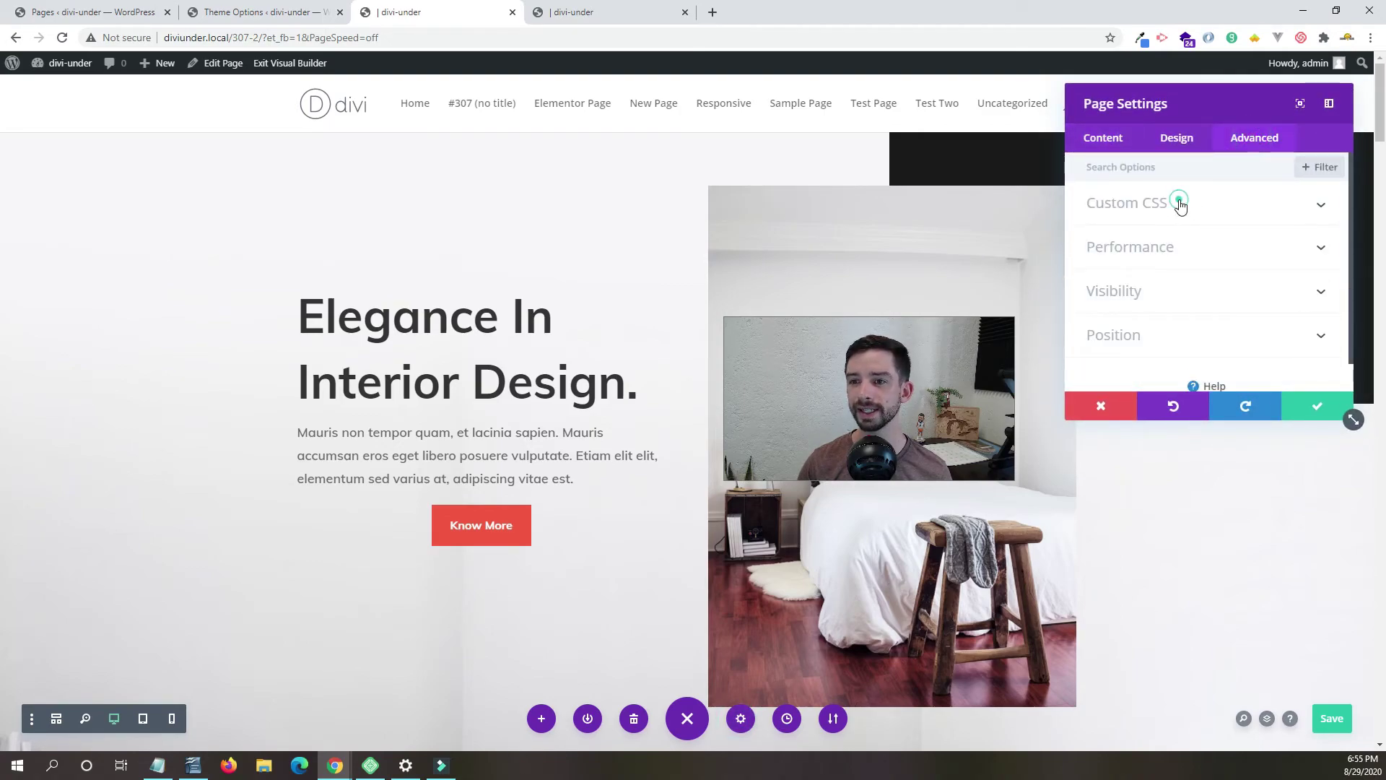
click(1148, 279)
key(ctrl+v)
key(Return)
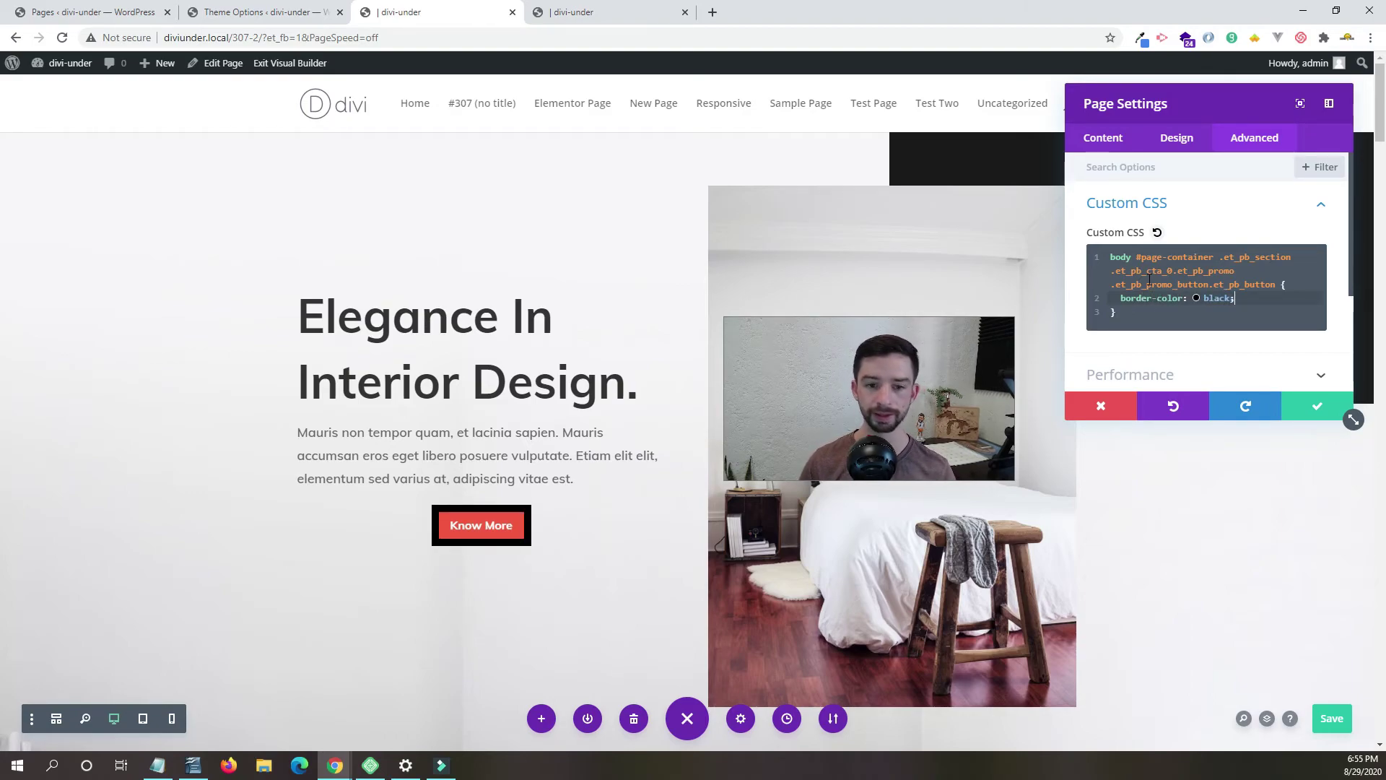
click(1112, 256)
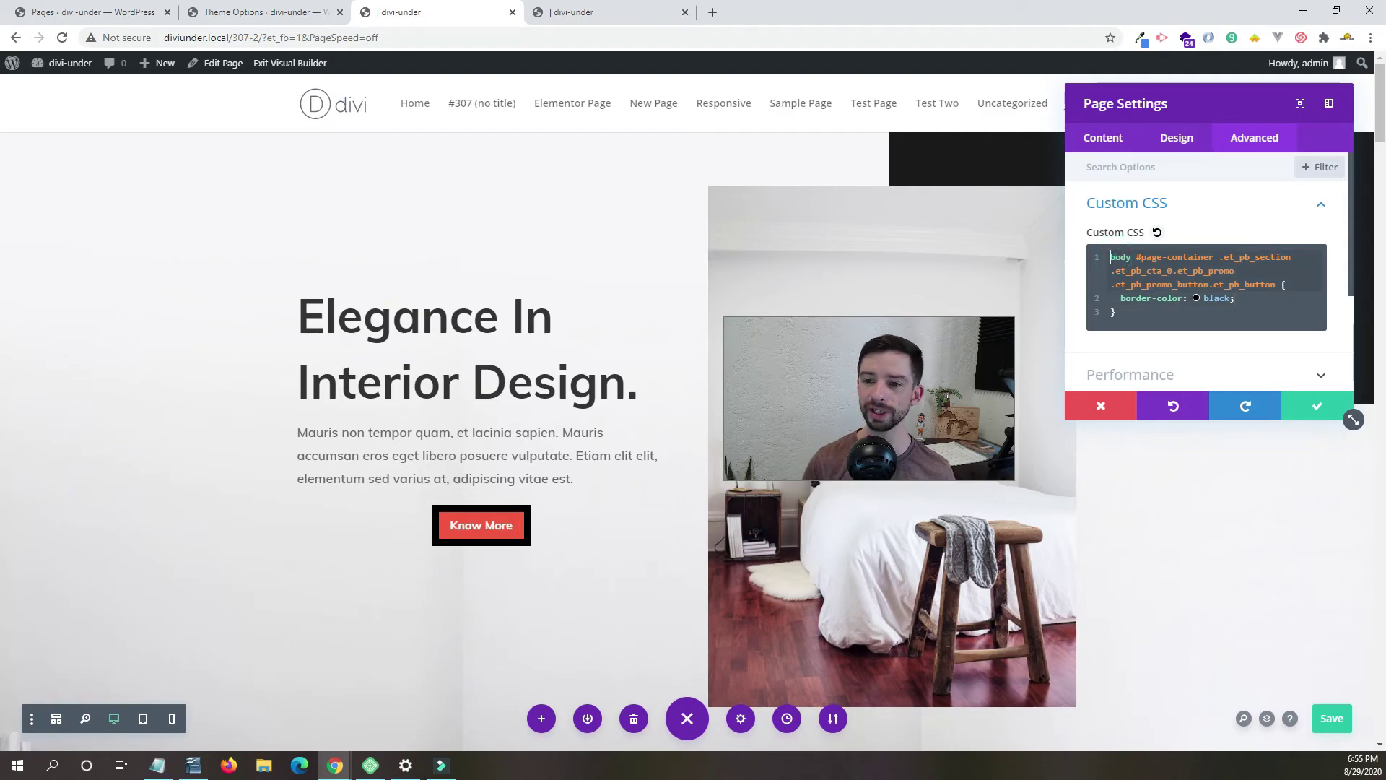
key(Return)
key(Up)
text(@media sc)
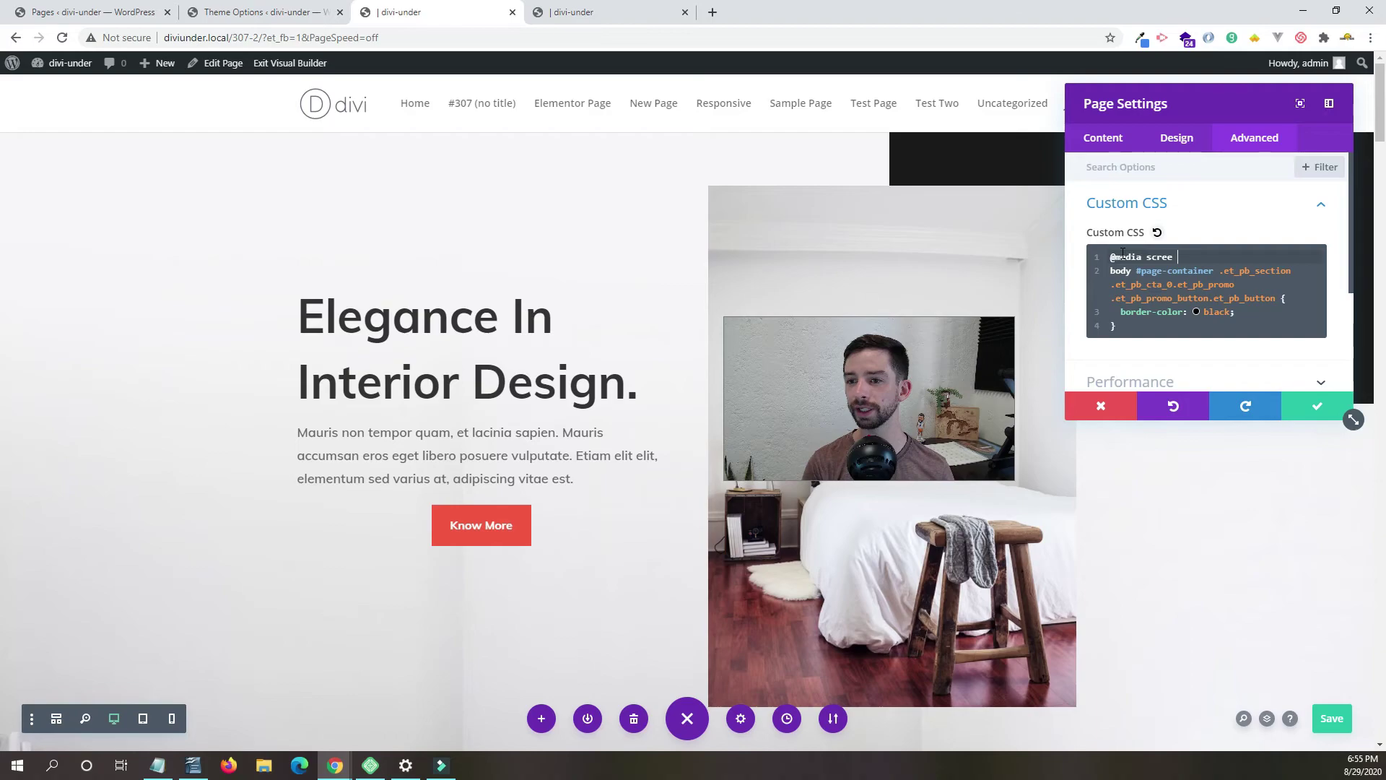
text(reen and (max-width: 768px) {)
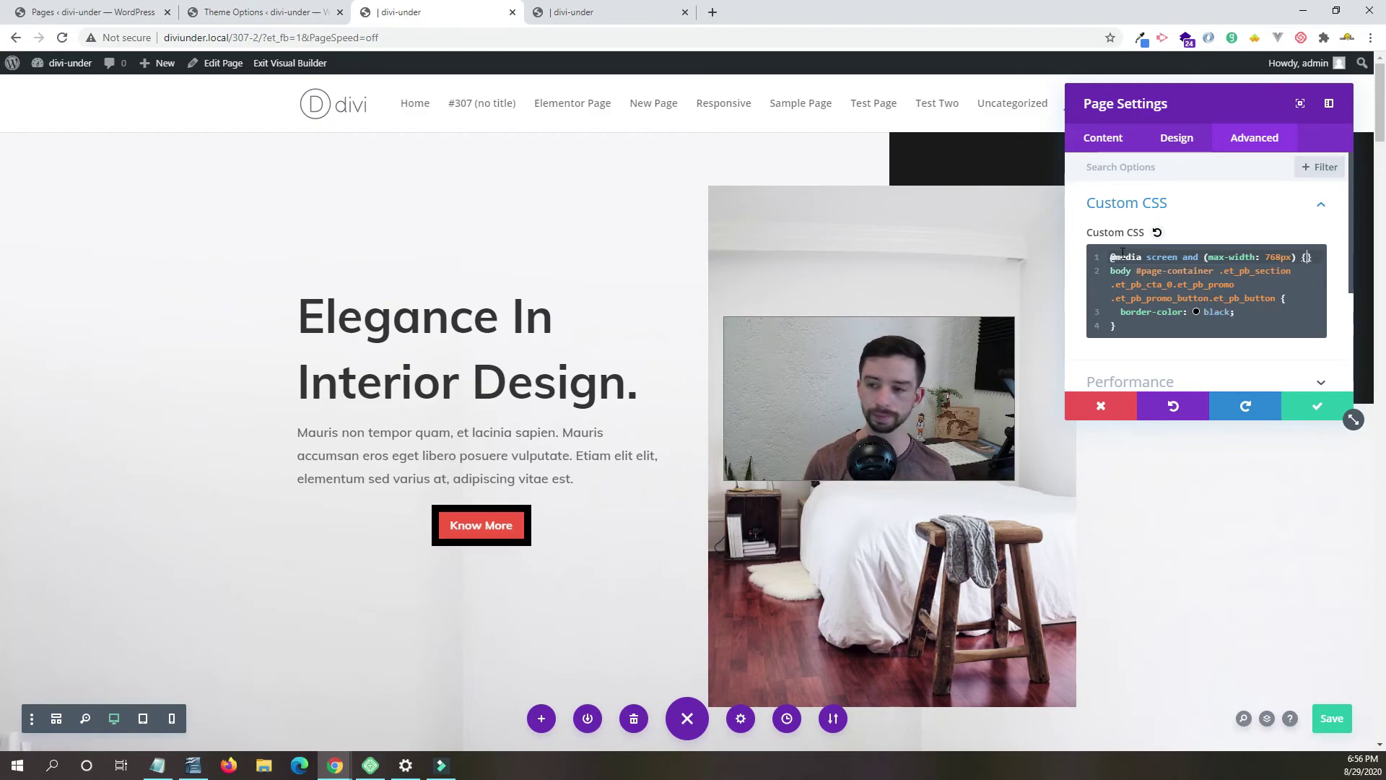
key(Return)
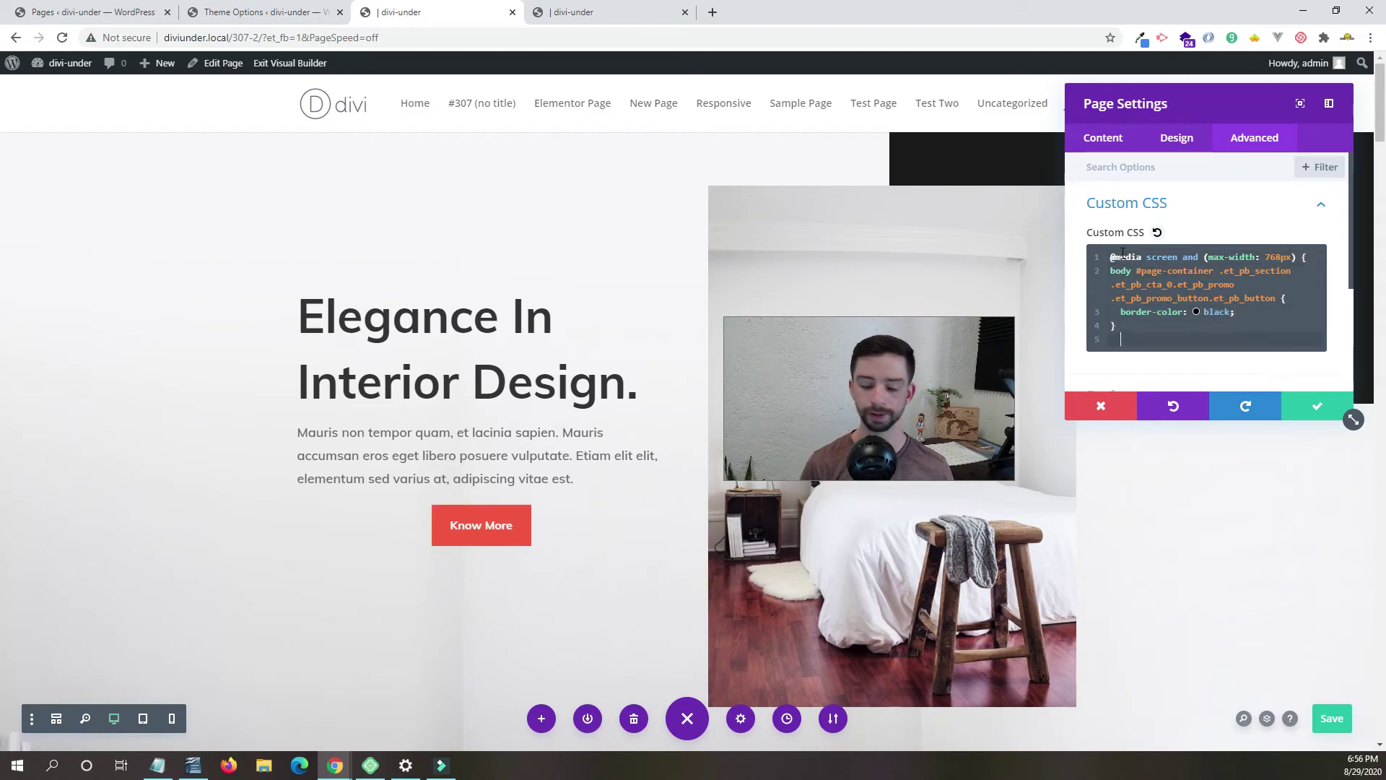
Apply the page settings, save the page and preview it at phone width.
click(1313, 406)
click(1330, 718)
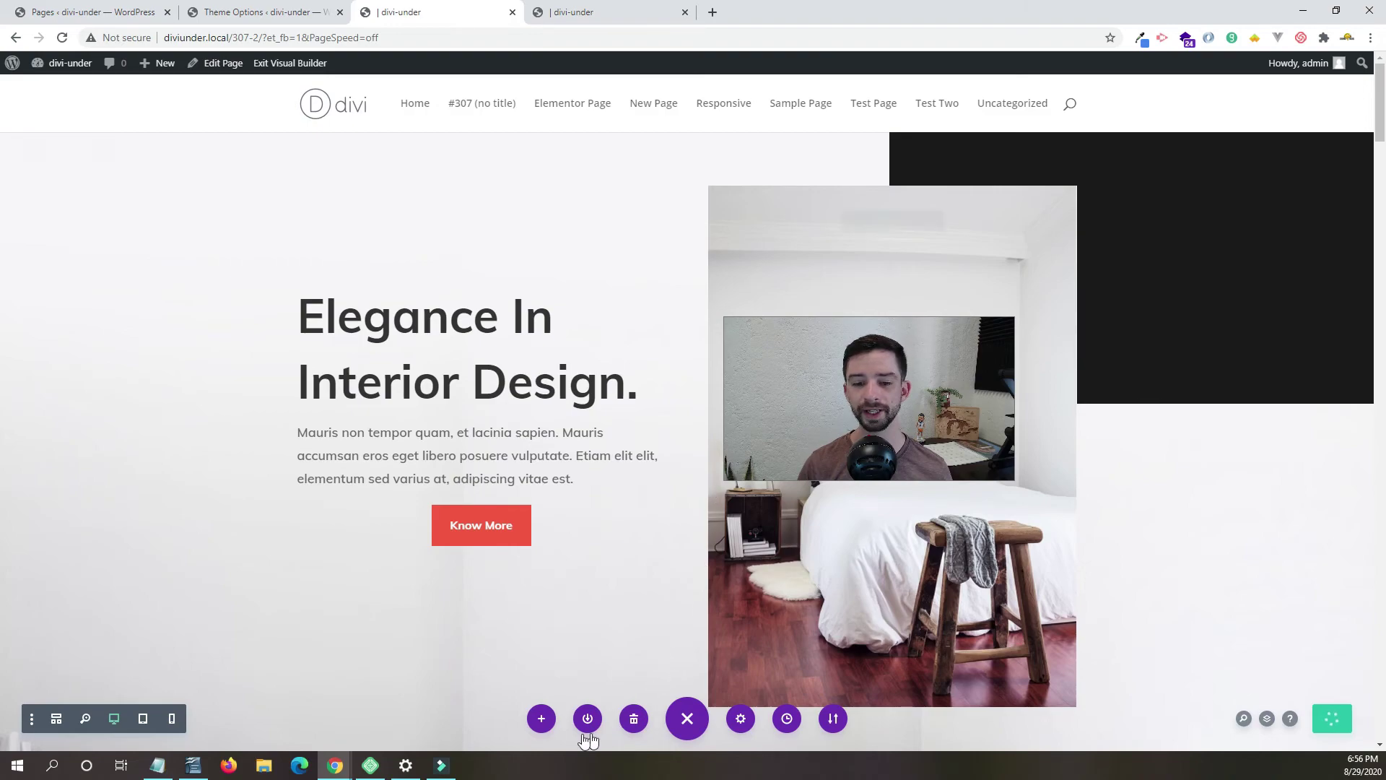
click(143, 718)
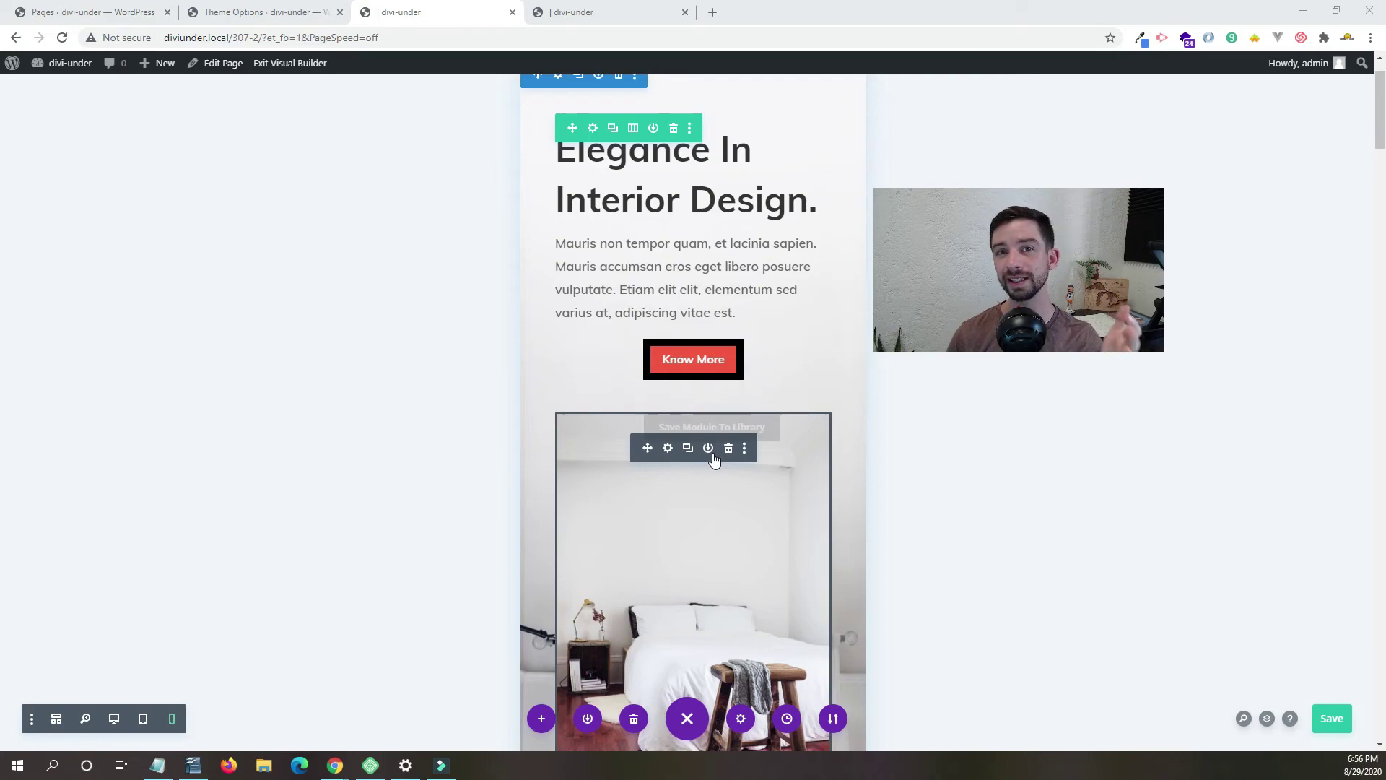
Review the CSS ID & Classes and Custom CSS options in the hero bedroom image's settings, and close them.
click(668, 451)
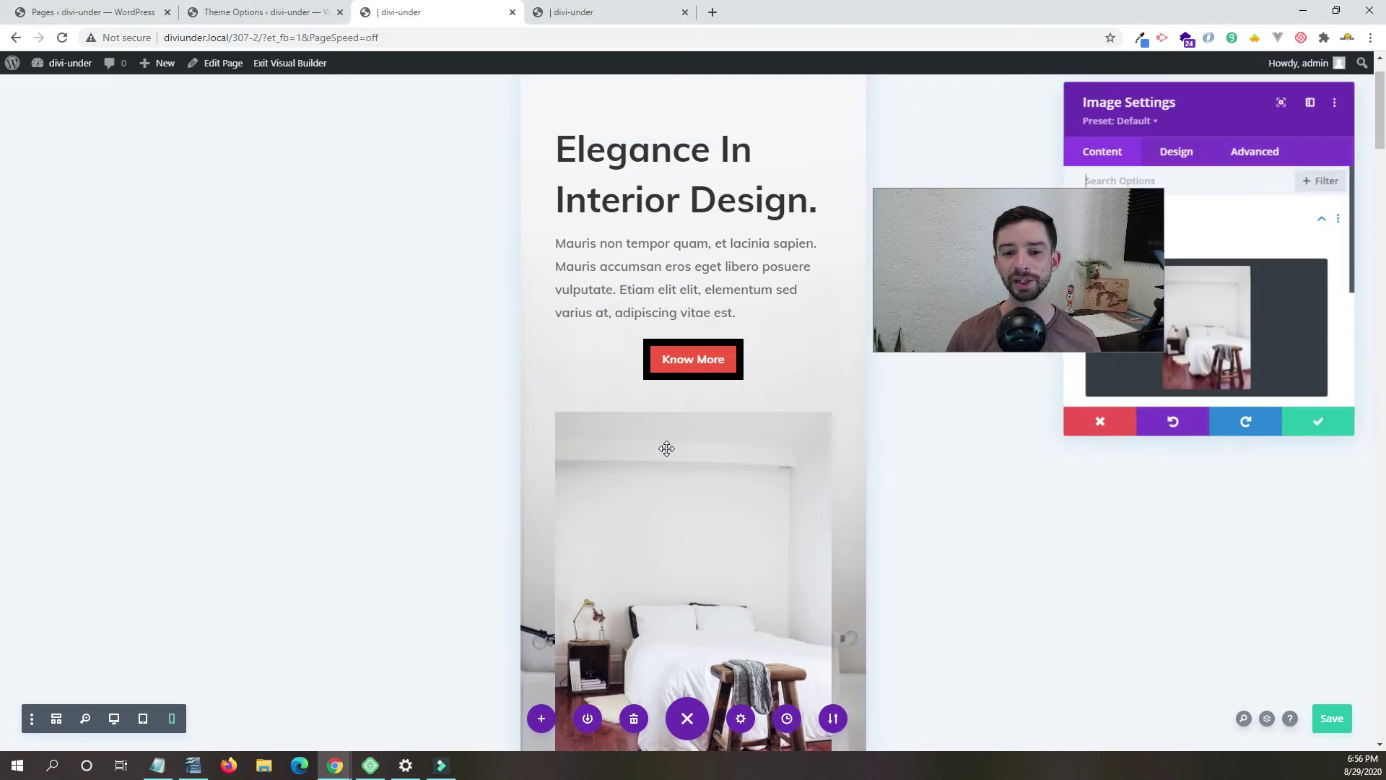
click(1255, 150)
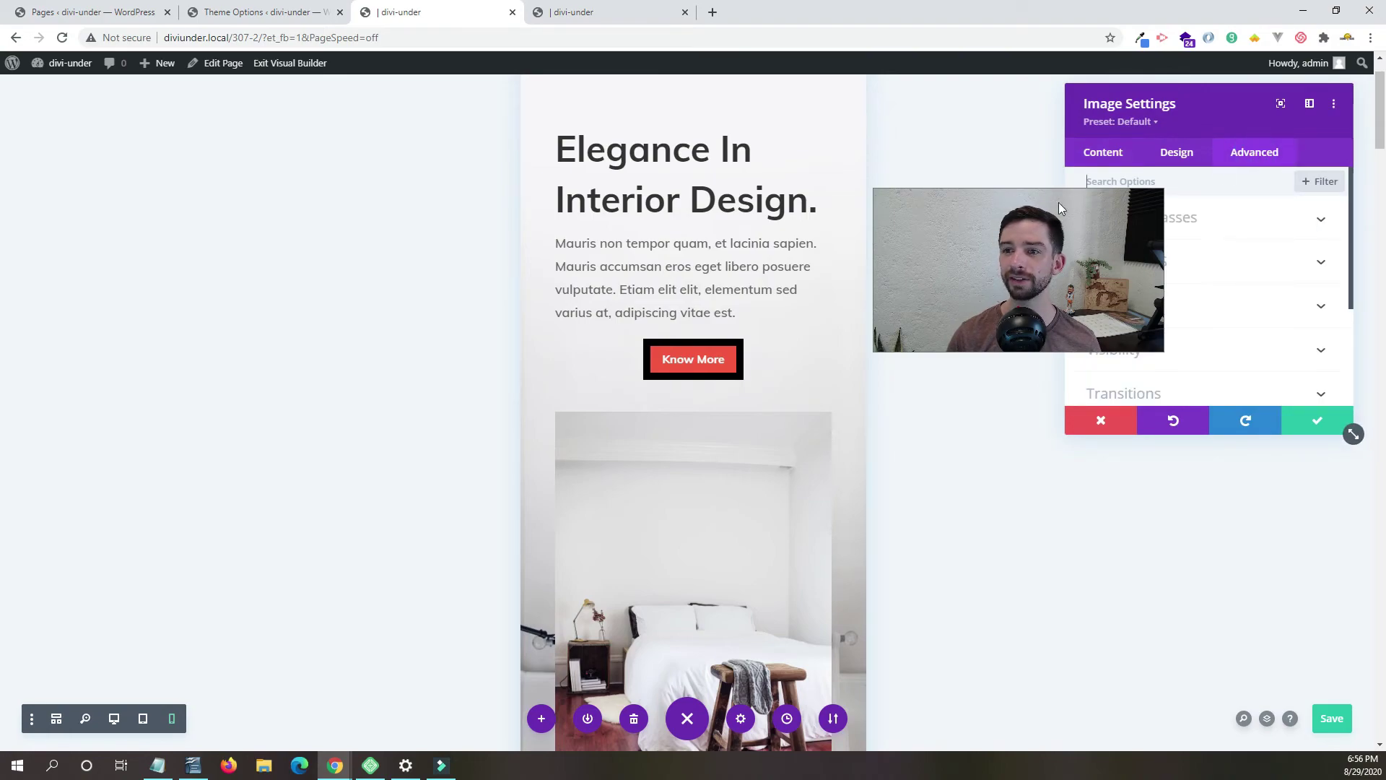
click(1157, 220)
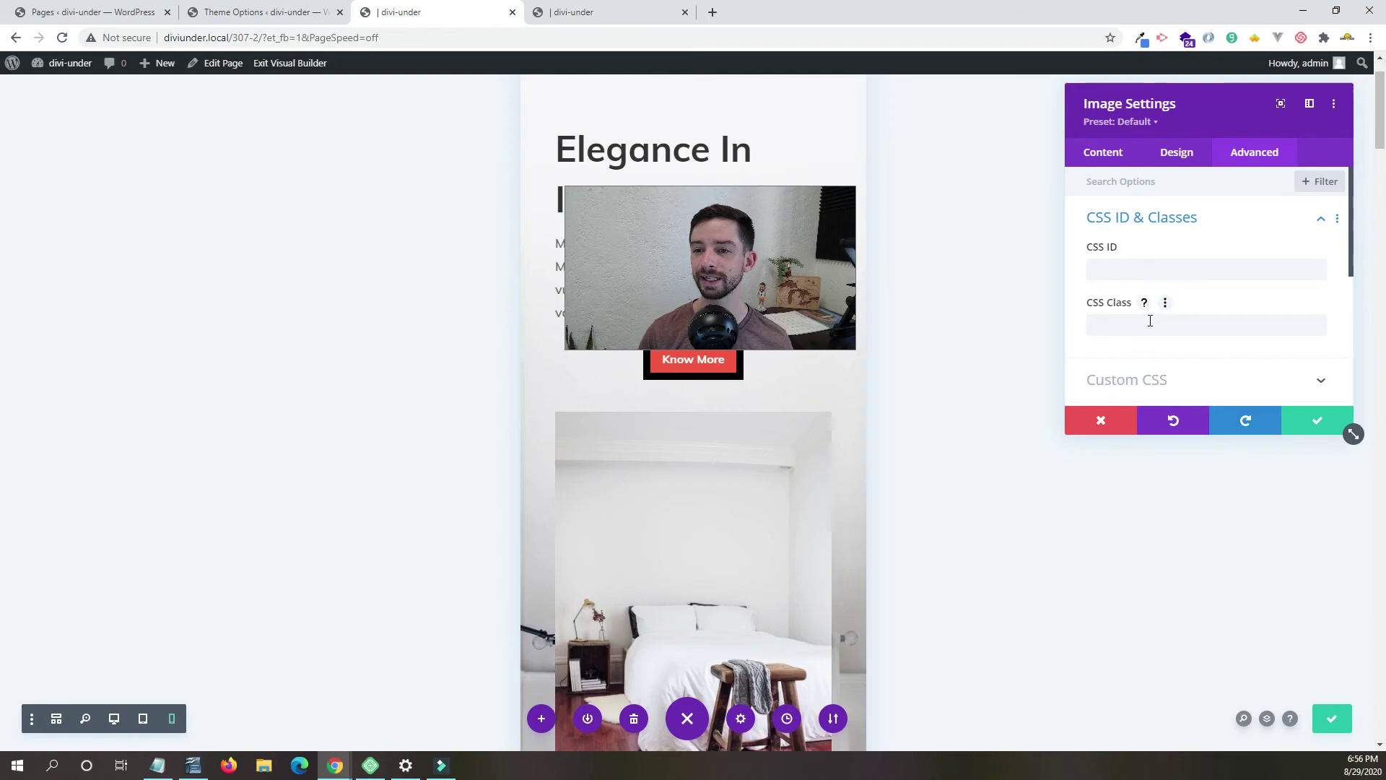
scroll(1151, 311, down, 2)
click(1132, 232)
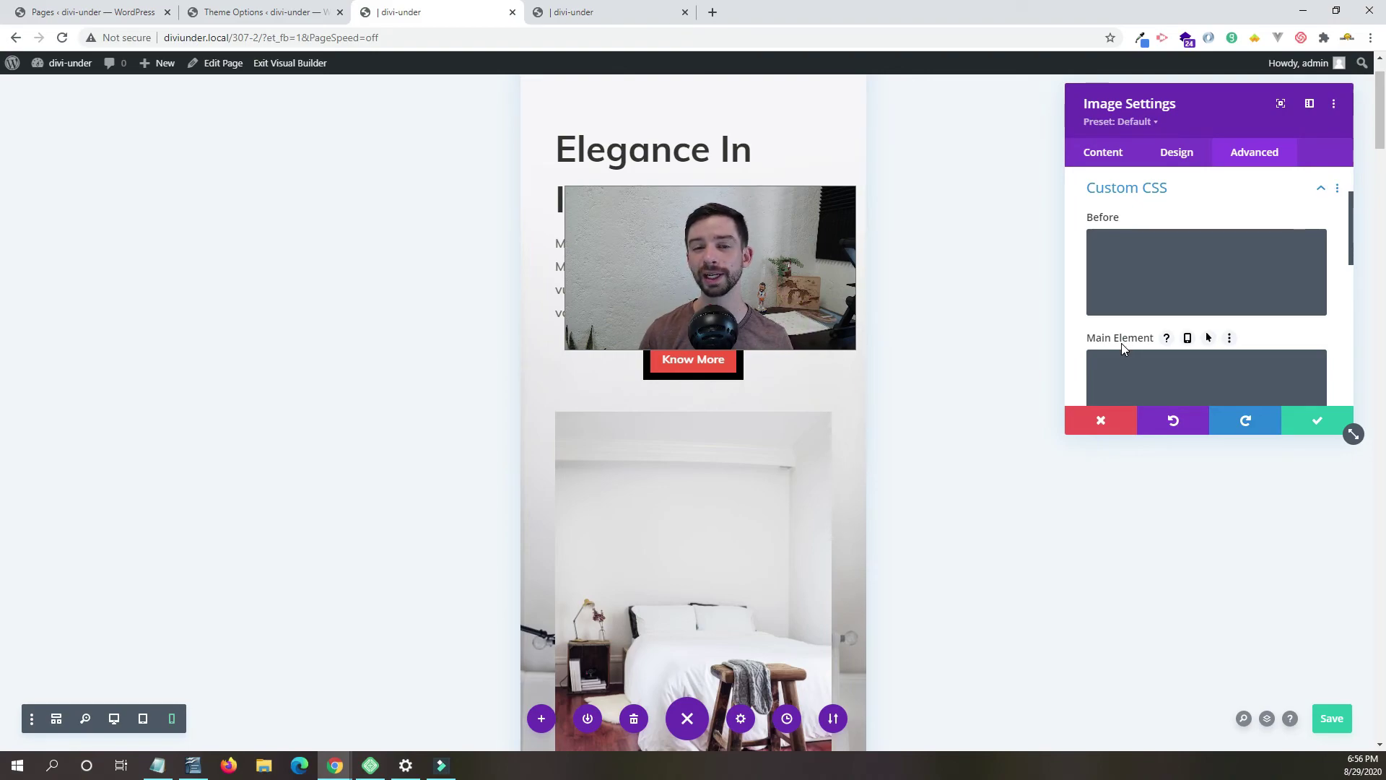
click(1324, 431)
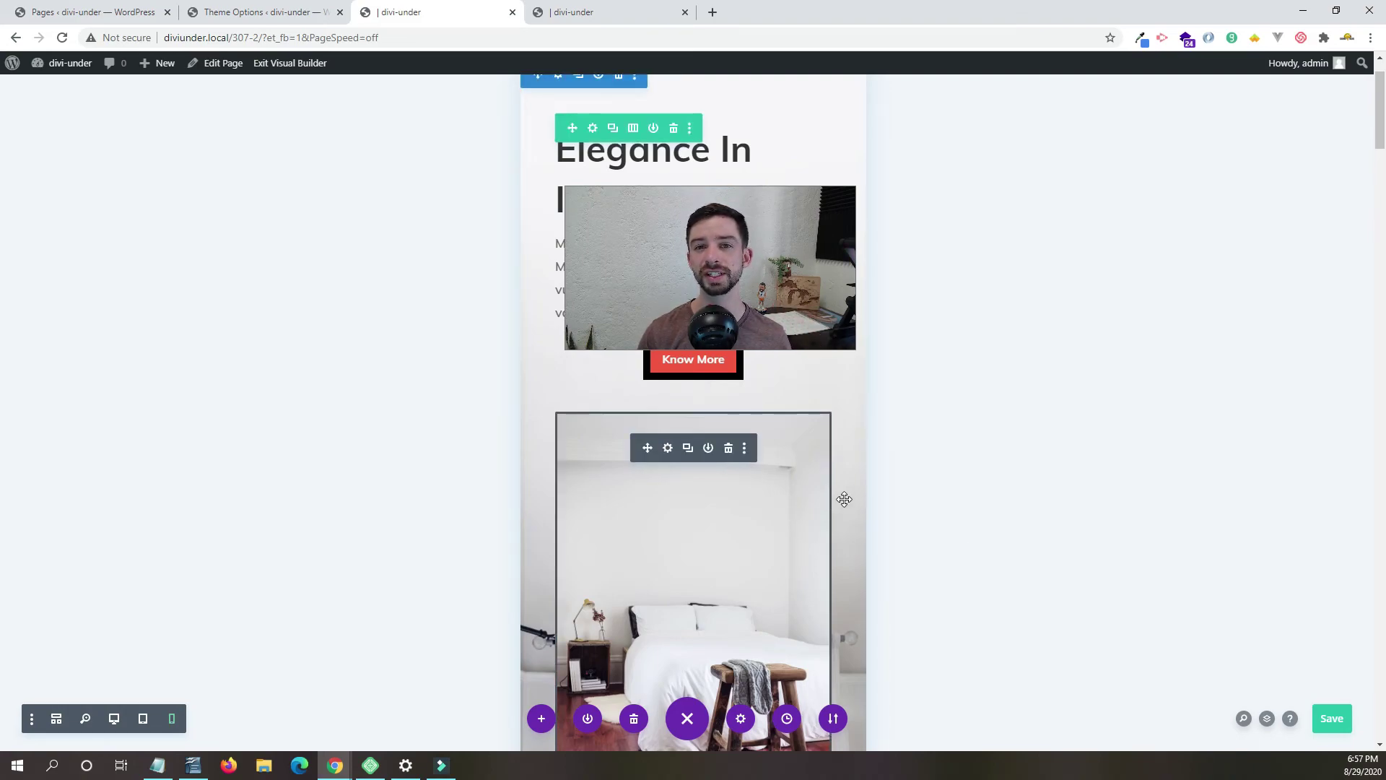
On the live page, inspect the bedroom image beside "We Make Interiors Exceptional" and highlight its .et_pb_image img selector.
click(578, 12)
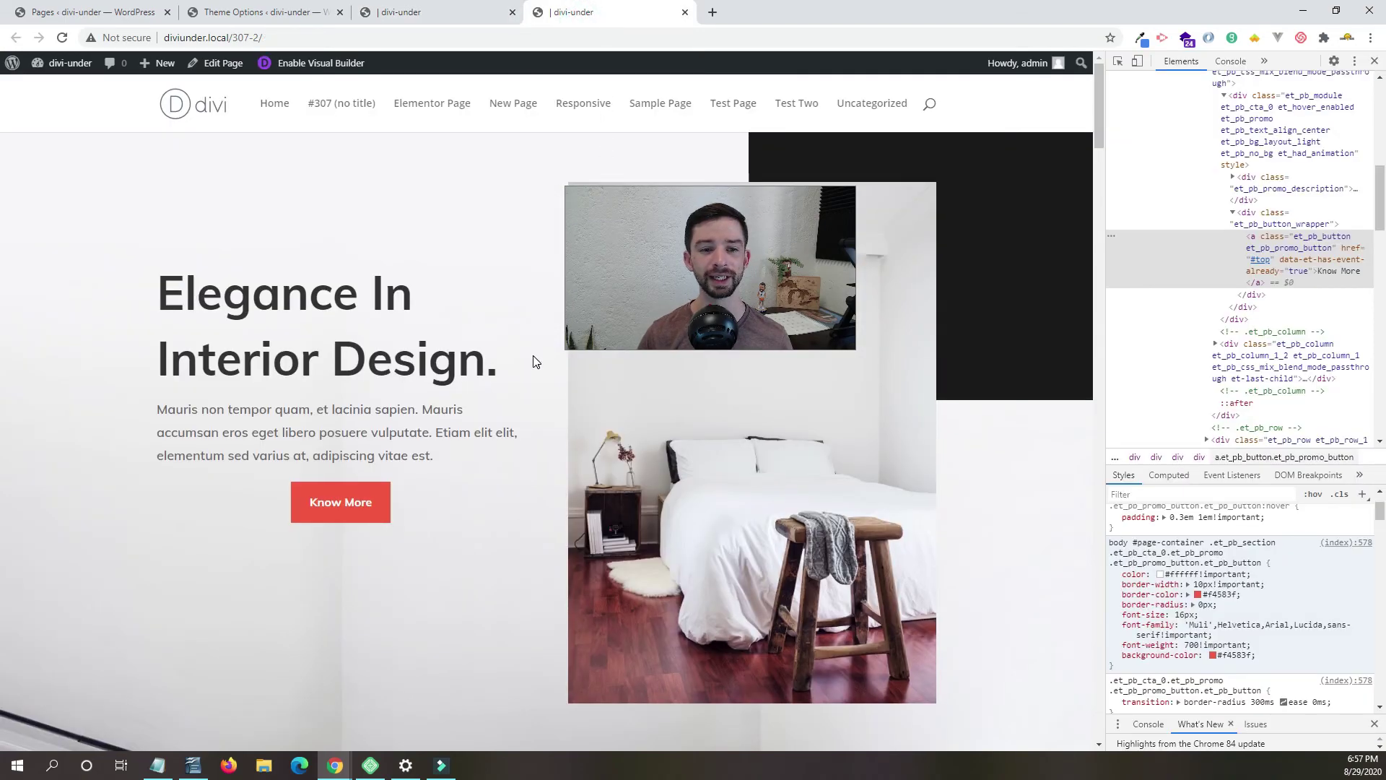
scroll(535, 361, down, 6)
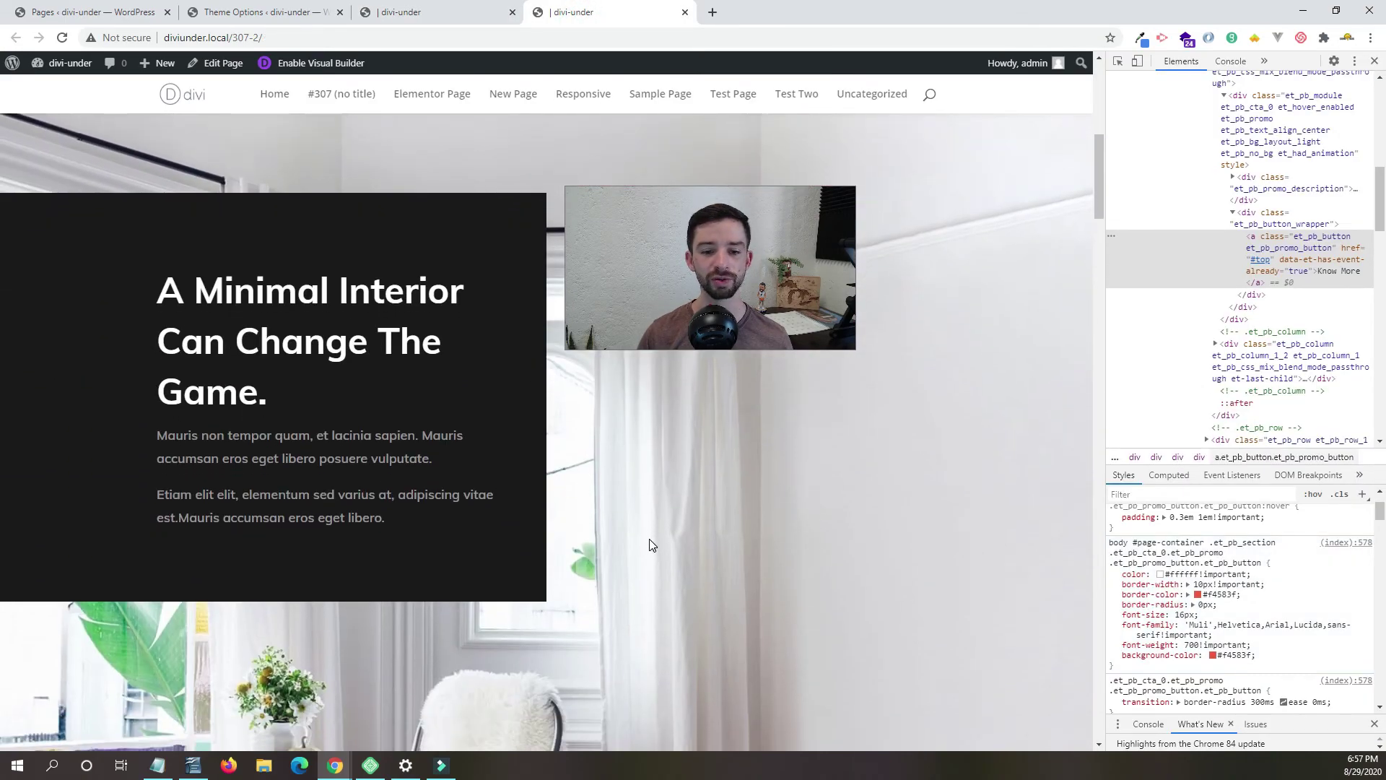
scroll(649, 545, down, 10)
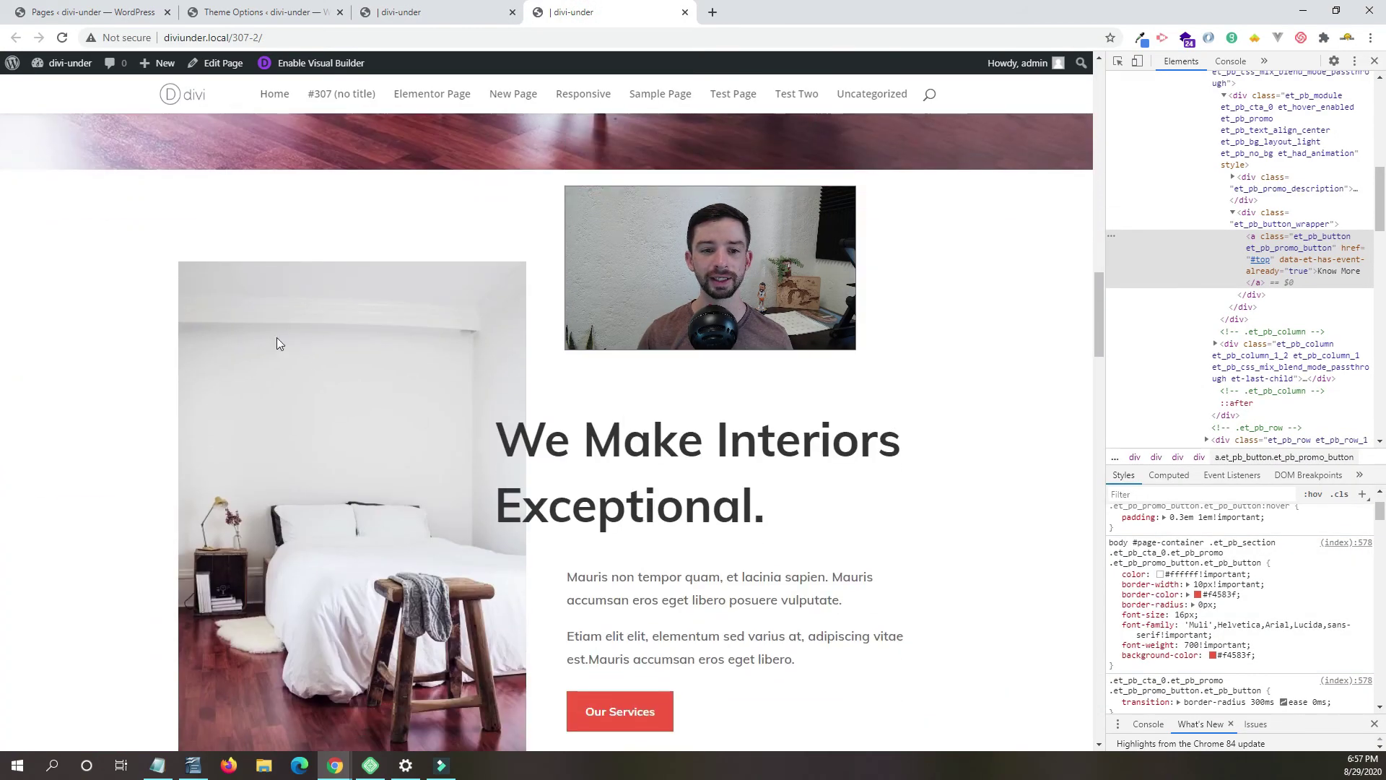
right_click(291, 348)
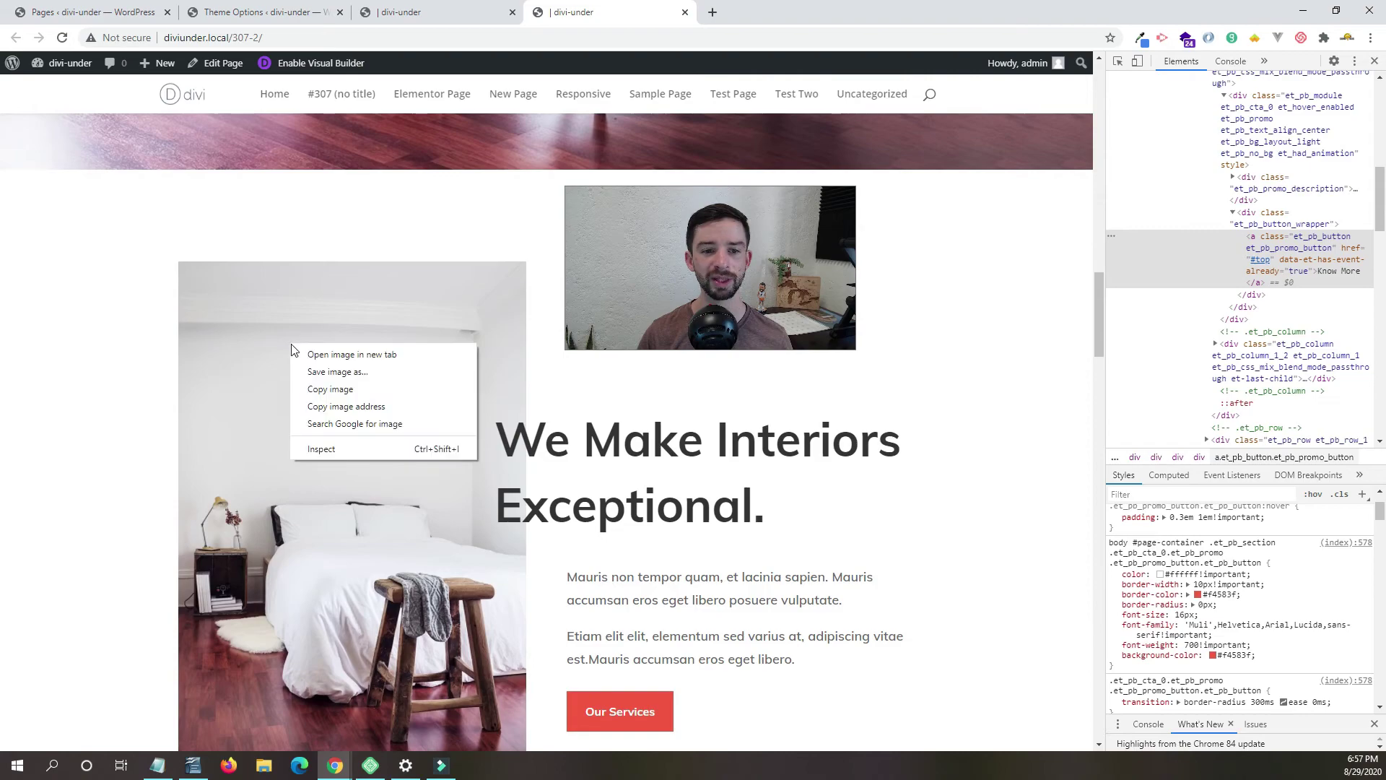
click(351, 450)
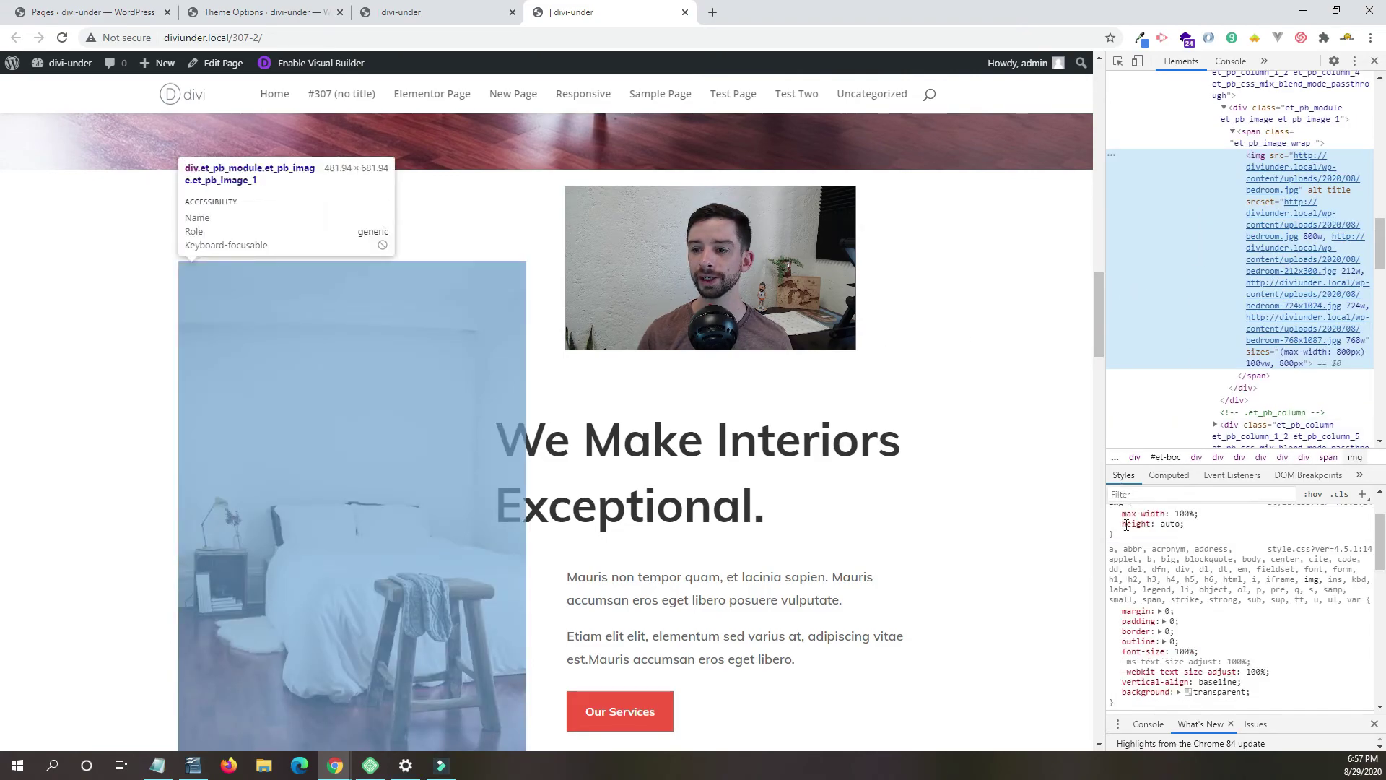
scroll(1251, 578, up, 2)
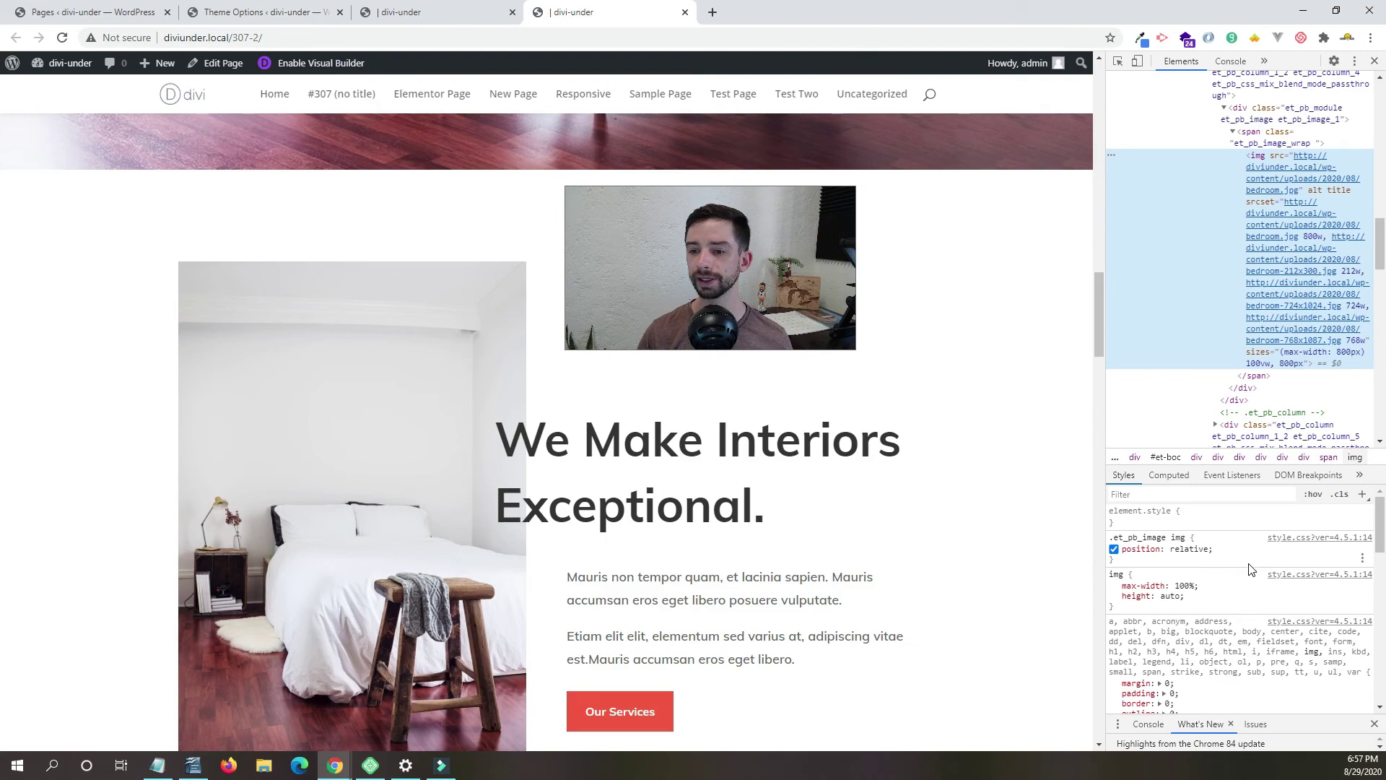
click(1162, 539)
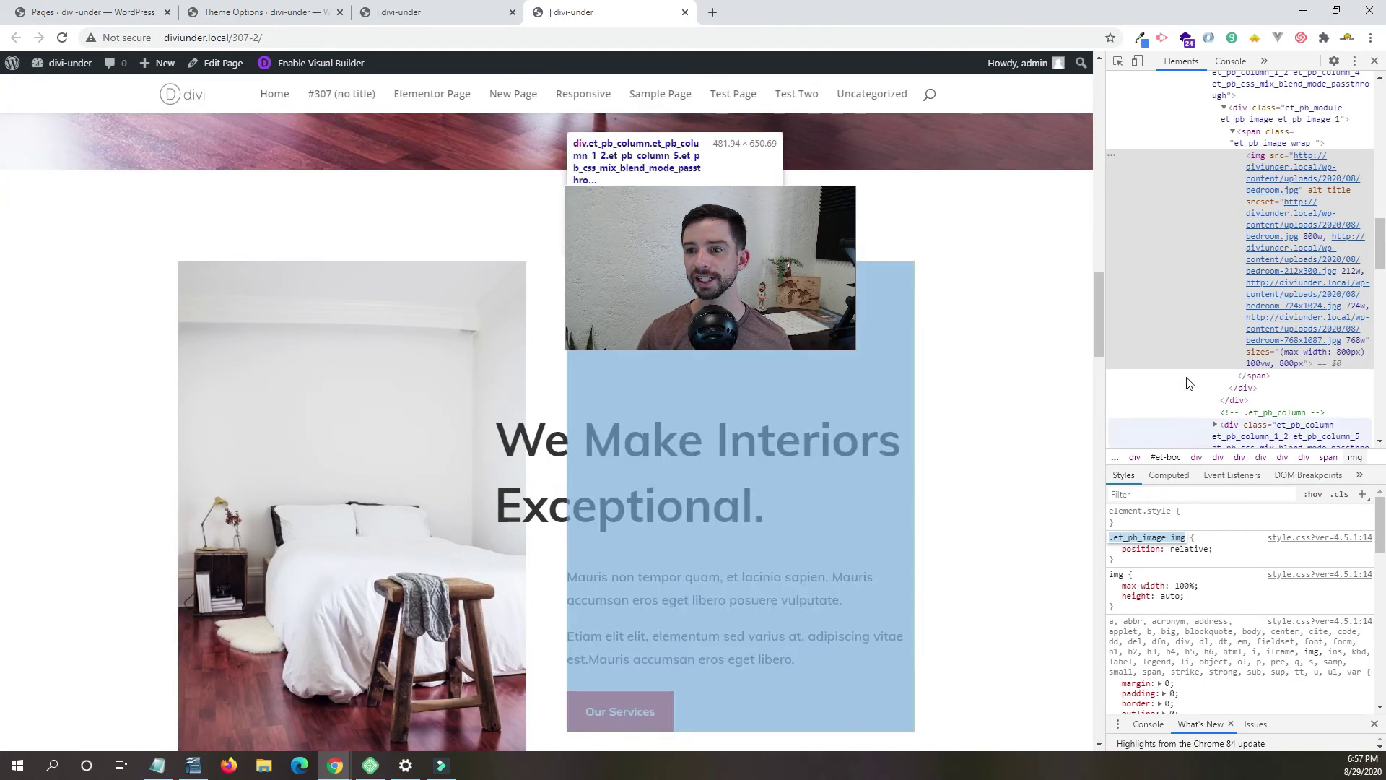
Examine the class attribute of the section containing the image, including et_pb_section_1.
scroll(1207, 298, up, 3)
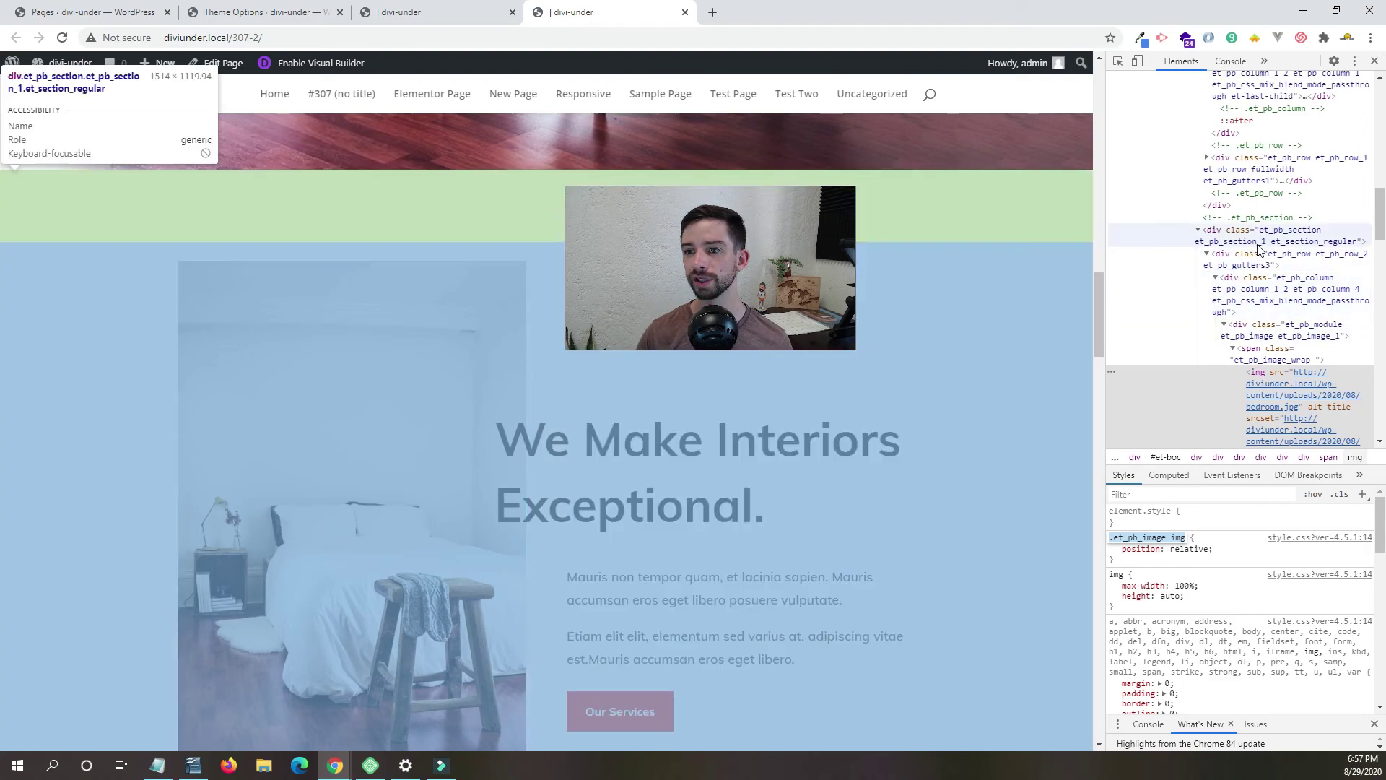
click(1258, 248)
double_click(1262, 243)
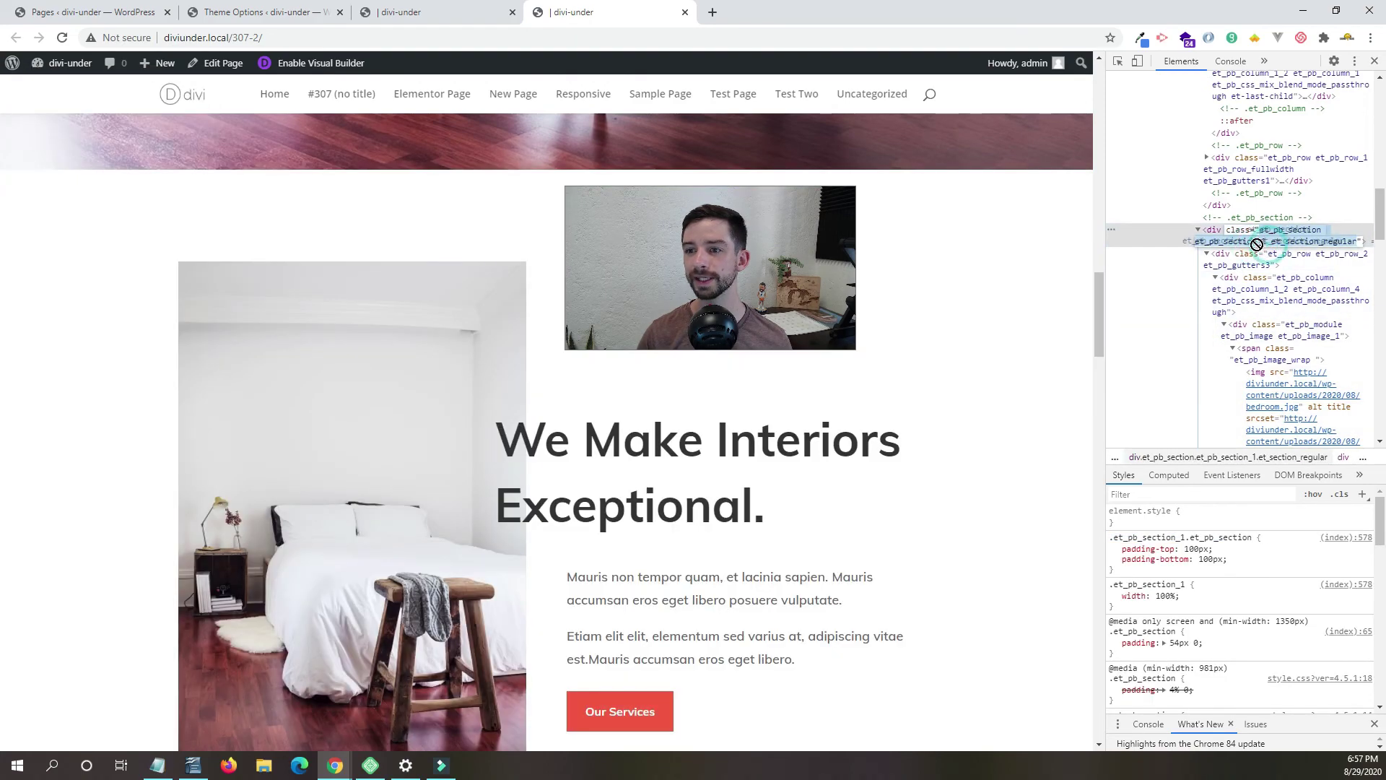
Inspect the bedroom image again and select its .et_pb_image img selector in the styles.
right_click(401, 522)
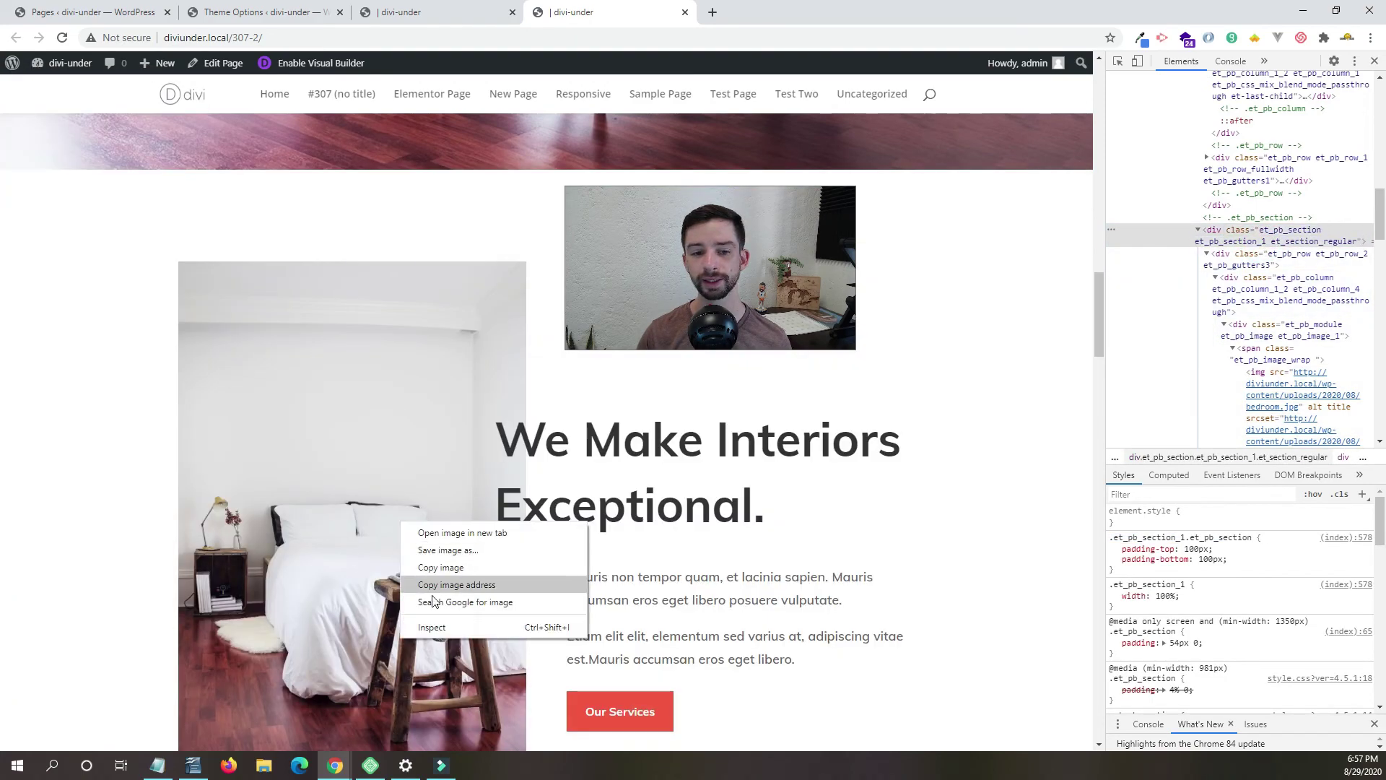
click(434, 626)
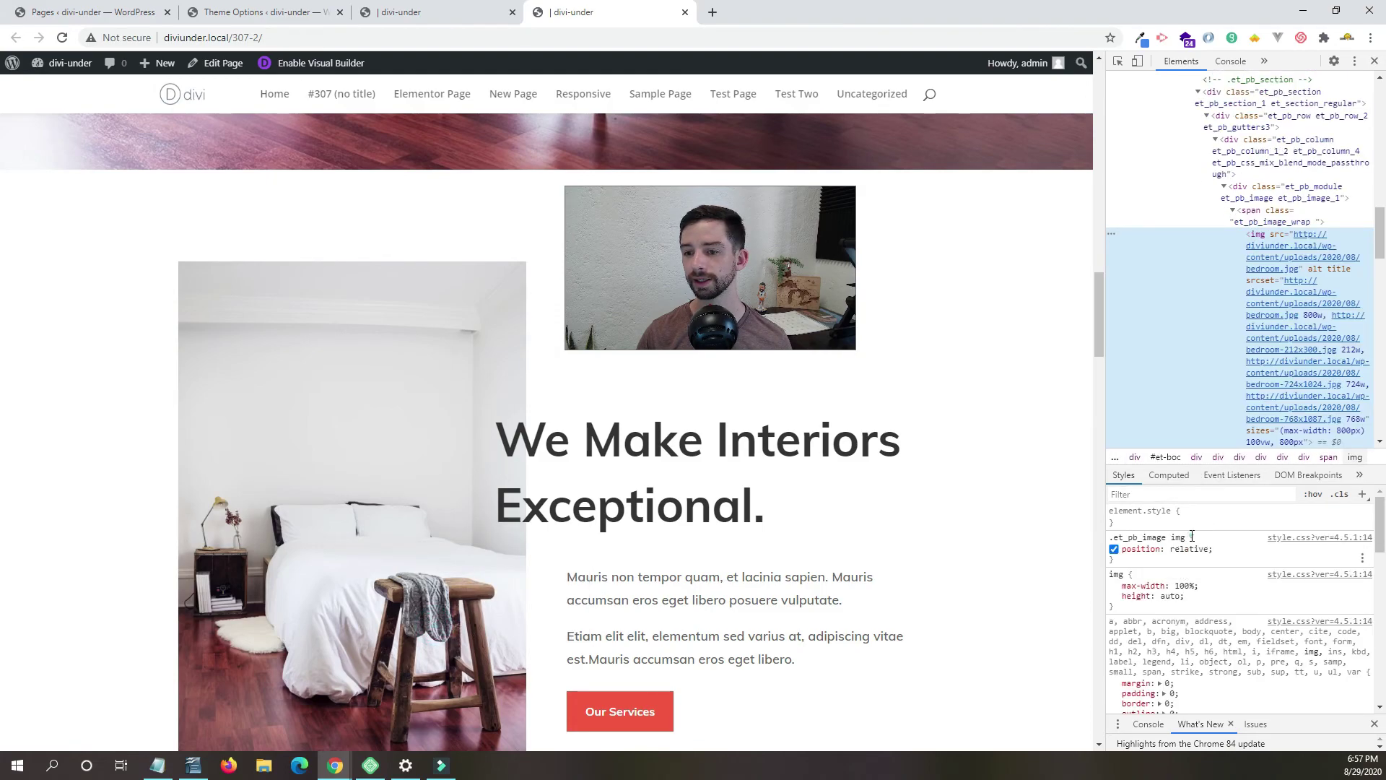
click(1136, 540)
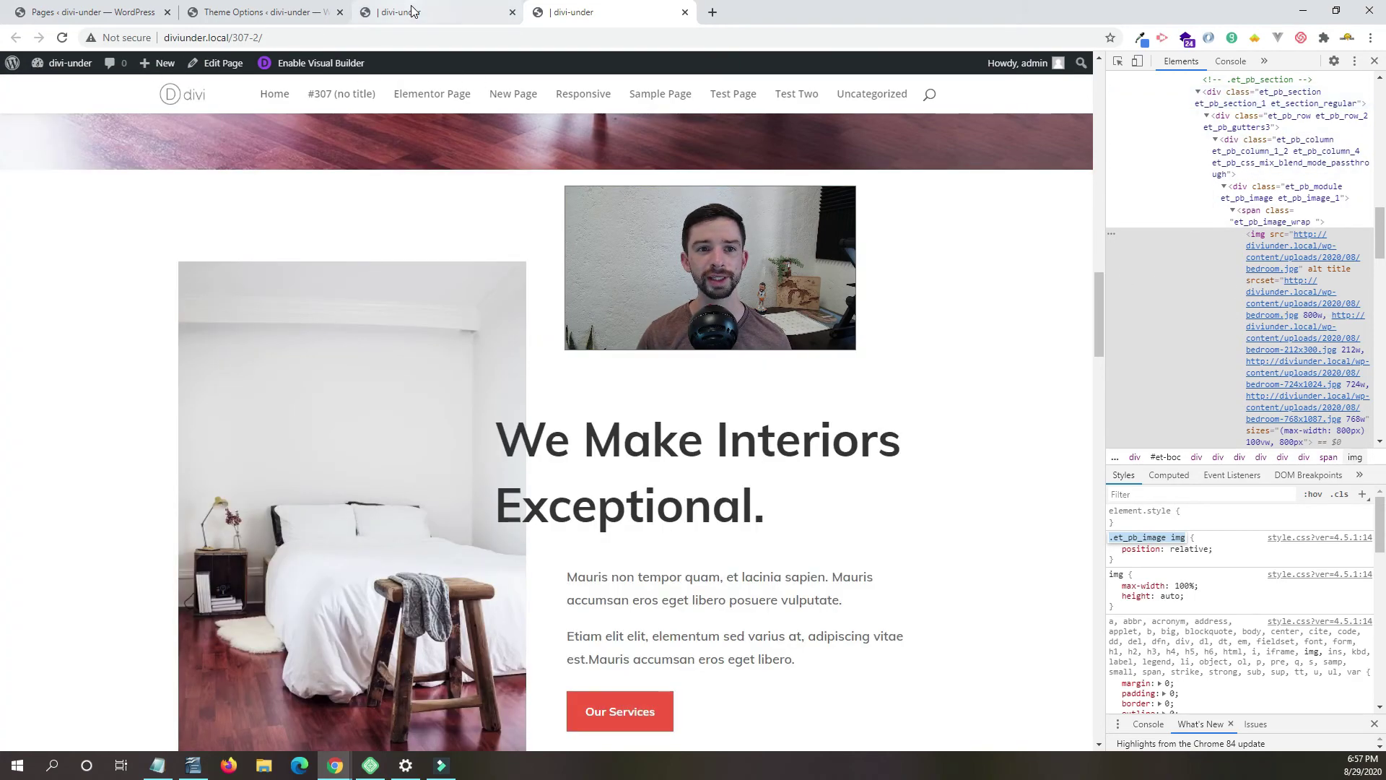
Return to the page in the Visual Builder and open the page-level Custom CSS at the end of the existing media query.
click(405, 12)
scroll(718, 715, up, 1)
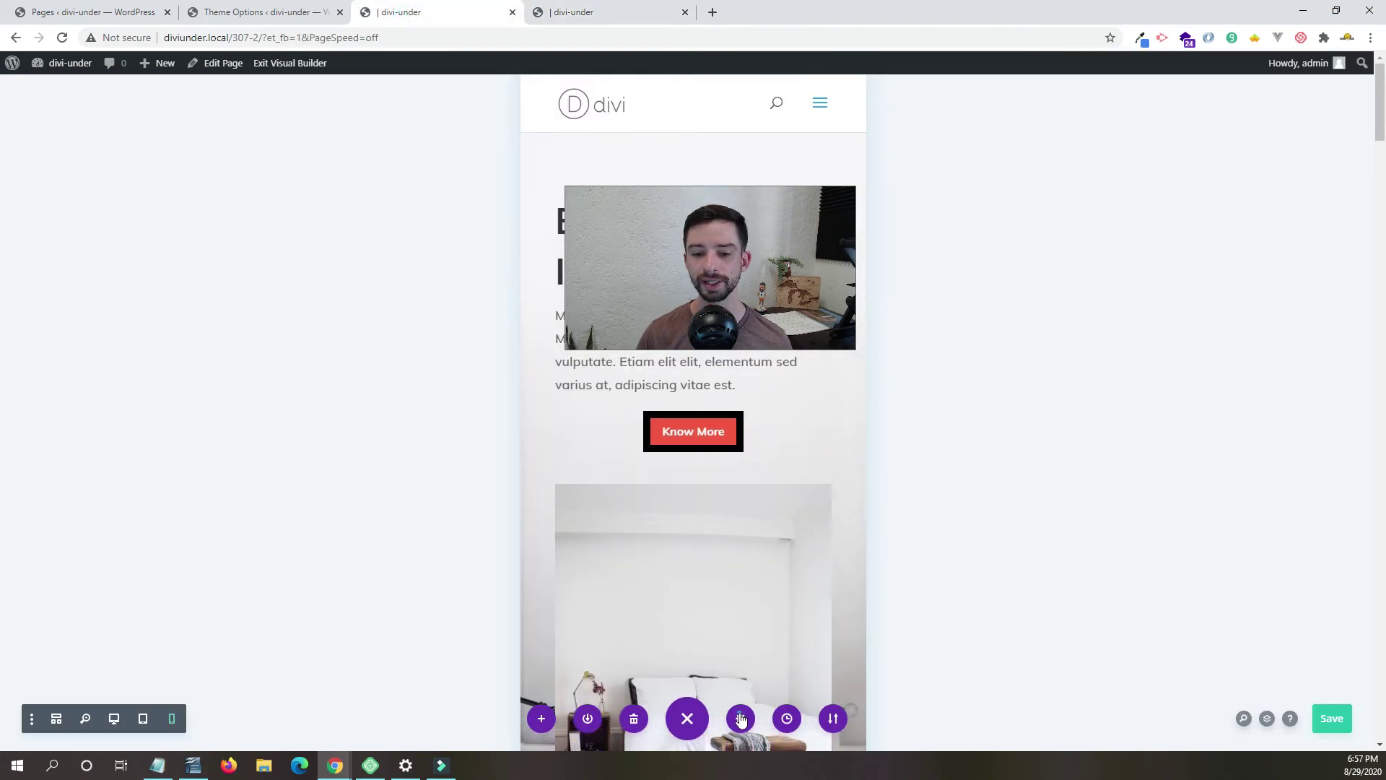
click(741, 719)
click(1255, 137)
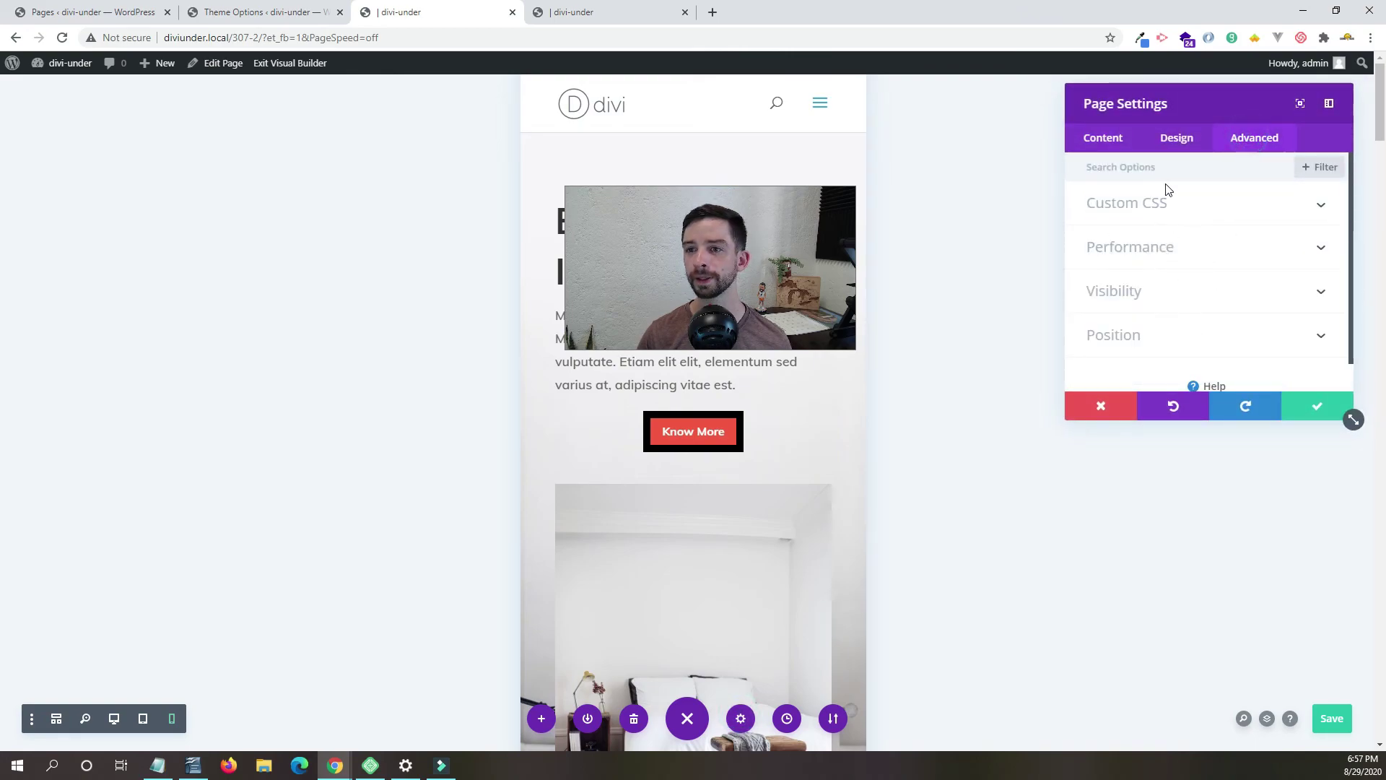
click(1160, 204)
click(1153, 340)
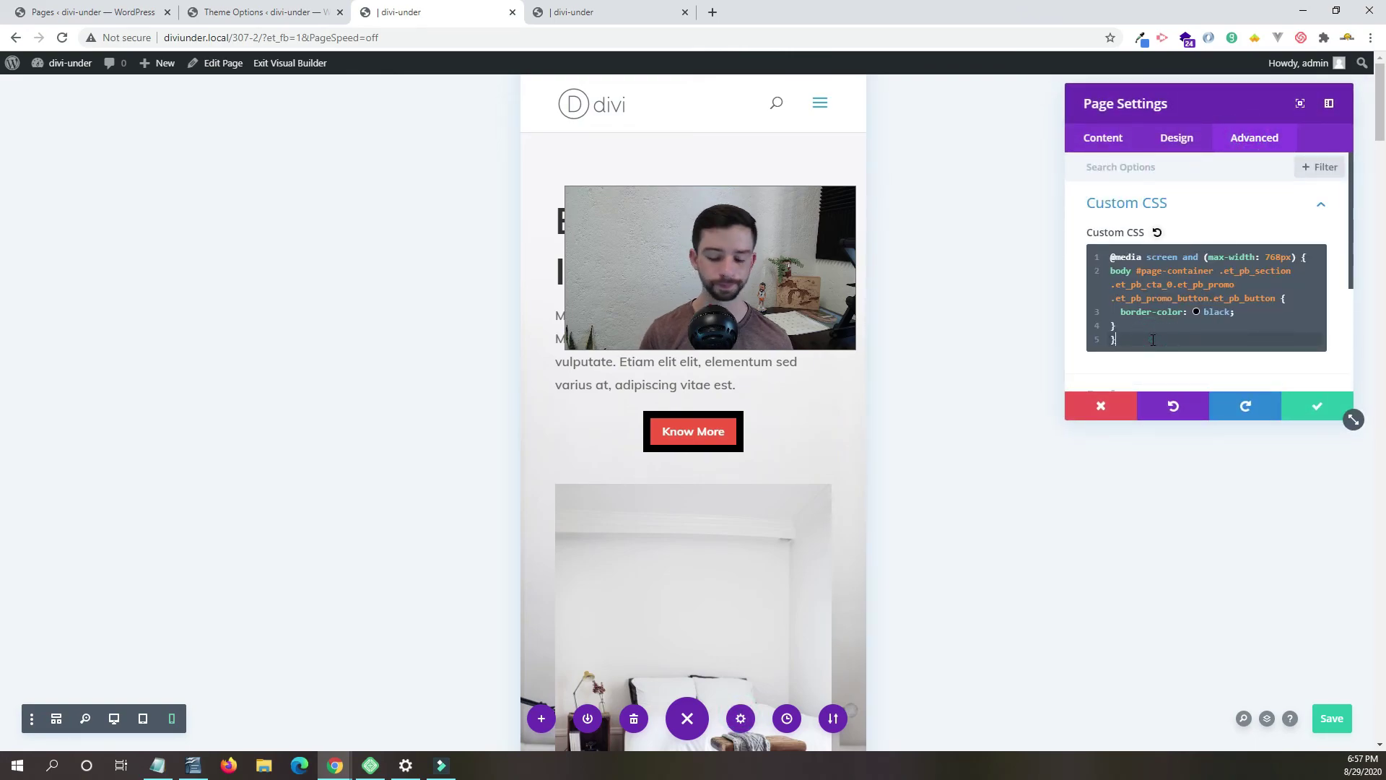
Add a page CSS rule for .et_pb_section_1 .et_pb_image img with border: 3px solid red; and save the page.
key(Return)
key(Return)
text(.et_pbn)
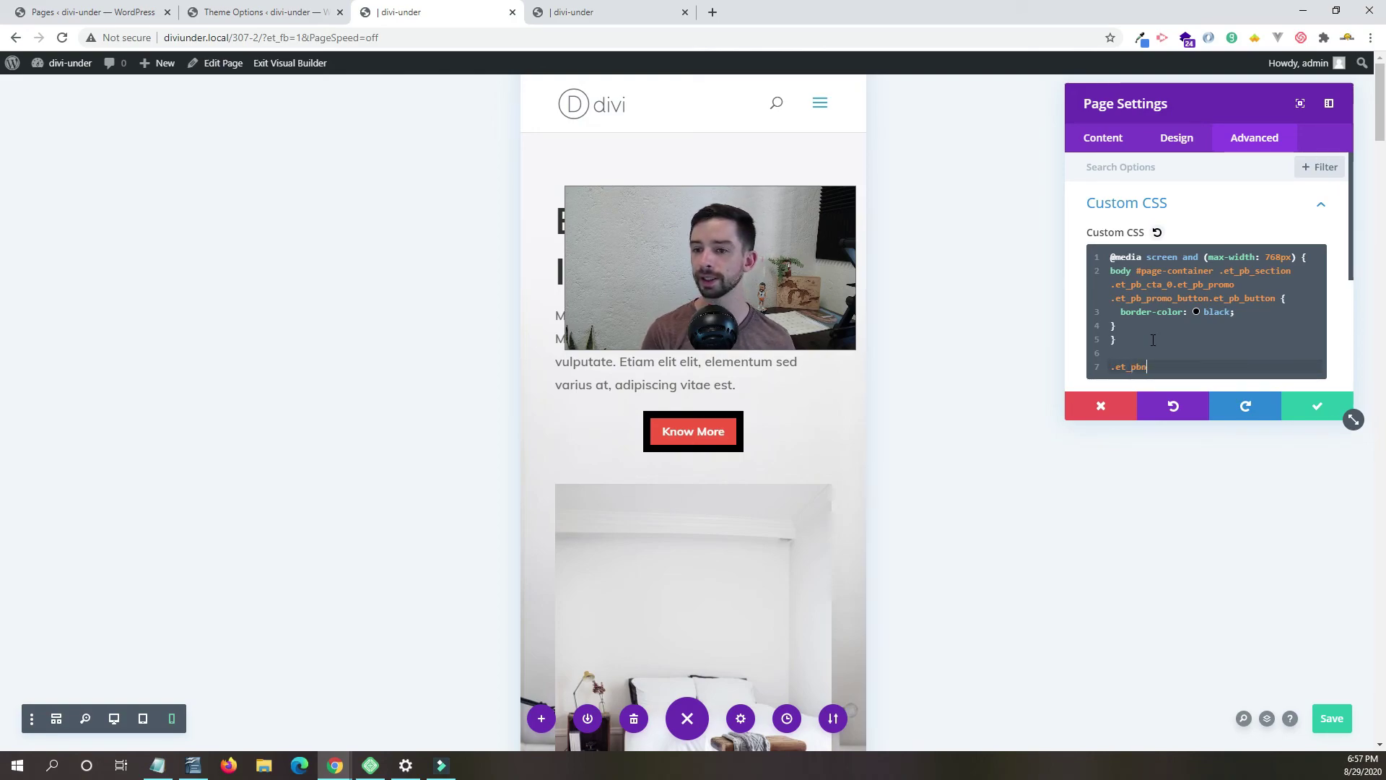
text(section_1 .)
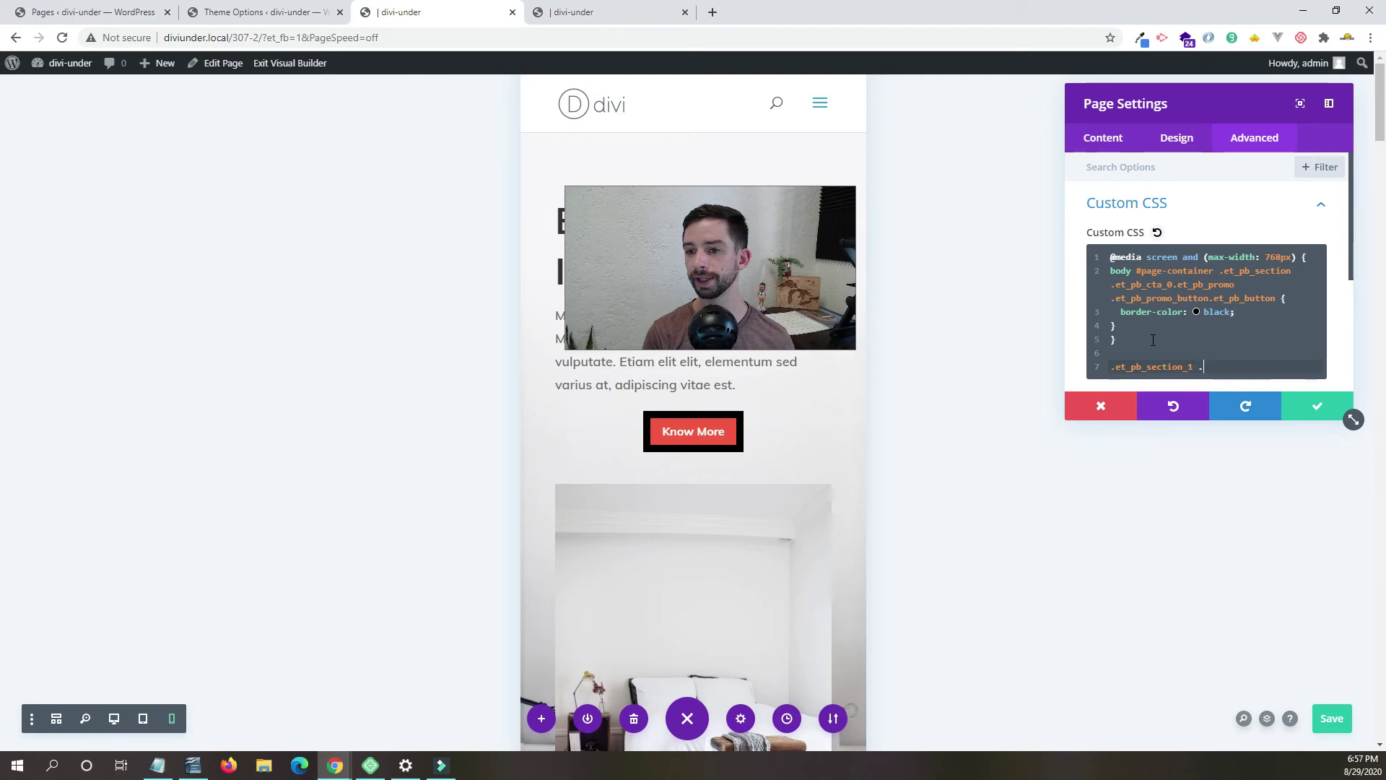
text(.et_pb_image img {)
key(Return)
text(border)
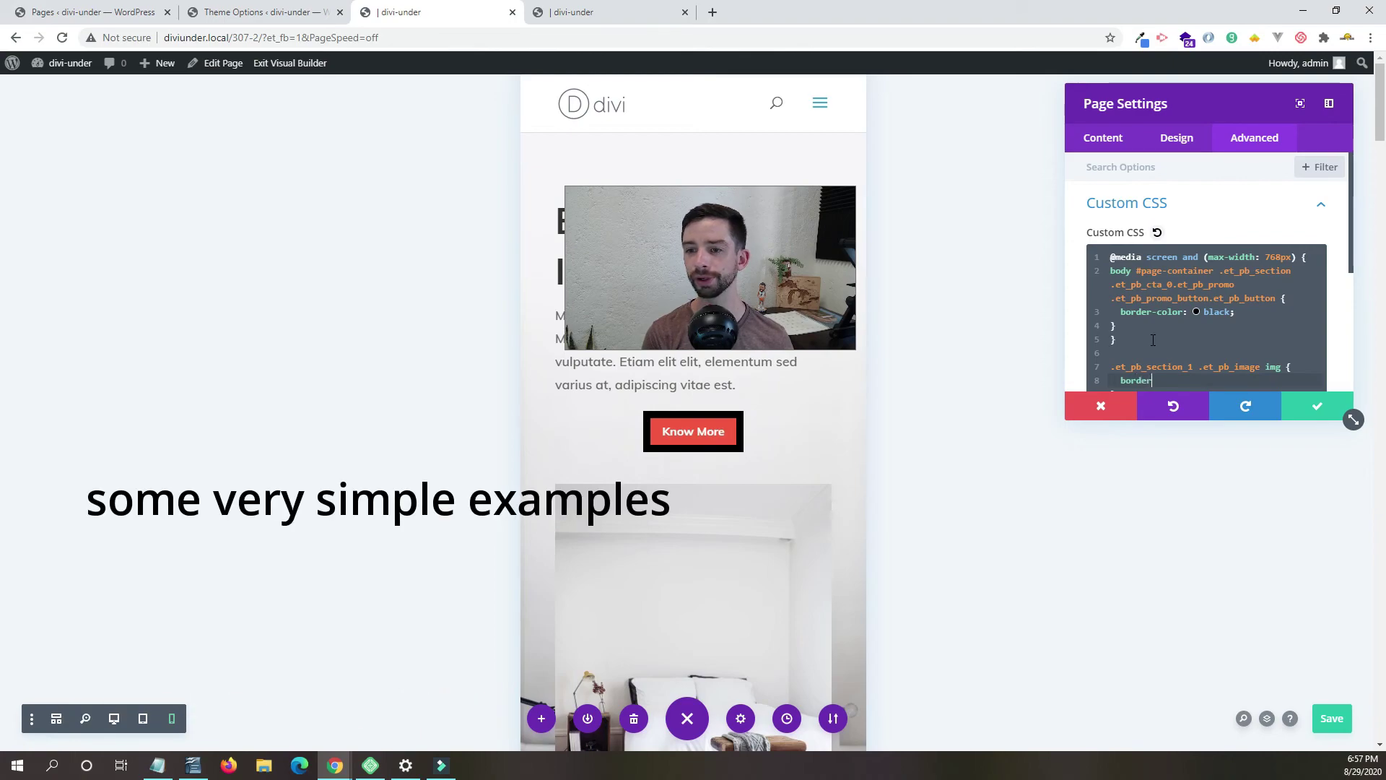
text(: 3px solid red;)
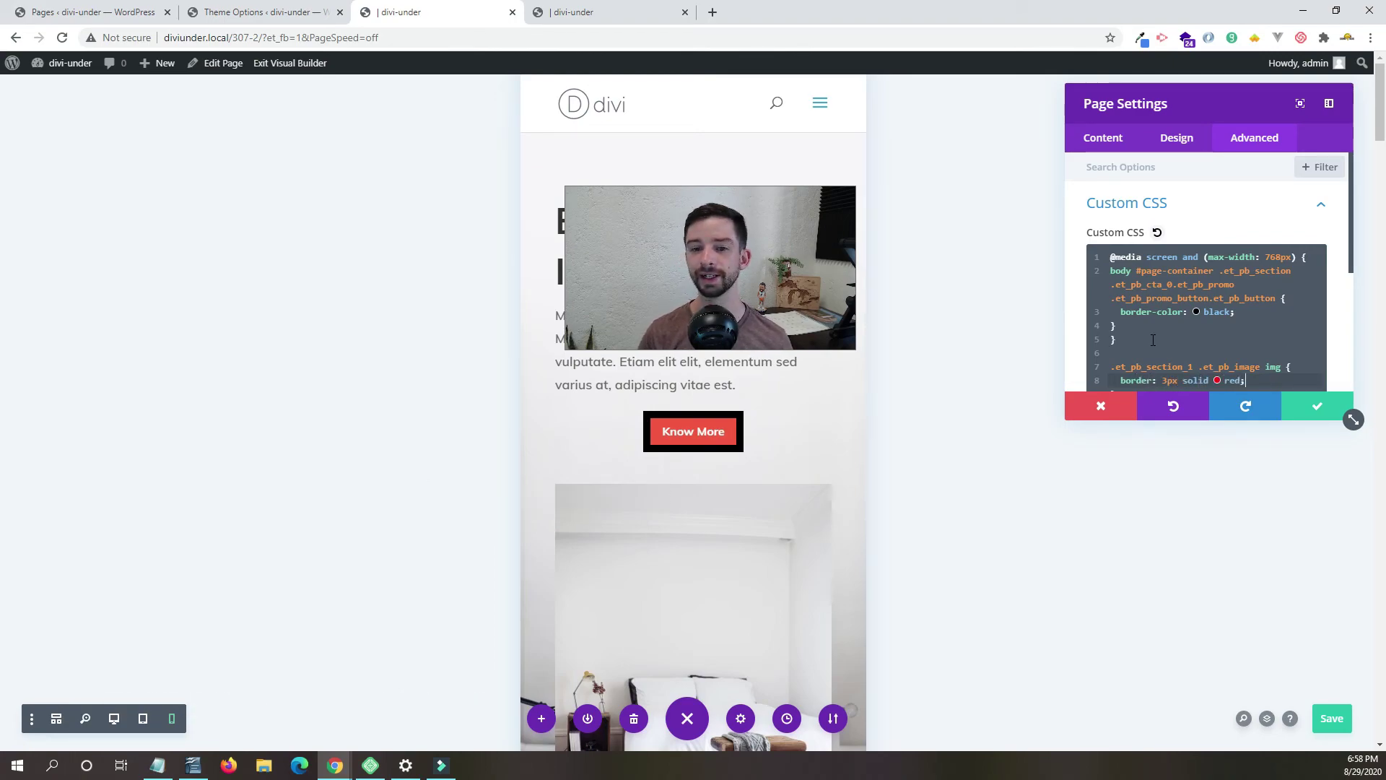
click(1321, 410)
click(1331, 718)
Check the bedroom image above the "We Make" heading for the new border in the builder's phone preview.
click(560, 18)
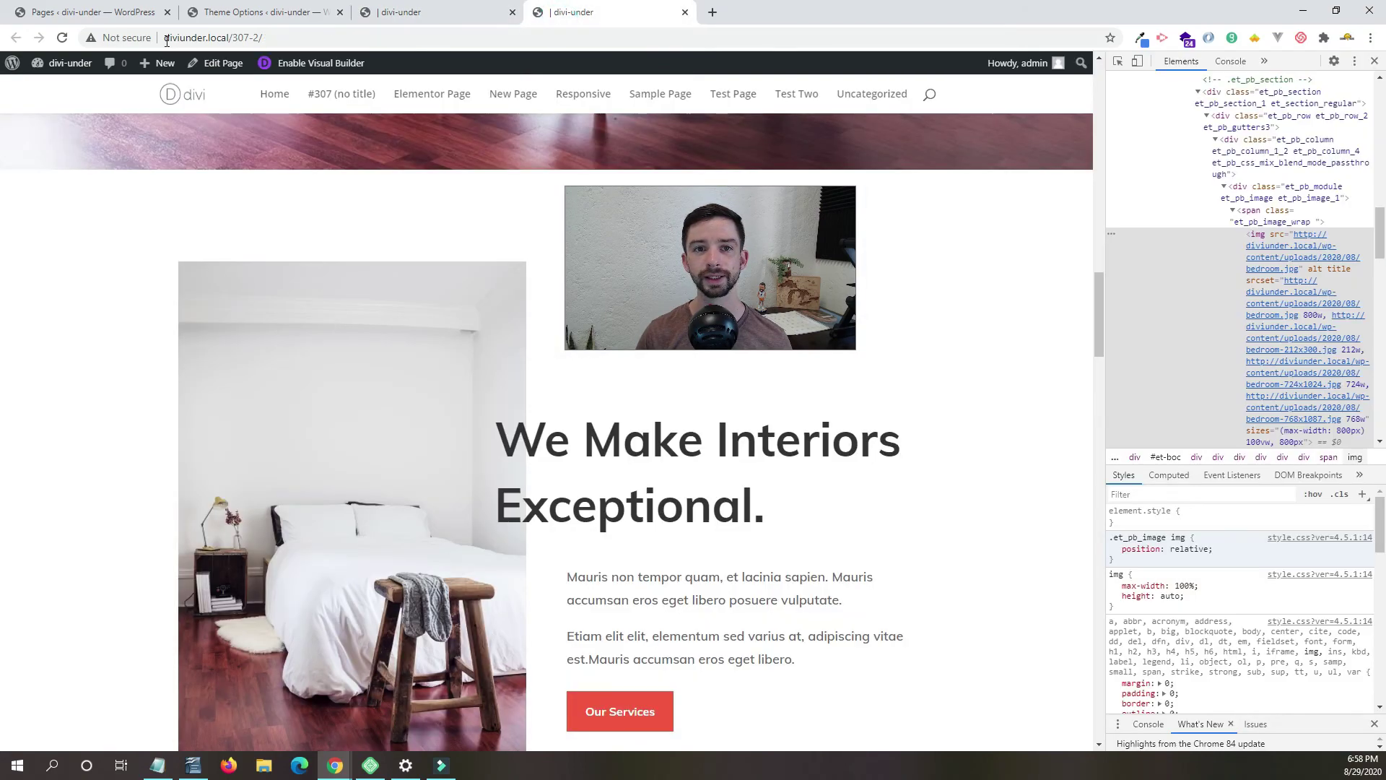
click(375, 10)
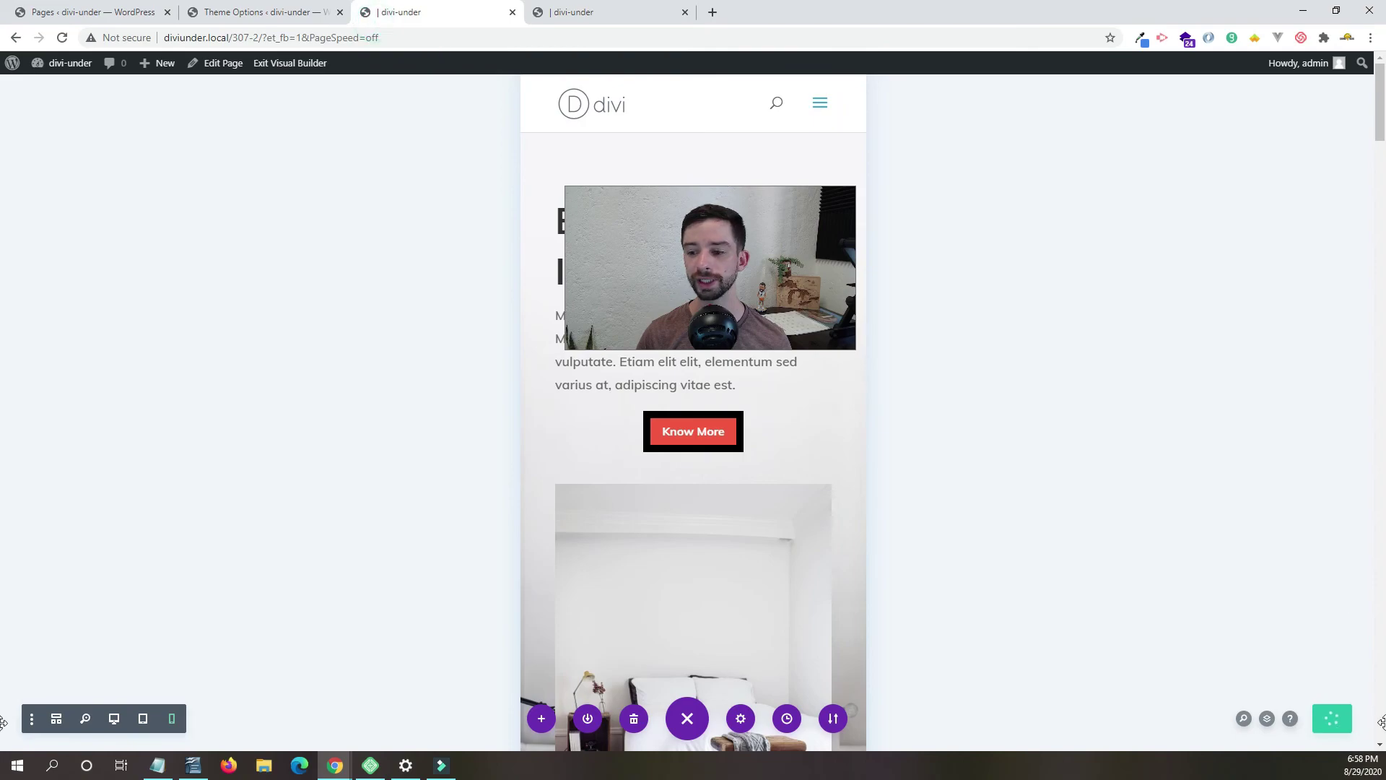
scroll(781, 624, down, 1)
scroll(781, 624, down, 8)
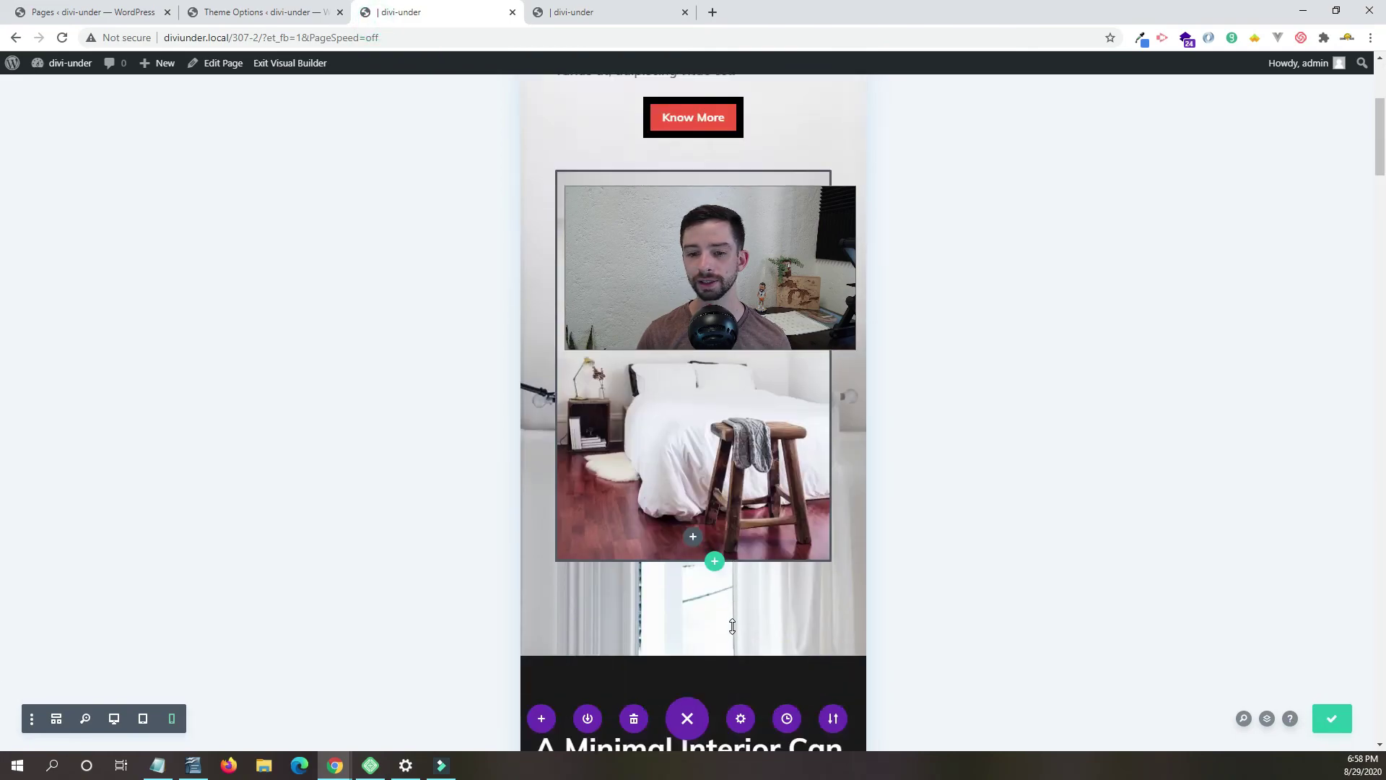
scroll(762, 623, up, 9)
scroll(762, 623, down, 12)
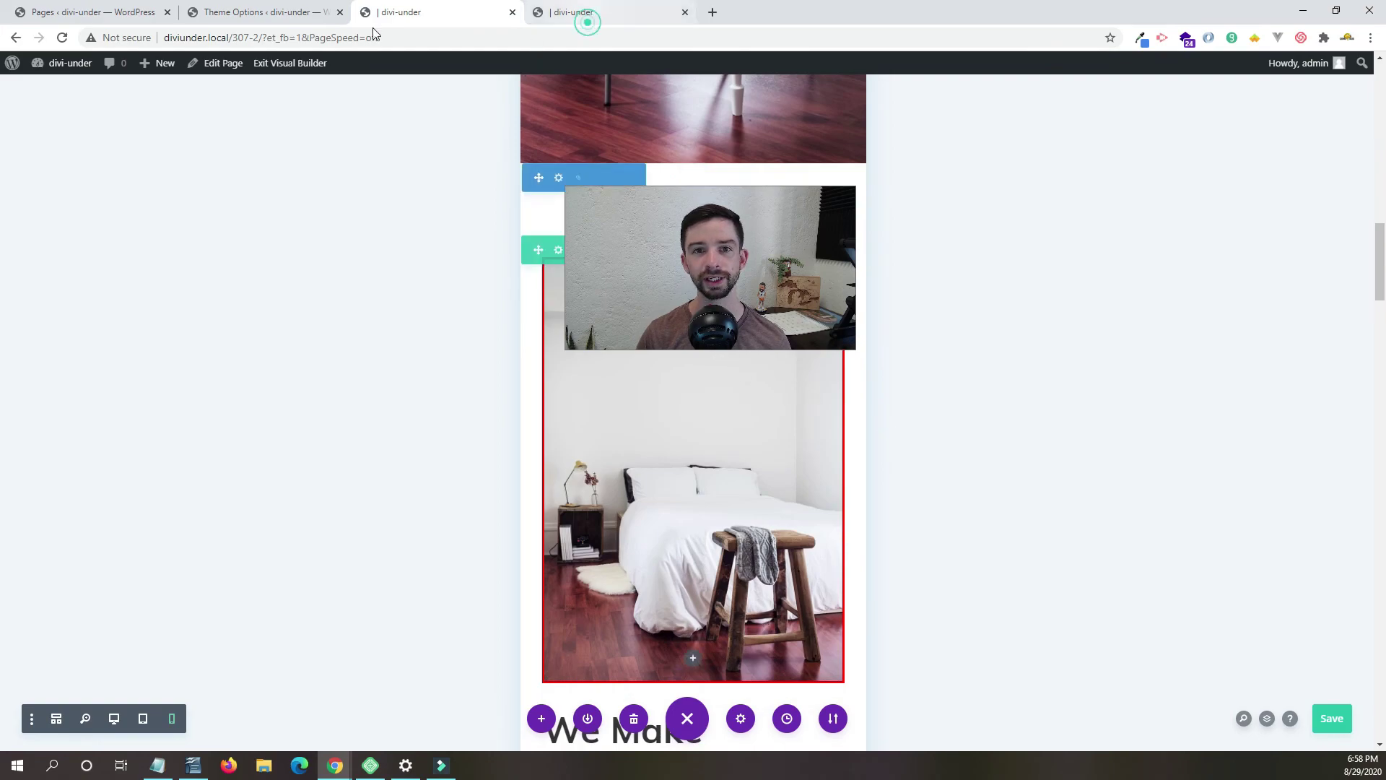
Reload the live page and check the border around the bedroom image beside "We Make Interiors Exceptional".
click(587, 13)
click(62, 37)
scroll(568, 447, down, 12)
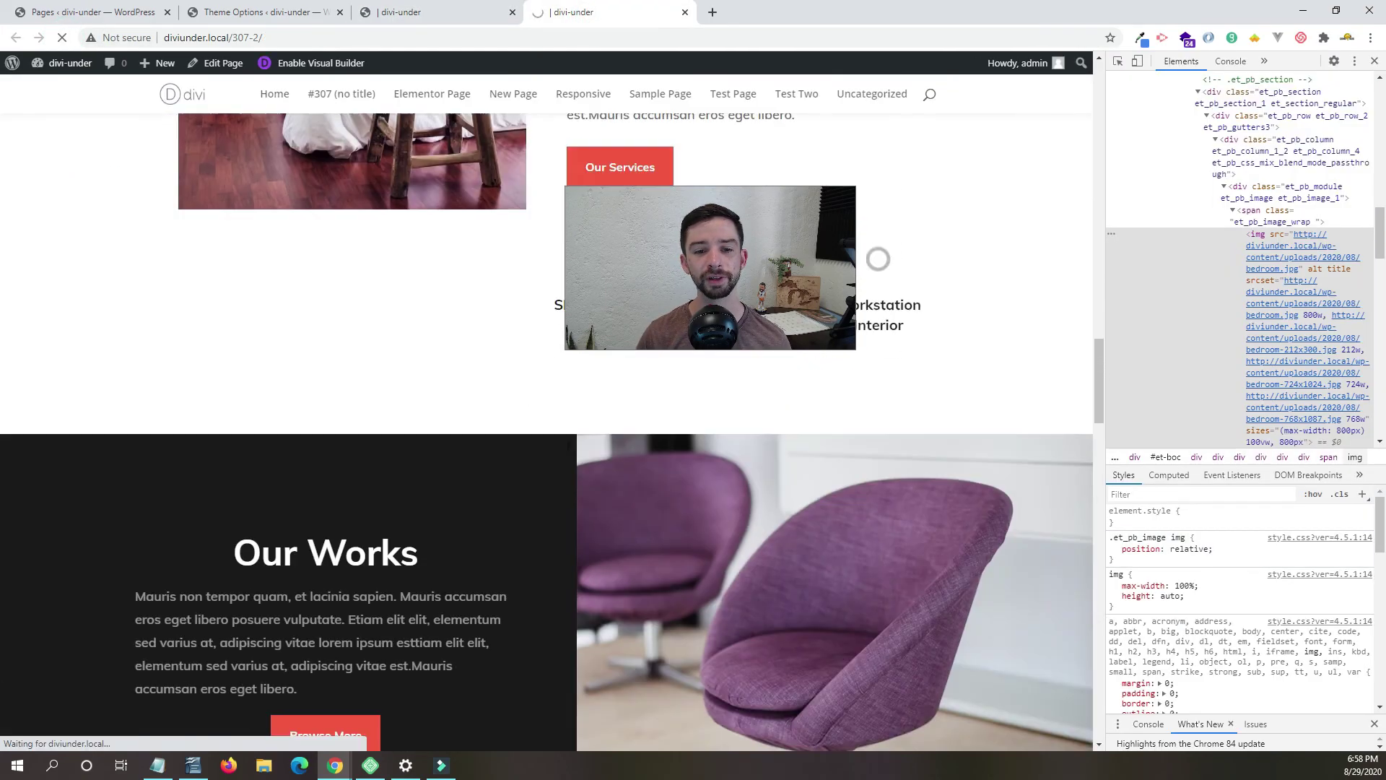
scroll(567, 452, down, 8)
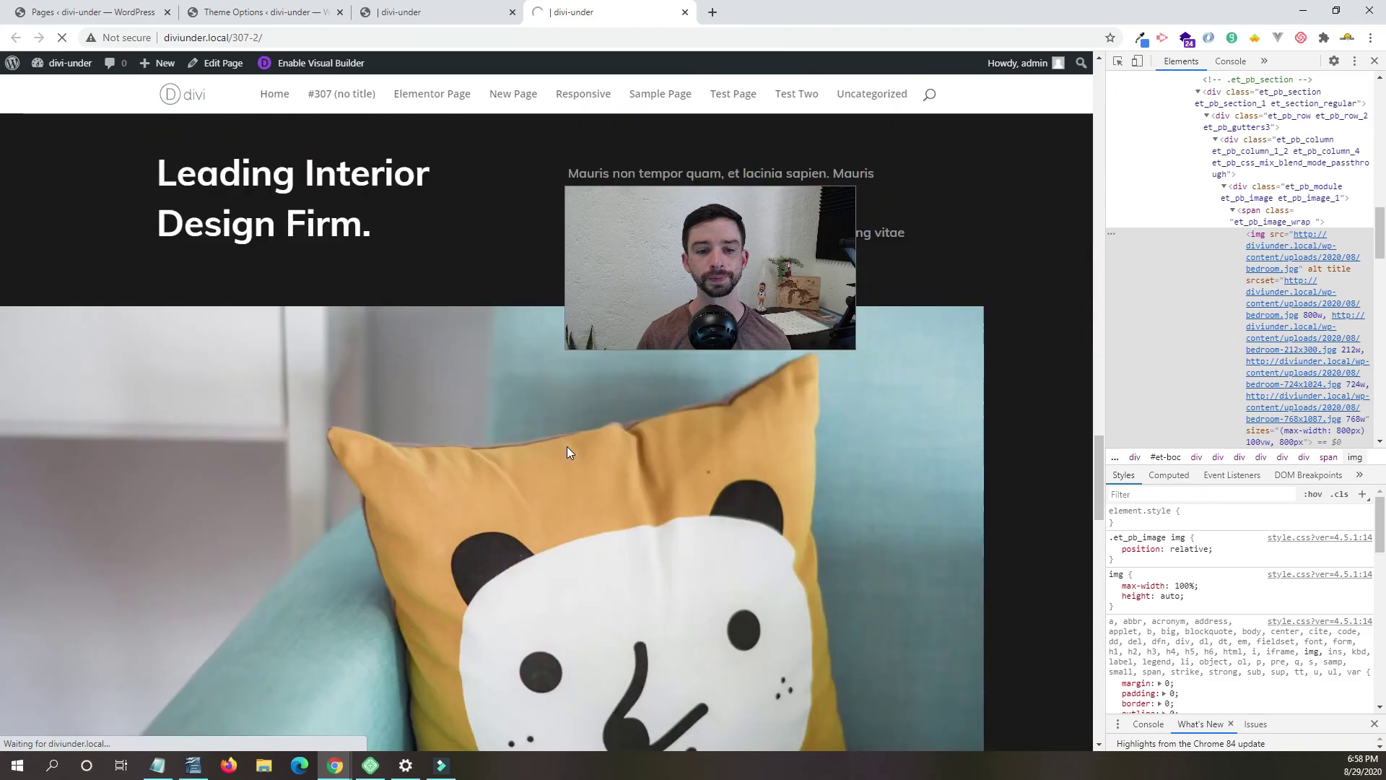
scroll(567, 452, up, 16)
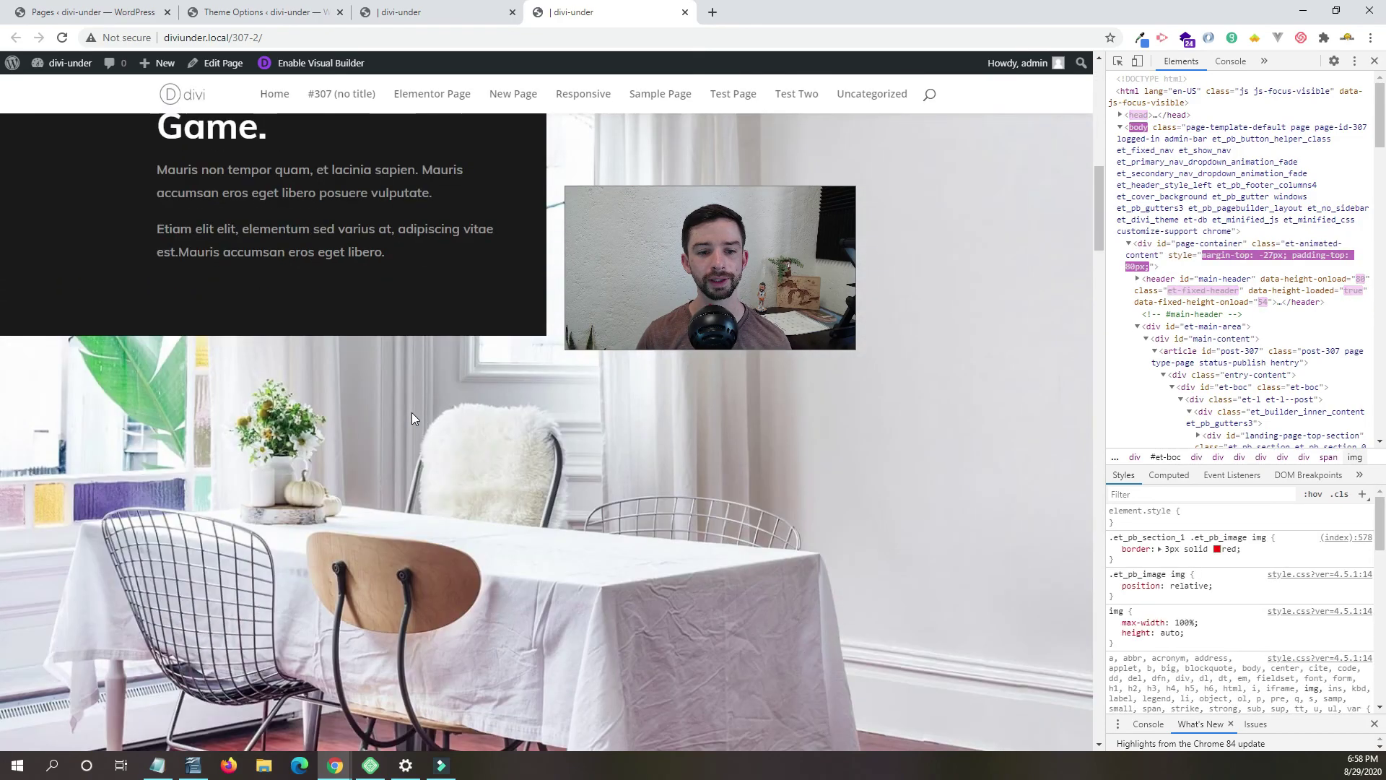
scroll(412, 413, down, 12)
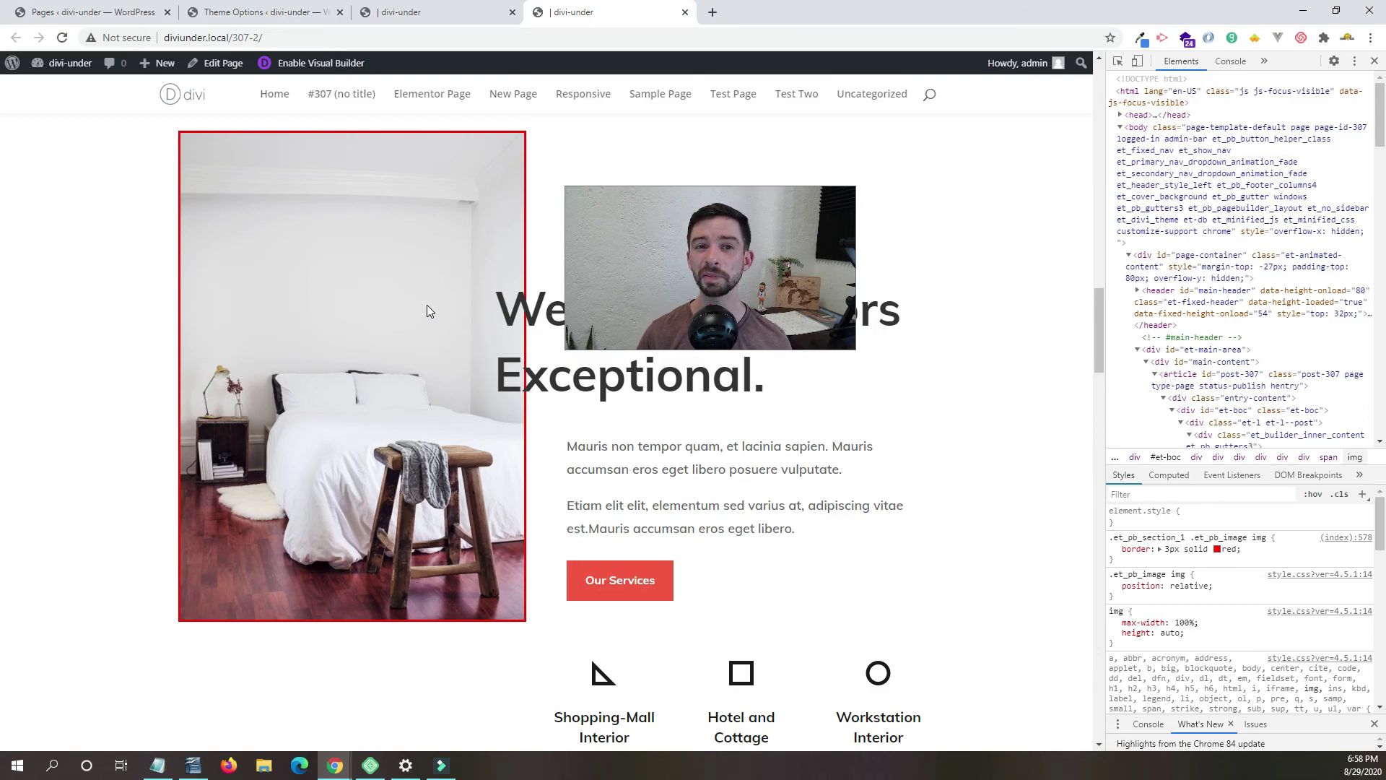
scroll(416, 372, up, 1)
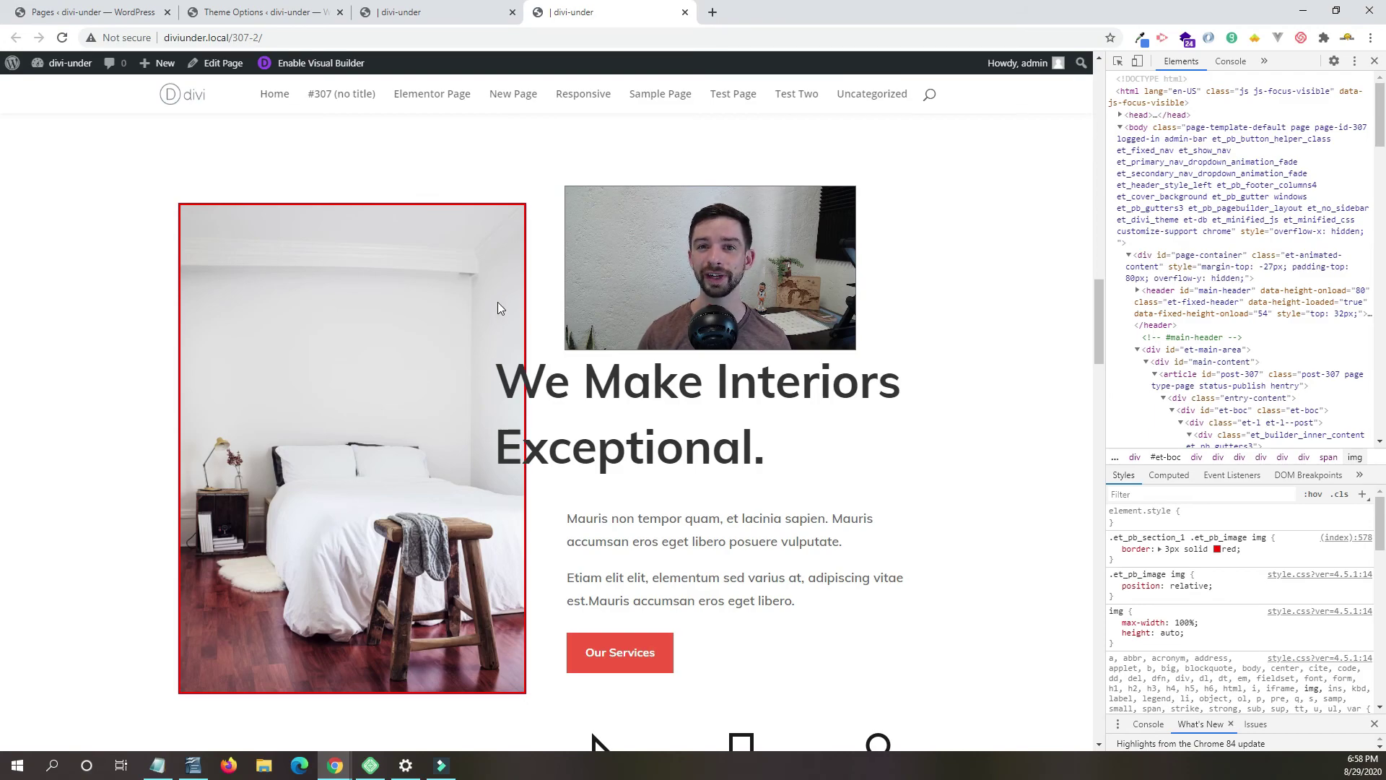
right_click(465, 188)
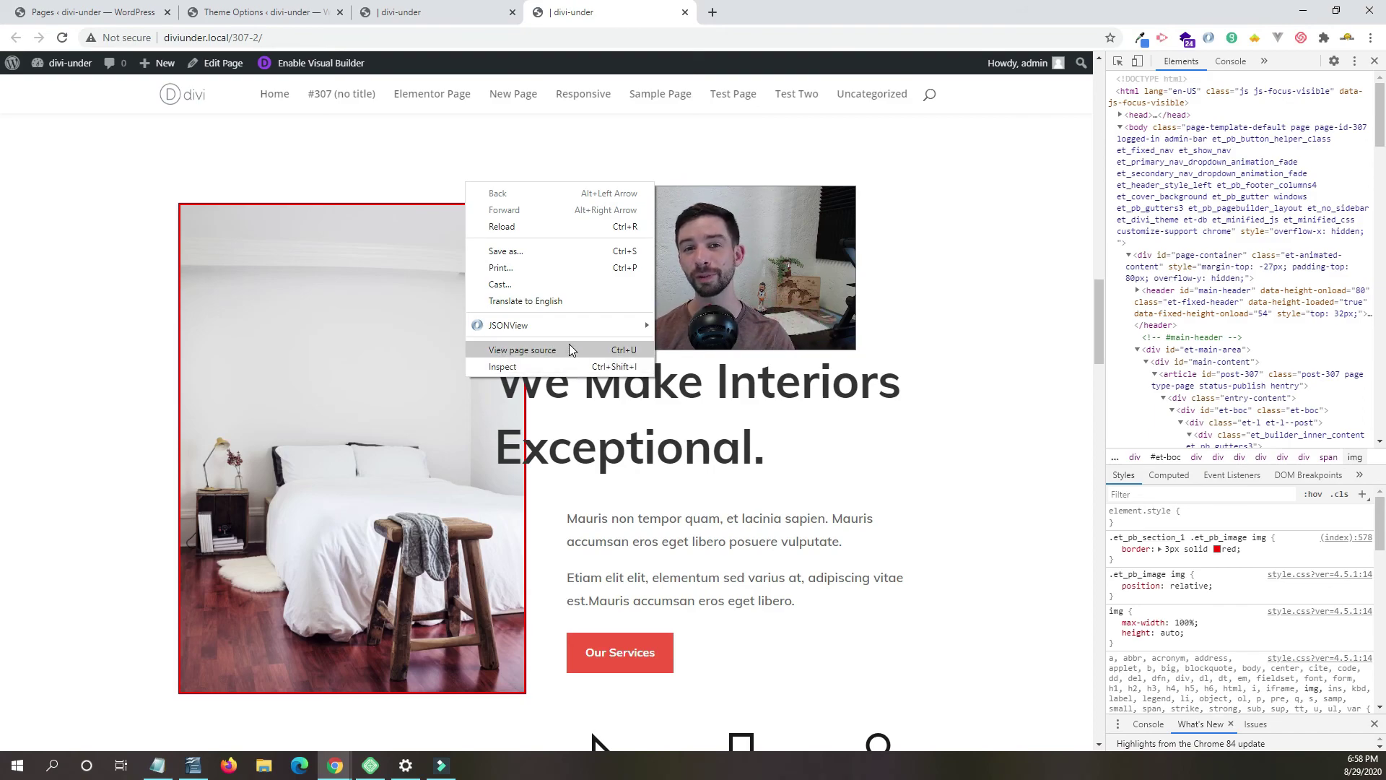
click(712, 571)
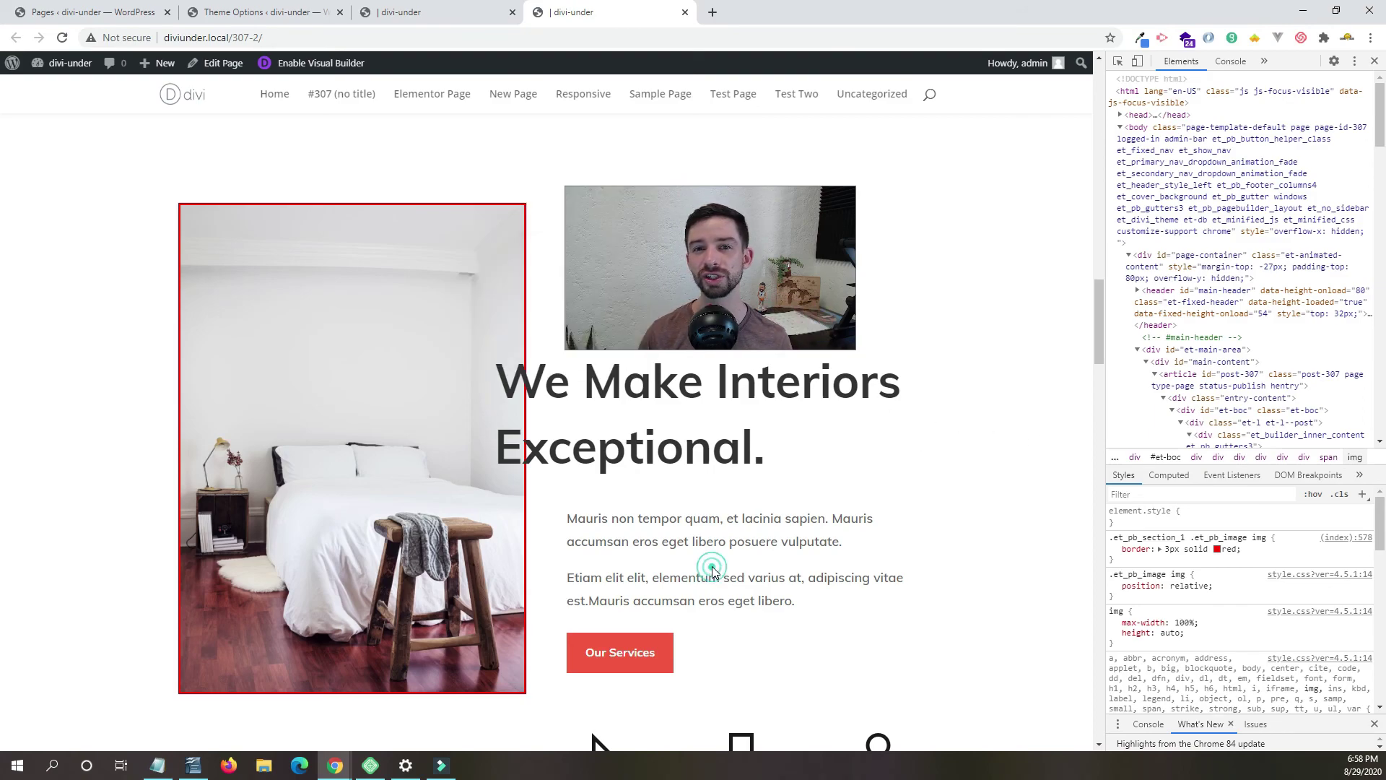